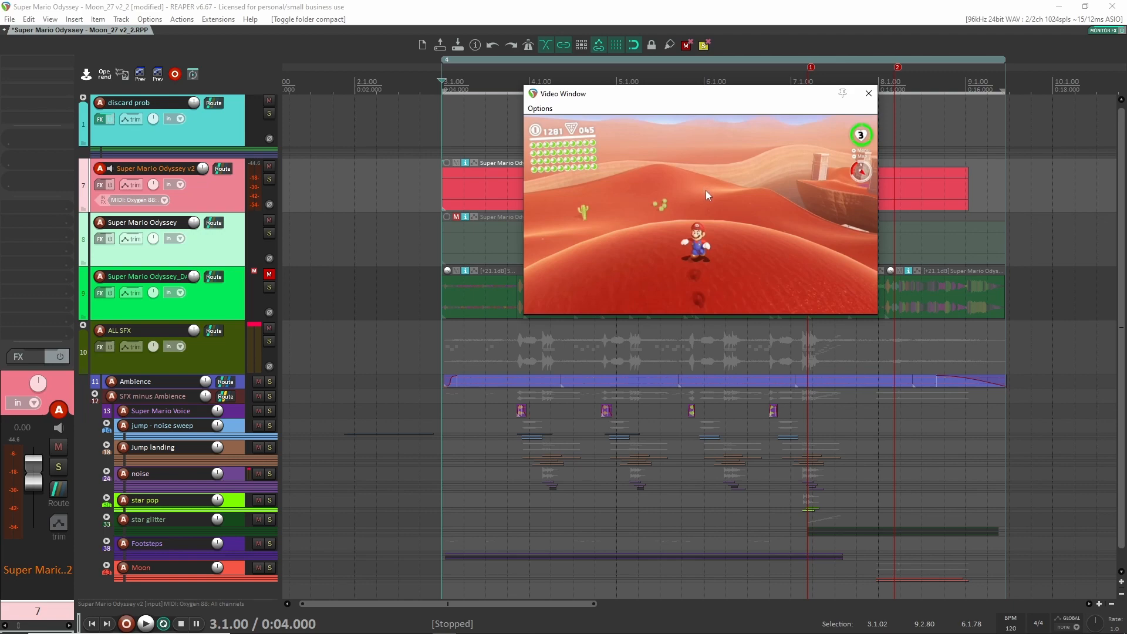
Step: Play the Super Mario Odyssey gameplay clip full screen to review the sound redesign, and return it to its window
{"action": "double_click", "coordinate": [706, 189]}
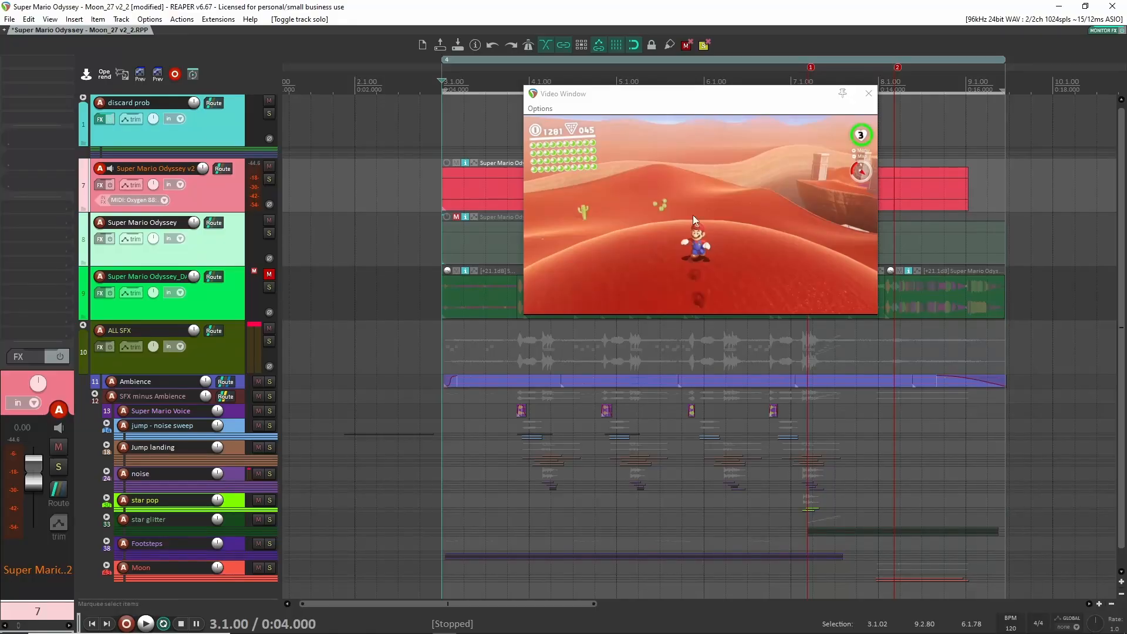
{"action": "double_click", "coordinate": [704, 203]}
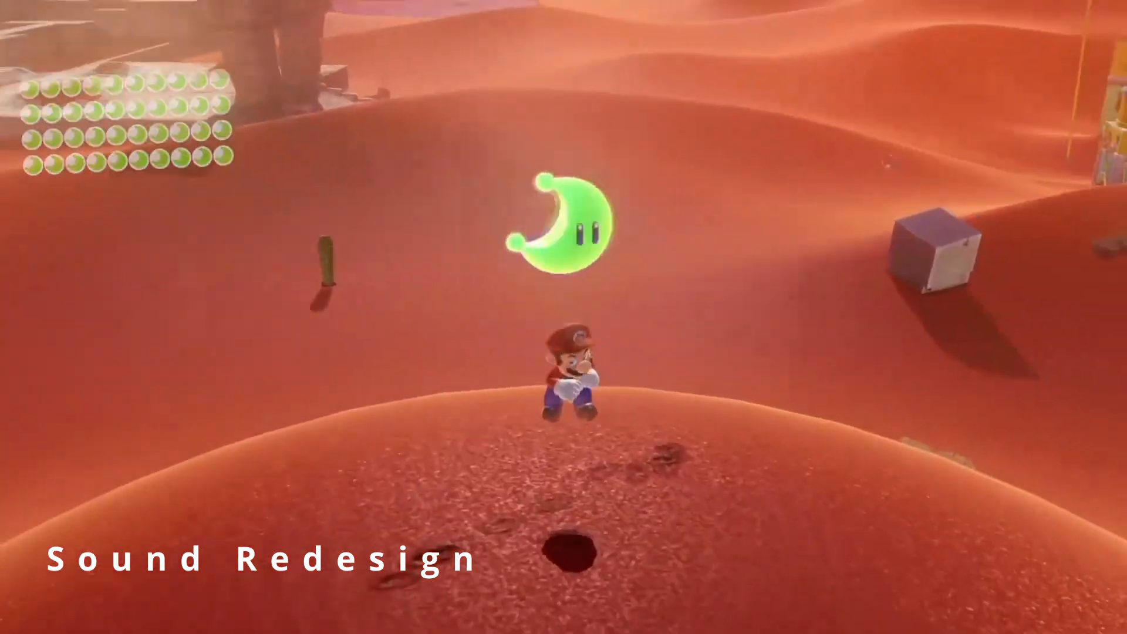
{"action": "key", "text": "space"}
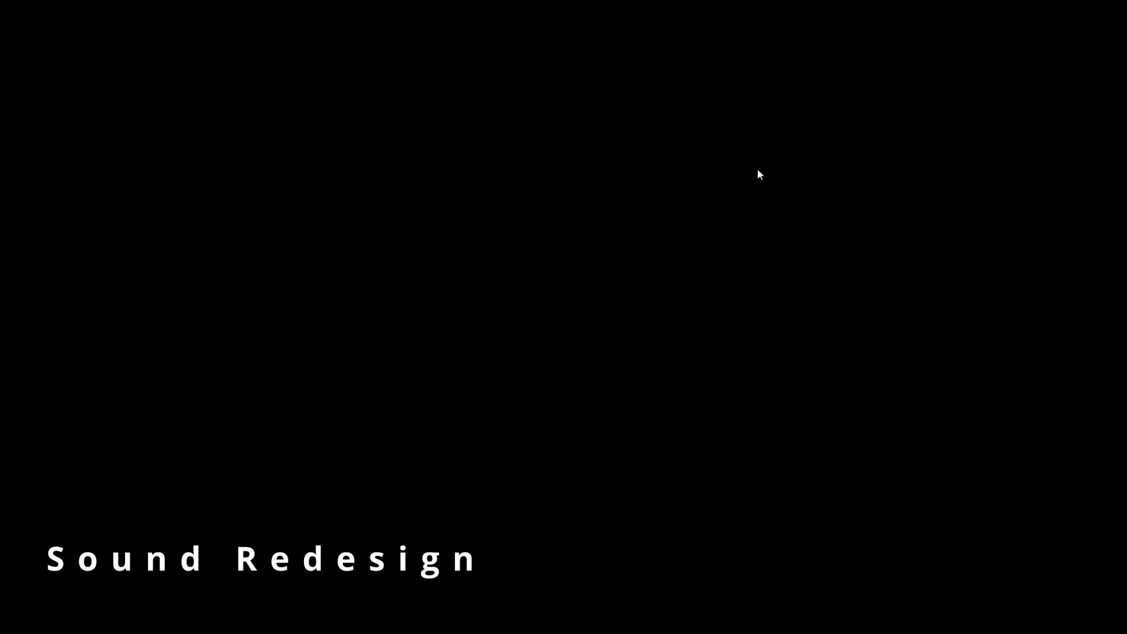
{"action": "double_click", "coordinate": [758, 171]}
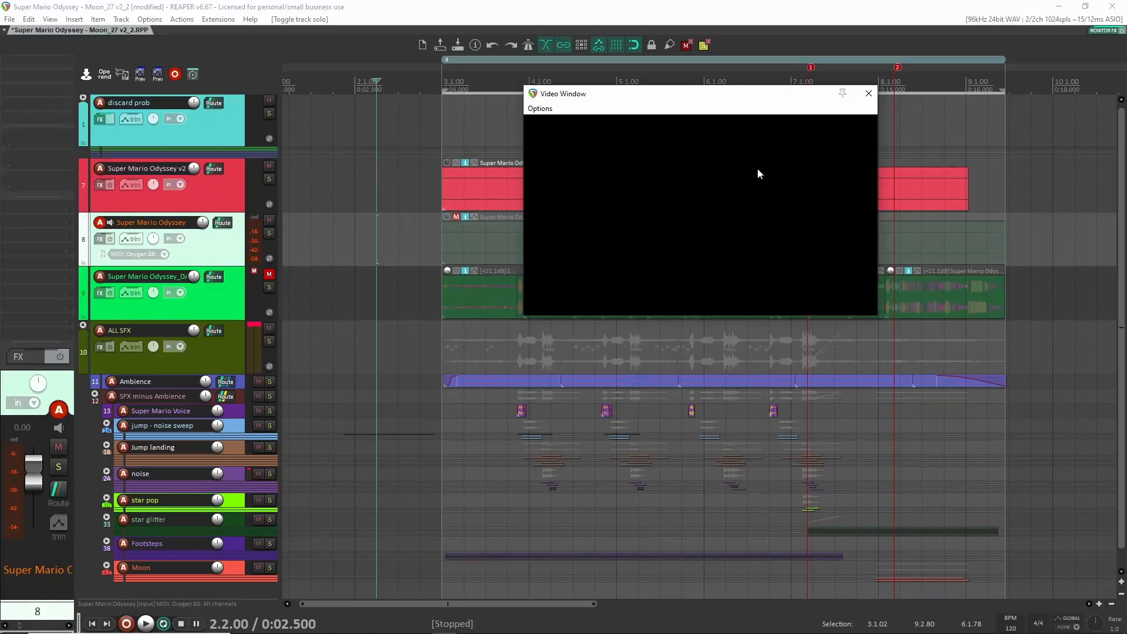
Step: Reposition the video window over the arrangement and set the edit cursor near the start of the Super Mario Odyssey clip
{"action": "left_click_drag", "start_coordinate": [712, 102], "coordinate": [747, 101]}
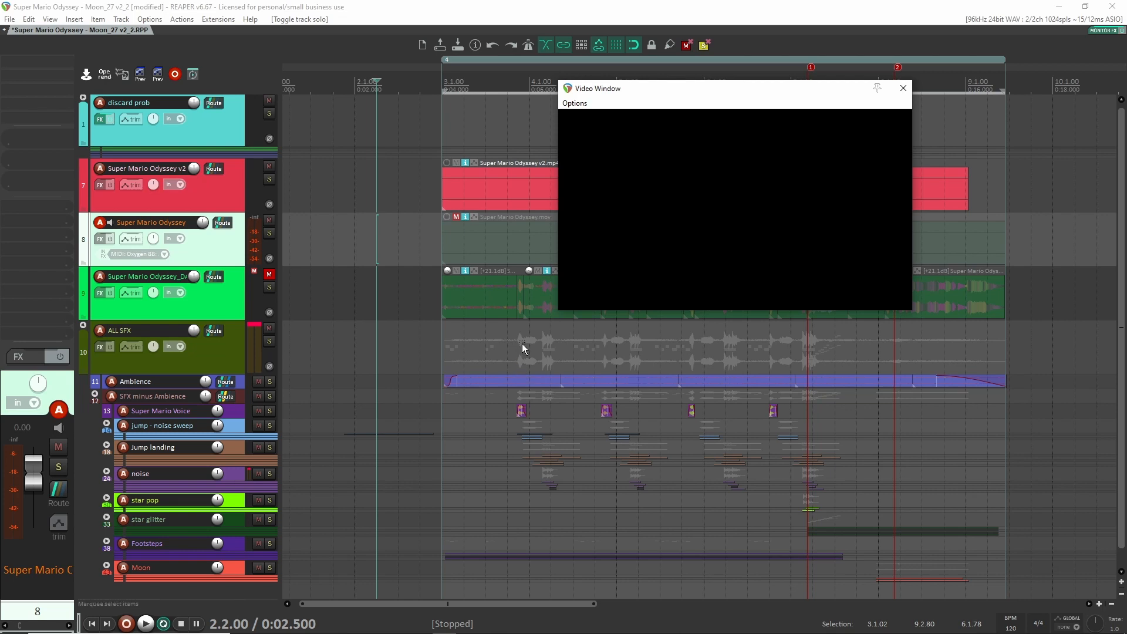
{"action": "scroll", "coordinate": [549, 378], "scroll_direction": "up", "scroll_amount": 3}
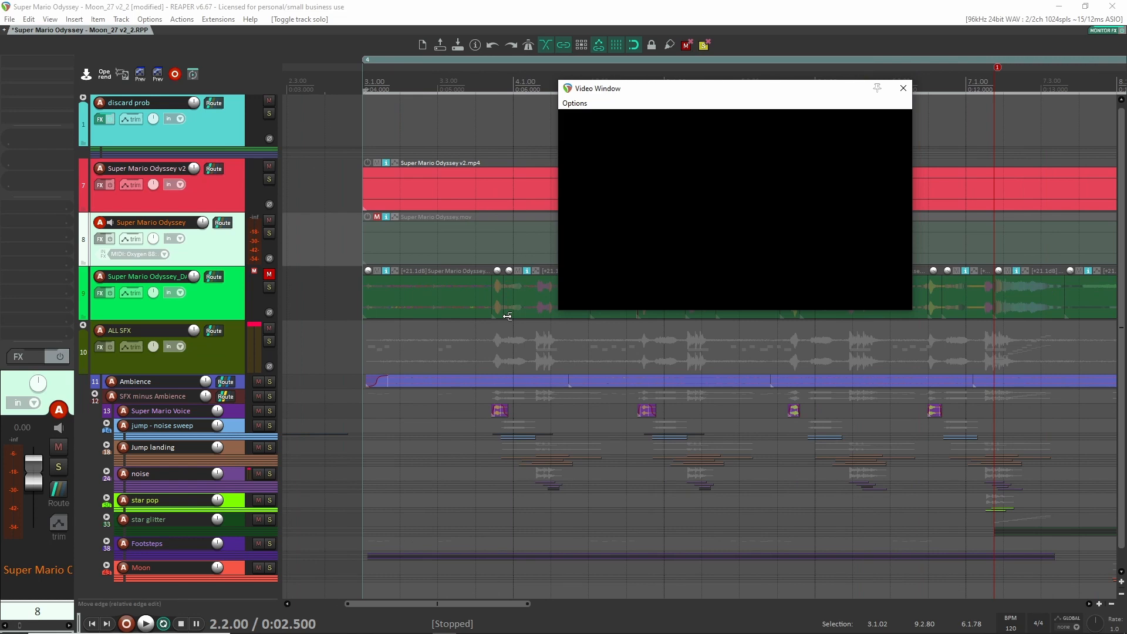
{"action": "left_click", "coordinate": [446, 247]}
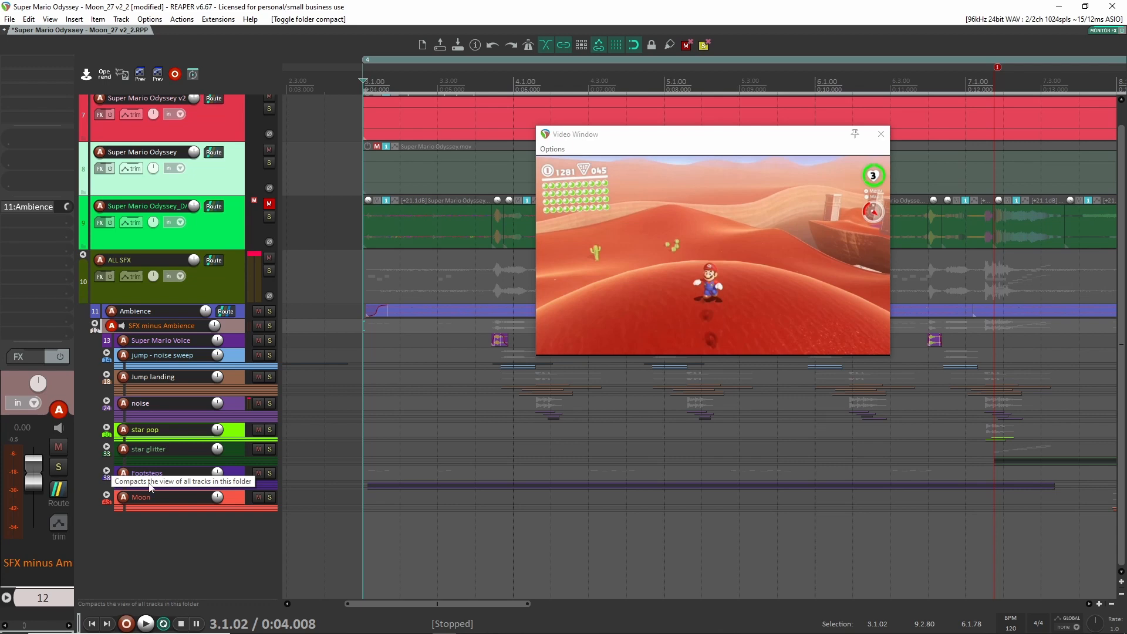
Step: Expand the Footsteps folder and listen to the game's audio with only the Super Mario Odyssey_DAW track soloed, clearing the solo when finished
{"action": "left_click", "coordinate": [108, 472]}
{"action": "left_click", "coordinate": [269, 217]}
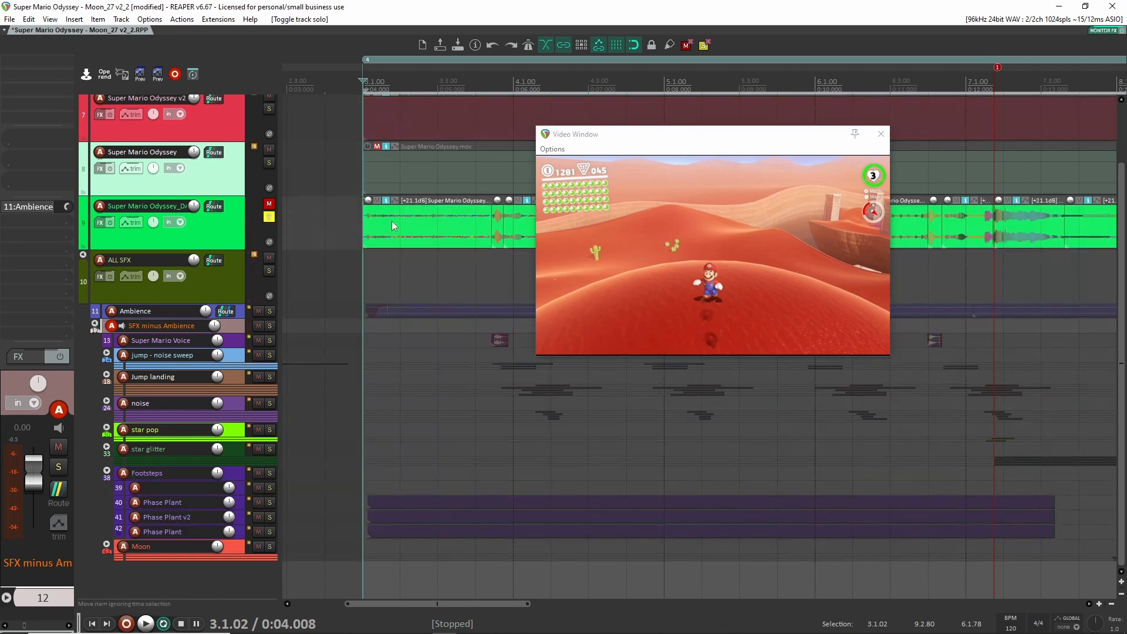
{"action": "left_click", "coordinate": [392, 221]}
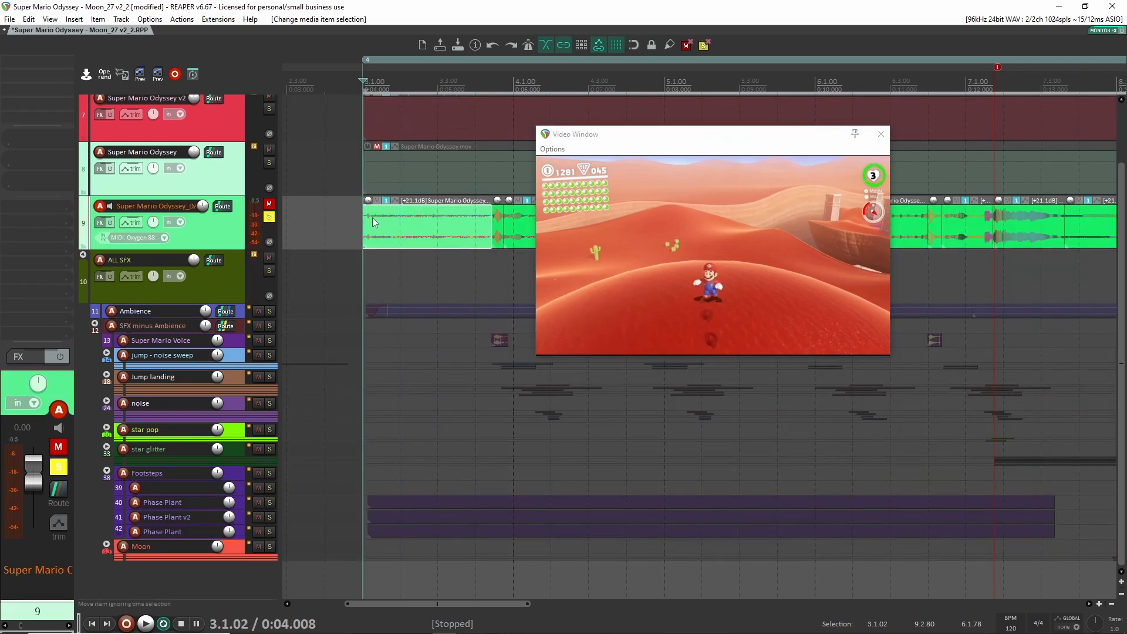
{"action": "key", "text": "space"}
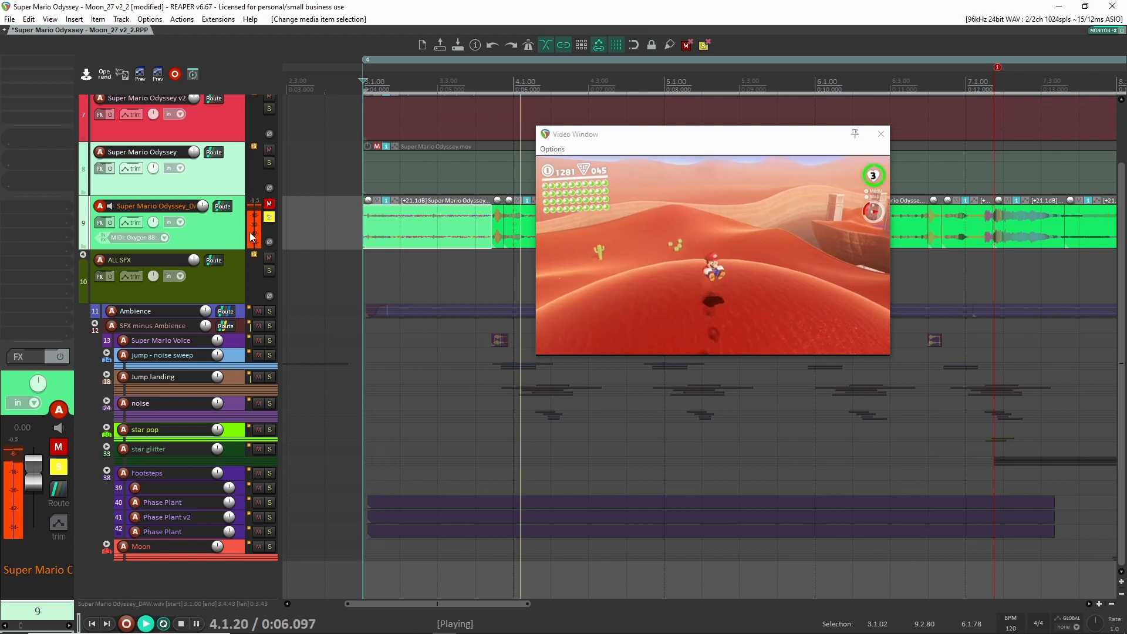
{"action": "key", "text": "space"}
{"action": "left_click", "coordinate": [269, 216]}
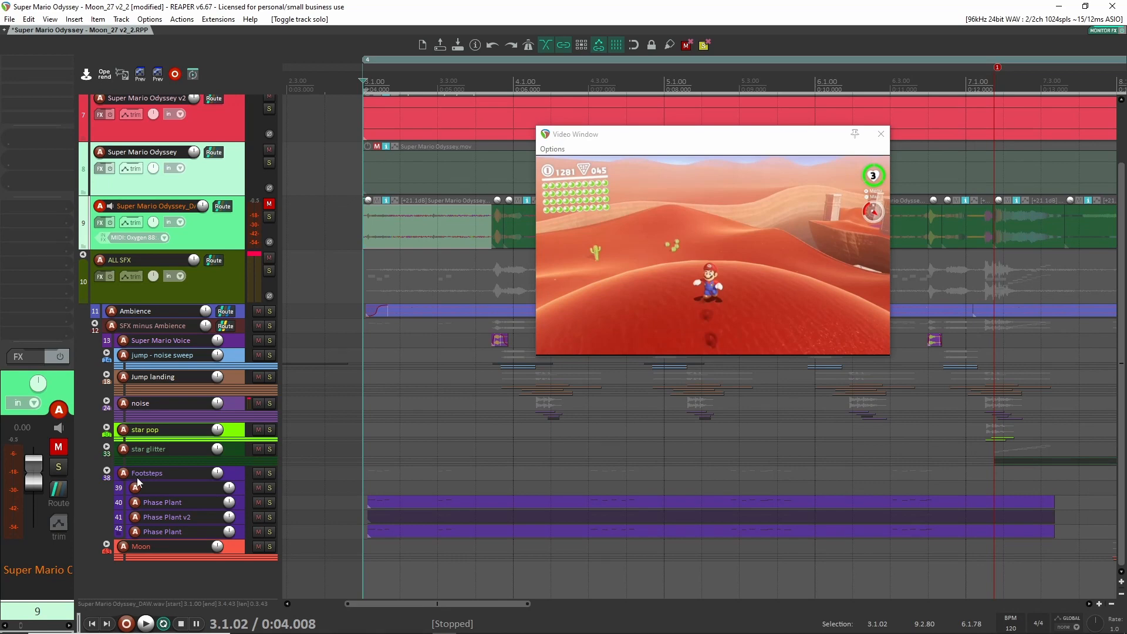
Step: Cycle the compact view of the ALL SFX folder so its direct child tracks show at full height
{"action": "left_click", "coordinate": [107, 471]}
{"action": "left_click", "coordinate": [107, 471]}
{"action": "left_click", "coordinate": [107, 471]}
{"action": "left_click", "coordinate": [83, 254]}
{"action": "scroll", "coordinate": [152, 484], "scroll_direction": "down", "scroll_amount": 2}
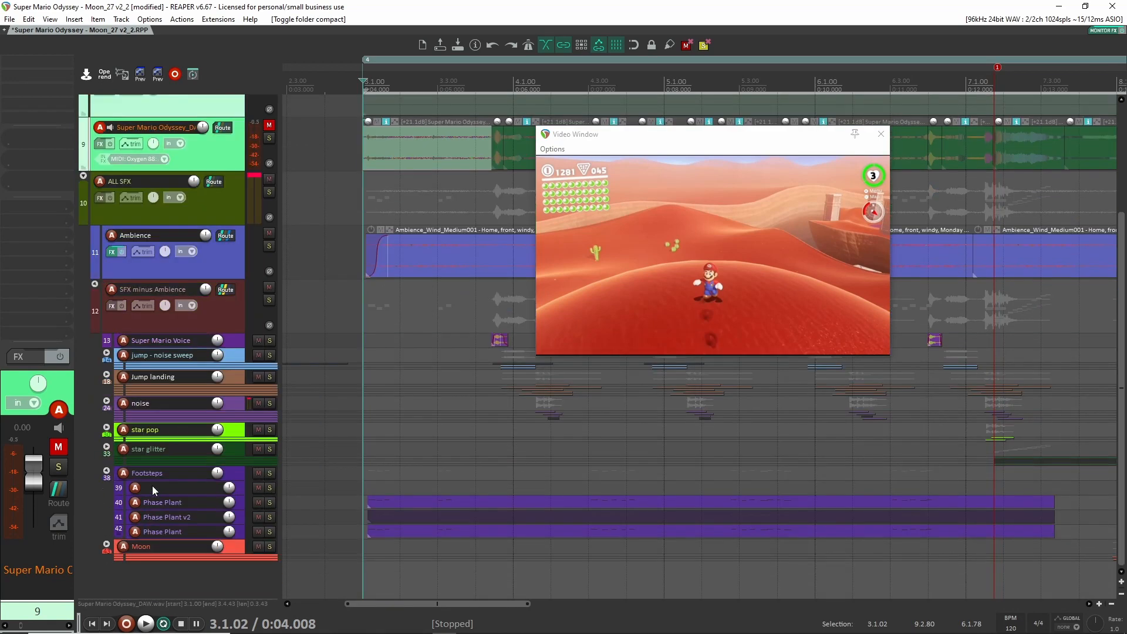
Step: Show the tracks in the SFX minus Ambience folder at full height, with the individual Footsteps tracks in view
{"action": "left_click", "coordinate": [107, 471]}
{"action": "left_click", "coordinate": [107, 471]}
{"action": "left_click", "coordinate": [106, 471]}
{"action": "left_click", "coordinate": [107, 471]}
{"action": "left_click", "coordinate": [106, 471]}
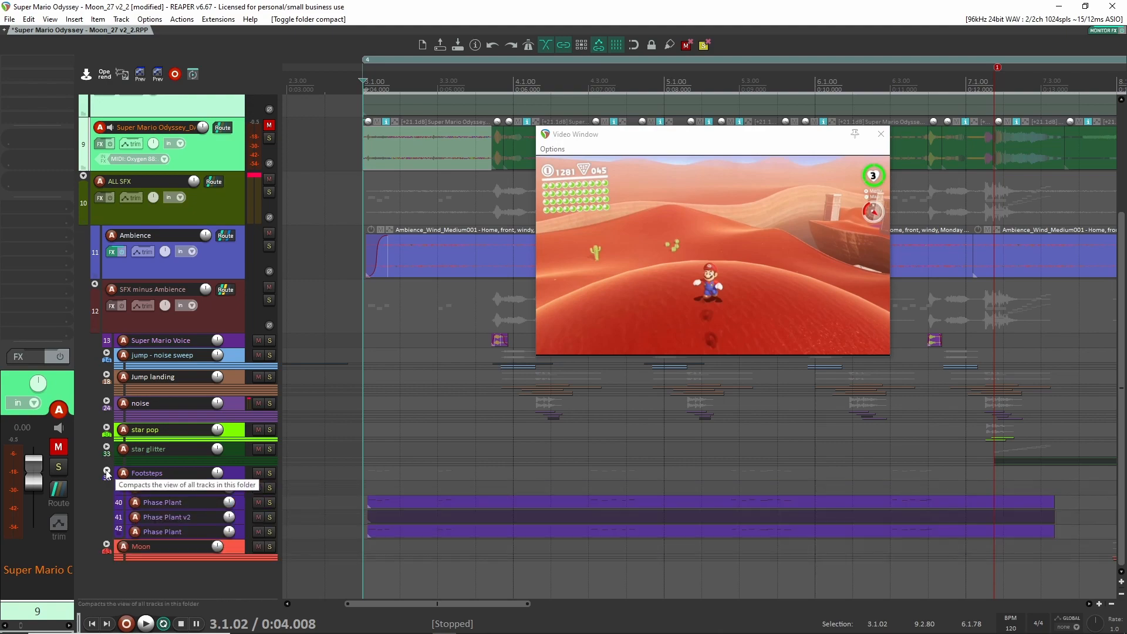
{"action": "left_click", "coordinate": [96, 285]}
{"action": "left_click", "coordinate": [96, 284]}
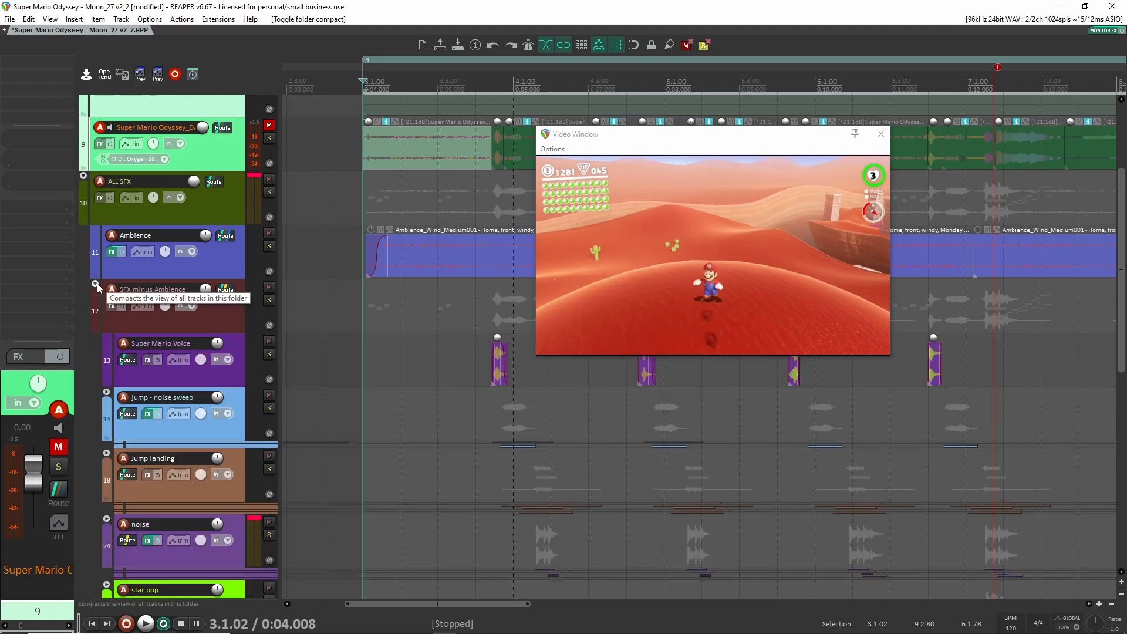
{"action": "scroll", "coordinate": [236, 478], "scroll_direction": "down", "scroll_amount": 8}
{"action": "scroll", "coordinate": [392, 411], "scroll_direction": "up", "scroll_amount": 3}
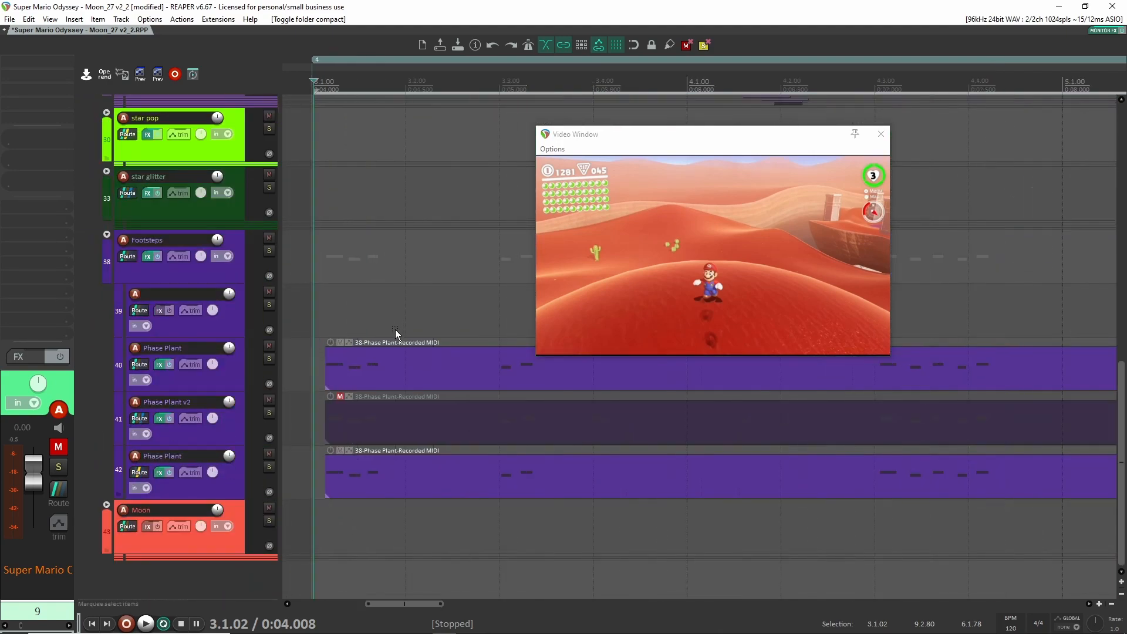
{"action": "scroll", "coordinate": [270, 326], "scroll_direction": "up", "scroll_amount": 8}
{"action": "scroll", "coordinate": [317, 385], "scroll_direction": "down", "scroll_amount": 8}
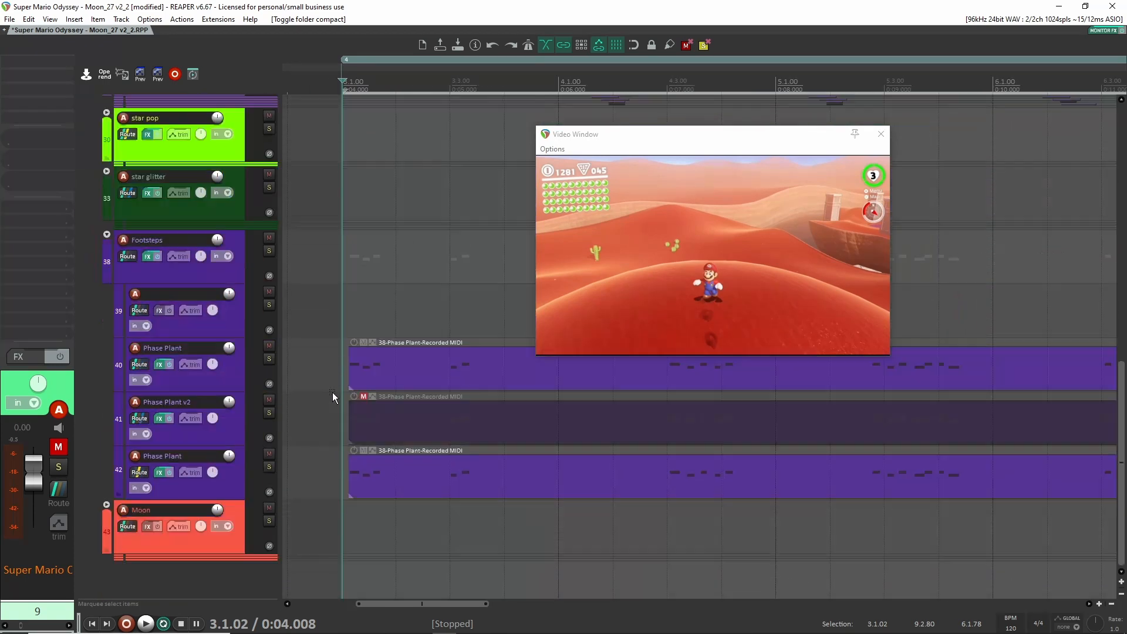
Step: Solo the Footsteps folder, listen to its sound, and select the first Phase Plant track
{"action": "key", "text": "space"}
{"action": "key", "text": "space"}
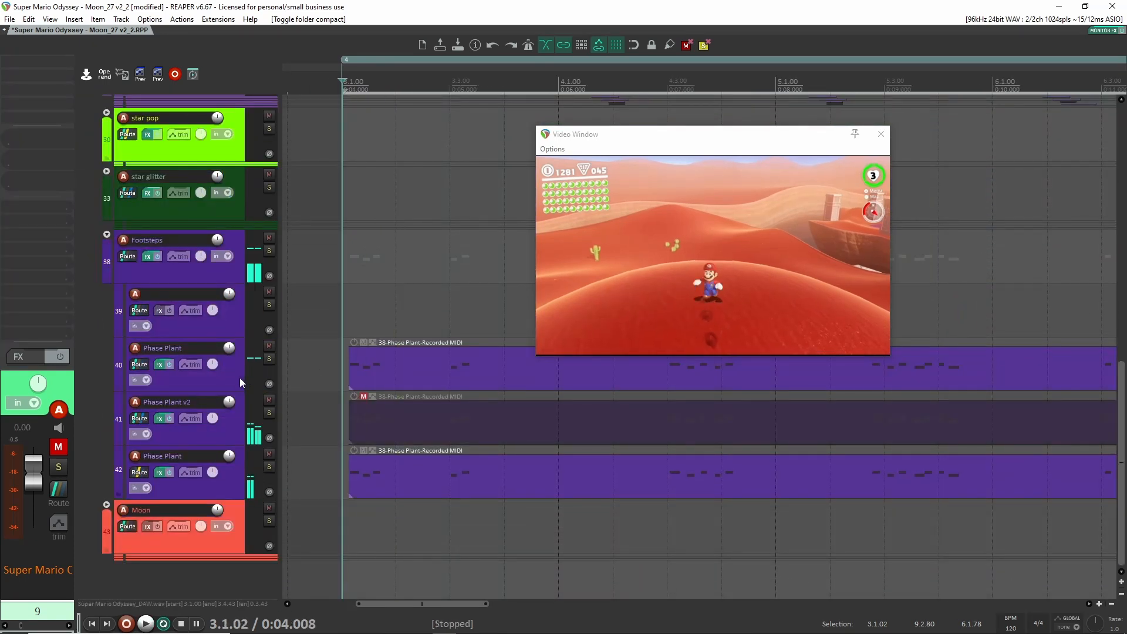
{"action": "left_click", "coordinate": [269, 251]}
{"action": "key", "text": "space"}
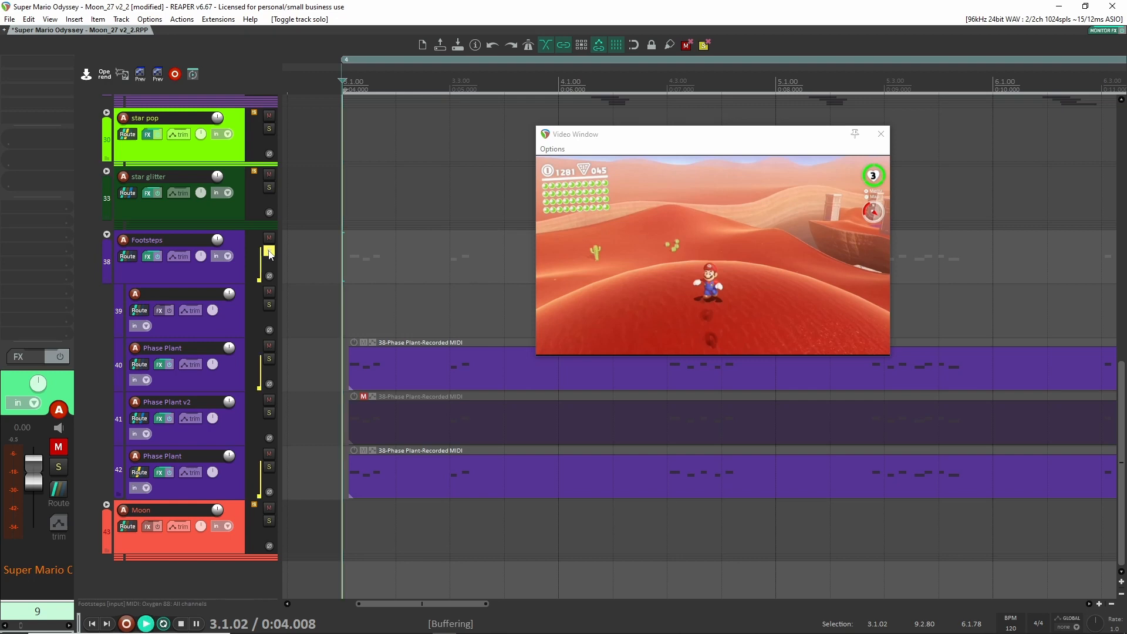
{"action": "left_click", "coordinate": [229, 377]}
{"action": "key", "text": "space"}
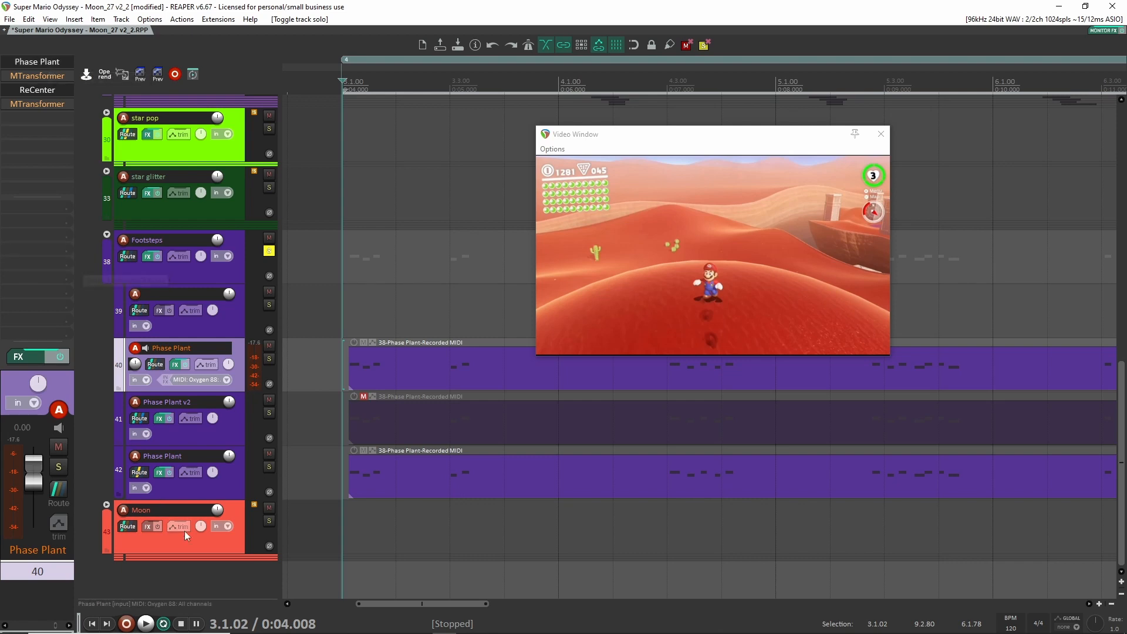
Step: Mute the last Phase Plant track in the Footsteps folder and open the synth on track 40 for inspection
{"action": "left_click", "coordinate": [269, 454]}
{"action": "left_click_drag", "start_coordinate": [498, 61], "coordinate": [578, 60]}
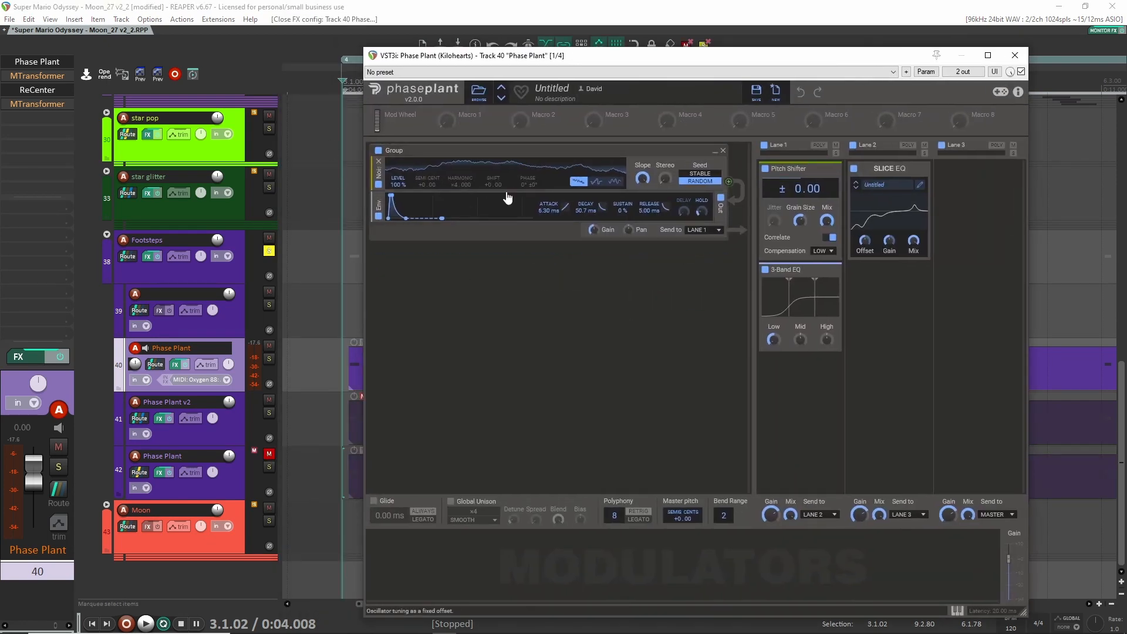
{"action": "left_click_drag", "start_coordinate": [546, 62], "coordinate": [525, 55]}
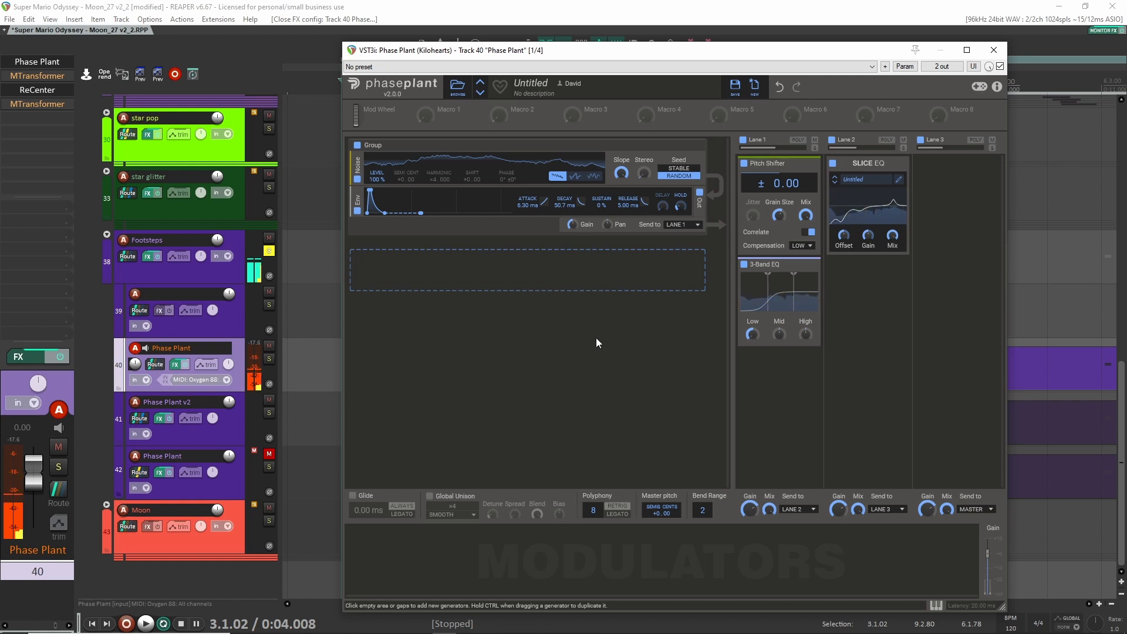
Step: Disable the Pitch Shifter in Lane 1 and compare the footstep sound with the 3-Band EQ off and on
{"action": "left_click", "coordinate": [744, 163]}
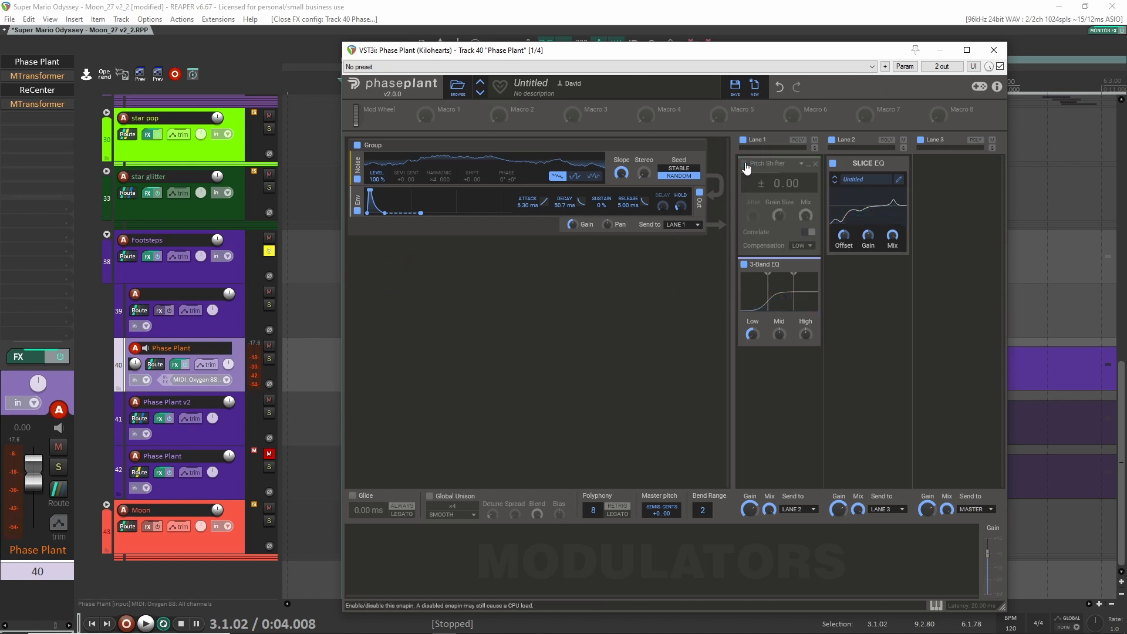
{"action": "left_click", "coordinate": [744, 163]}
{"action": "left_click", "coordinate": [745, 164]}
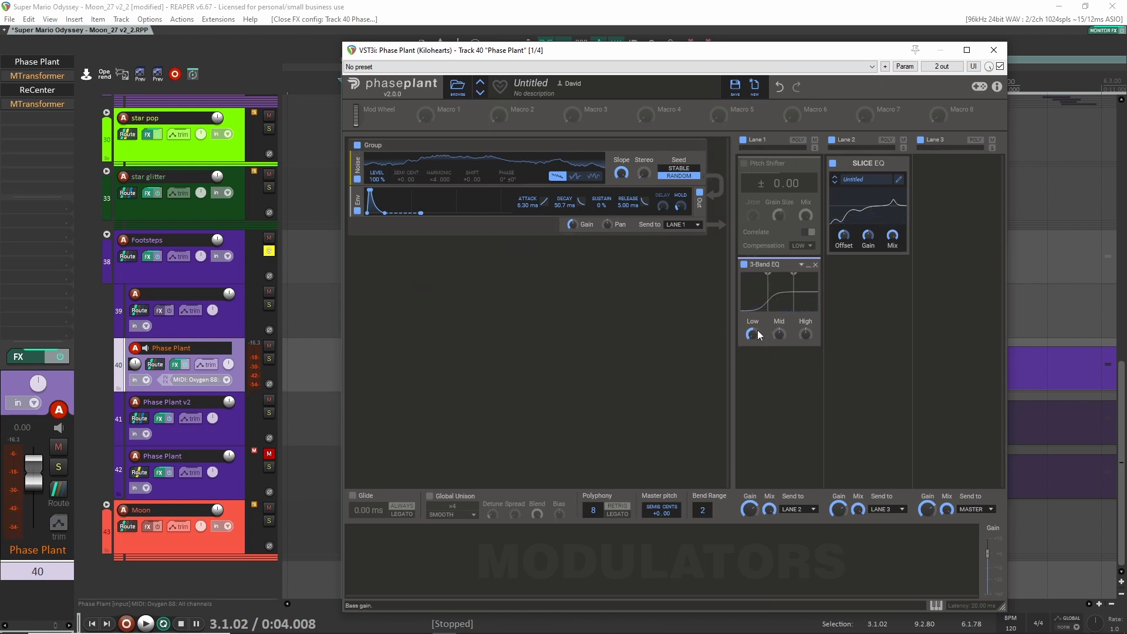
{"action": "left_click", "coordinate": [744, 265]}
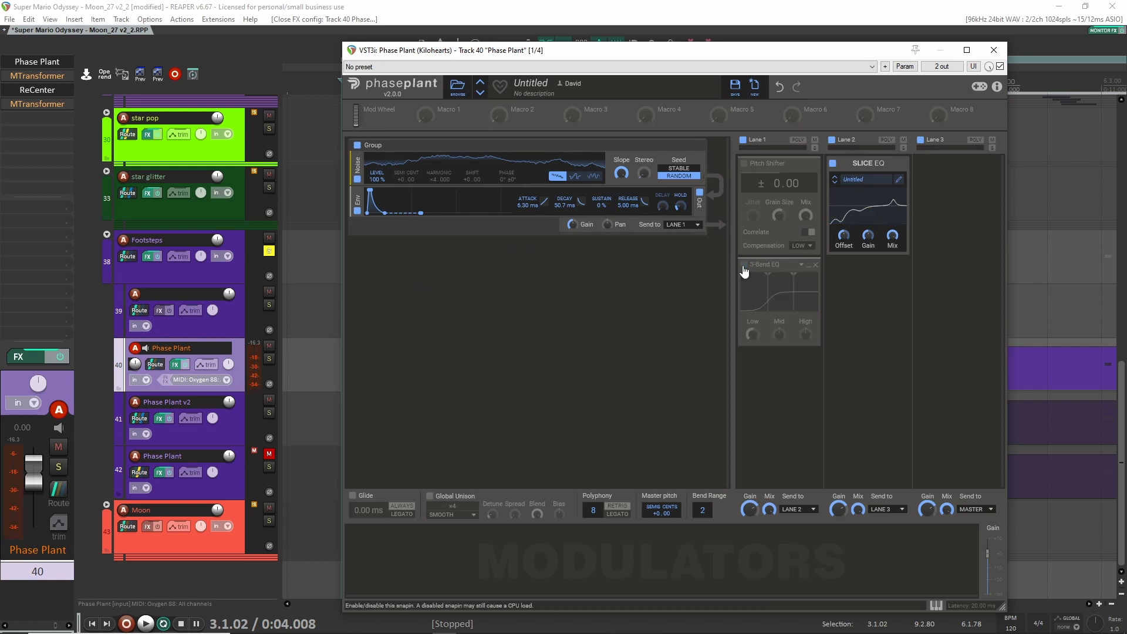
{"action": "left_click", "coordinate": [743, 266]}
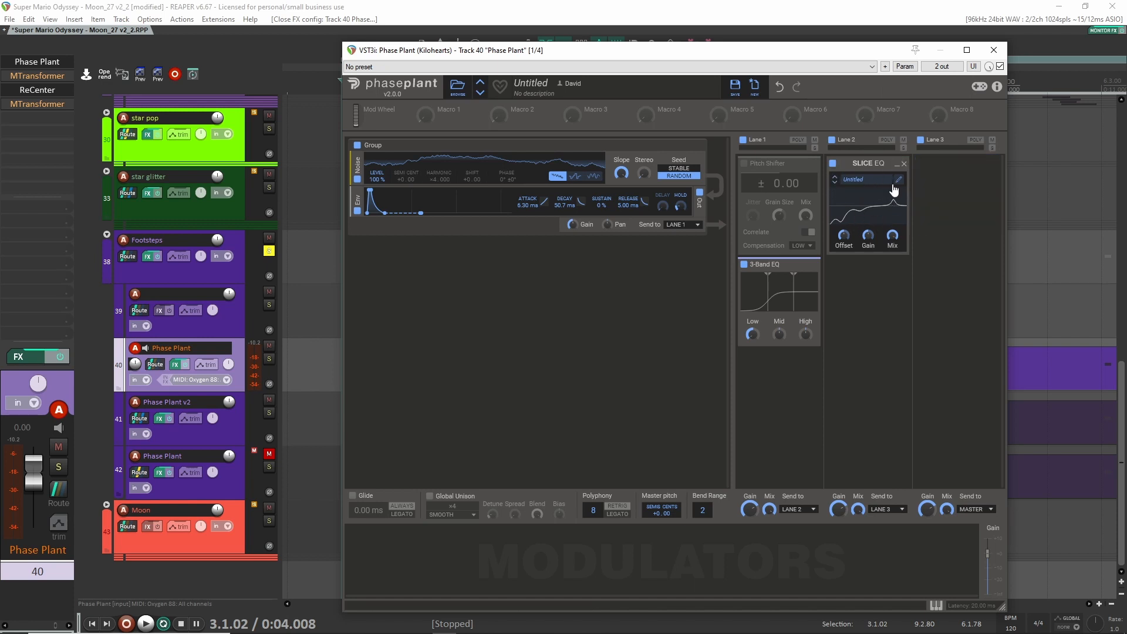
Step: Compare the footstep sound with the Slice EQ in Lane 2 off and on, and examine its filter curve
{"action": "left_click", "coordinate": [833, 164]}
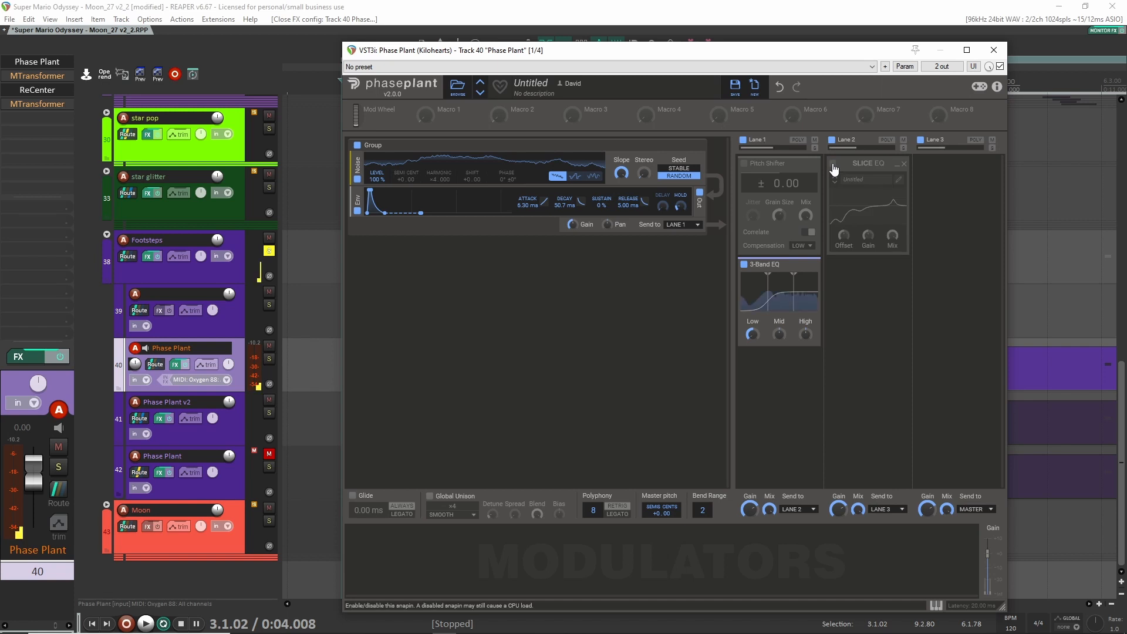
{"action": "left_click", "coordinate": [833, 164]}
{"action": "left_click", "coordinate": [833, 164]}
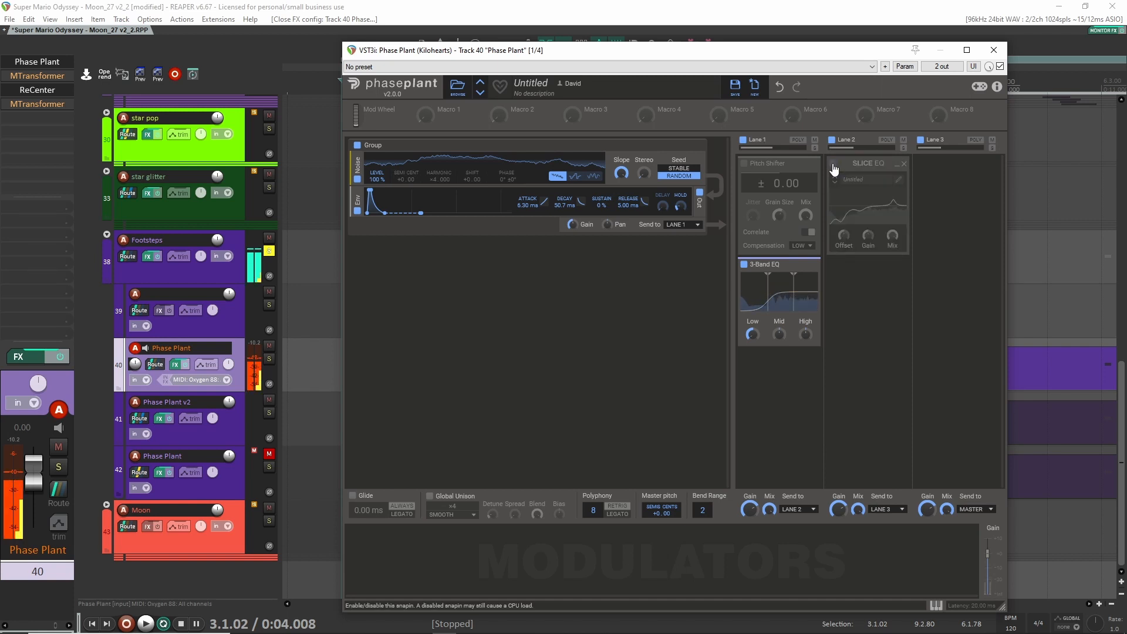
{"action": "left_click", "coordinate": [834, 164]}
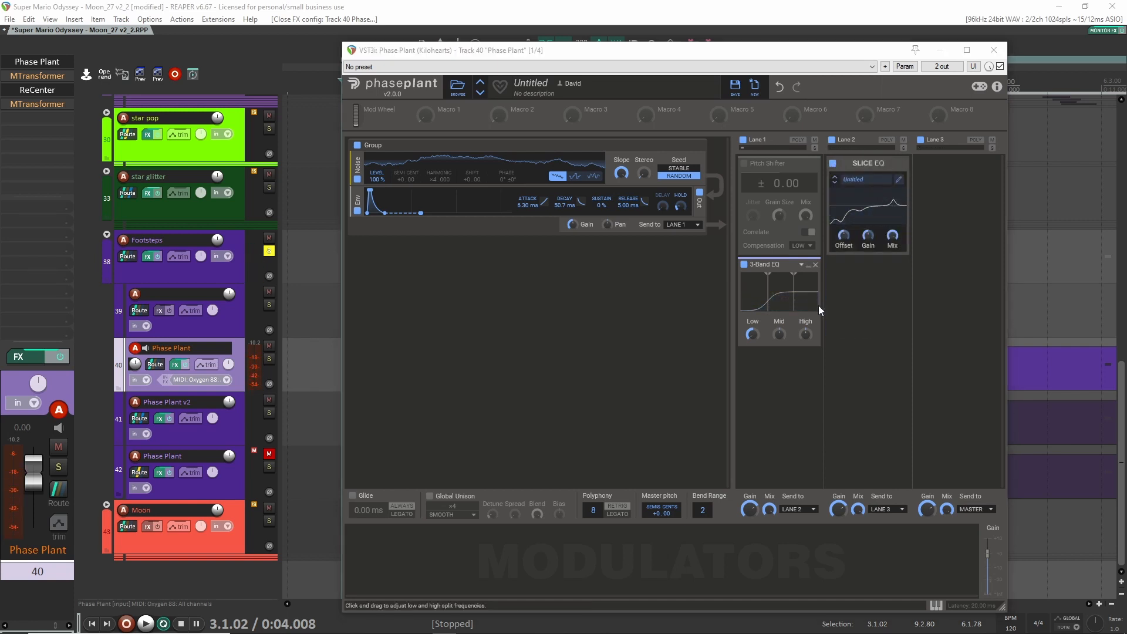
{"action": "left_click", "coordinate": [900, 182]}
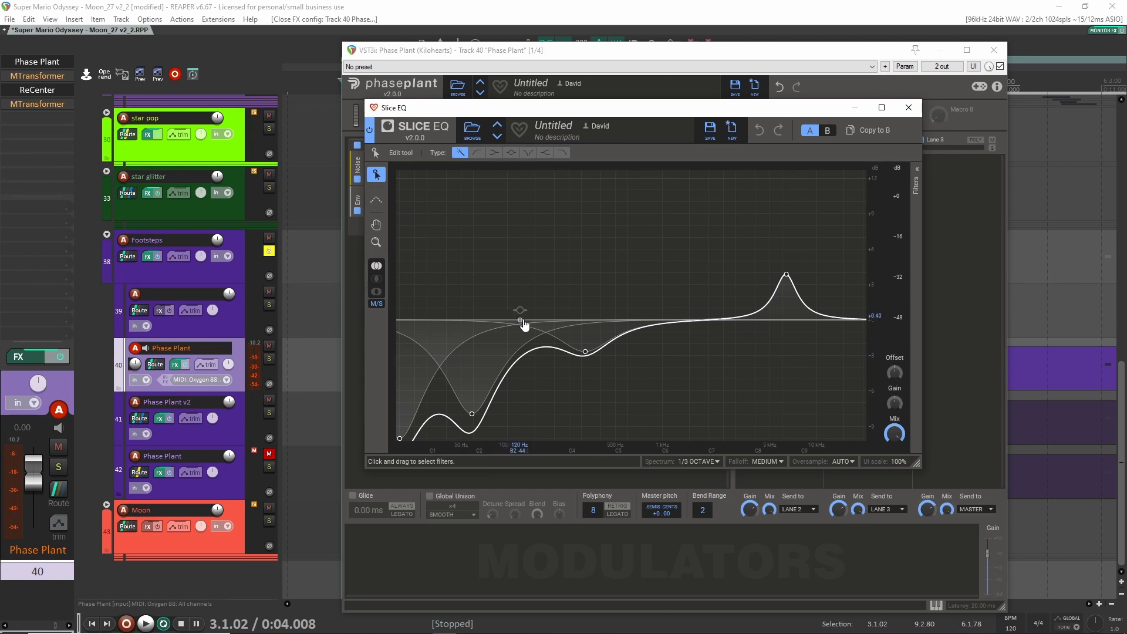
{"action": "left_click", "coordinate": [909, 107]}
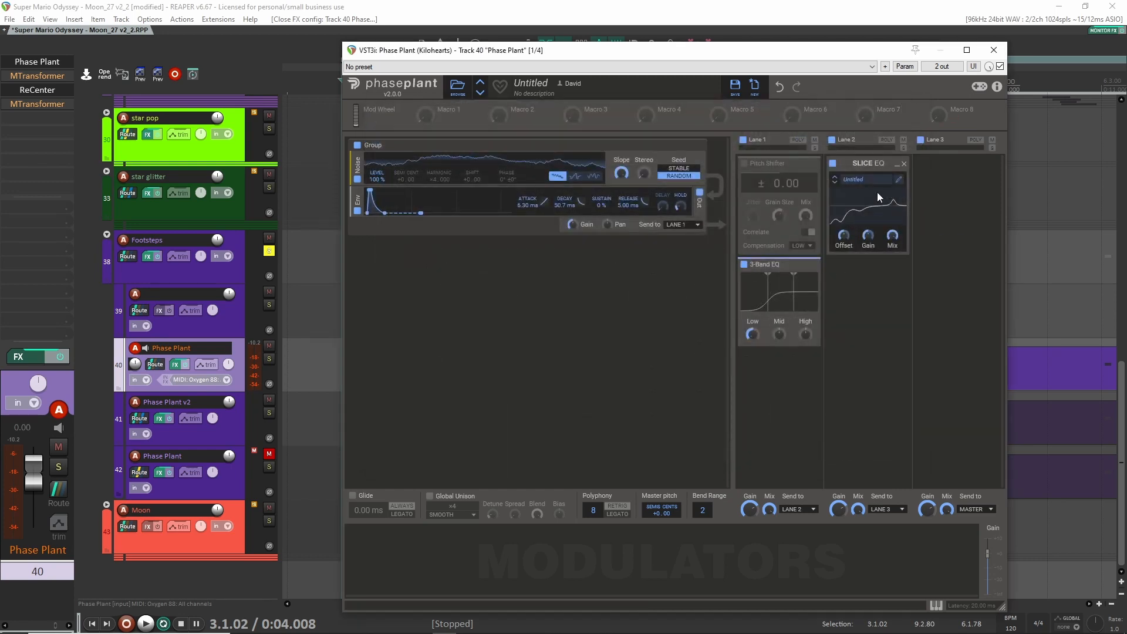
{"action": "left_click", "coordinate": [994, 50]}
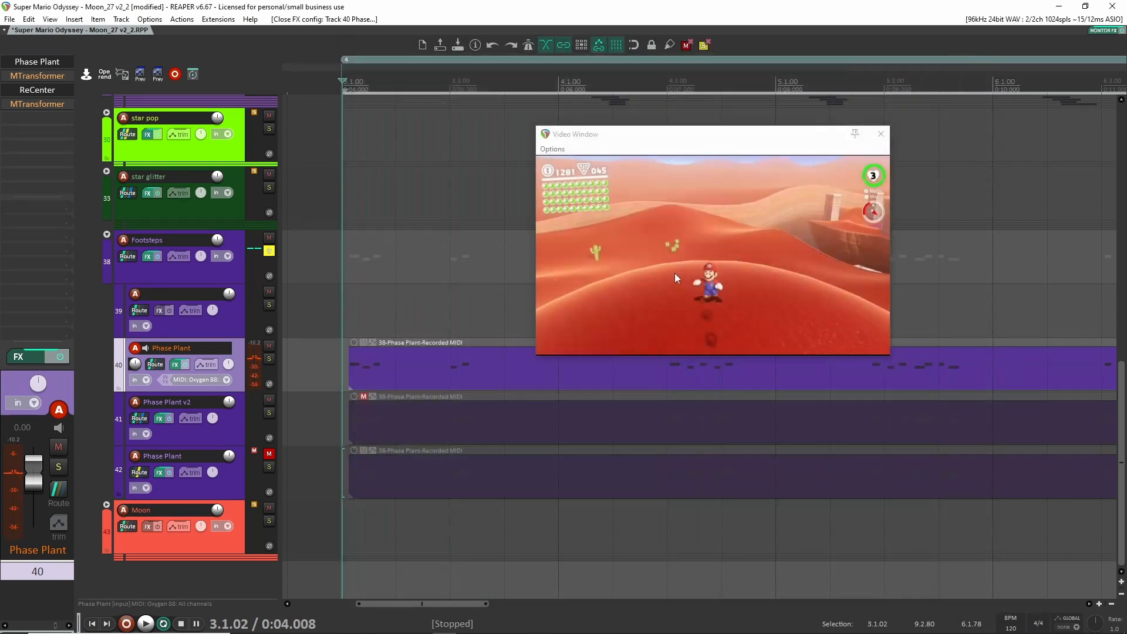
Step: Examine the recorded MIDI notes in the item on the first Phase Plant track, and close the editor
{"action": "double_click", "coordinate": [444, 368]}
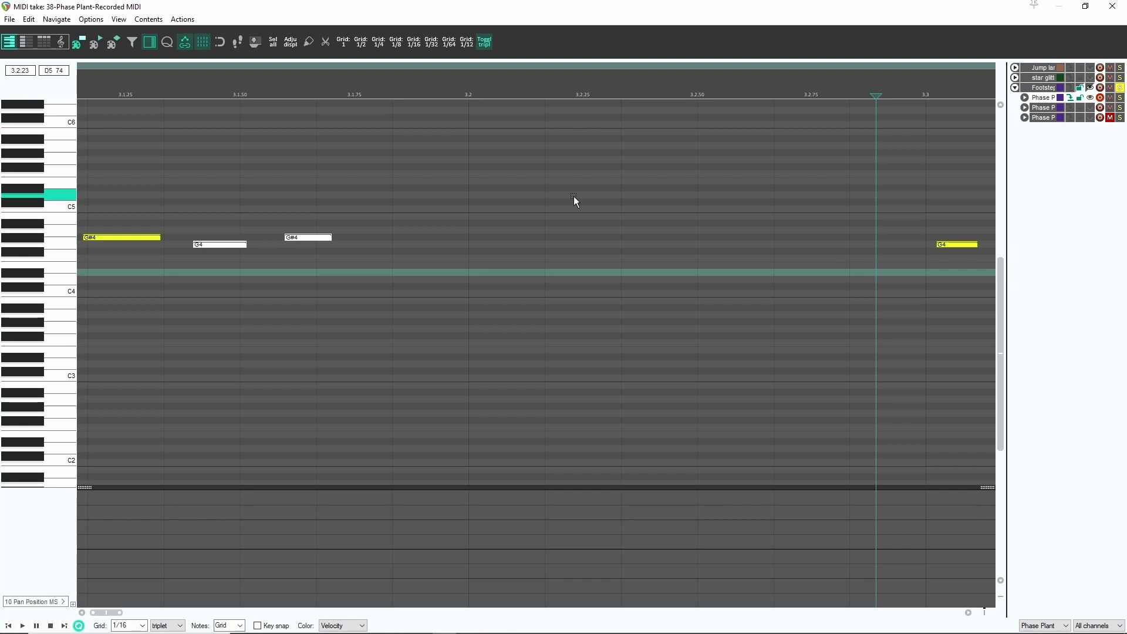
{"action": "scroll", "coordinate": [573, 196], "scroll_direction": "down", "scroll_amount": 4}
{"action": "left_click", "coordinate": [1112, 6]}
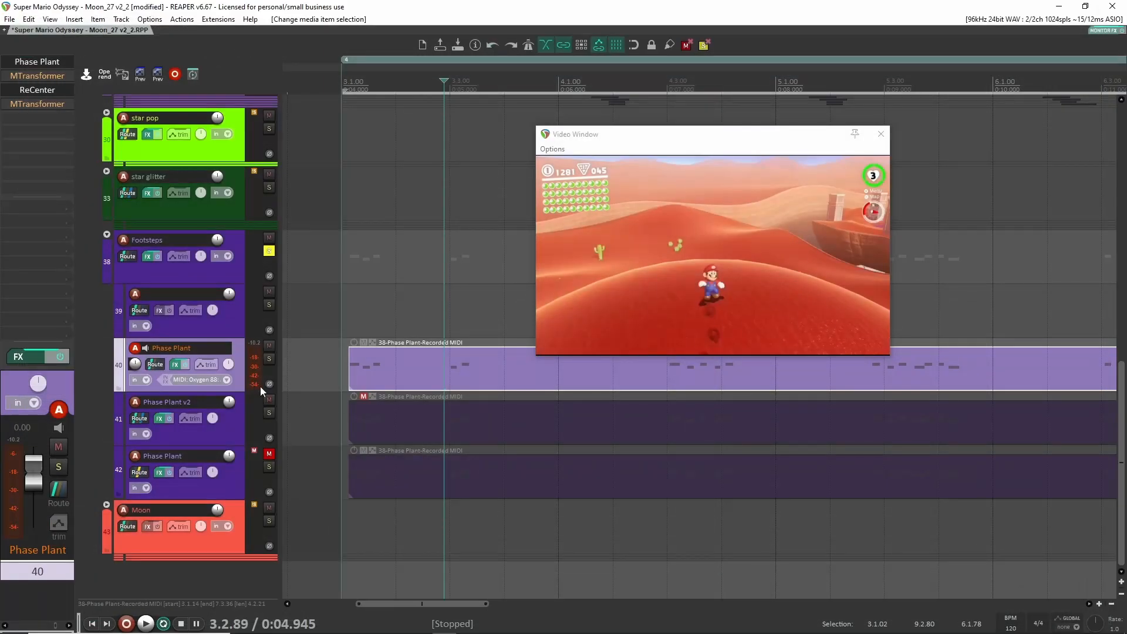
Step: Place the edit cursor just before measure 3 and listen to the soloed Footsteps folder from there
{"action": "left_click", "coordinate": [268, 250]}
{"action": "left_click", "coordinate": [340, 317]}
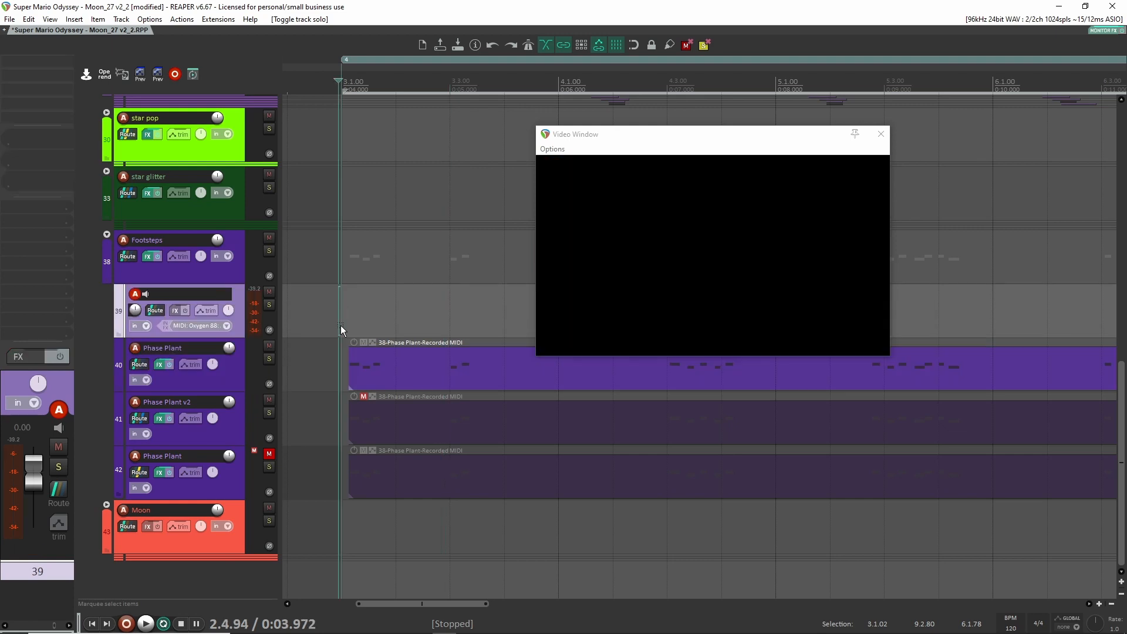
{"action": "left_click", "coordinate": [269, 250]}
{"action": "key", "text": "space"}
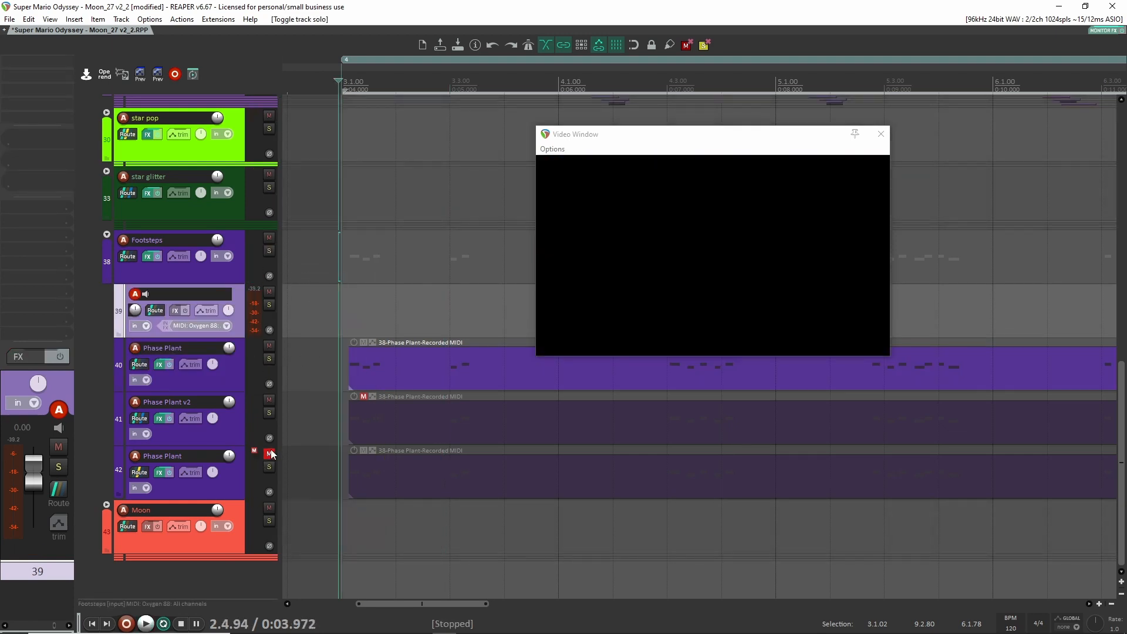
Step: Unmute and solo the last Phase Plant track in the Footsteps folder, track 42, and listen to its footstep layer
{"action": "left_click", "coordinate": [270, 454]}
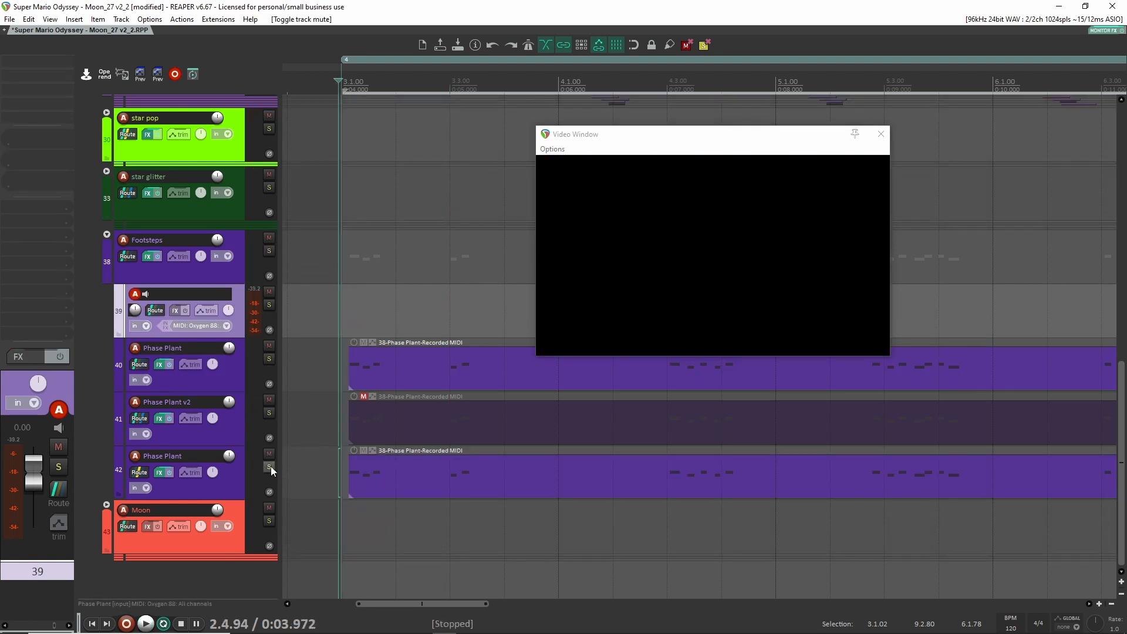
{"action": "left_click", "coordinate": [269, 467]}
{"action": "left_click", "coordinate": [230, 481]}
{"action": "key", "text": "space"}
{"action": "key", "text": "space"}
{"action": "key", "text": "space"}
{"action": "key", "text": "space"}
{"action": "key", "text": "space"}
{"action": "key", "text": "space"}
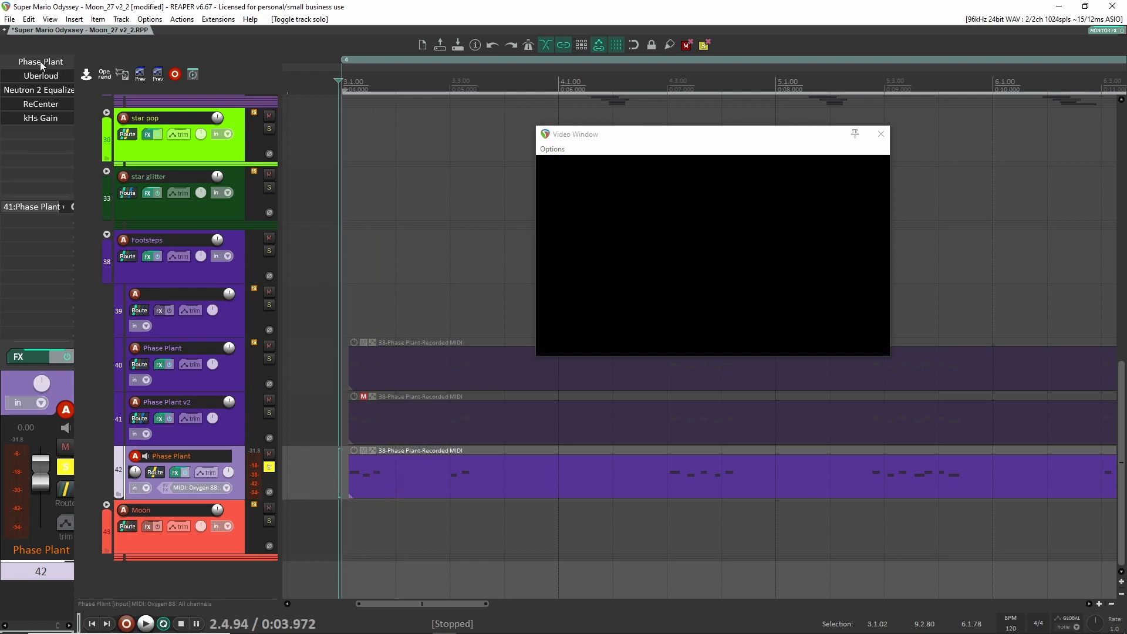
Step: Examine the sample and envelope settings of Phase Plant on track 42 while auditioning the sound, and close the plugin
{"action": "left_click", "coordinate": [39, 61]}
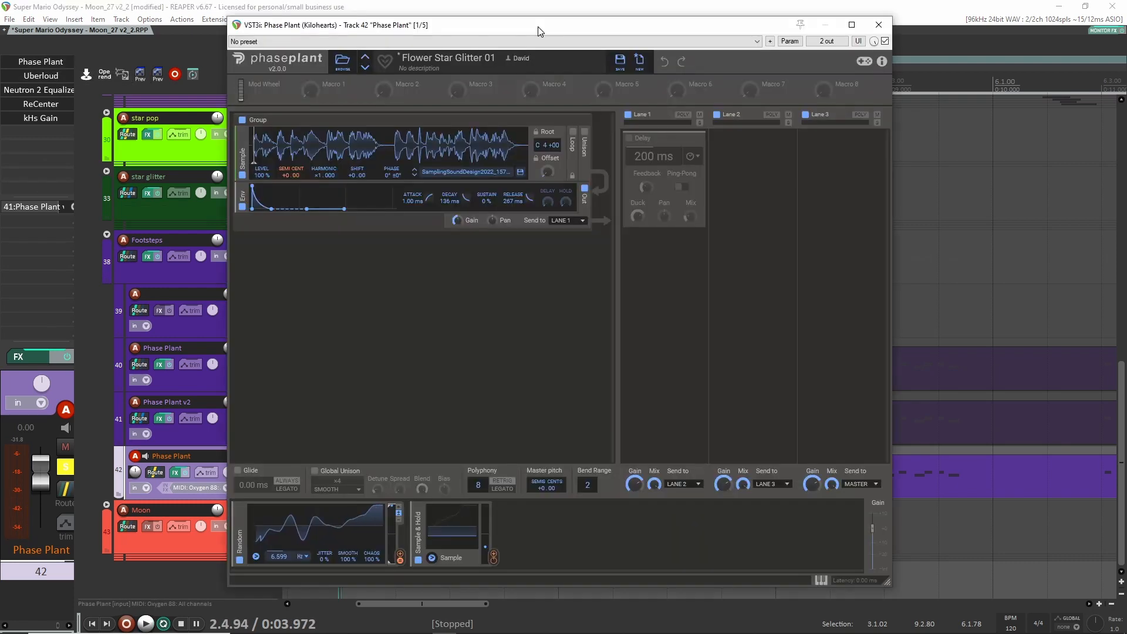
{"action": "key", "text": "space"}
{"action": "key", "text": "space"}
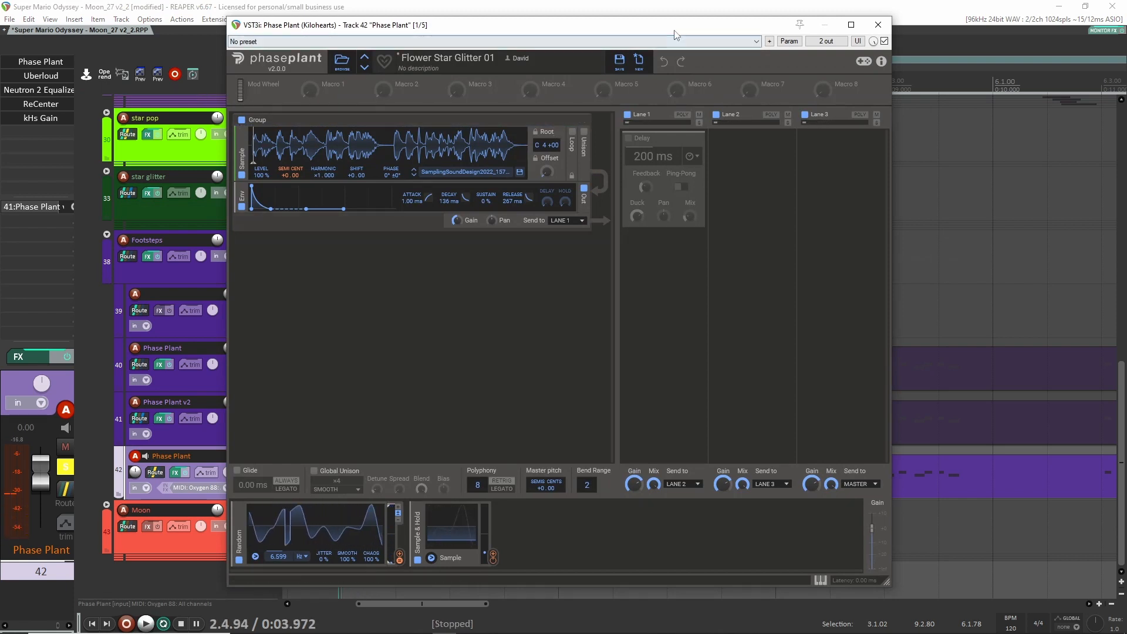
{"action": "left_click_drag", "start_coordinate": [667, 26], "coordinate": [789, 31]}
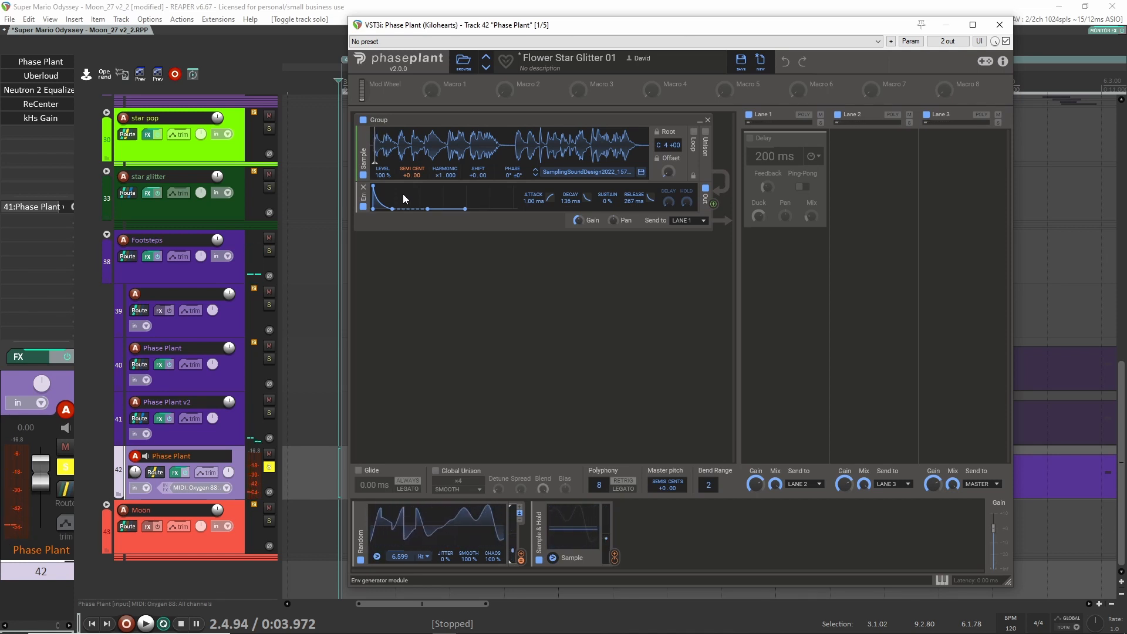
{"action": "left_click", "coordinate": [1000, 24]}
Step: Bypass Uberloud, Neutron 2 Equalizer, ReCenter and kHs Gain on track 42, listen to the dry sound soloed, and unsolo the track
{"action": "left_click", "coordinate": [240, 367]}
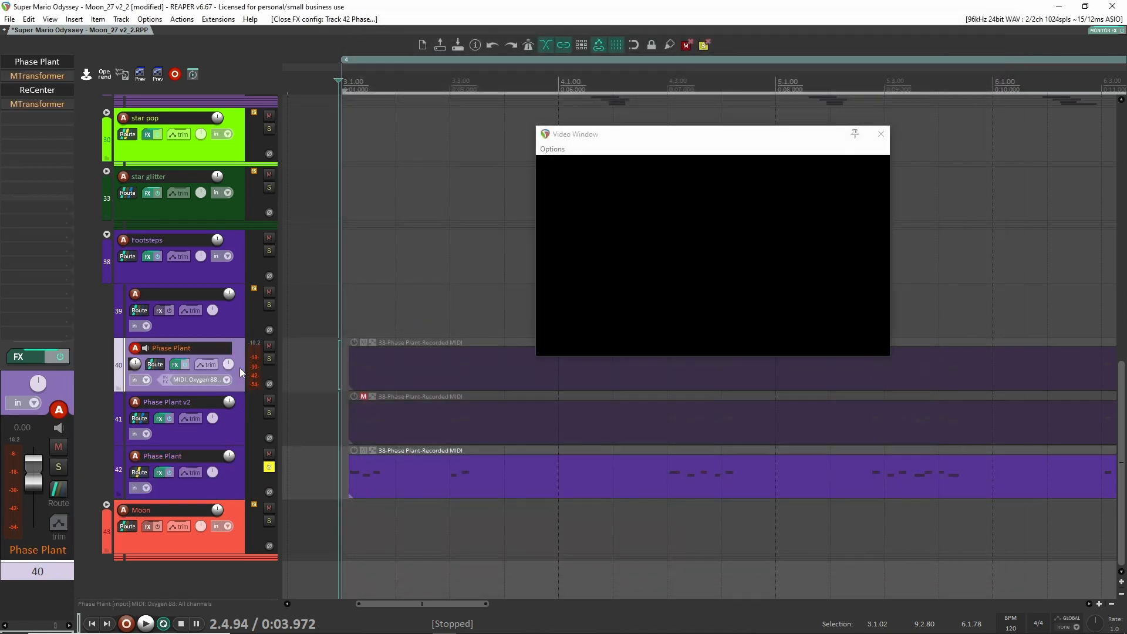
{"action": "left_click", "coordinate": [269, 468]}
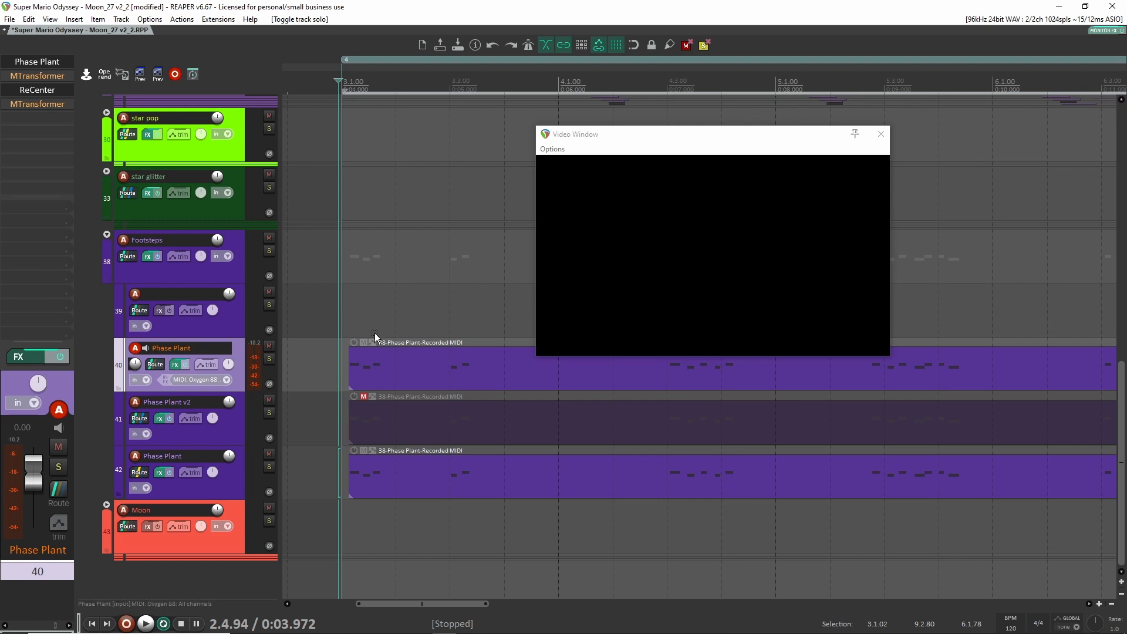
{"action": "left_click", "coordinate": [216, 495]}
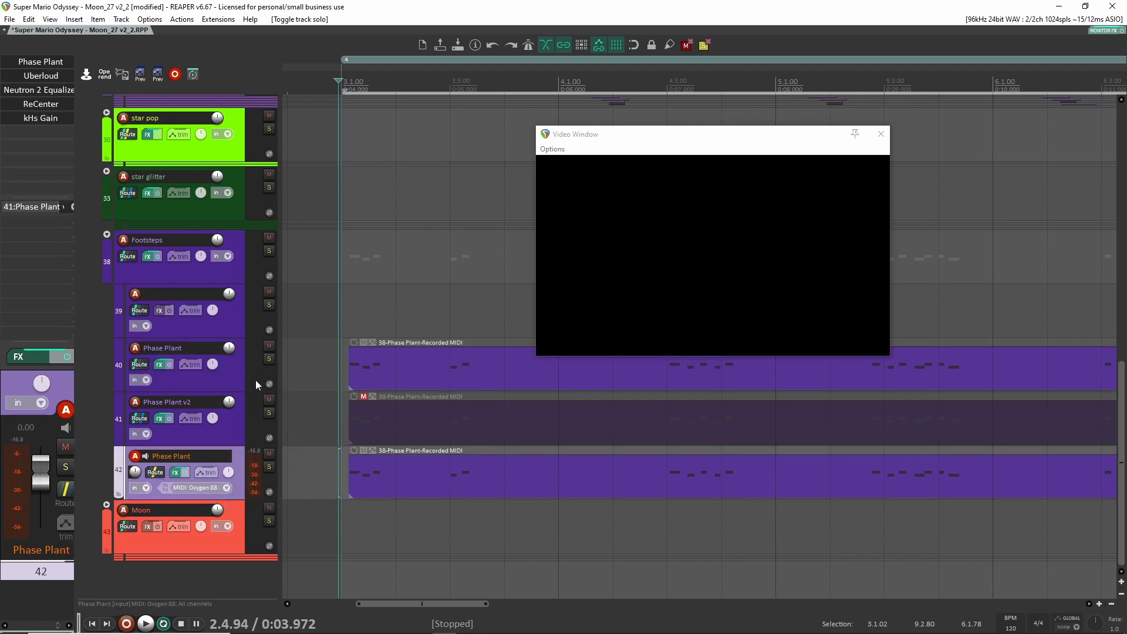
{"action": "left_click", "coordinate": [45, 119], "text": "shift"}
{"action": "left_click", "coordinate": [46, 105], "text": "shift"}
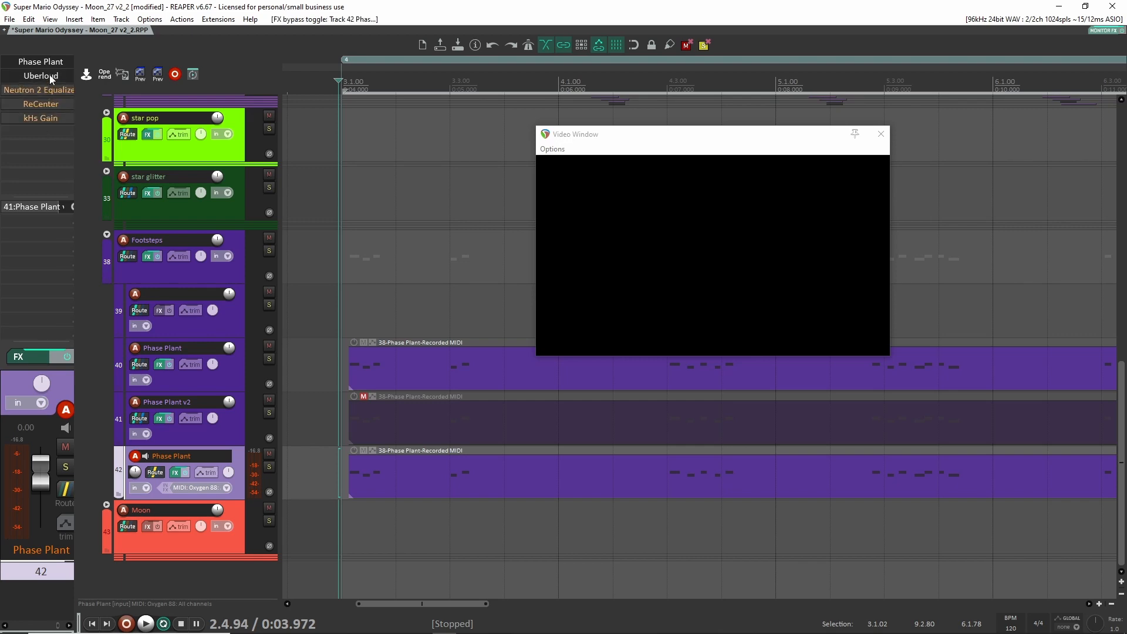
{"action": "left_click", "coordinate": [269, 467]}
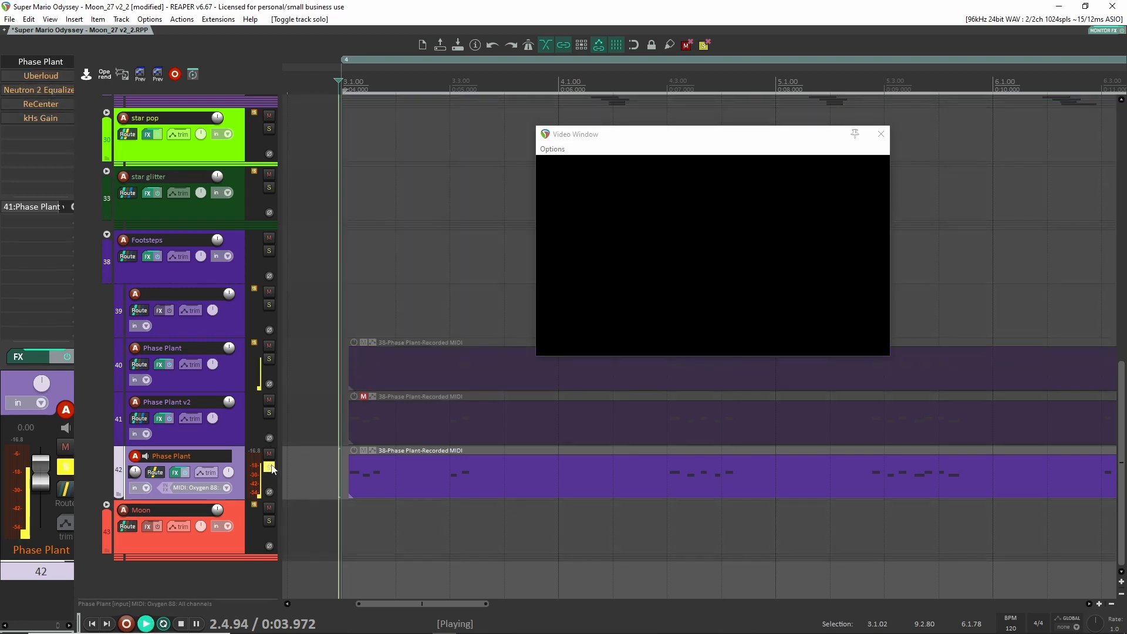
{"action": "left_click", "coordinate": [269, 467]}
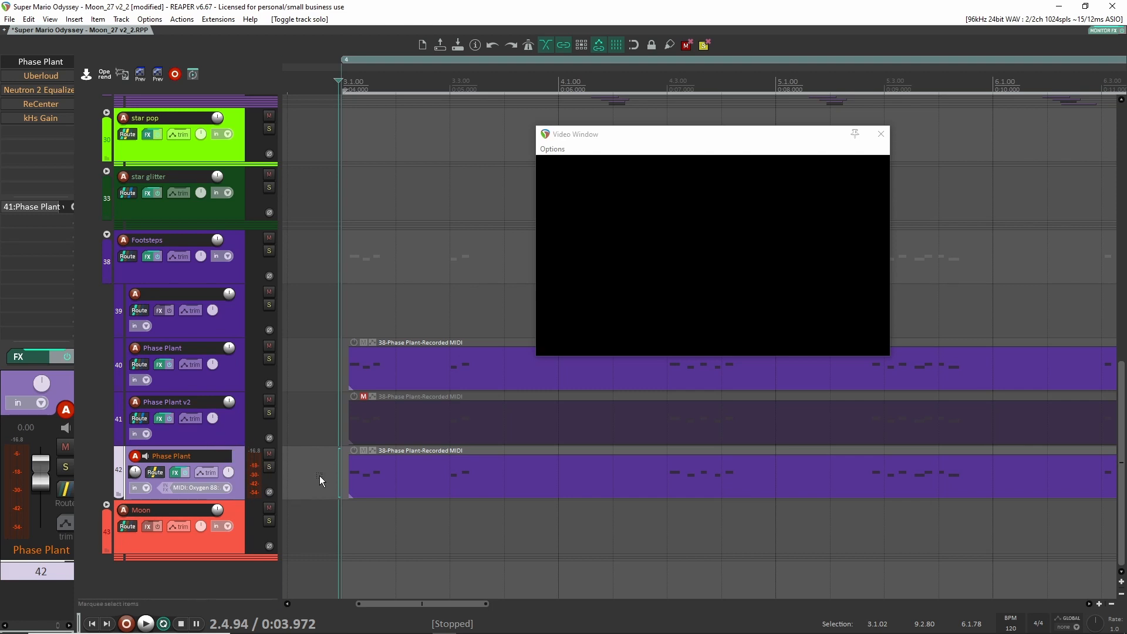
Step: Select the muted MIDI item on the Phase Plant v2 track and examine the track's MMorph settings
{"action": "left_click", "coordinate": [230, 429]}
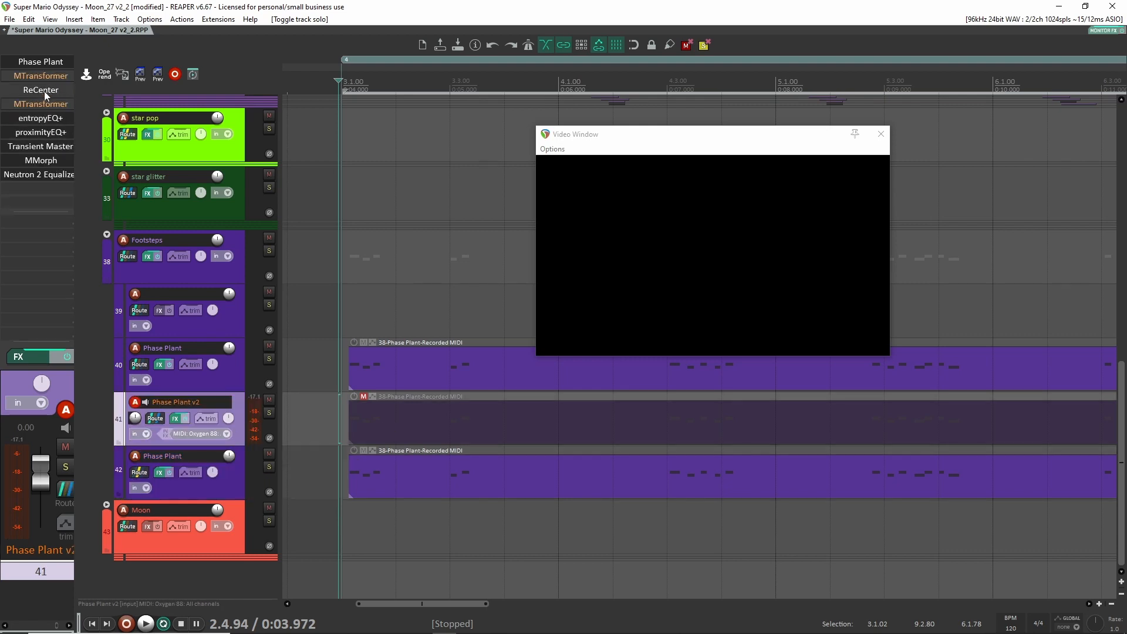
{"action": "left_click", "coordinate": [40, 160]}
{"action": "left_click", "coordinate": [790, 70]}
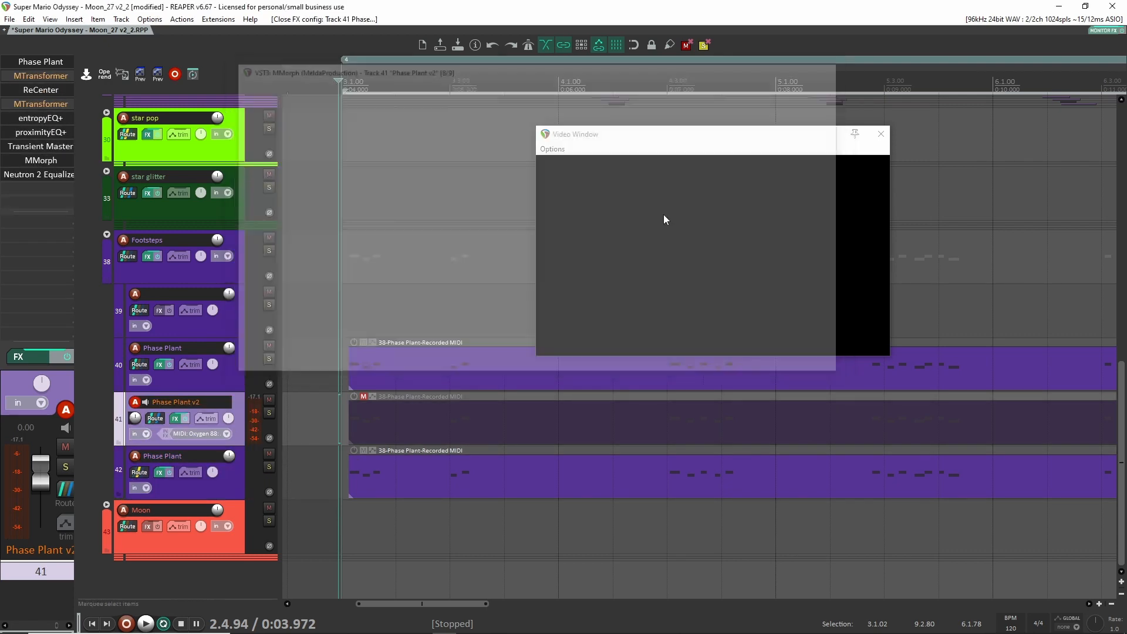
{"action": "left_click", "coordinate": [545, 417]}
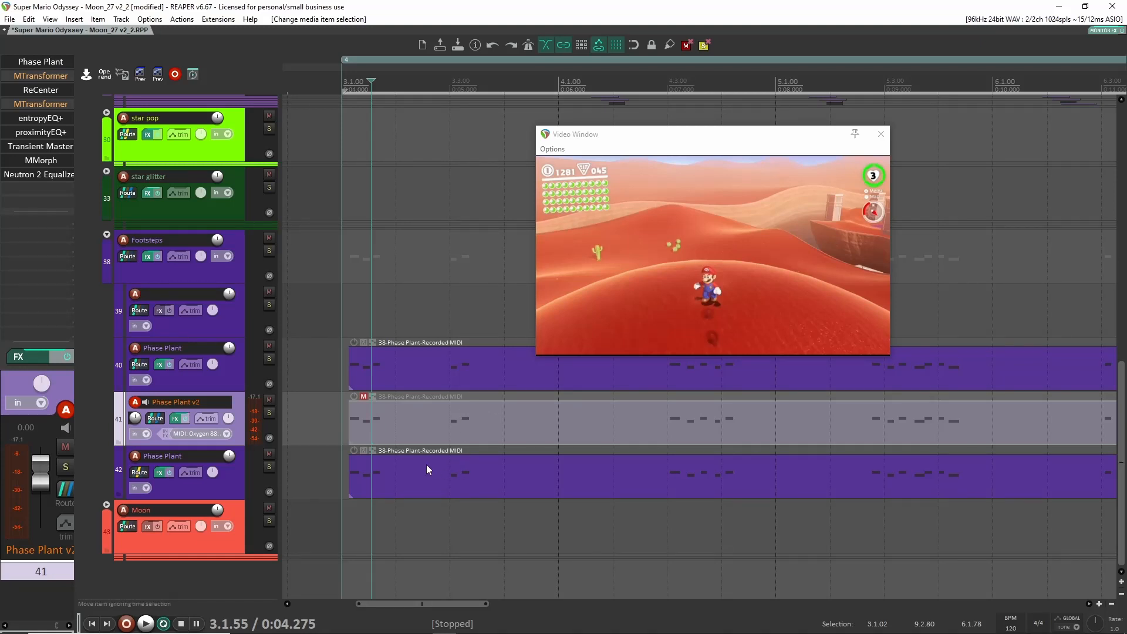
{"action": "left_click", "coordinate": [249, 489]}
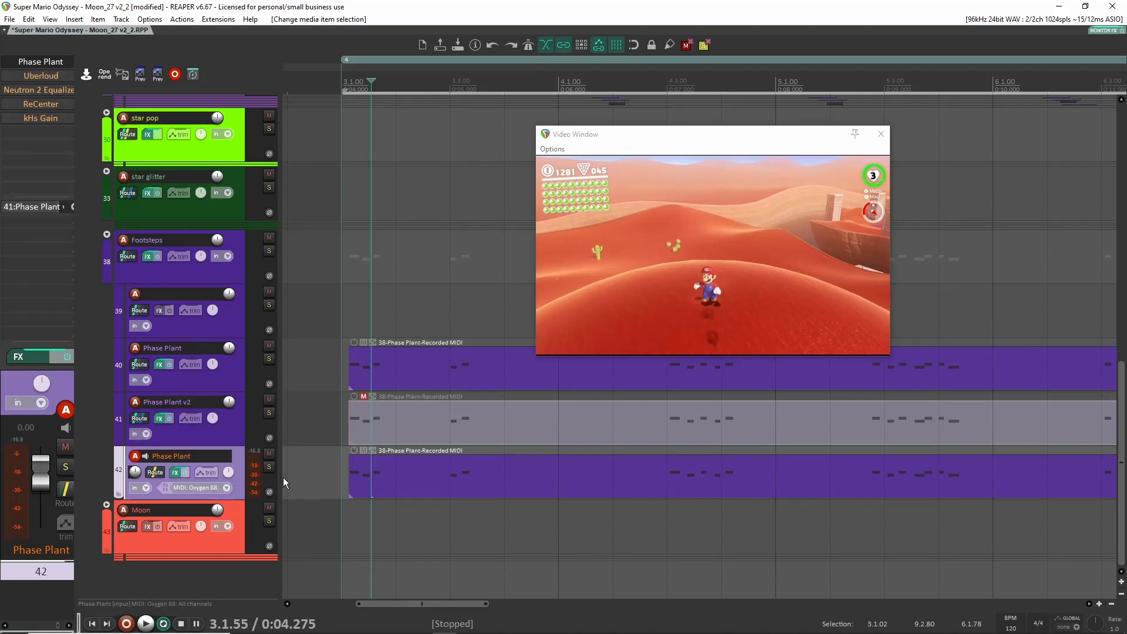
{"action": "left_click", "coordinate": [358, 414]}
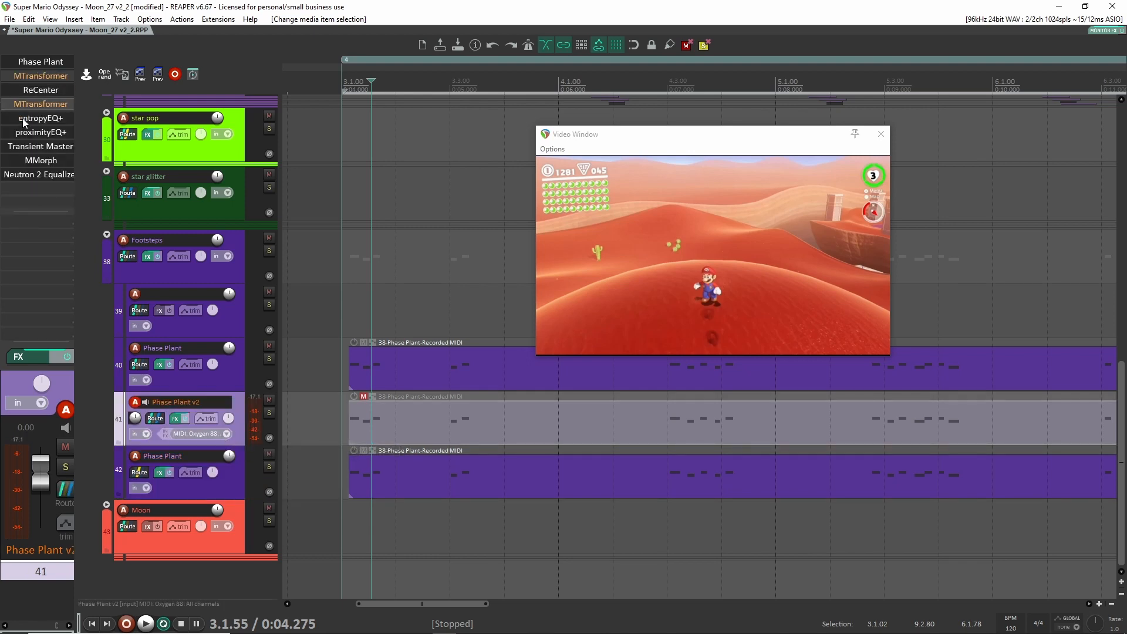
{"action": "left_click", "coordinate": [41, 160]}
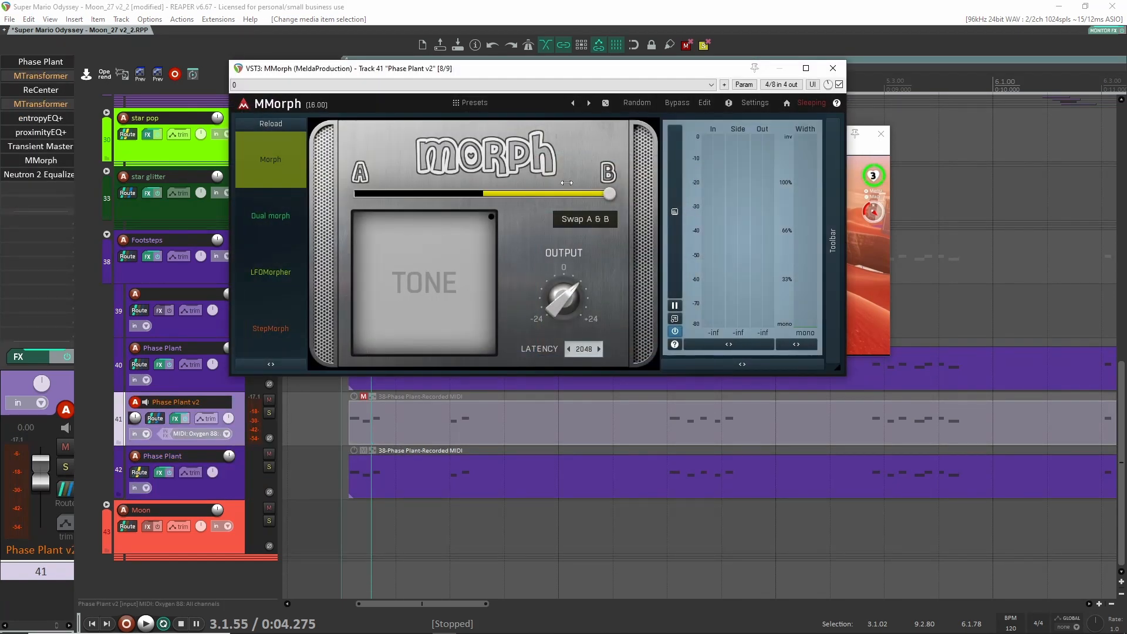
{"action": "left_click", "coordinate": [833, 68]}
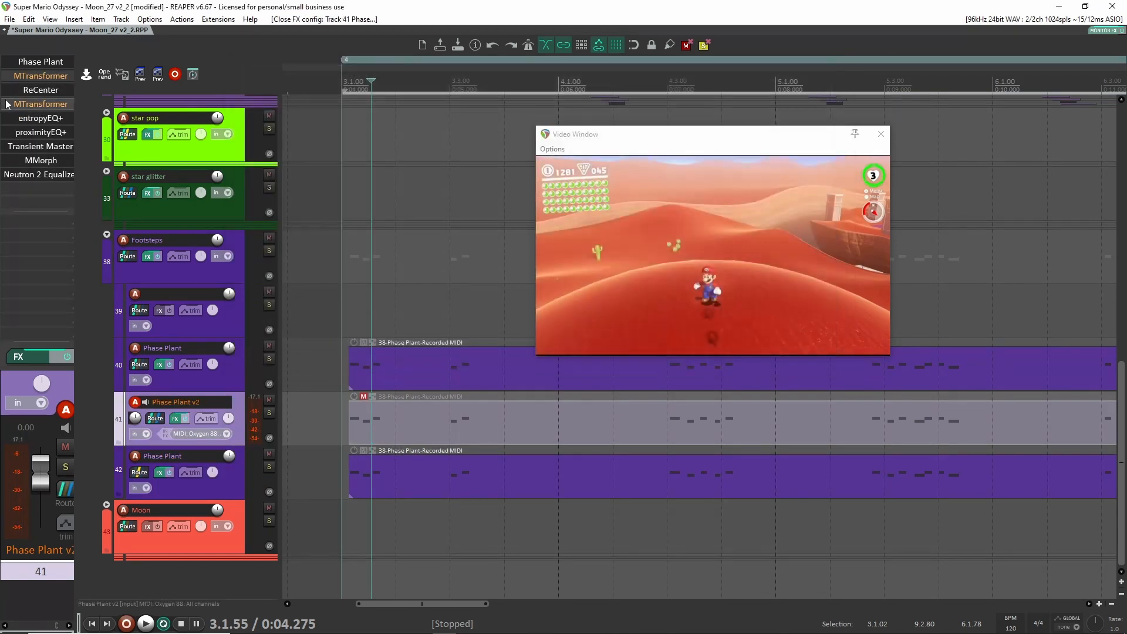
Step: Examine the filter curves of entropyEQ+ and proximityEQ+ on the Phase Plant v2 track, closing each plugin
{"action": "left_click", "coordinate": [41, 118]}
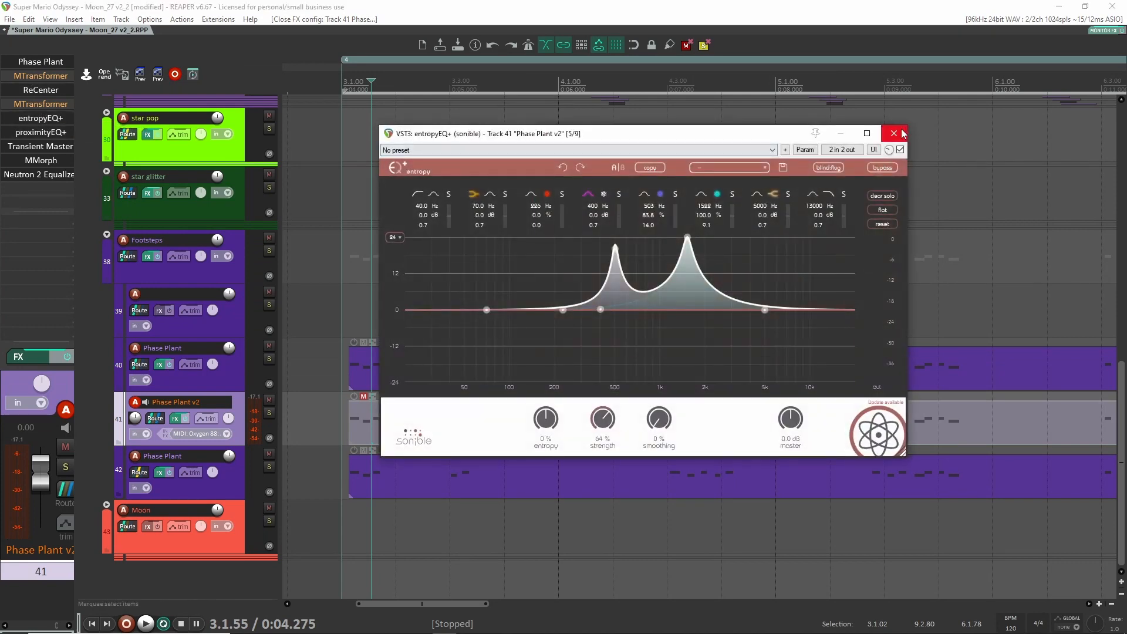
{"action": "left_click", "coordinate": [902, 134]}
{"action": "left_click", "coordinate": [40, 132]}
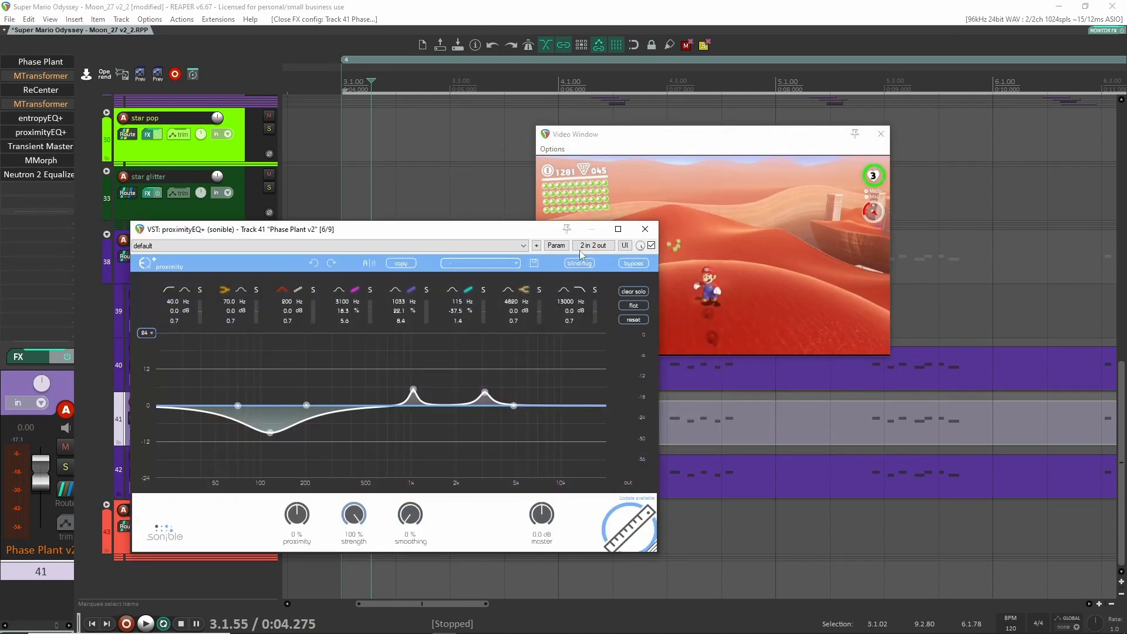
{"action": "left_click", "coordinate": [645, 228]}
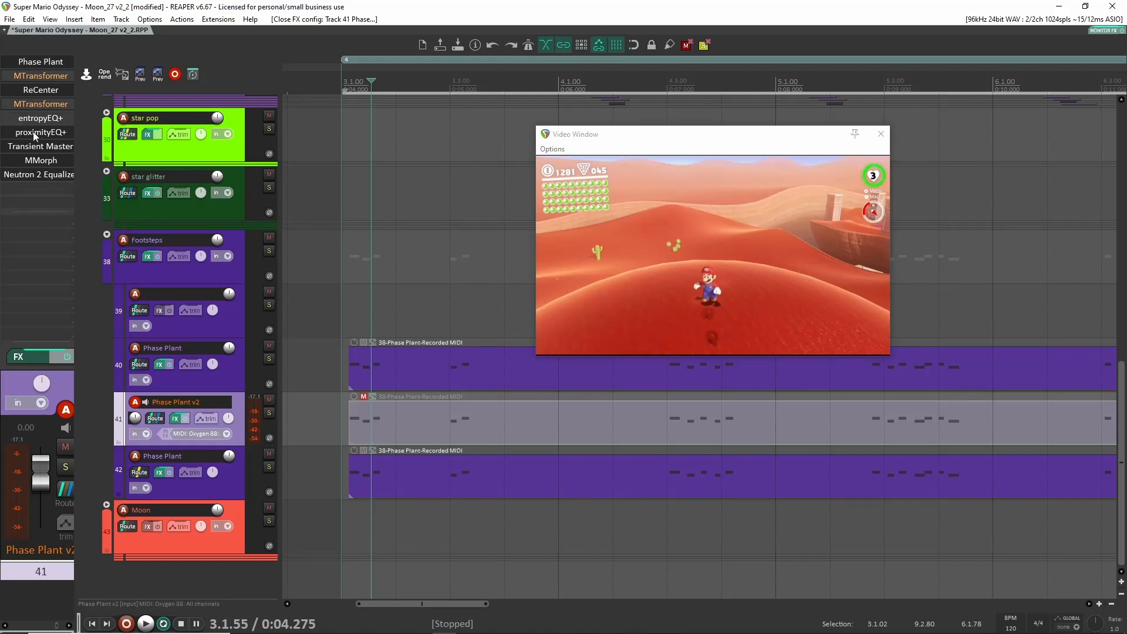
Step: Compare the effect chains of the Phase Plant v2 track and the Phase Plant track below it
{"action": "left_click", "coordinate": [237, 474]}
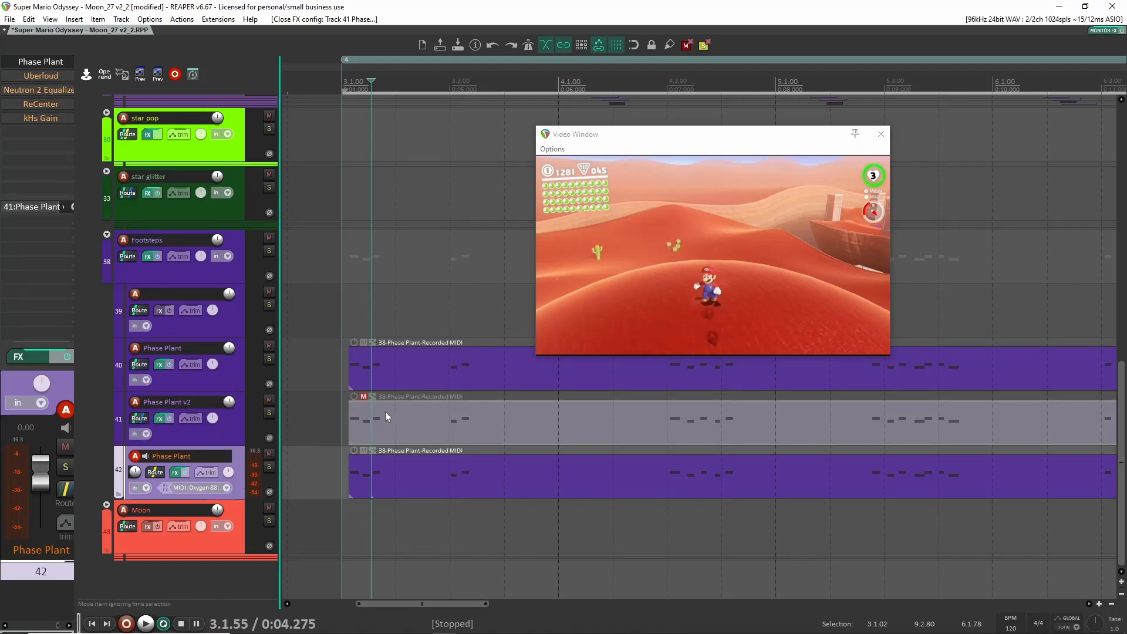
{"action": "left_click", "coordinate": [235, 435]}
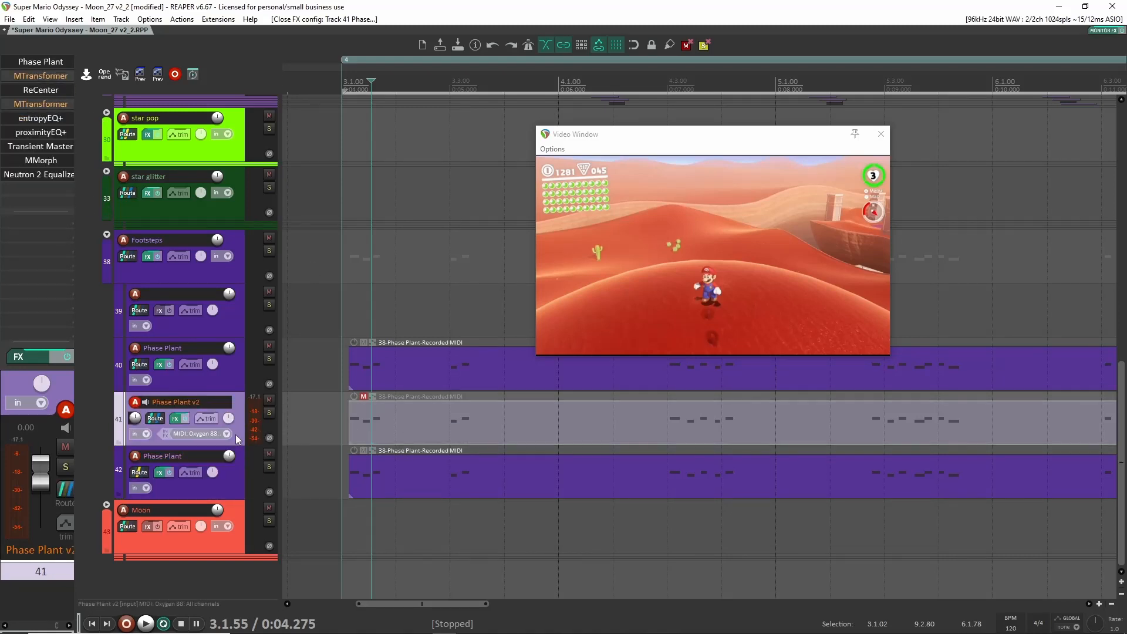
{"action": "left_click", "coordinate": [237, 477]}
{"action": "left_click", "coordinate": [232, 424]}
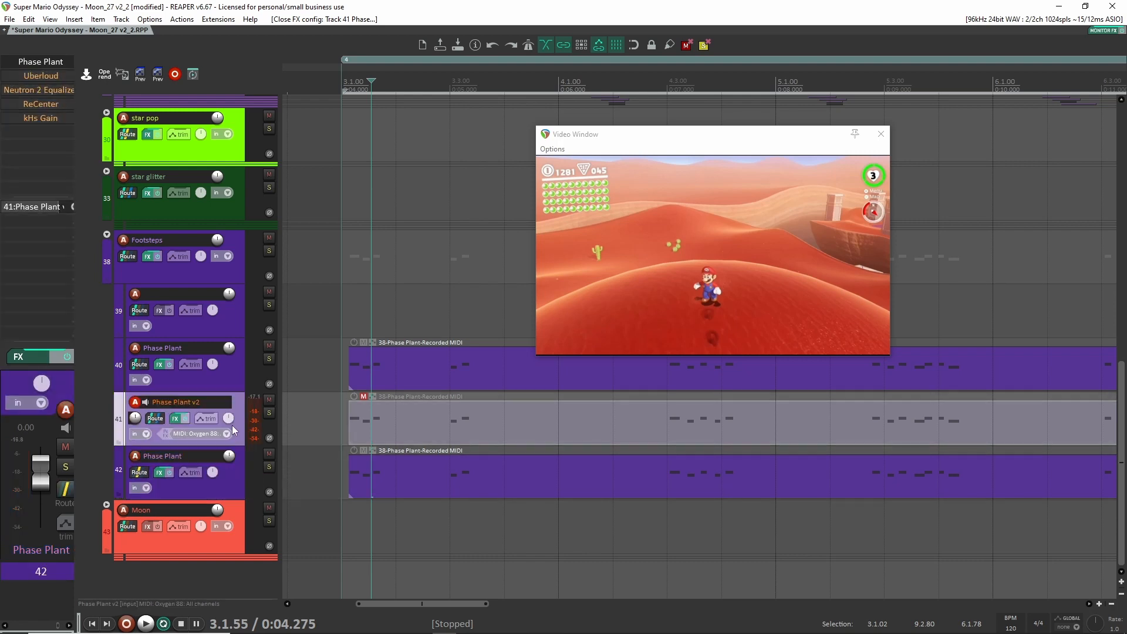
Step: Re-enable Uberloud on track 42, solo the track, and listen to the footstep layer with it
{"action": "left_click", "coordinate": [229, 475]}
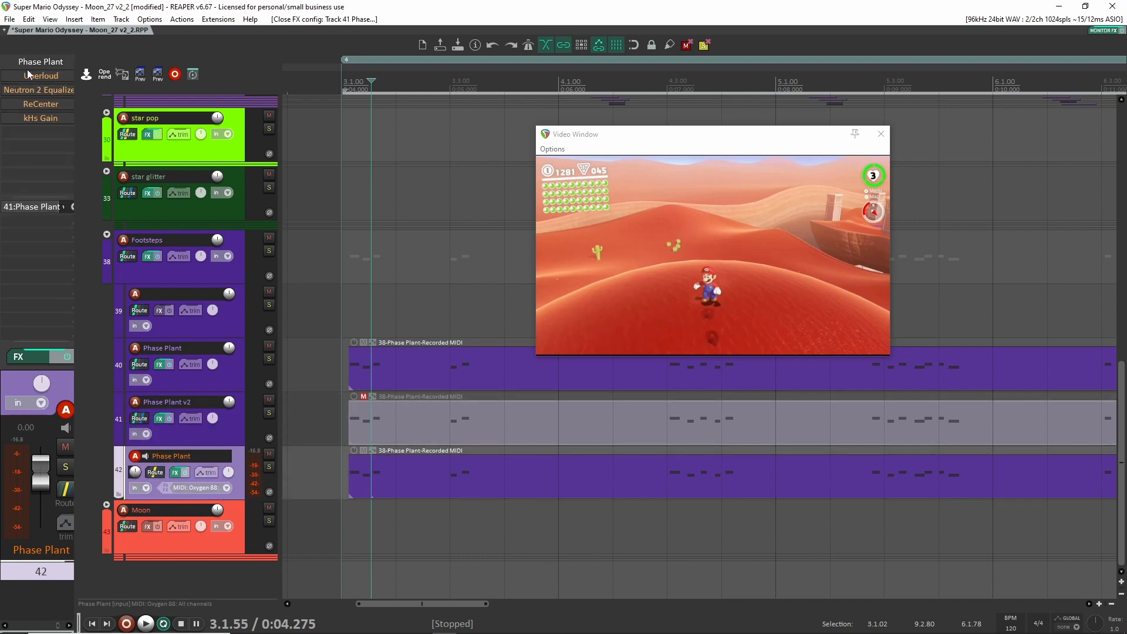
{"action": "left_click", "coordinate": [49, 103], "text": "shift"}
{"action": "key", "text": "space"}
{"action": "left_click", "coordinate": [269, 467]}
{"action": "key", "text": "space"}
{"action": "key", "text": "space"}
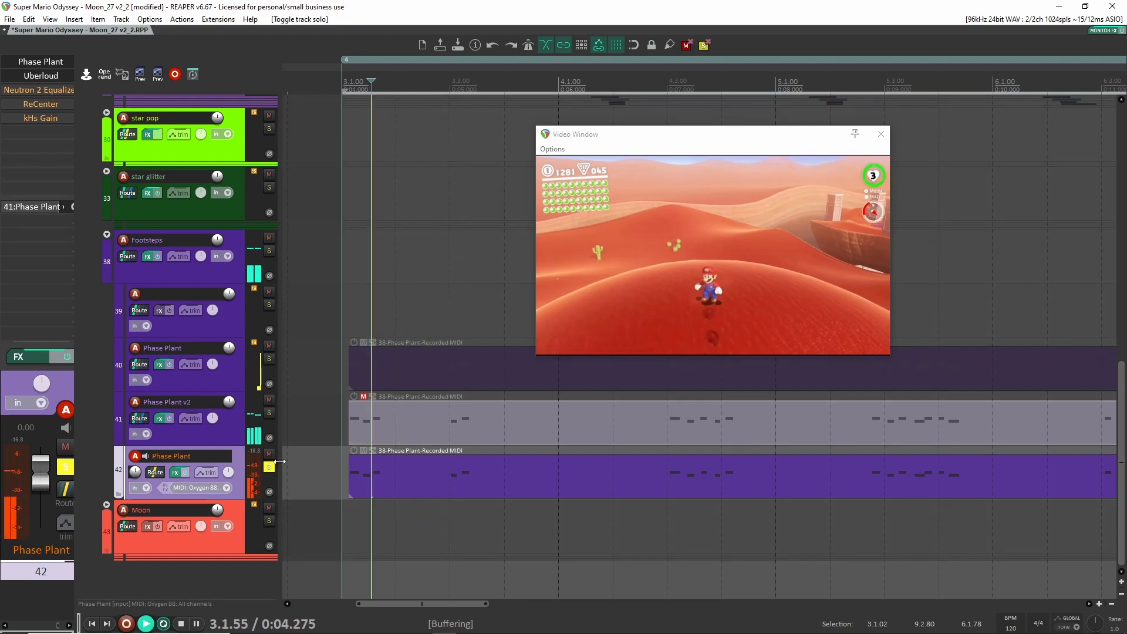
{"action": "key", "text": "space"}
{"action": "key", "text": "space"}
{"action": "key", "text": "space"}
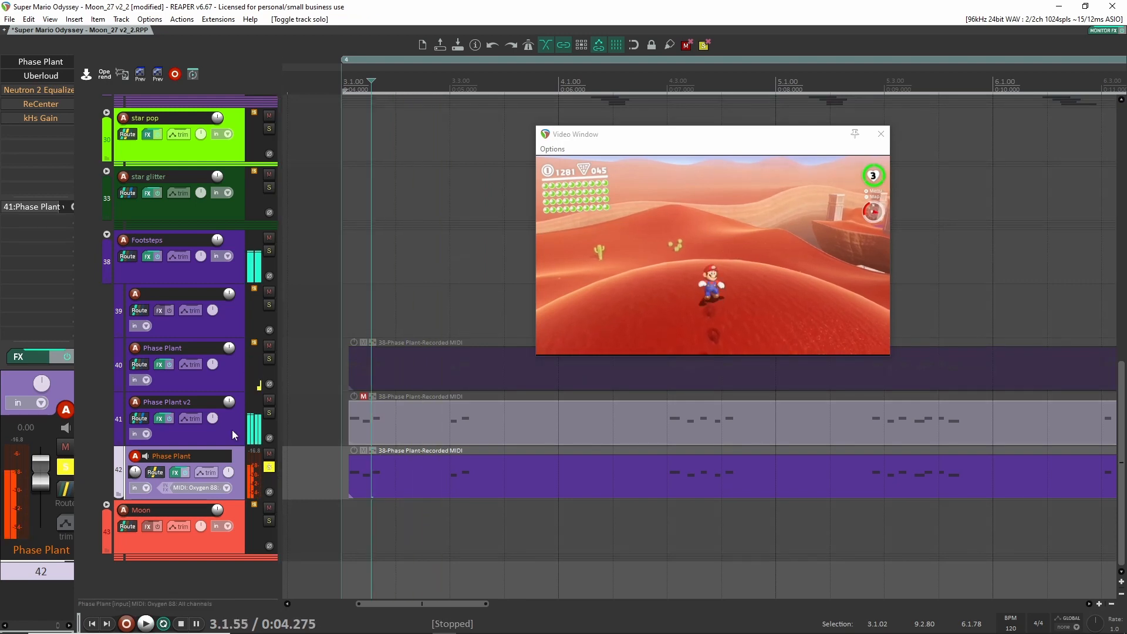
Step: Examine the routing of track 42, including its send to the Phase Plant v2 track, and close the routing window
{"action": "left_click", "coordinate": [152, 474]}
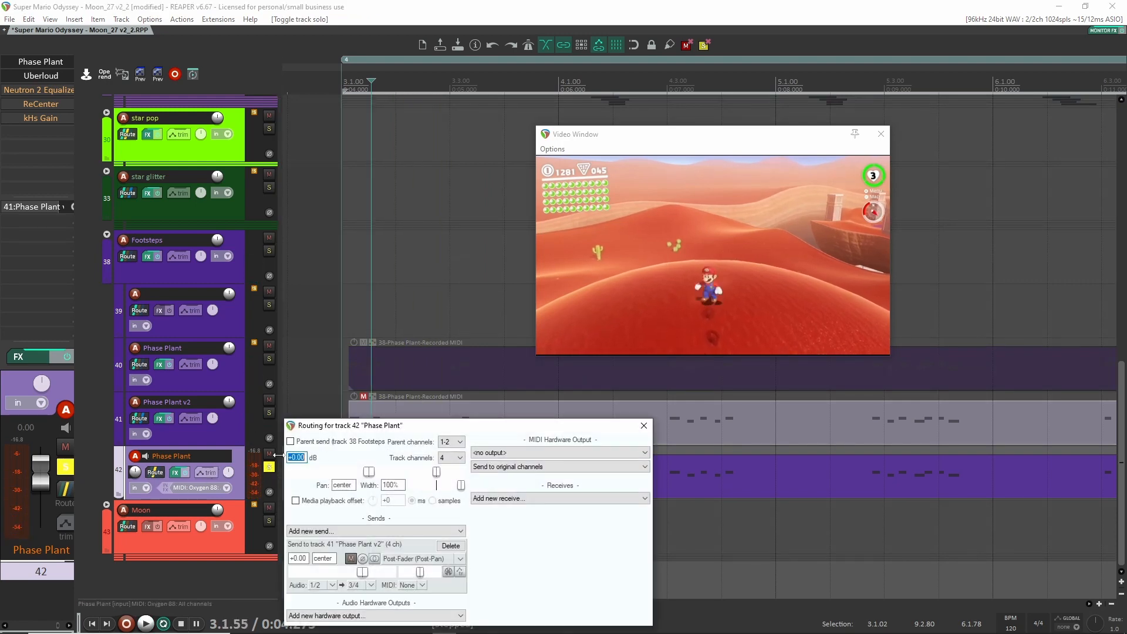
{"action": "left_click", "coordinate": [235, 434]}
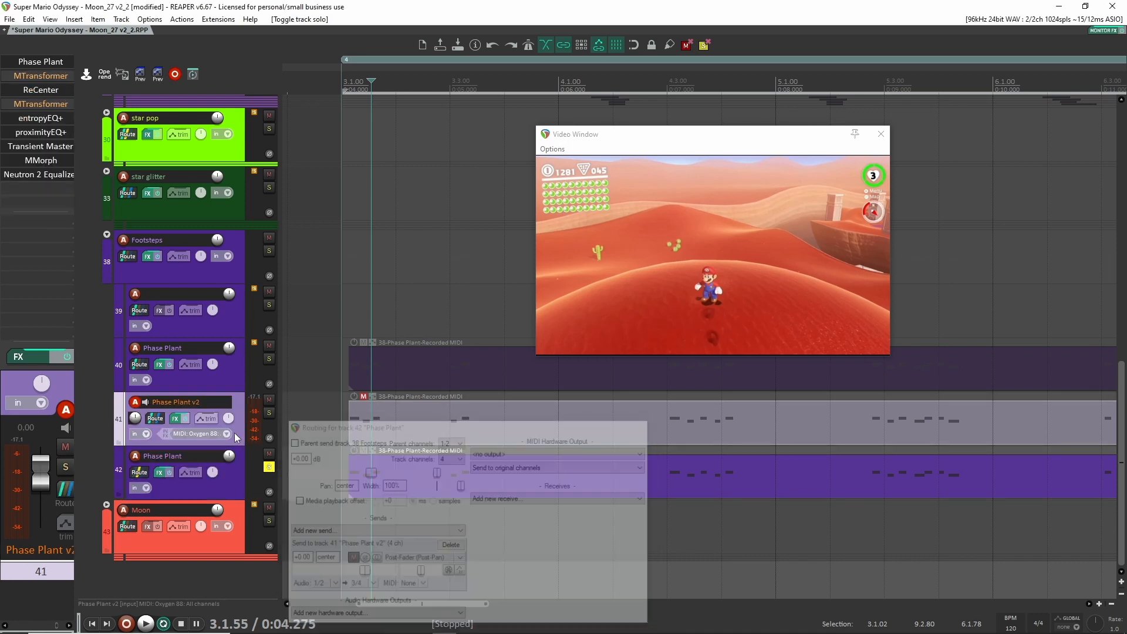
{"action": "left_click", "coordinate": [231, 478]}
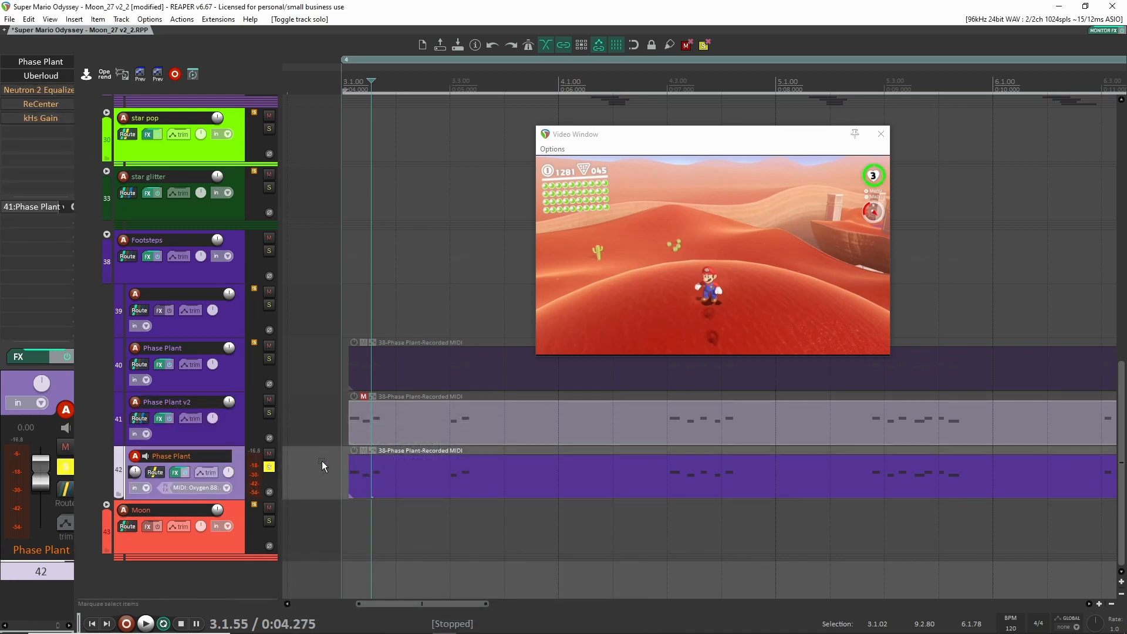
Step: Play the soloed track 42 again and examine its Uberloud mode, character and band push settings
{"action": "key", "text": "space"}
{"action": "key", "text": "space"}
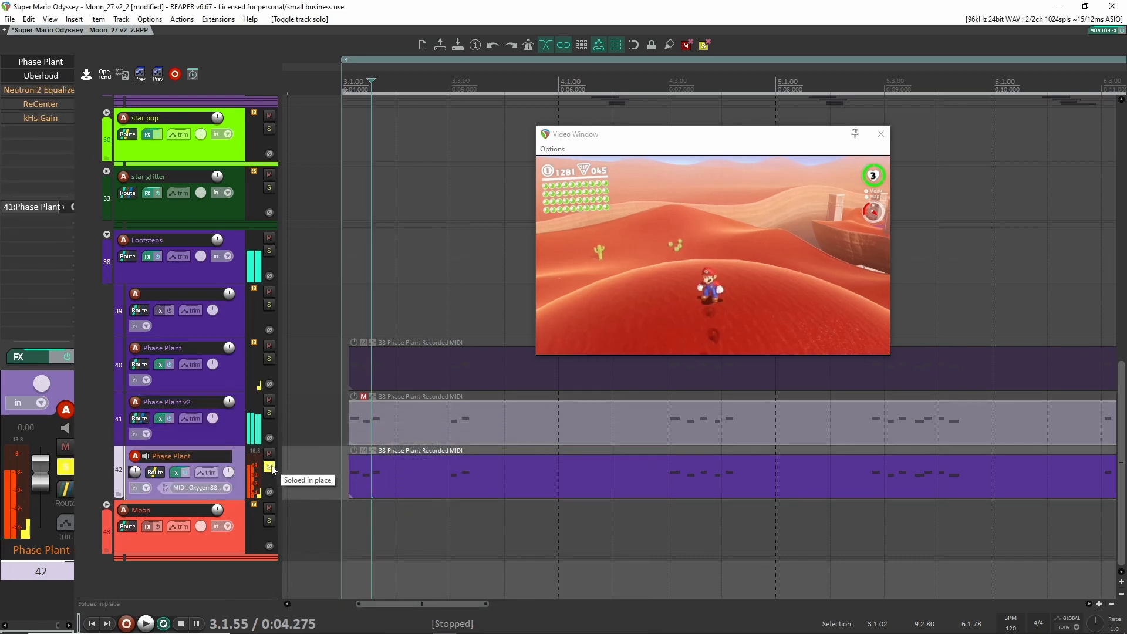
{"action": "key", "text": "space"}
{"action": "key", "text": "space"}
{"action": "left_click", "coordinate": [47, 77]}
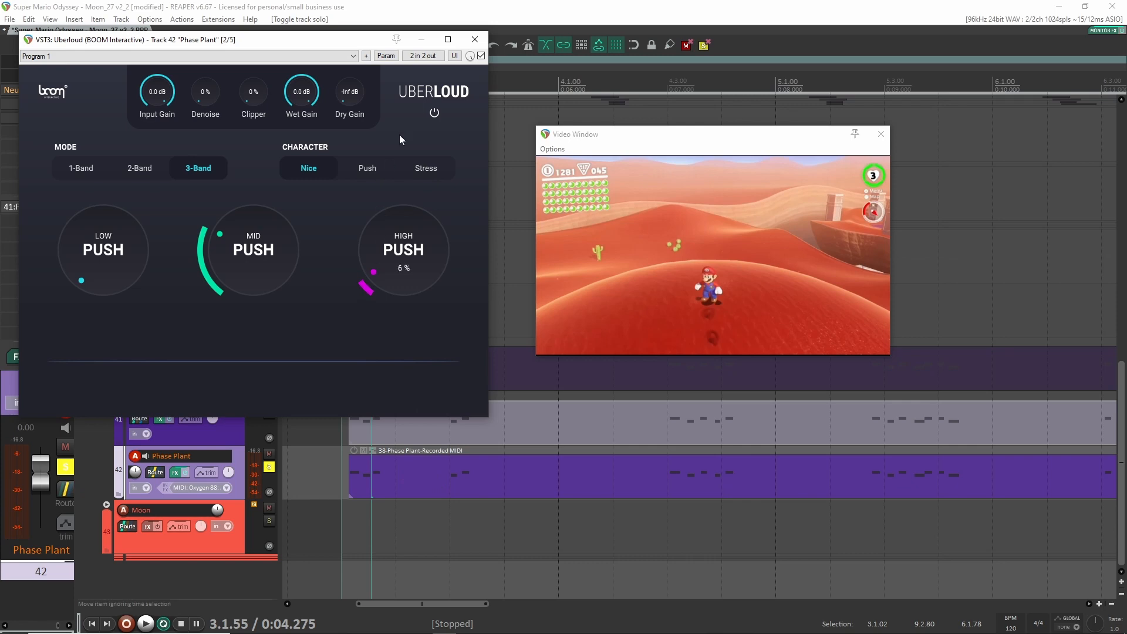
{"action": "left_click", "coordinate": [475, 39]}
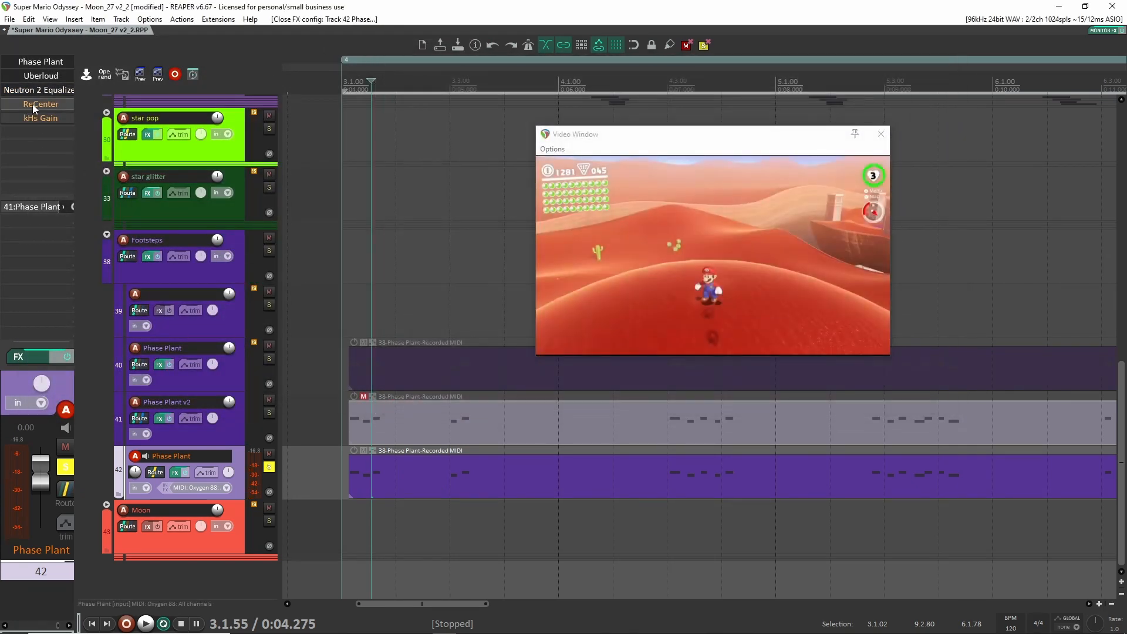
Step: Re-enable ReCenter and kHs Gain on track 42 and examine the settings of both plugins
{"action": "left_click", "coordinate": [48, 105]}
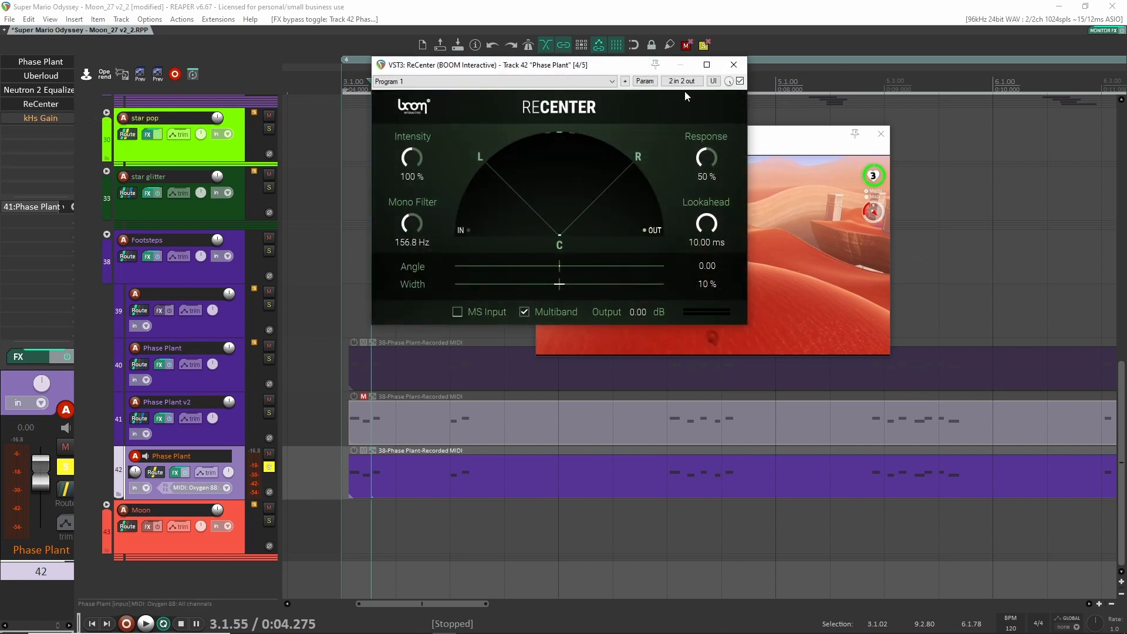
{"action": "left_click", "coordinate": [44, 104]}
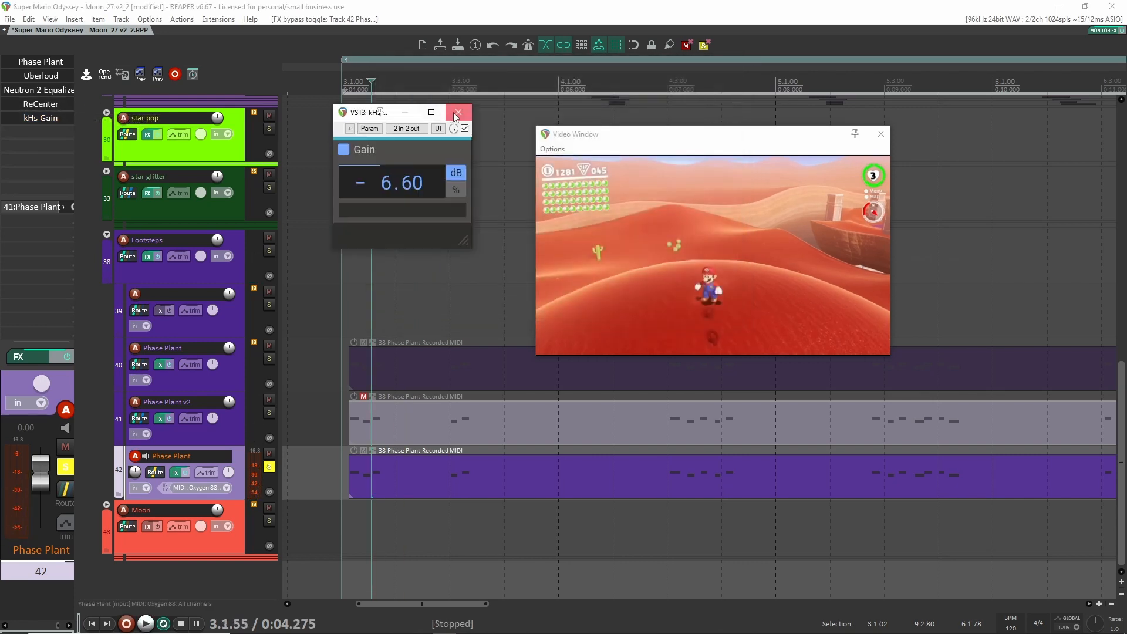
Step: Close the kHs Gain window and listen to the soloed Phase Plant footstep layer on track 42
{"action": "left_click", "coordinate": [459, 112]}
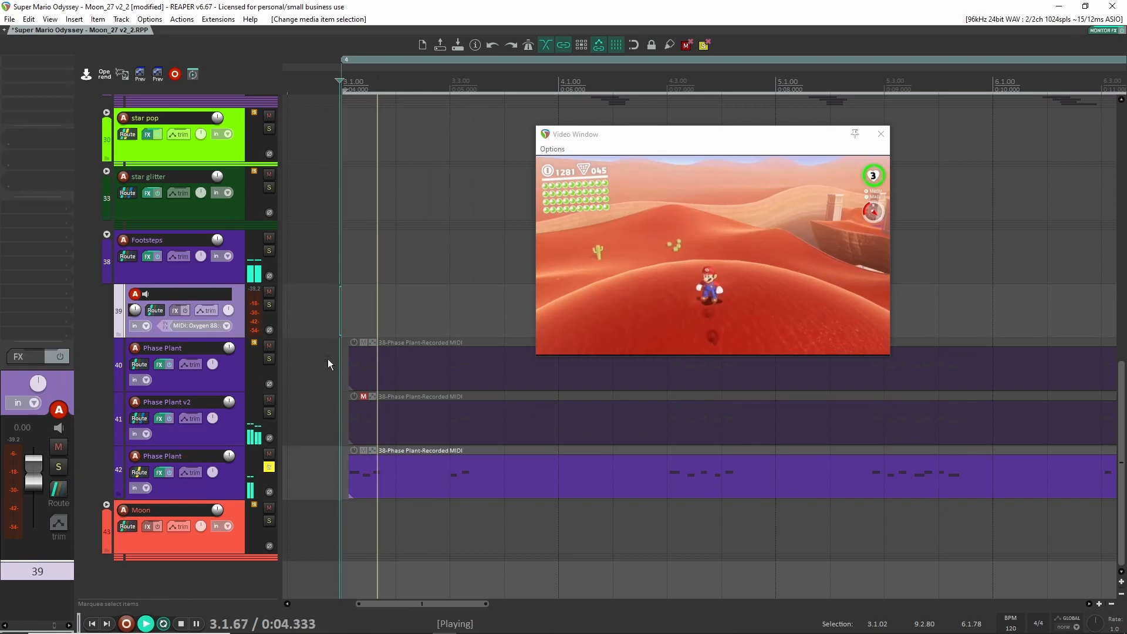
{"action": "key", "text": "space"}
{"action": "key", "text": "space"}
{"action": "key", "text": "space"}
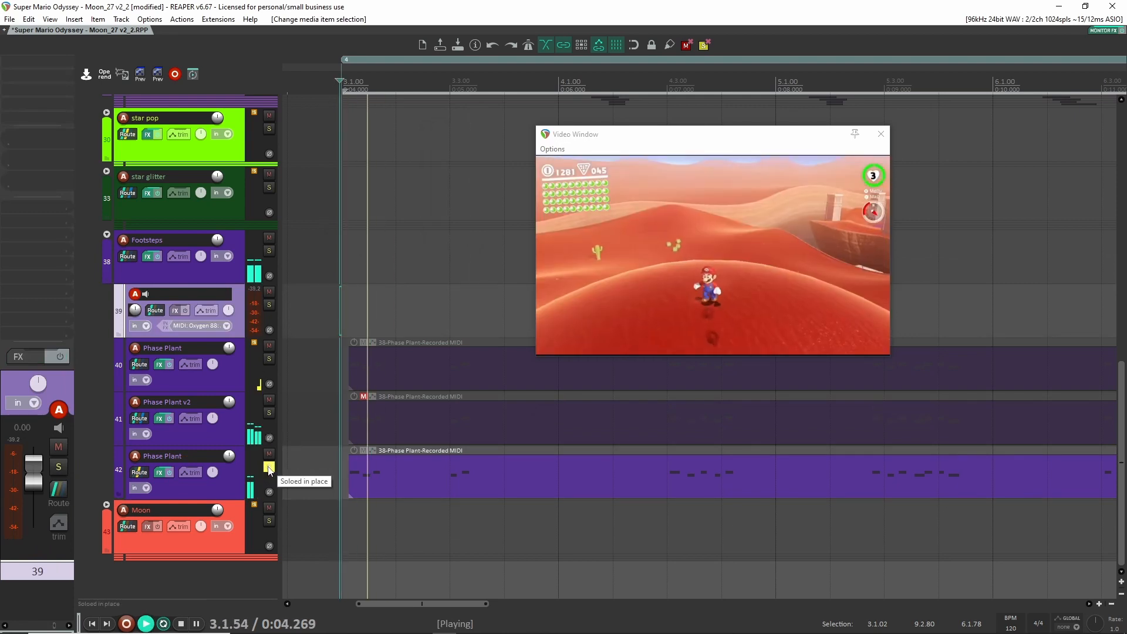
{"action": "key", "text": "space"}
Step: Mute the Phase Plant v2 track 41 and play the soloed track 42 without it
{"action": "left_click", "coordinate": [269, 468]}
{"action": "left_click", "coordinate": [269, 400]}
{"action": "key", "text": "space"}
{"action": "left_click", "coordinate": [270, 467]}
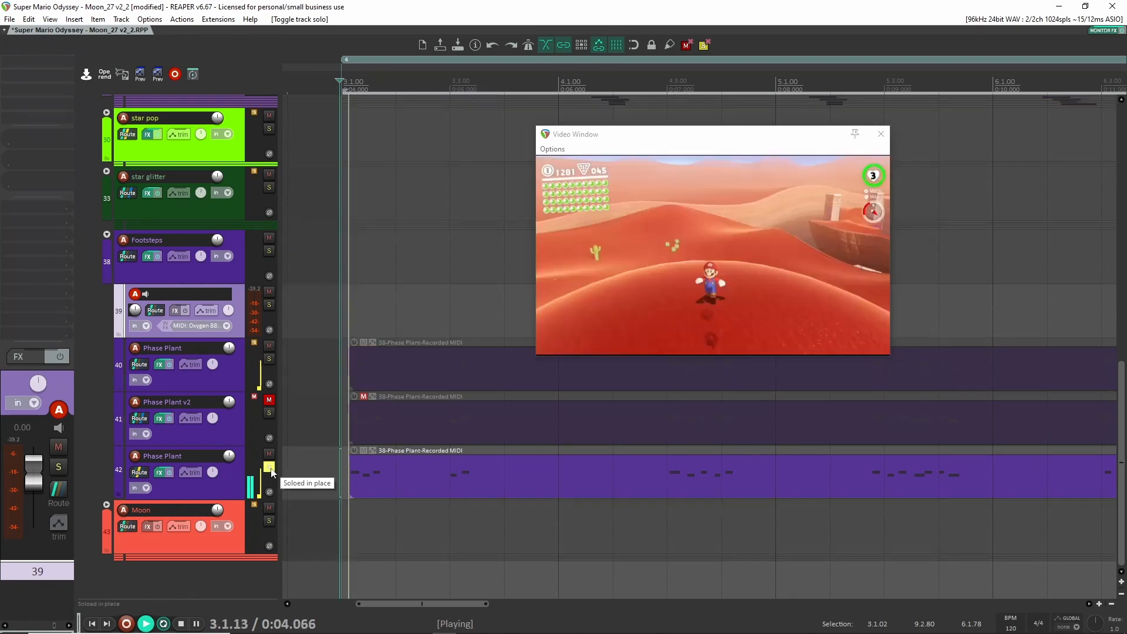
{"action": "key", "text": "space"}
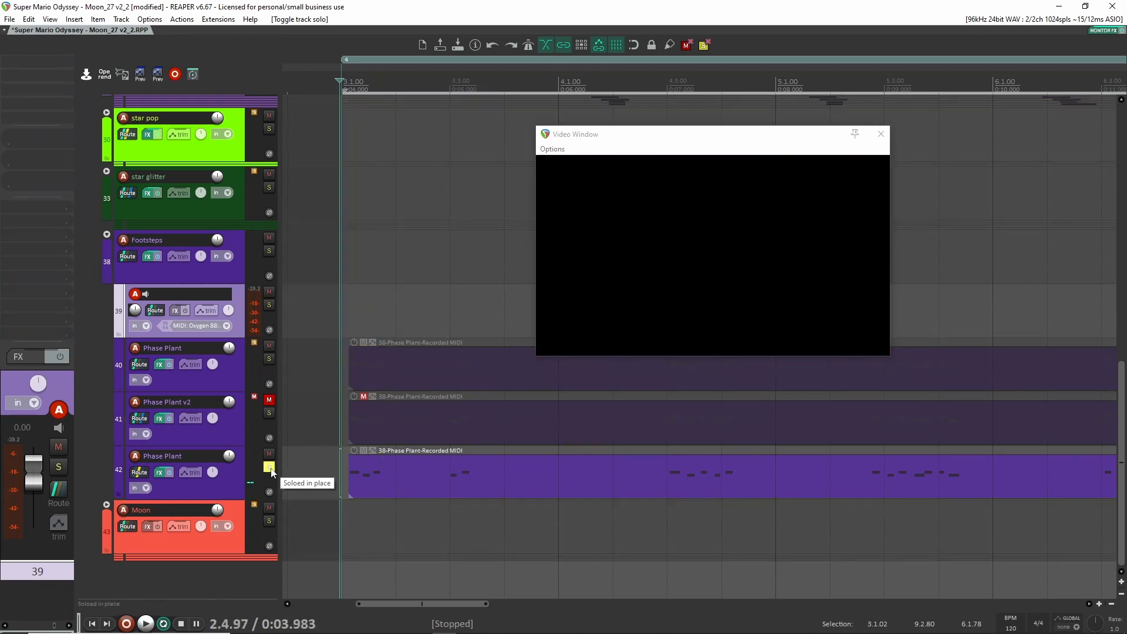
Step: Check the disabled parent send and the 1/2 to 3/4 send to Phase Plant v2 in track 42's routing, and close it
{"action": "left_click", "coordinate": [228, 487]}
{"action": "left_click", "coordinate": [155, 472]}
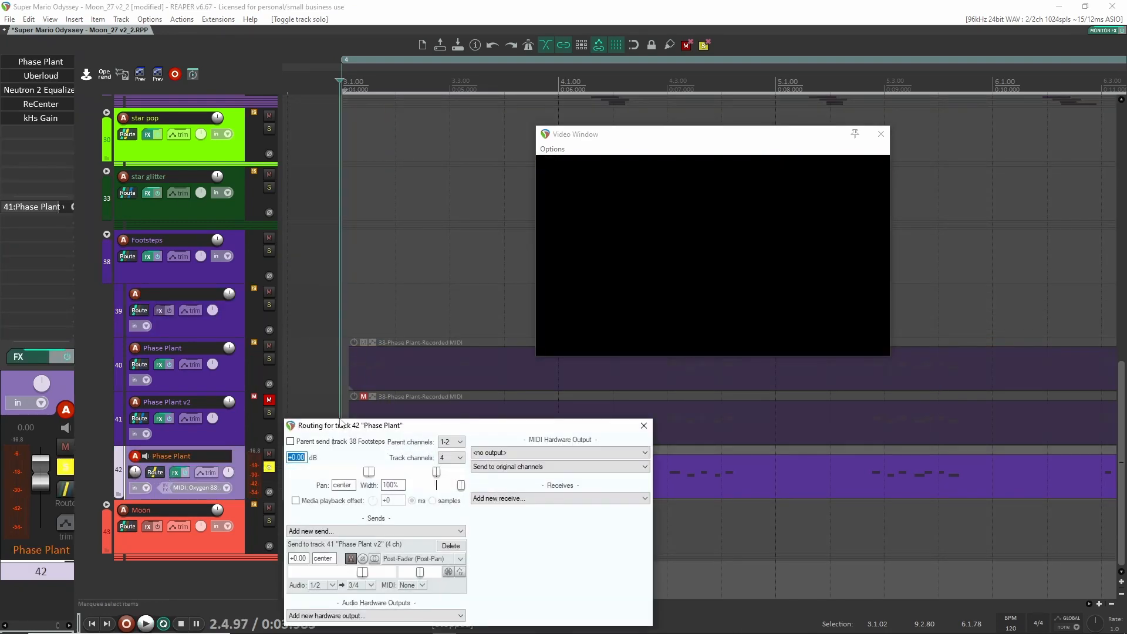
{"action": "left_click_drag", "start_coordinate": [341, 424], "coordinate": [277, 316]}
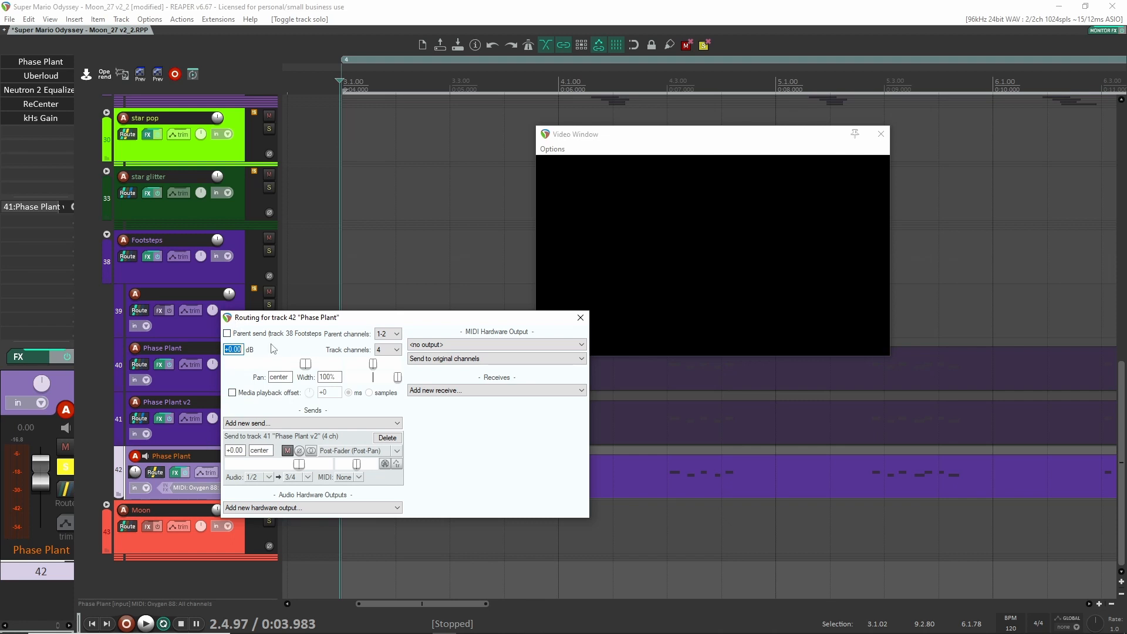
{"action": "key", "text": "Escape"}
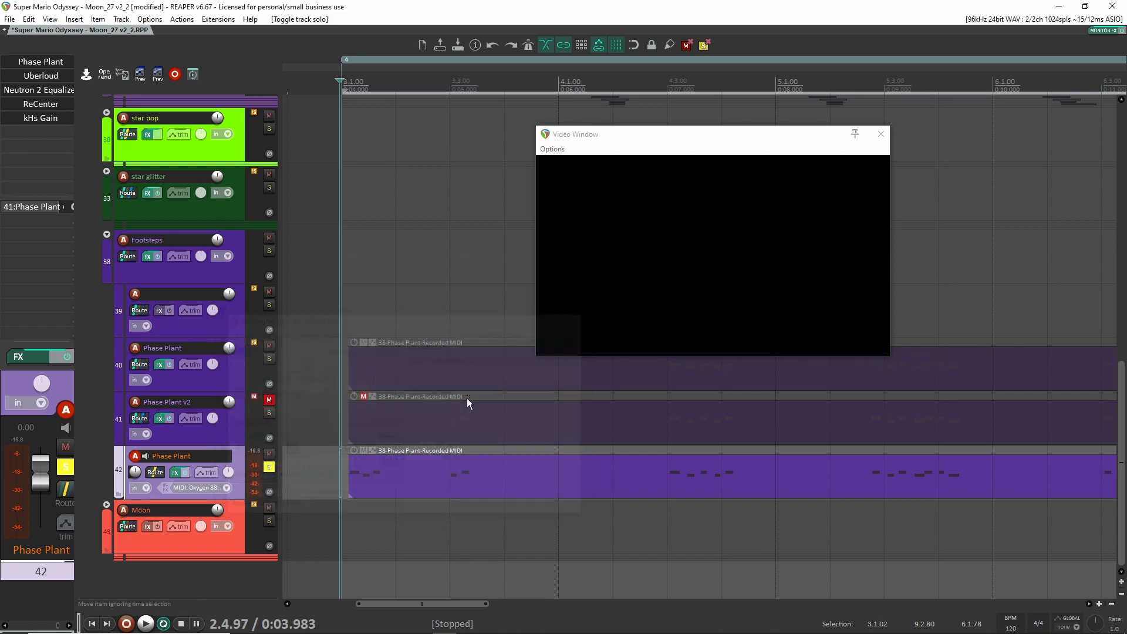
Step: Unmute the Phase Plant v2 track 41, listen to the soloed layer again, and select track 42
{"action": "left_click", "coordinate": [228, 424]}
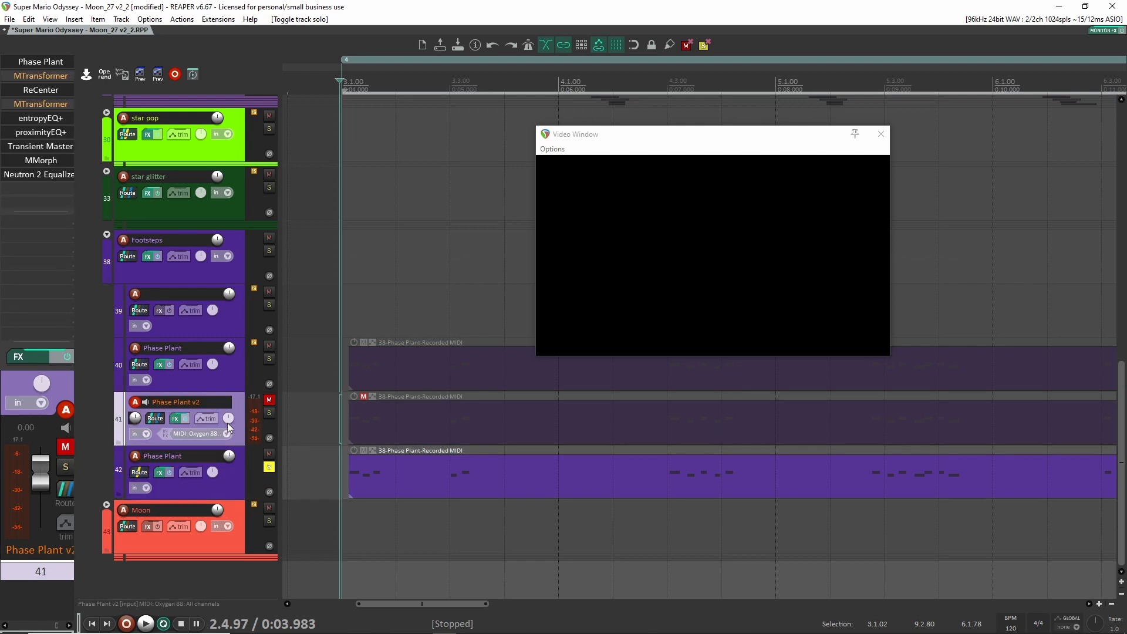
{"action": "left_click", "coordinate": [269, 400]}
{"action": "key", "text": "space"}
{"action": "key", "text": "space"}
{"action": "left_click", "coordinate": [242, 477]}
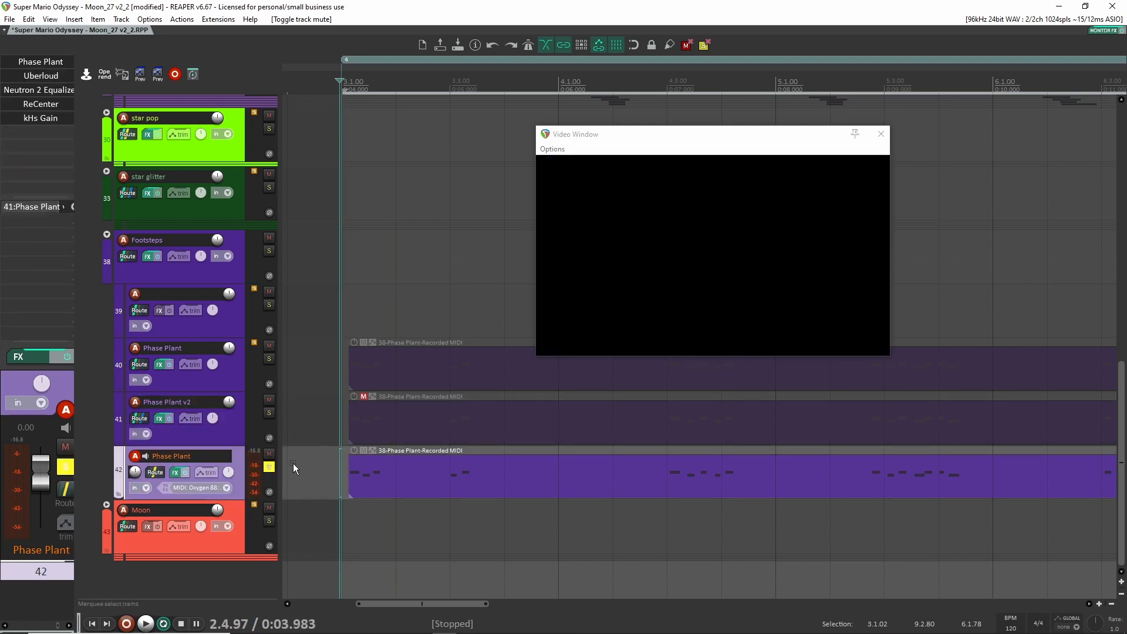
Step: Bypass MMorph on the Phase Plant v2 track 41 and play the footsteps without it
{"action": "left_click", "coordinate": [227, 435]}
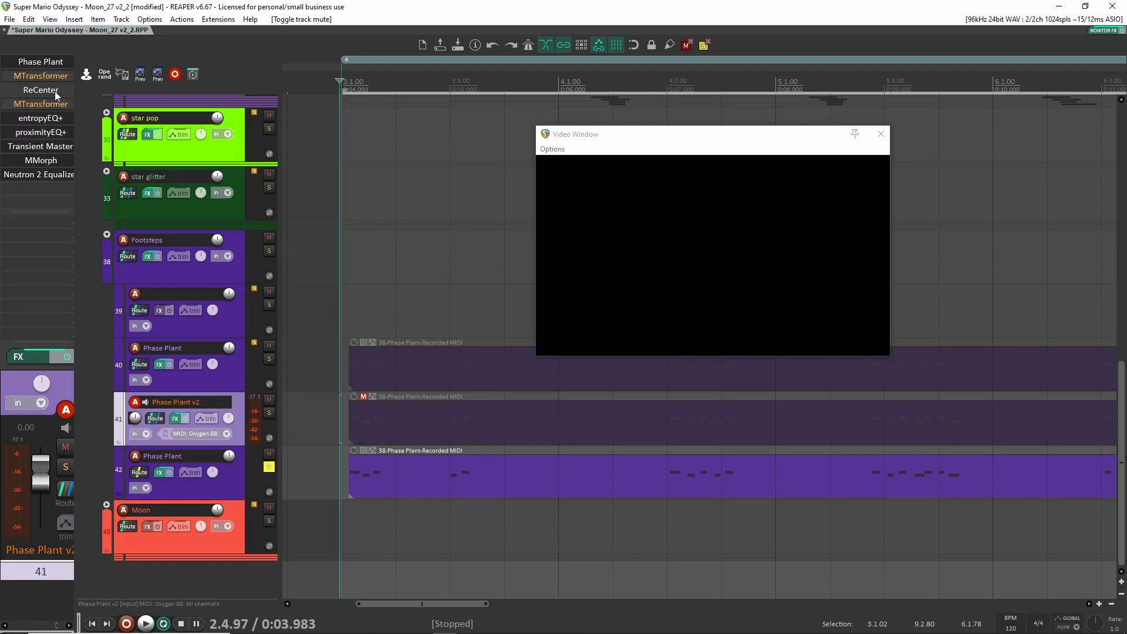
{"action": "left_click", "coordinate": [41, 161], "text": "shift"}
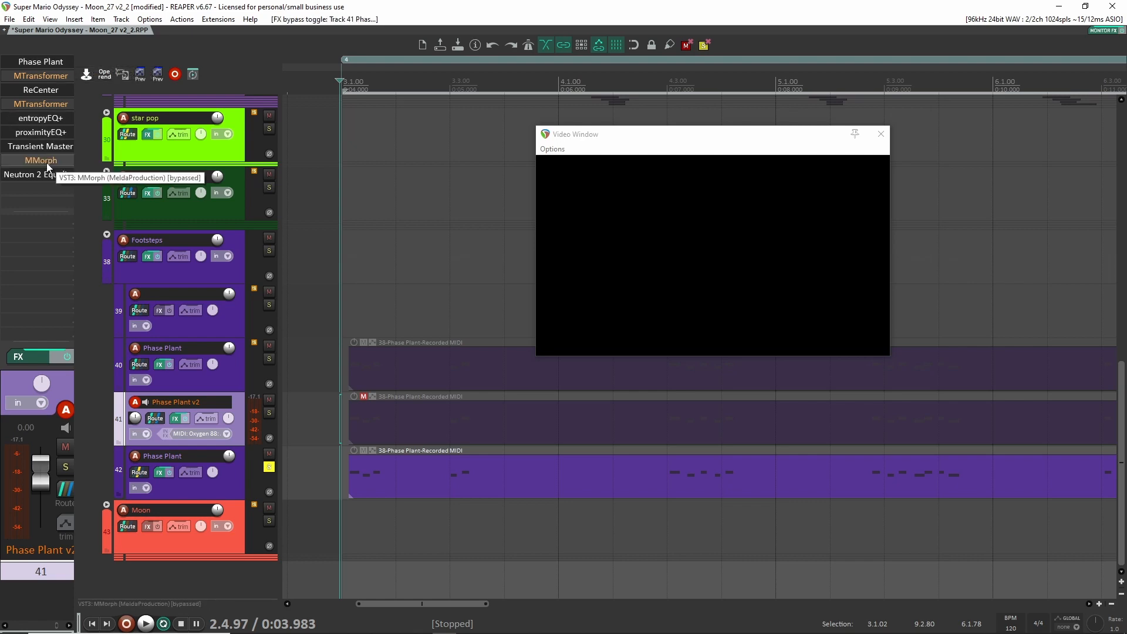
{"action": "key", "text": "space"}
{"action": "key", "text": "space"}
{"action": "key", "text": "space"}
{"action": "key", "text": "space"}
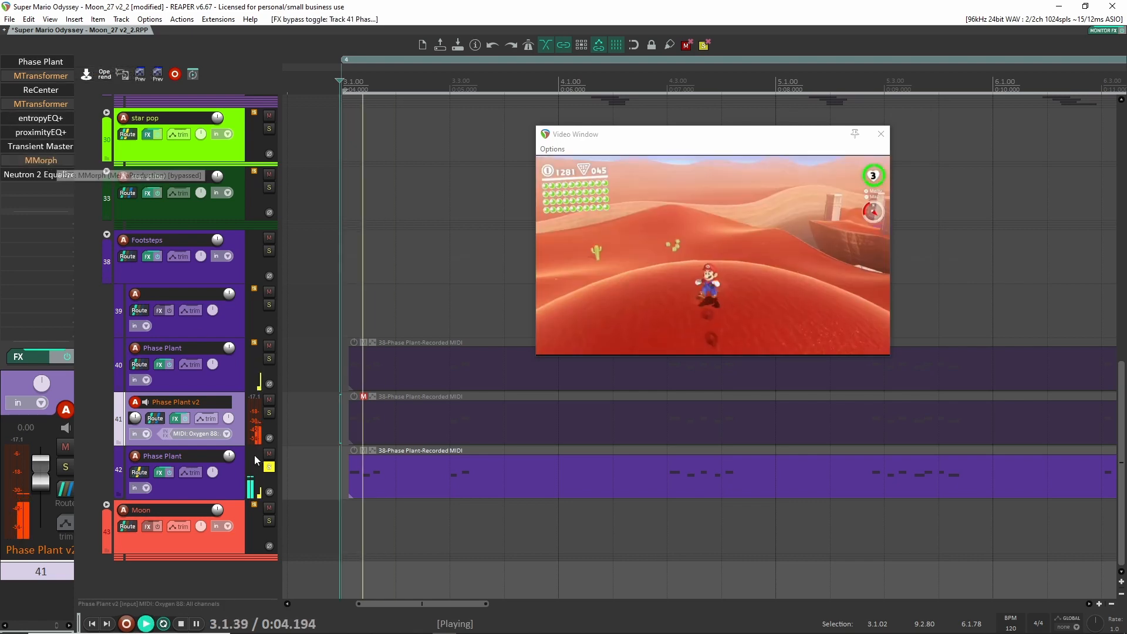
Step: Listen with track 41 soloed alongside track 42, and switch to the soloed Footsteps folder with track 40 muted
{"action": "left_click", "coordinate": [269, 412]}
{"action": "key", "text": "space"}
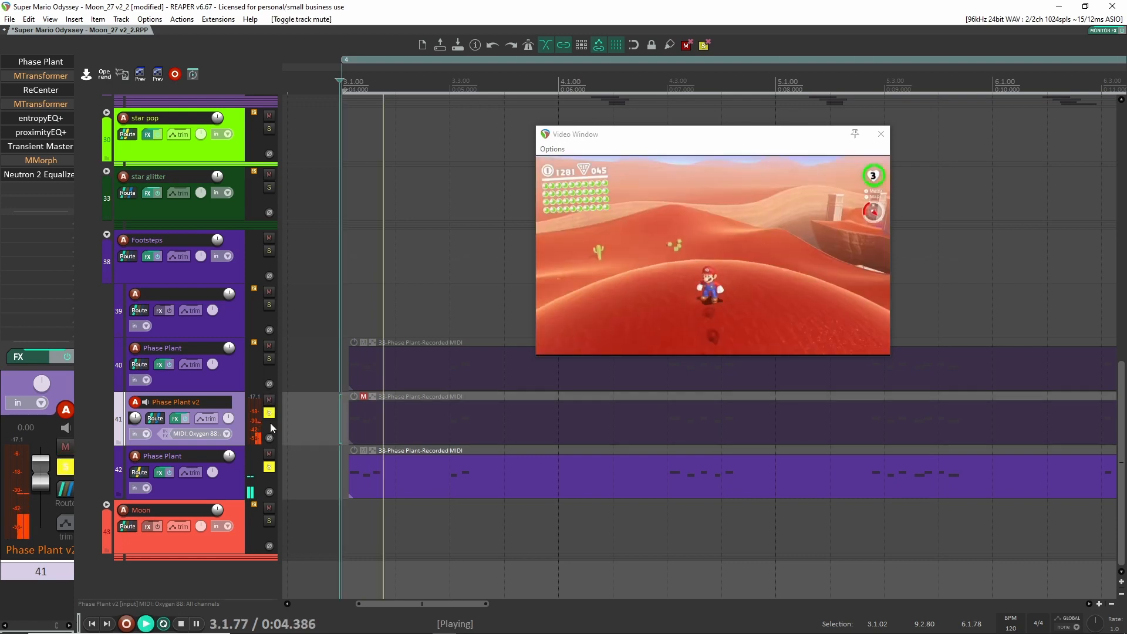
{"action": "key", "text": "space"}
{"action": "left_click", "coordinate": [269, 413]}
{"action": "key", "text": "space"}
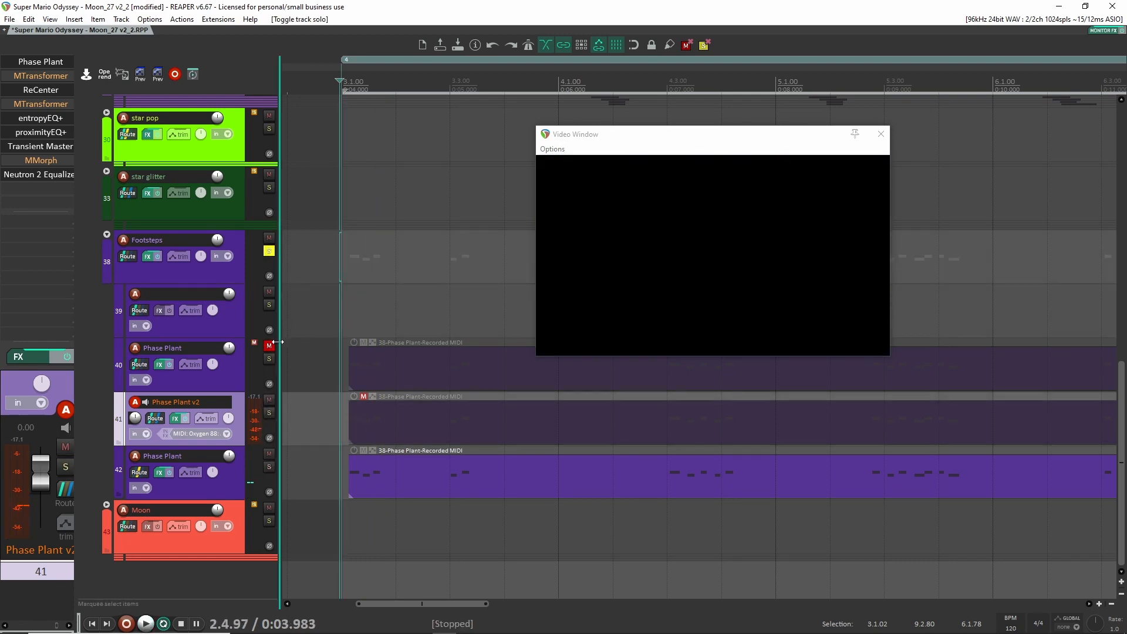
Step: Re-enable MMorph on track 41, listen to the footsteps while examining its morph settings, and close its window
{"action": "left_click", "coordinate": [45, 162], "text": "shift"}
{"action": "left_click", "coordinate": [45, 159]}
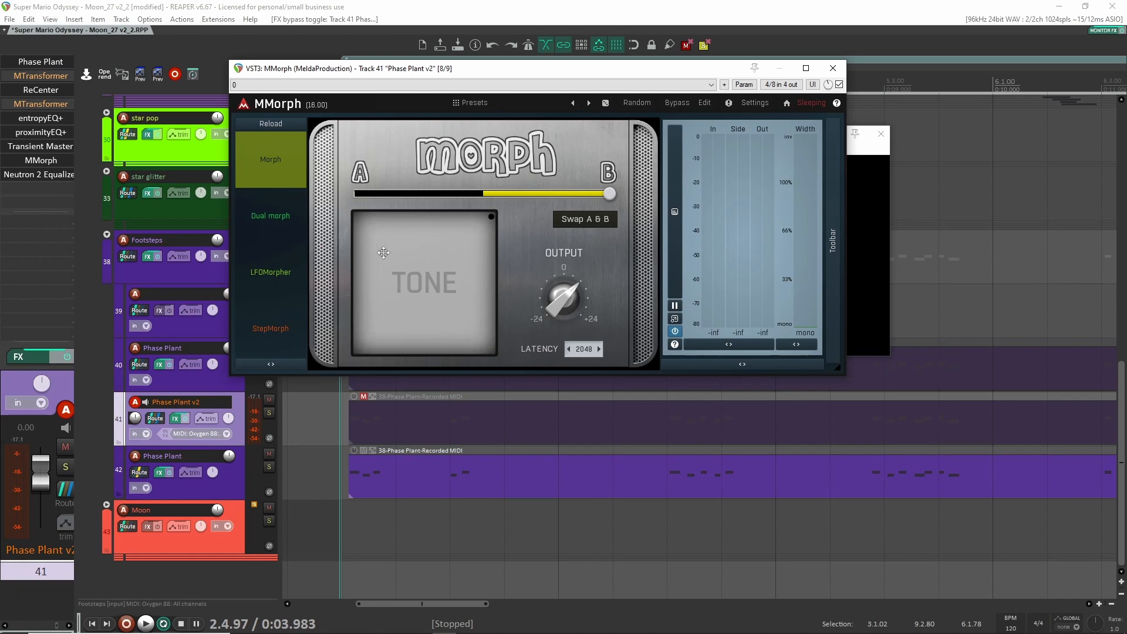
{"action": "key", "text": "space"}
{"action": "left_click", "coordinate": [833, 68]}
{"action": "key", "text": "space"}
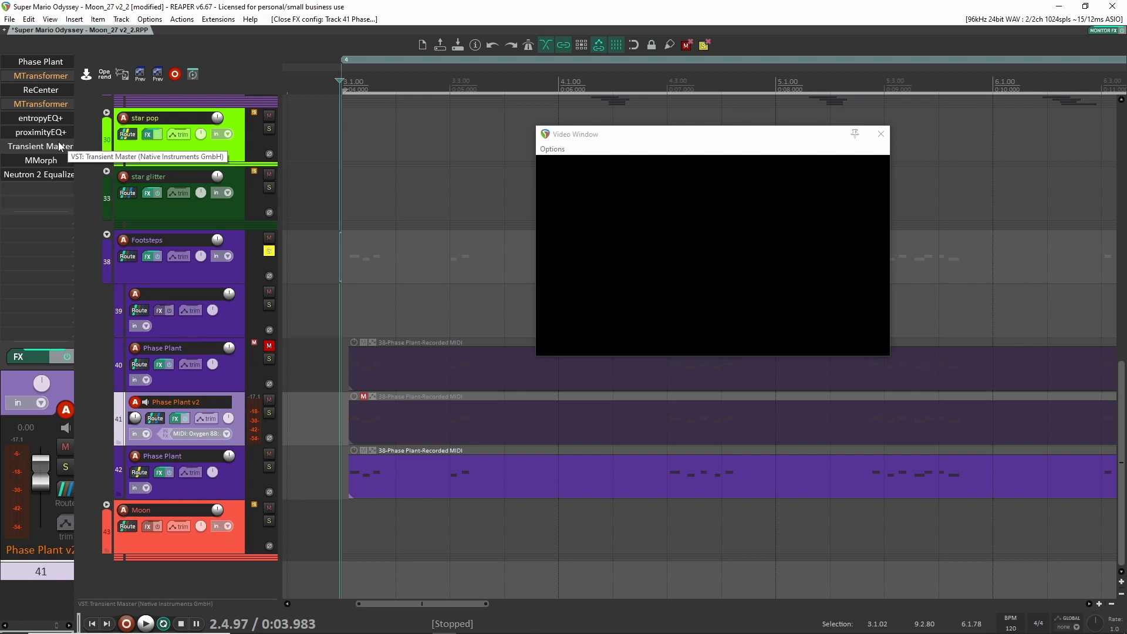
Step: Solo the Footsteps folder again, unmute the Phase Plant track 40, and play the combined footstep layers
{"action": "left_click", "coordinate": [272, 251]}
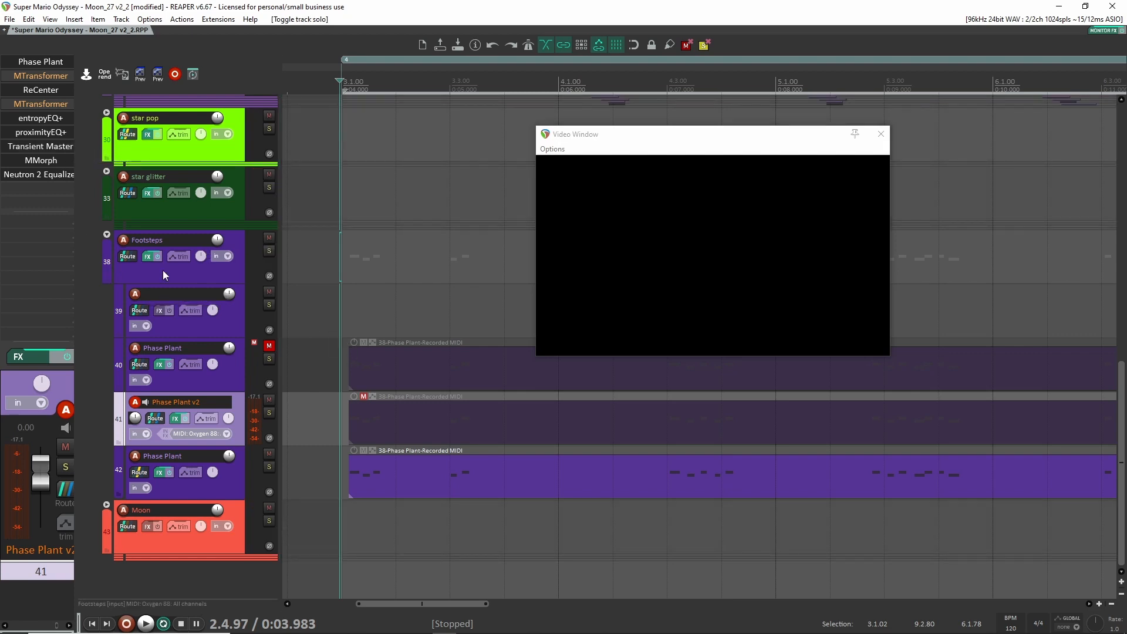
{"action": "left_click", "coordinate": [107, 235]}
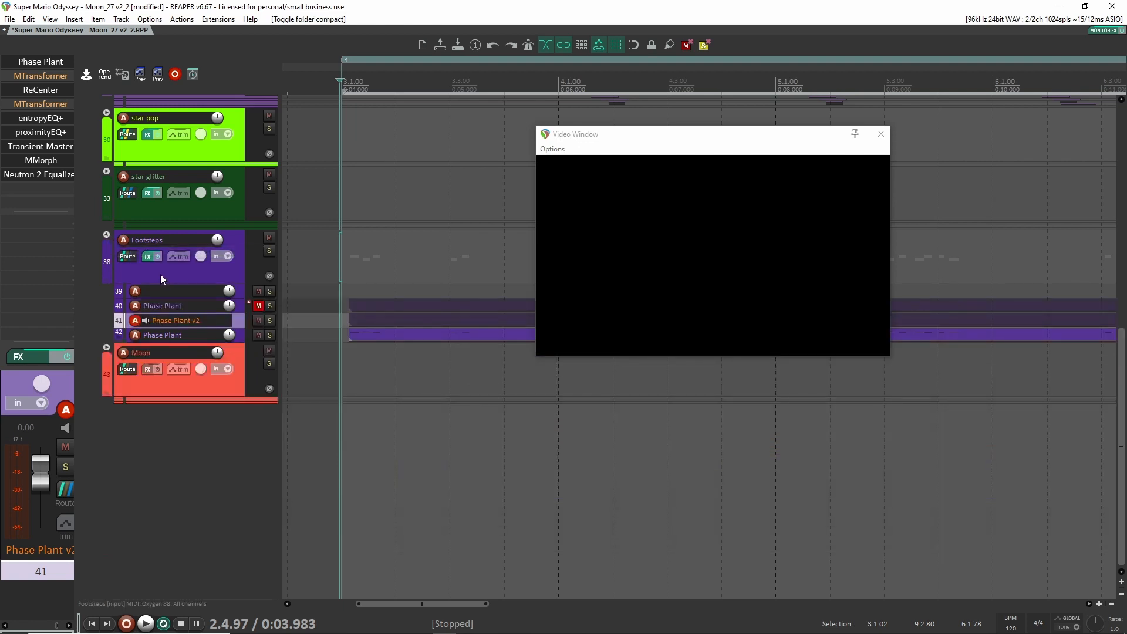
{"action": "left_click", "coordinate": [269, 251]}
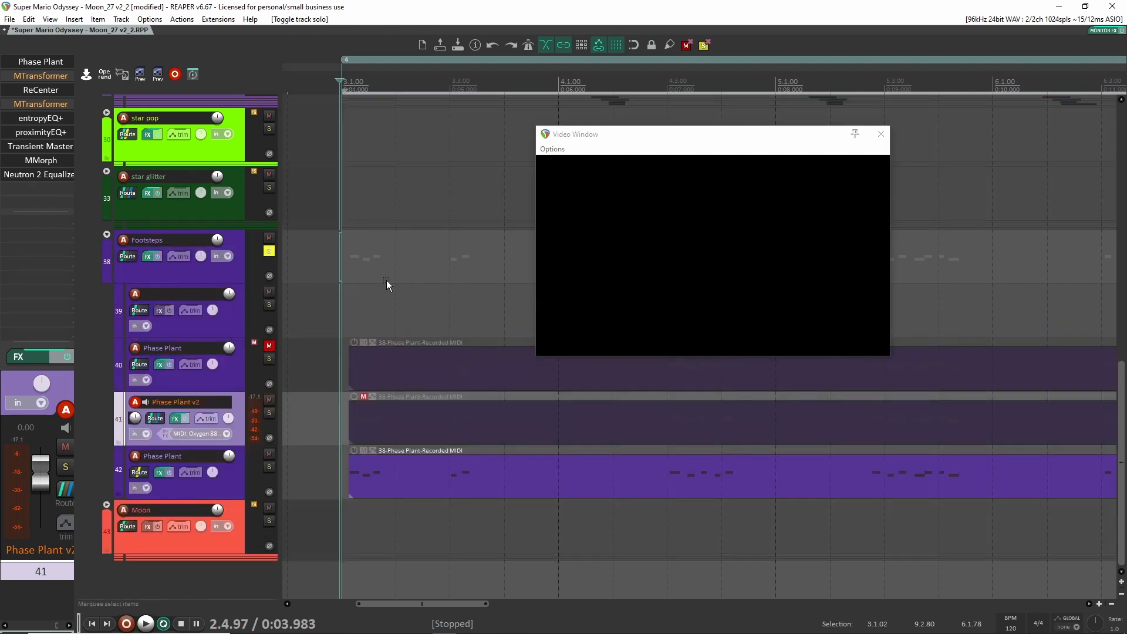
{"action": "left_click", "coordinate": [269, 347]}
{"action": "key", "text": "space"}
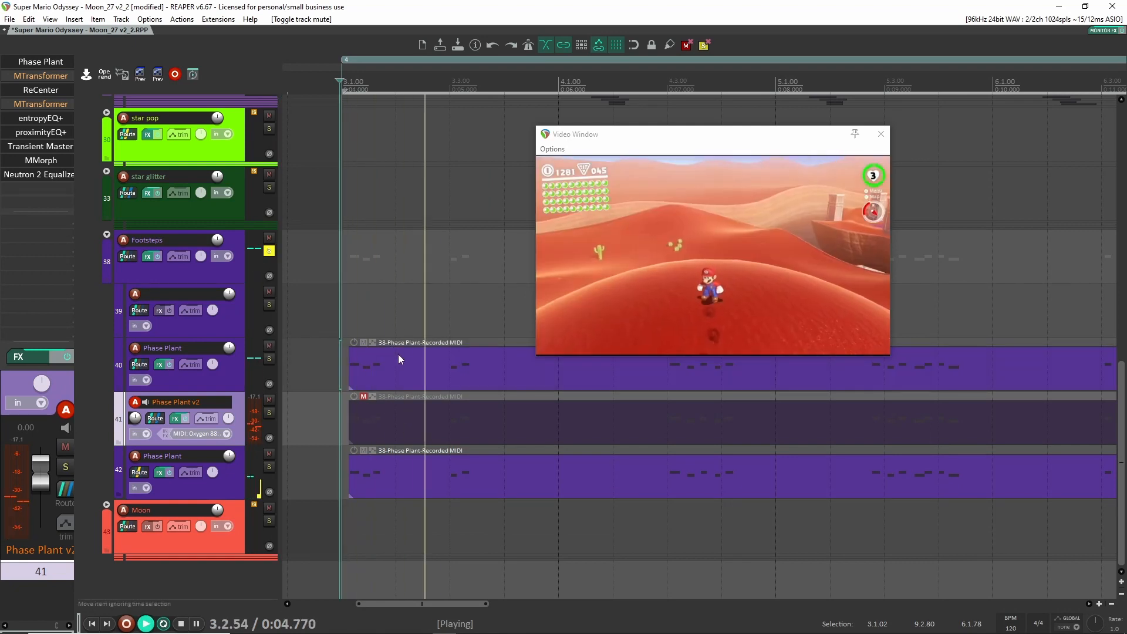
{"action": "key", "text": "space"}
Step: Compare the footsteps with kHs Gain on track 42 bypassed and enabled, leave it enabled, and close its window
{"action": "left_click", "coordinate": [240, 481]}
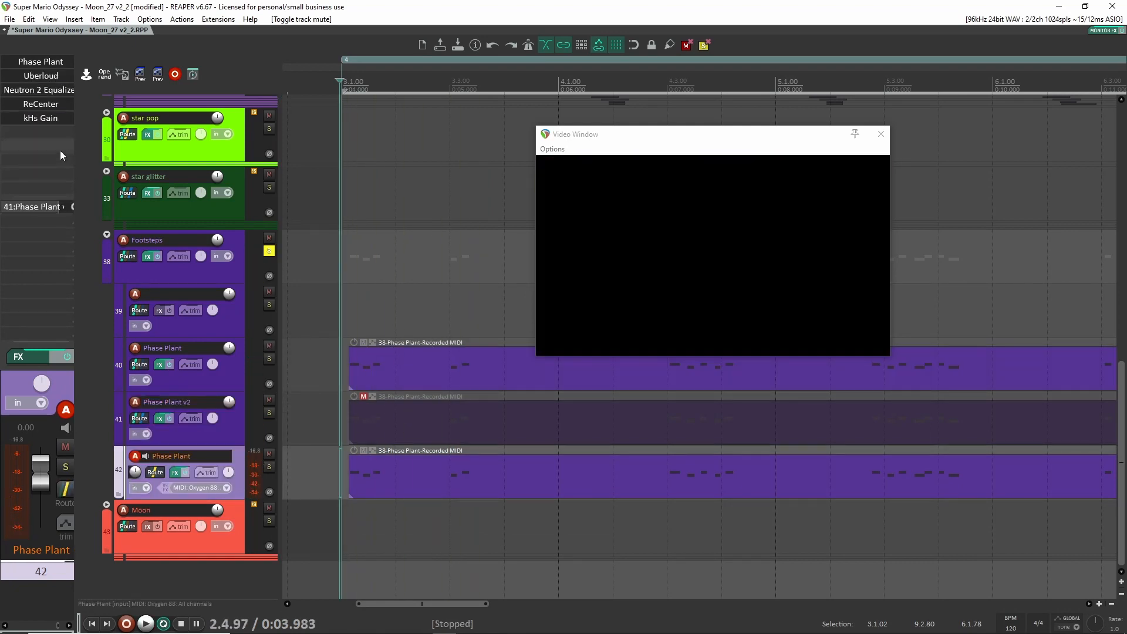
{"action": "left_click", "coordinate": [40, 118]}
{"action": "left_click", "coordinate": [465, 128]}
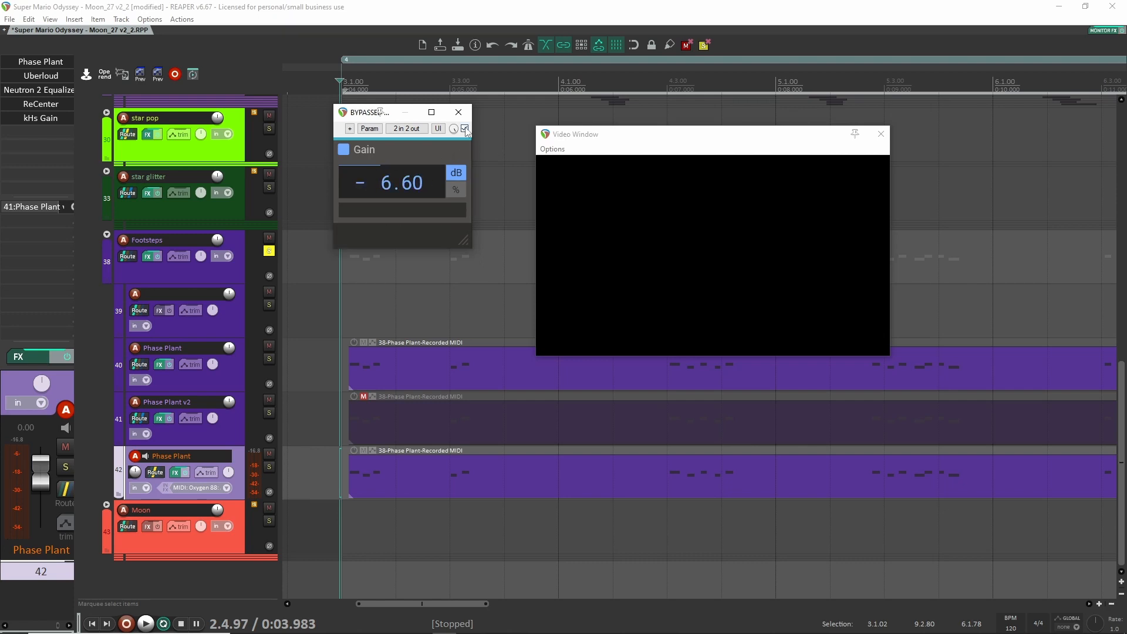
{"action": "key", "text": "space"}
{"action": "key", "text": "space"}
{"action": "key", "text": "space"}
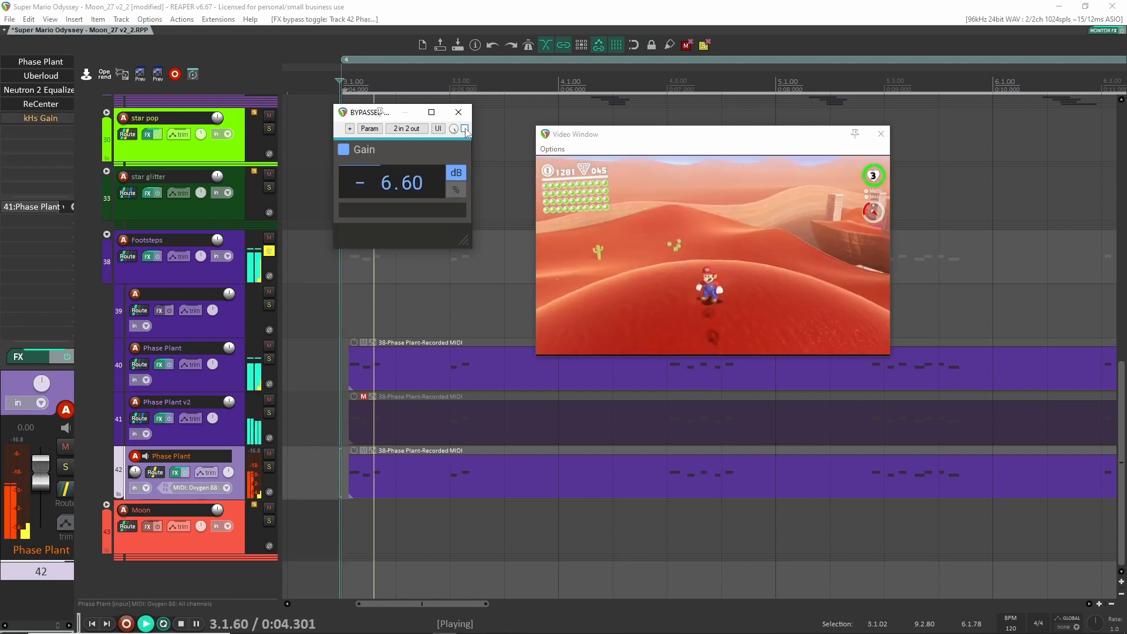
{"action": "key", "text": "space"}
{"action": "left_click", "coordinate": [458, 112]}
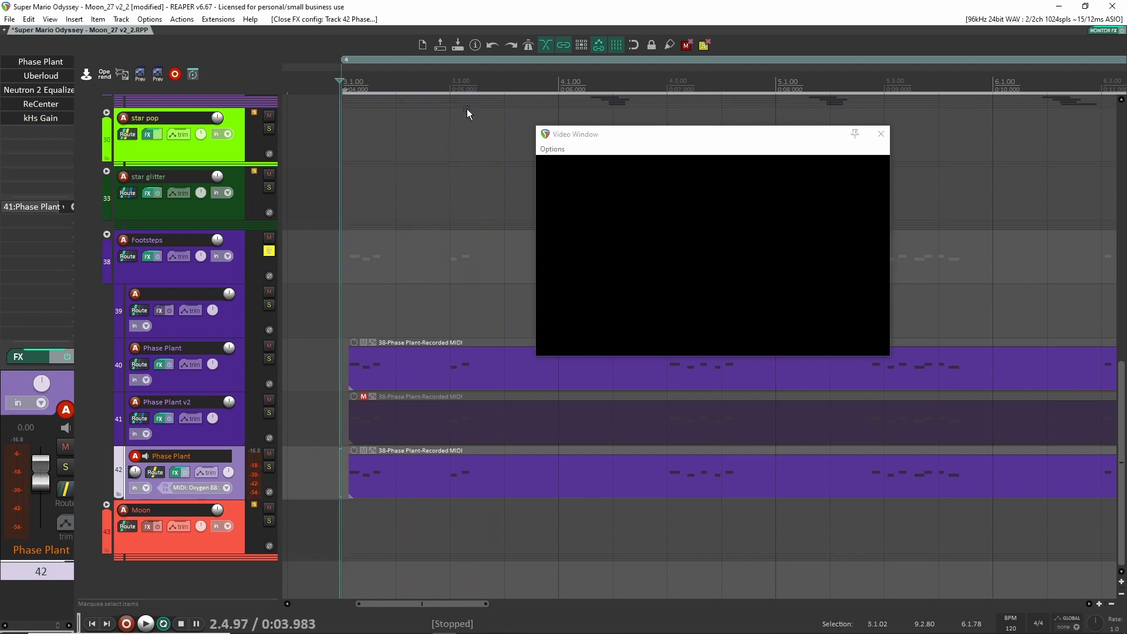
Step: Unsolo the Footsteps folder and place the edit cursor just before the first jump, with the jump - noise sweep track selected
{"action": "left_click", "coordinate": [268, 251]}
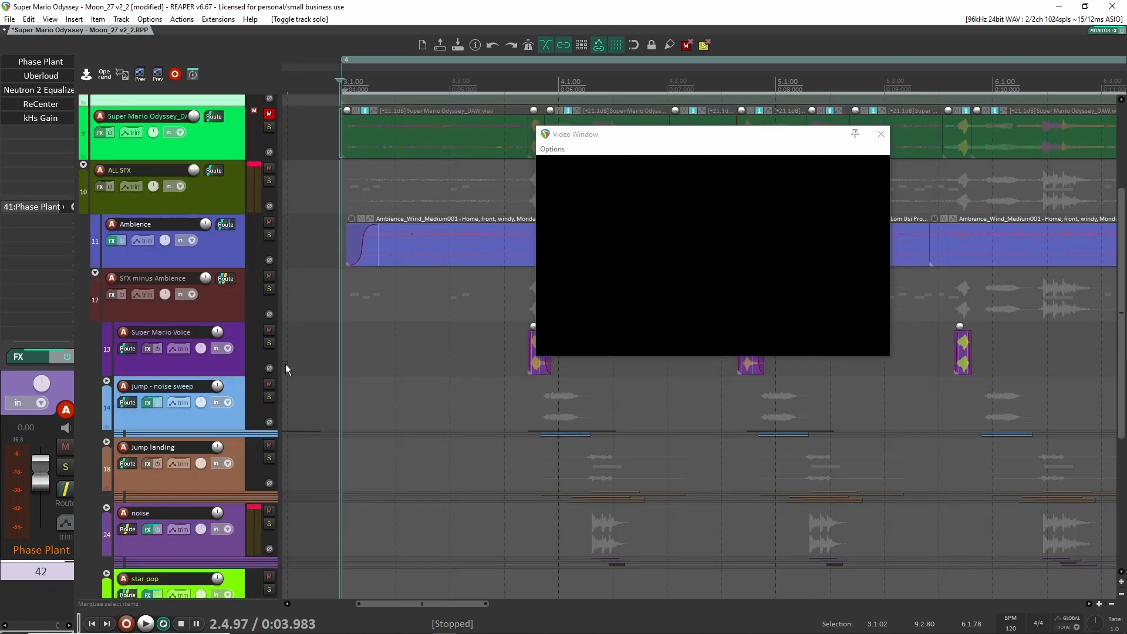
{"action": "scroll", "coordinate": [269, 351], "scroll_direction": "down", "scroll_amount": 2}
{"action": "left_click_drag", "start_coordinate": [461, 254], "coordinate": [408, 241]}
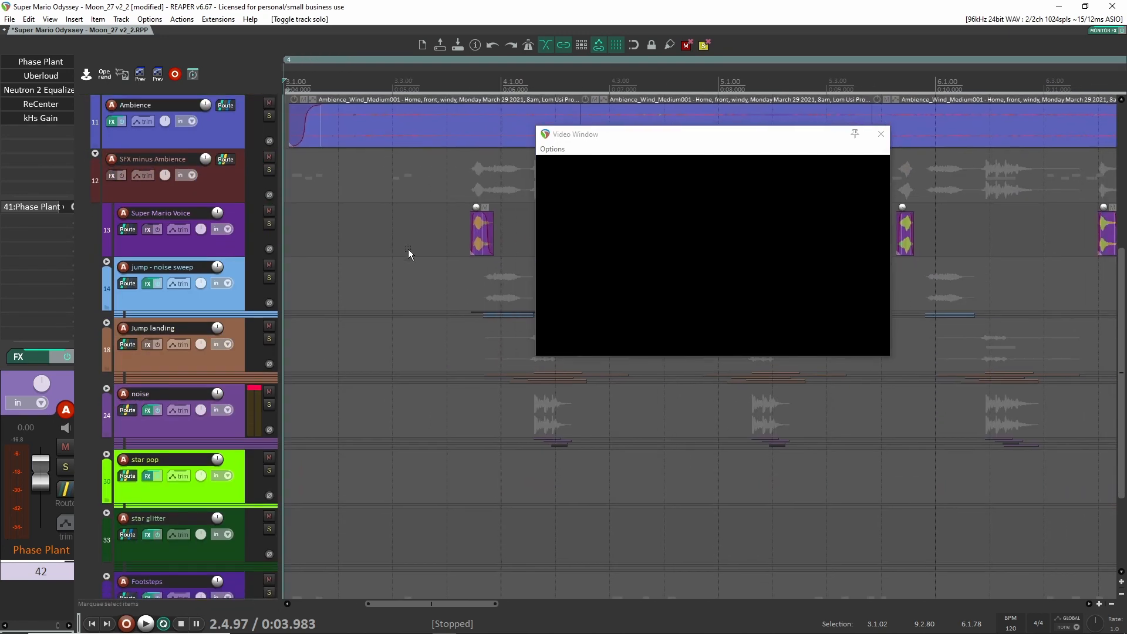
{"action": "scroll", "coordinate": [407, 293], "scroll_direction": "down", "scroll_amount": 5}
{"action": "left_click_drag", "start_coordinate": [406, 299], "coordinate": [349, 284]}
{"action": "left_click", "coordinate": [373, 286]}
{"action": "scroll", "coordinate": [385, 294], "scroll_direction": "up", "scroll_amount": 3}
{"action": "scroll", "coordinate": [389, 288], "scroll_direction": "up", "scroll_amount": 2}
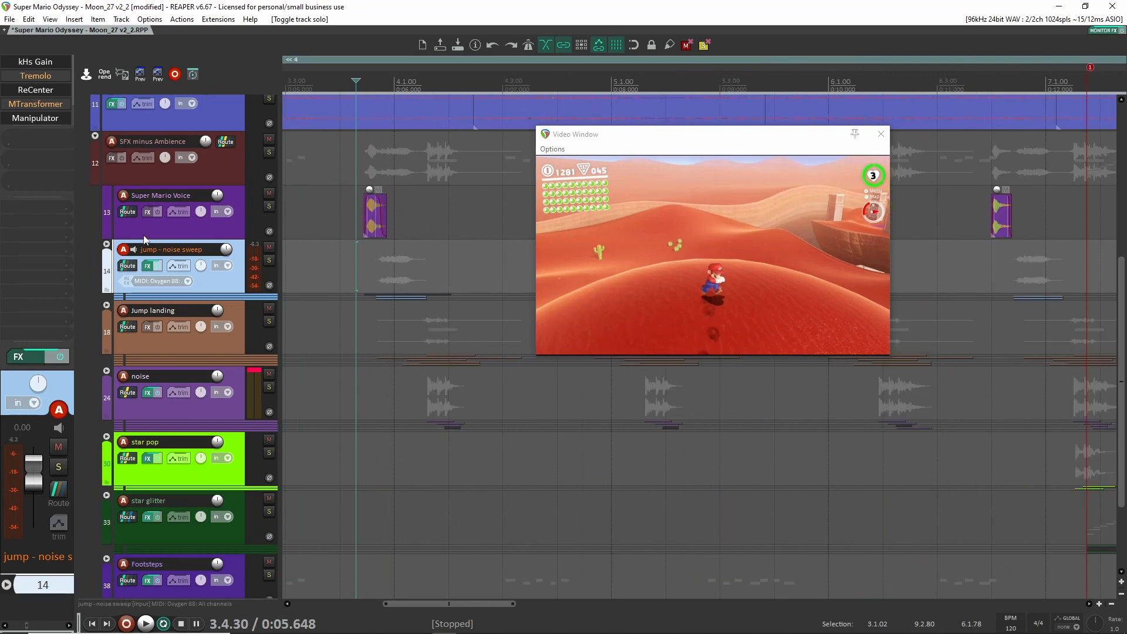
Step: Expand and solo the jump - noise sweep folder and play it from just before the first jump
{"action": "left_click", "coordinate": [107, 245]}
{"action": "left_click", "coordinate": [268, 262]}
{"action": "left_click", "coordinate": [354, 273]}
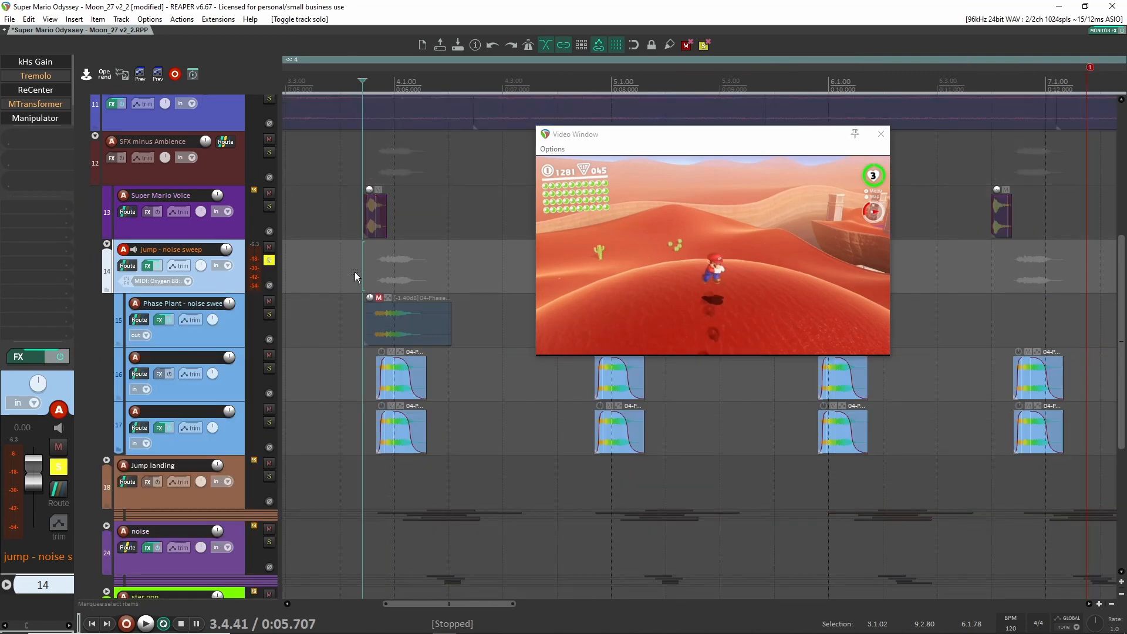
{"action": "key", "text": "space"}
{"action": "key", "text": "space"}
{"action": "key", "text": "space"}
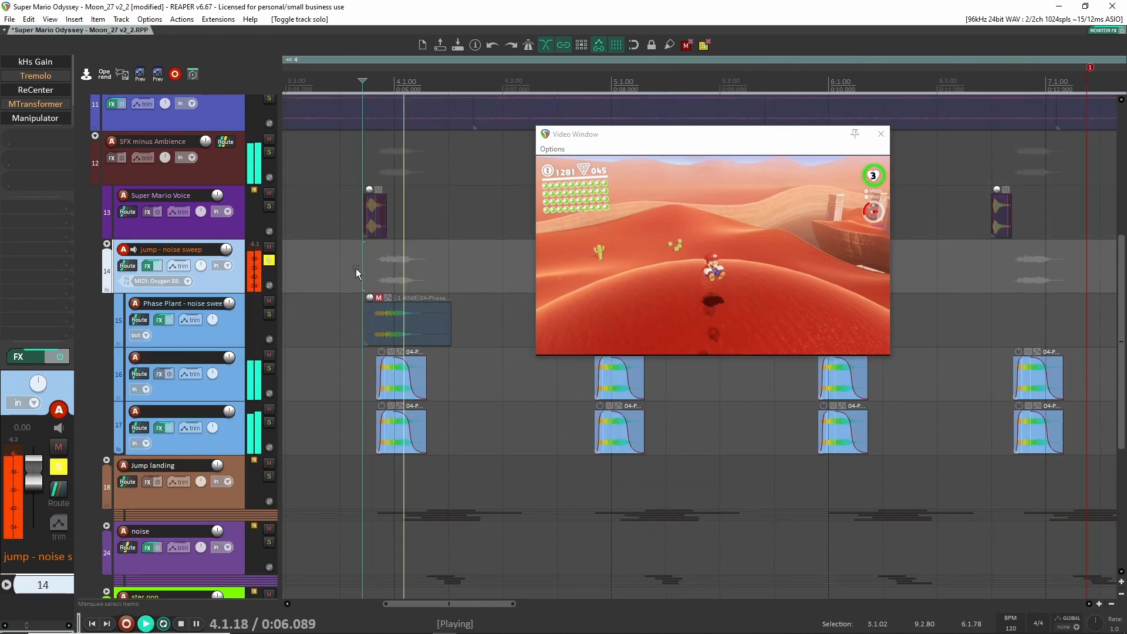
{"action": "key", "text": "space"}
Step: Open Phase Plant on the noise sweep jump track 15 and examine its Jump Noise Sweep 02 patch
{"action": "left_click", "coordinate": [230, 340]}
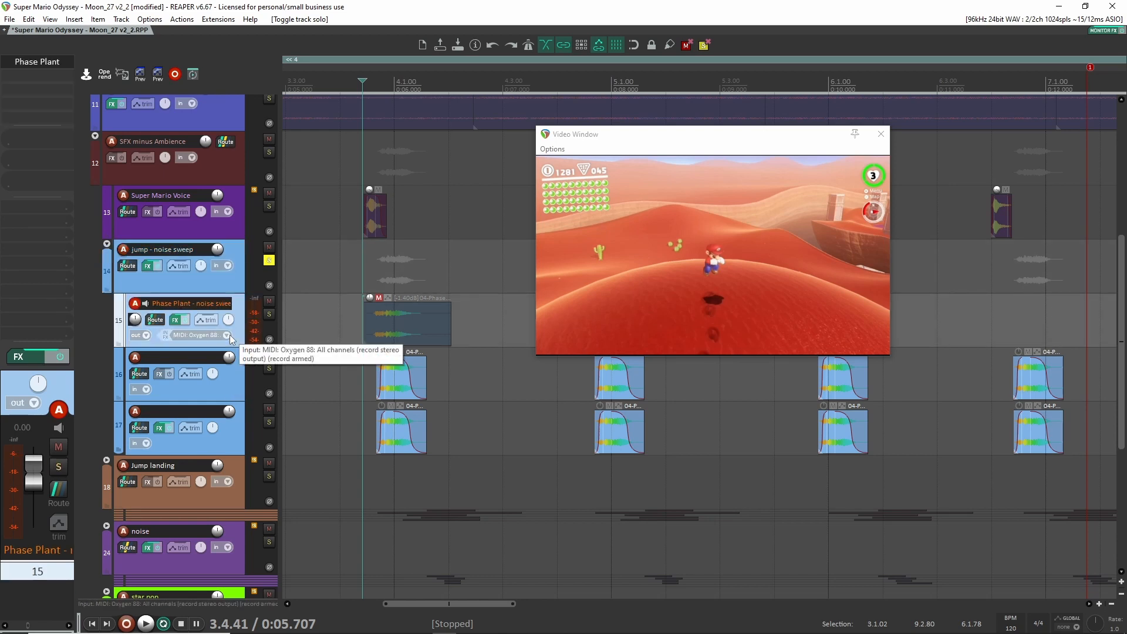
{"action": "left_click", "coordinate": [35, 60]}
{"action": "left_click_drag", "start_coordinate": [295, 41], "coordinate": [460, 33]}
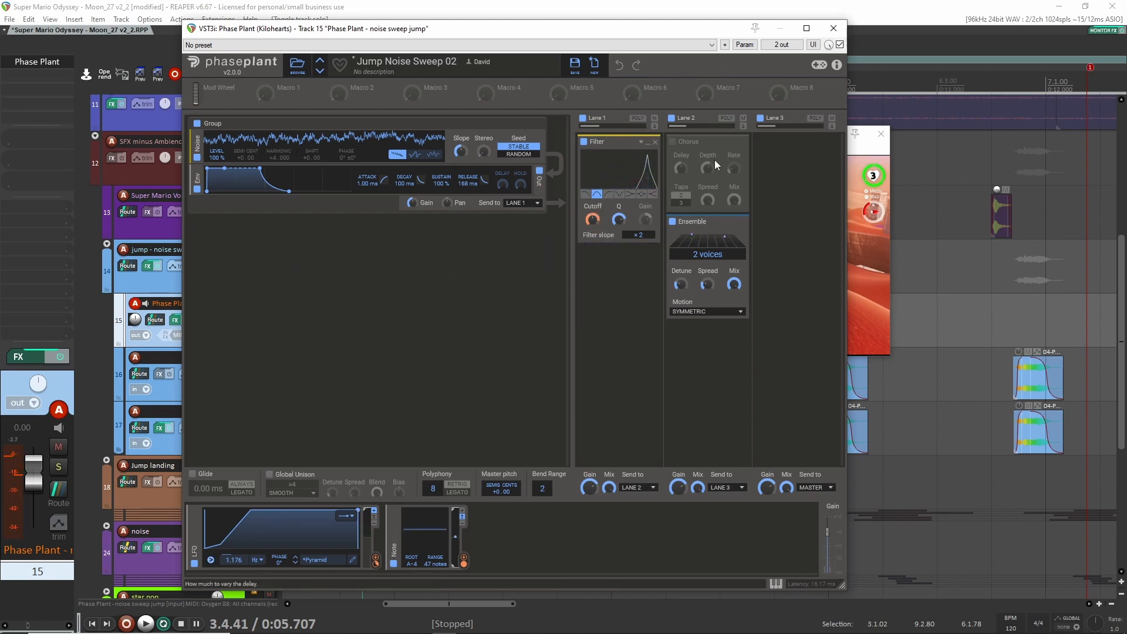
Step: Examine the patch's LFO curve in the LFO editor, and compare the sound with the Ensemble effect off and on
{"action": "left_click", "coordinate": [352, 559]}
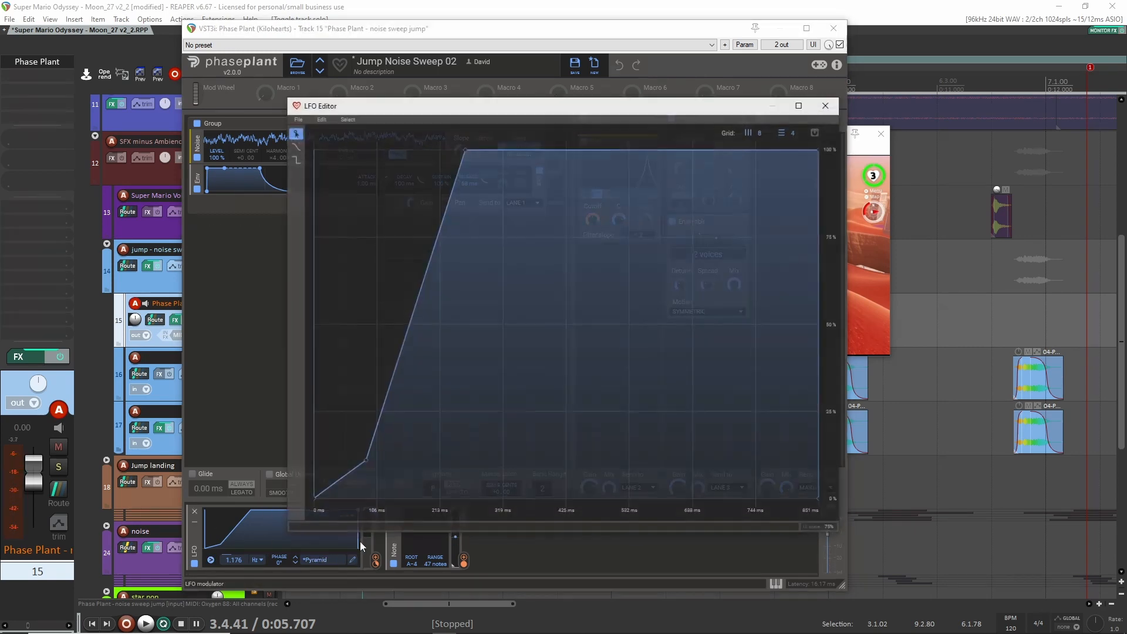
{"action": "left_click", "coordinate": [828, 105]}
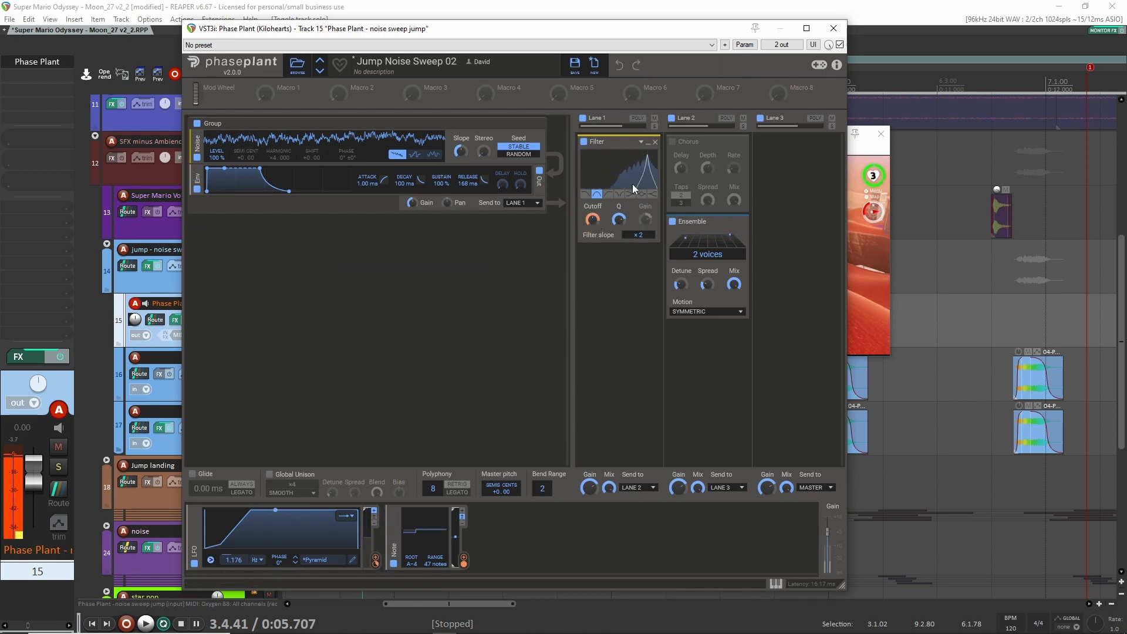
{"action": "left_click", "coordinate": [673, 224]}
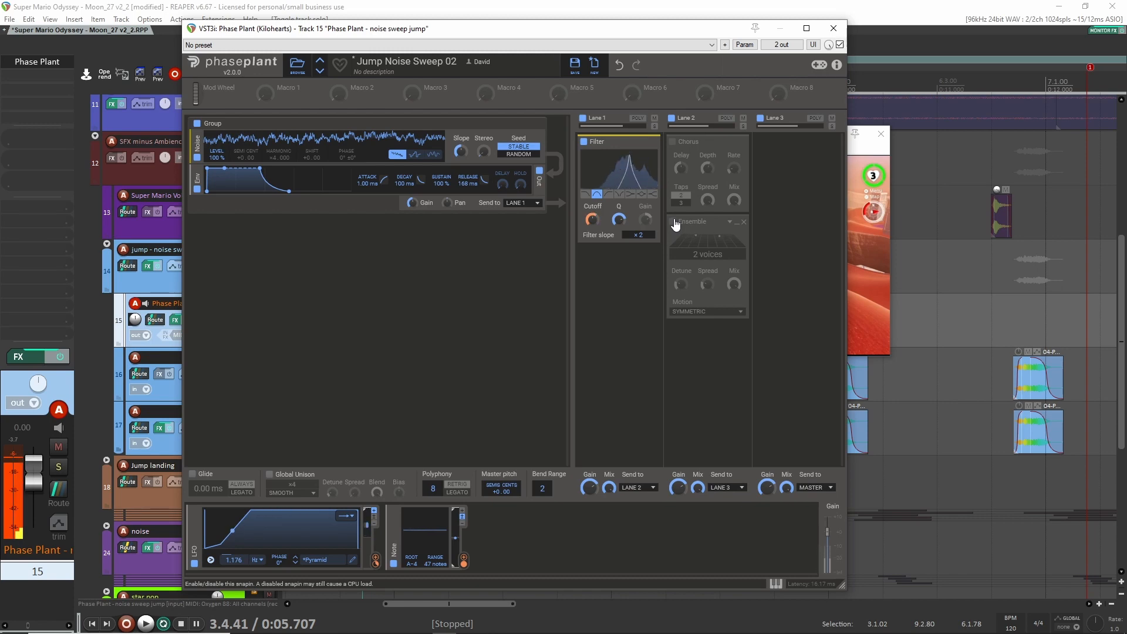
{"action": "left_click", "coordinate": [673, 222]}
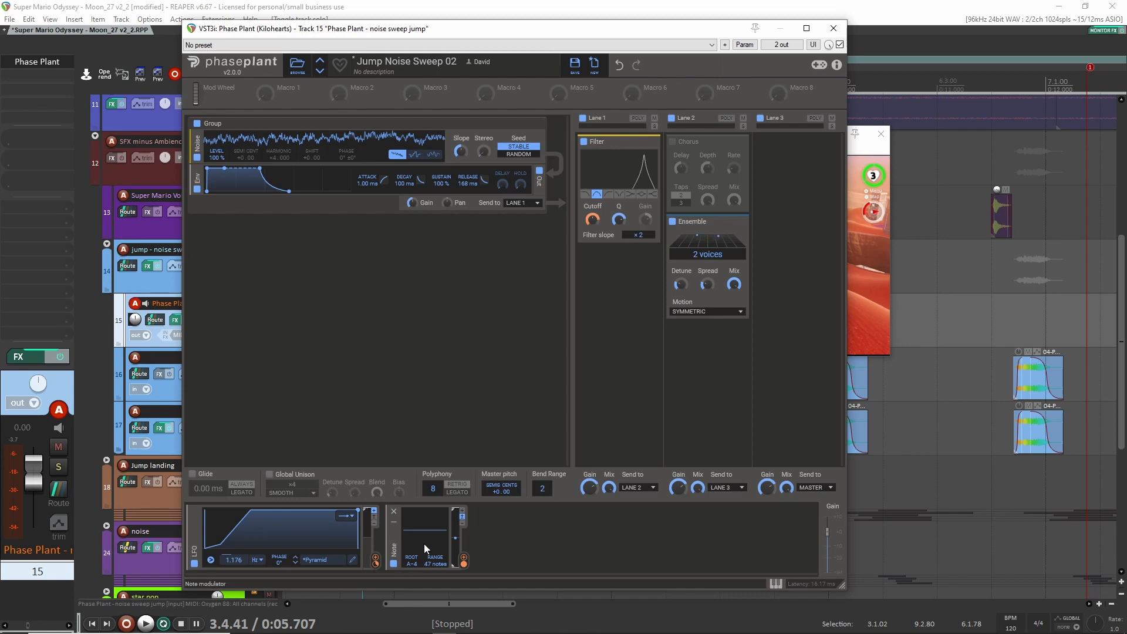
Step: Examine the Note modulator's link to the filter cutoff and the Ensemble settings, and close the noise sweep jump patch
{"action": "left_click_drag", "start_coordinate": [464, 562], "coordinate": [593, 221]}
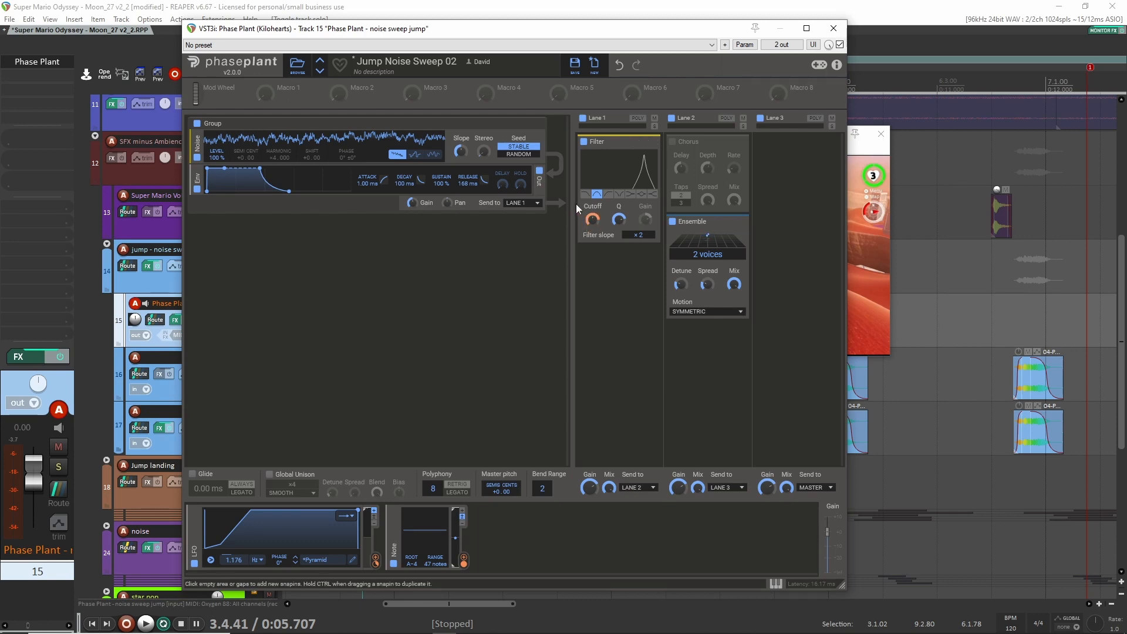
{"action": "left_click_drag", "start_coordinate": [728, 221], "coordinate": [616, 302]}
{"action": "left_click", "coordinate": [836, 28]}
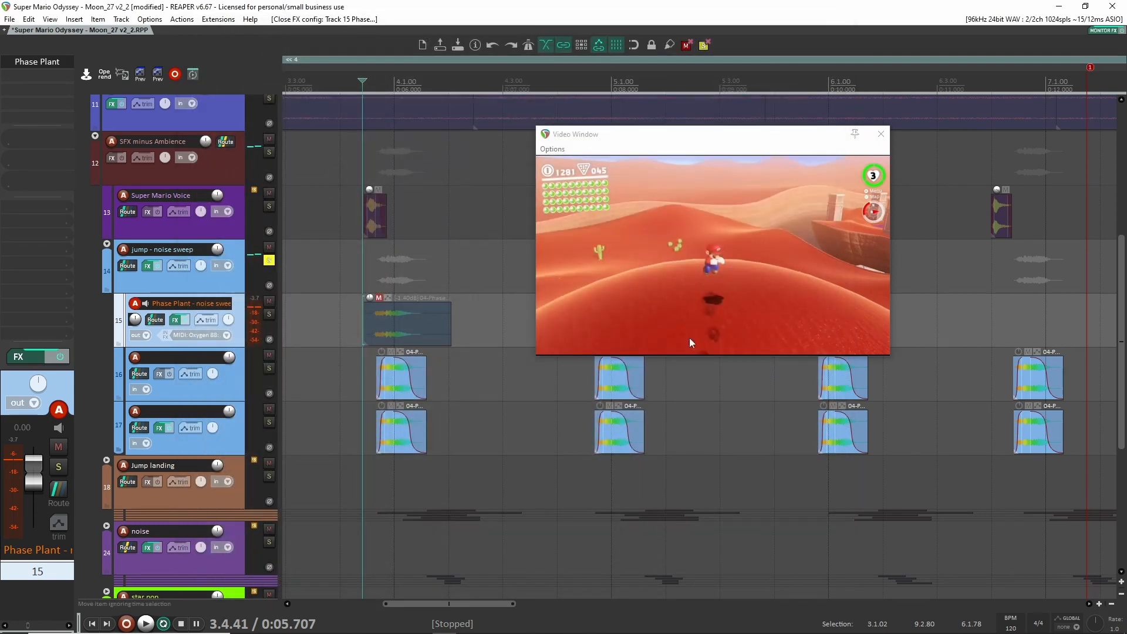
Step: Solo track 16 inside the jump - noise sweep folder and play it from just before the first jump
{"action": "left_click", "coordinate": [324, 356]}
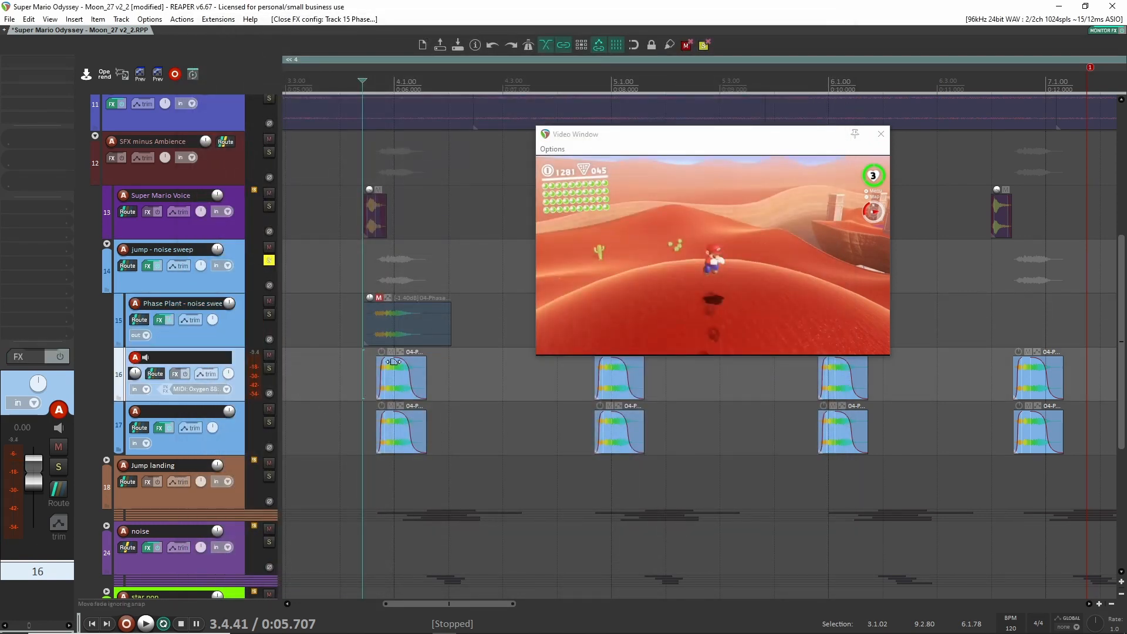
{"action": "key", "text": "F6"}
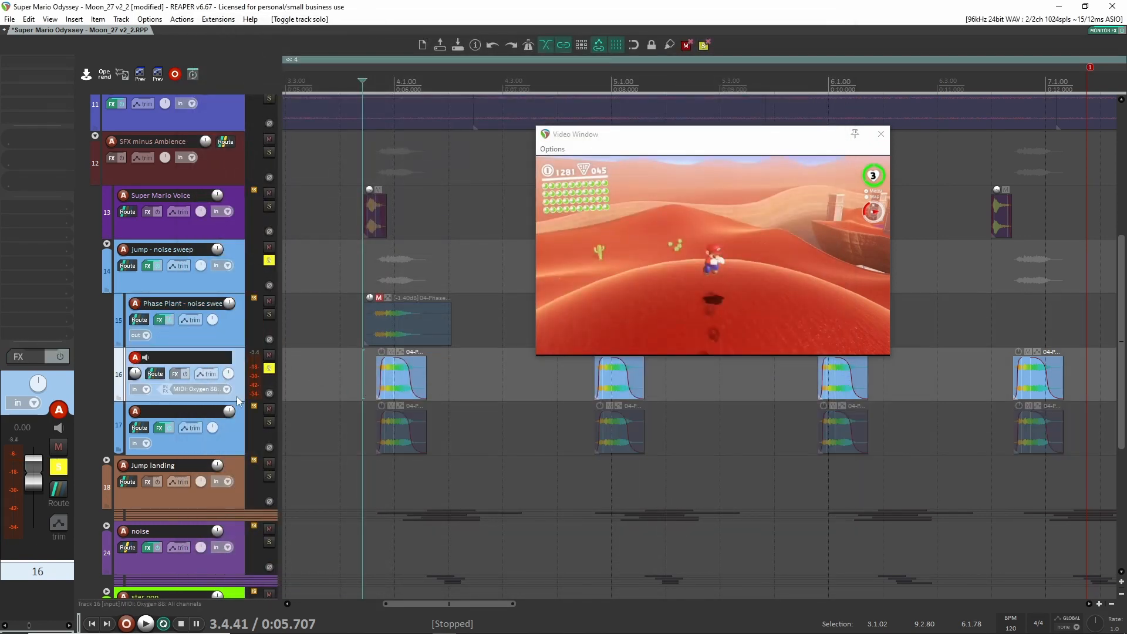
{"action": "key", "text": "space"}
{"action": "key", "text": "space"}
Step: Switch the solo from track 16 to track 17 and play that layer from the same spot
{"action": "left_click", "coordinate": [269, 370]}
{"action": "left_click", "coordinate": [270, 423]}
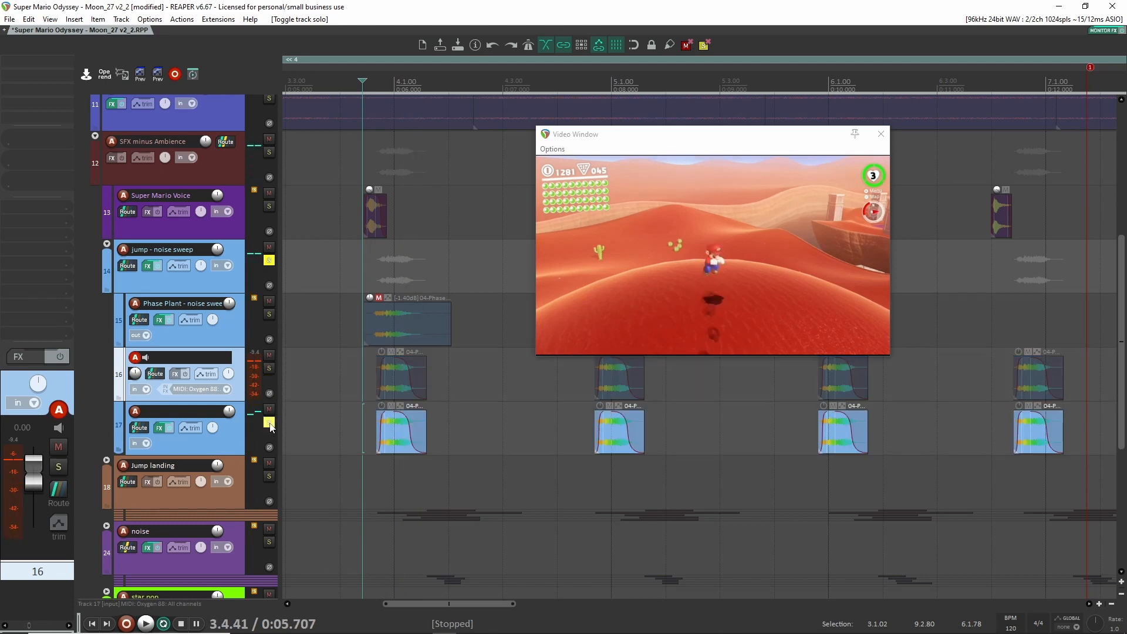
{"action": "key", "text": "space"}
{"action": "left_click", "coordinate": [250, 442]}
{"action": "key", "text": "space"}
Step: Examine the MTransformer Destroyer settings on track 17 during playback, close it, and listen to track 16 again for comparison
{"action": "left_click", "coordinate": [46, 64]}
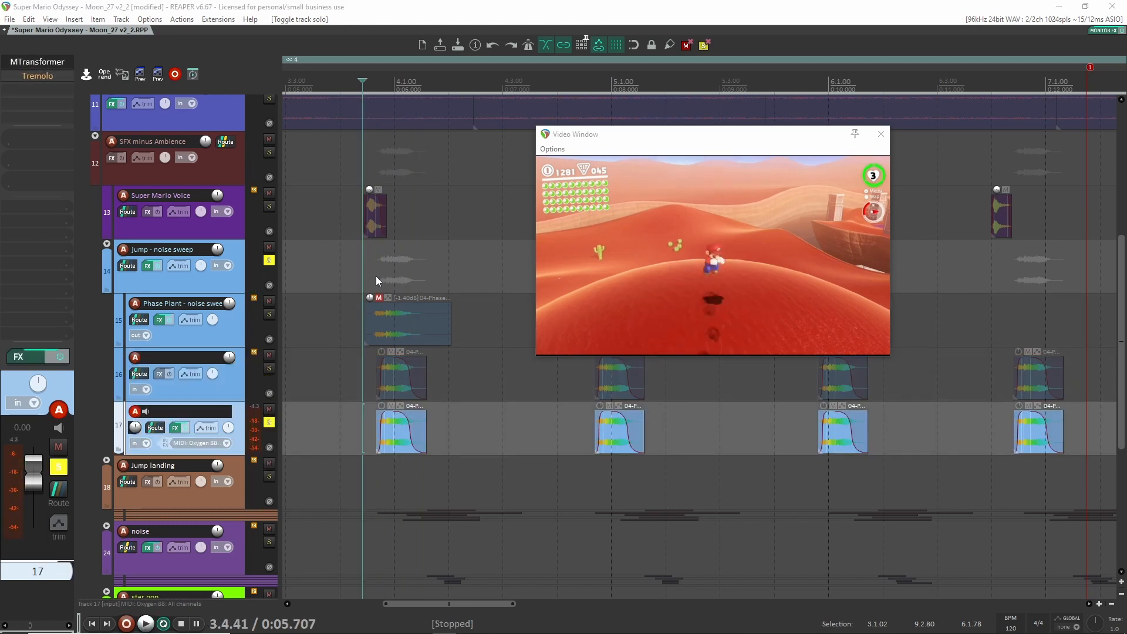
{"action": "left_click_drag", "start_coordinate": [342, 42], "coordinate": [524, 62]}
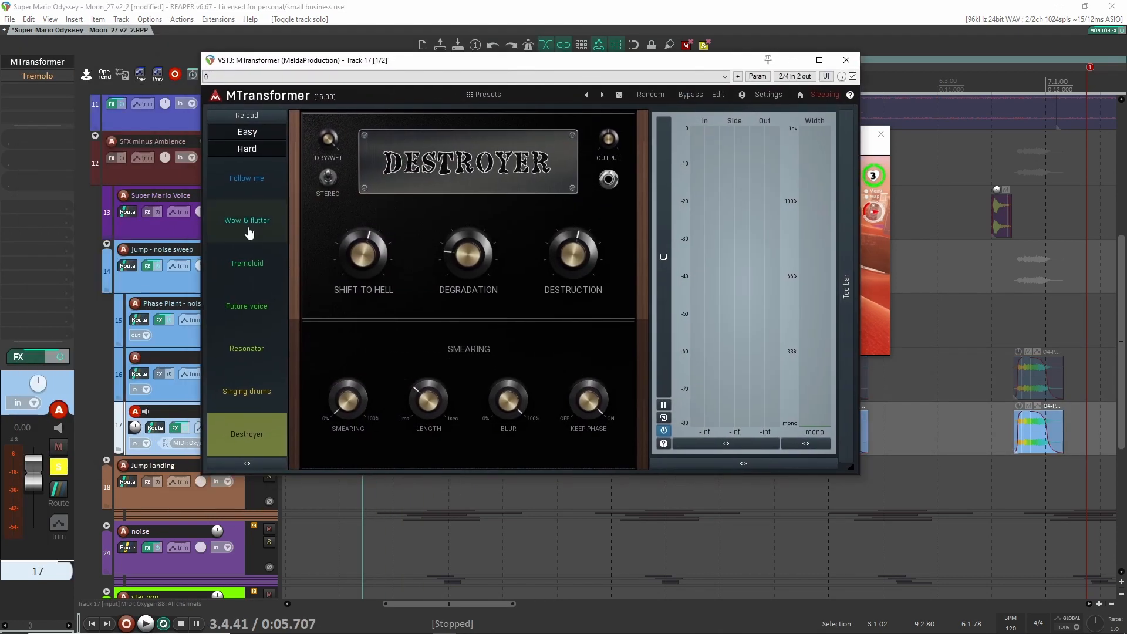
{"action": "key", "text": "space"}
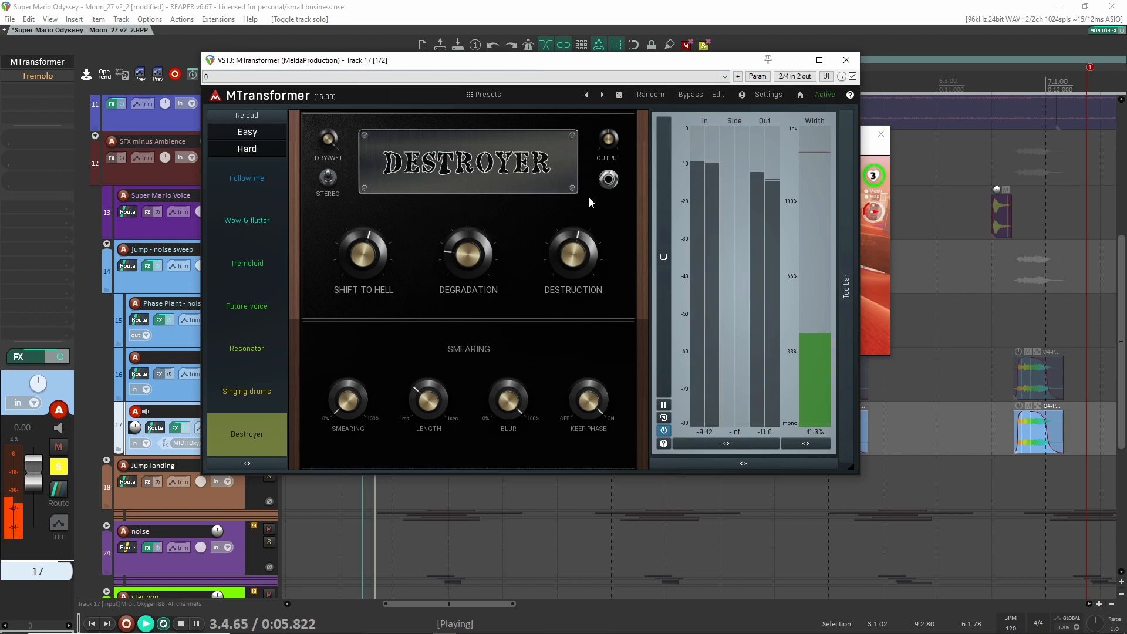
{"action": "left_click", "coordinate": [846, 60]}
{"action": "key", "text": "space"}
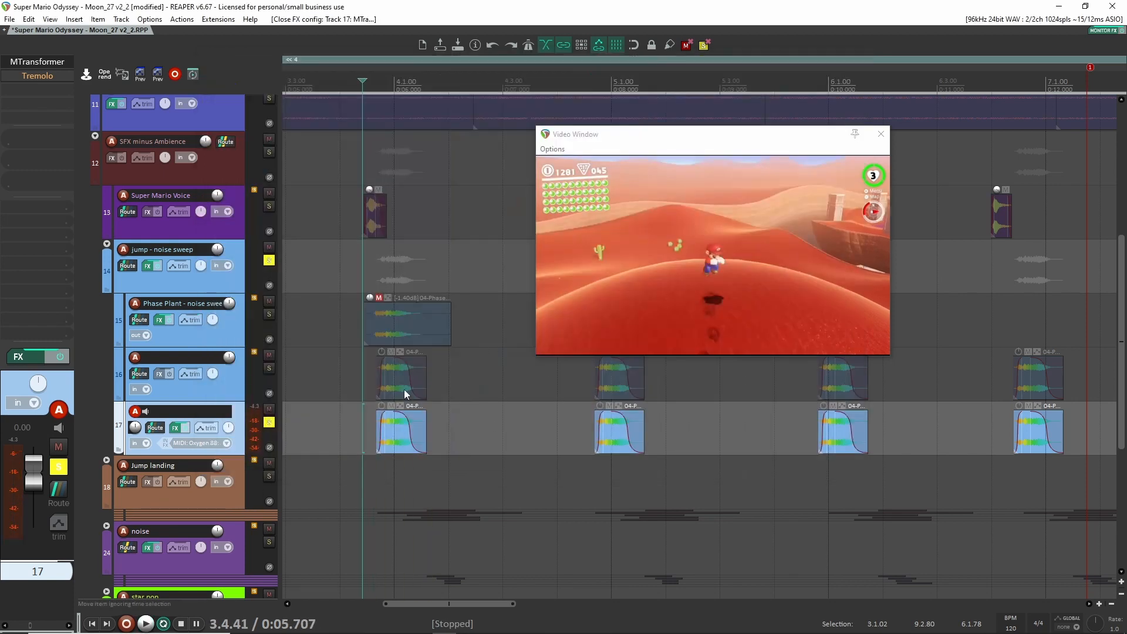
{"action": "left_click", "coordinate": [270, 369]}
{"action": "key", "text": "space"}
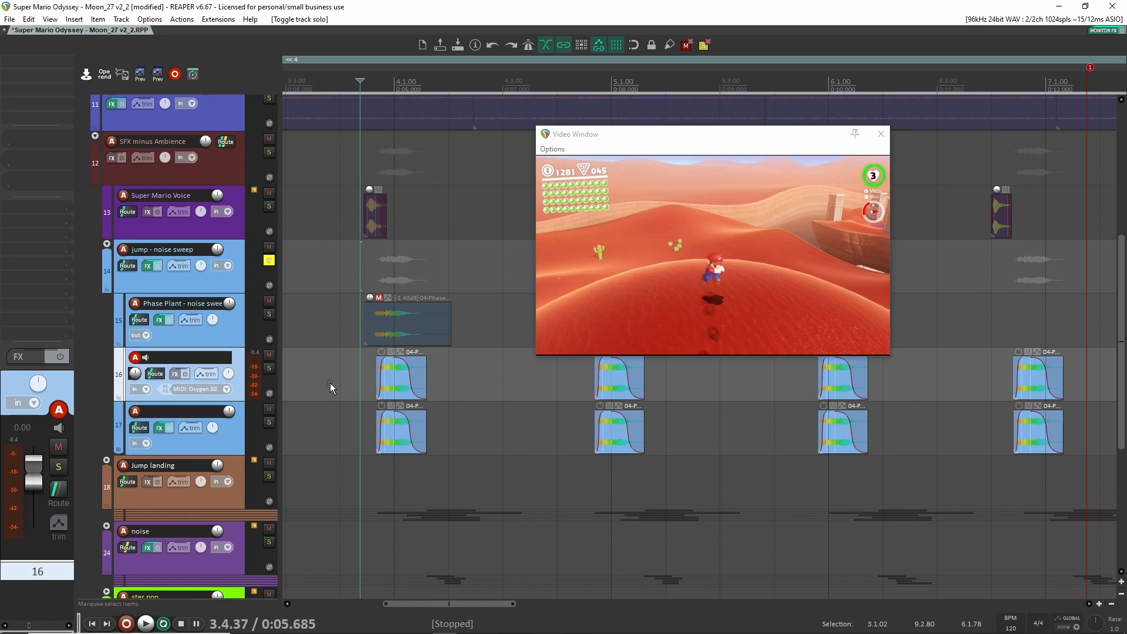
Step: Unsolo the jump - noise sweep folder, solo the original Super Mario Odyssey_DAW track, and play its first jump
{"action": "scroll", "coordinate": [304, 347], "scroll_direction": "up", "scroll_amount": 5}
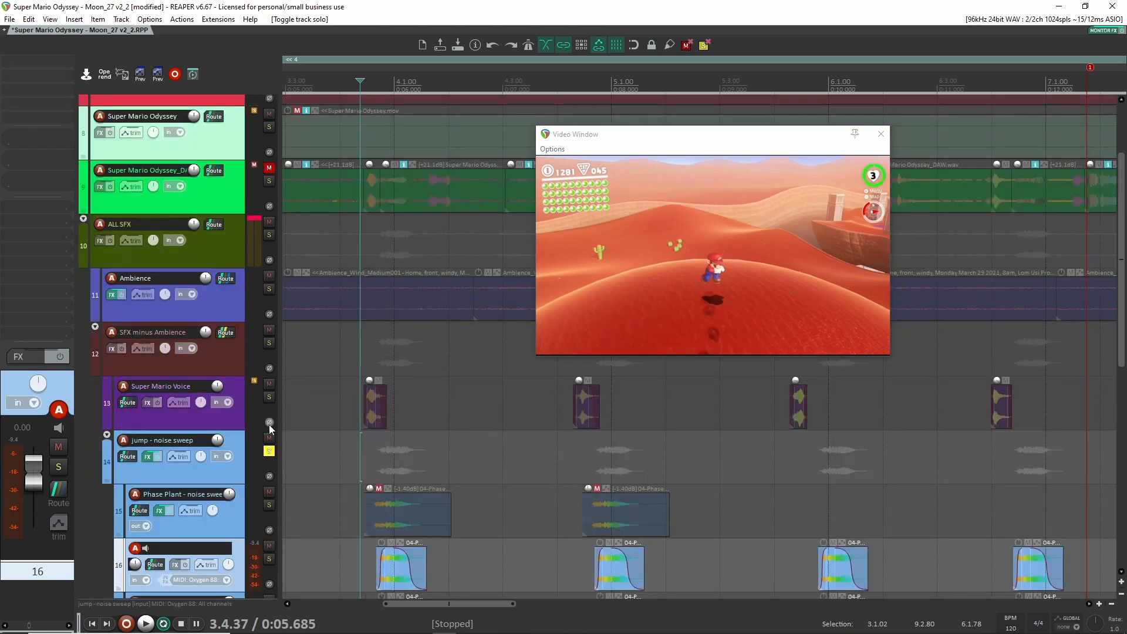
{"action": "left_click", "coordinate": [269, 451]}
{"action": "left_click", "coordinate": [269, 181]}
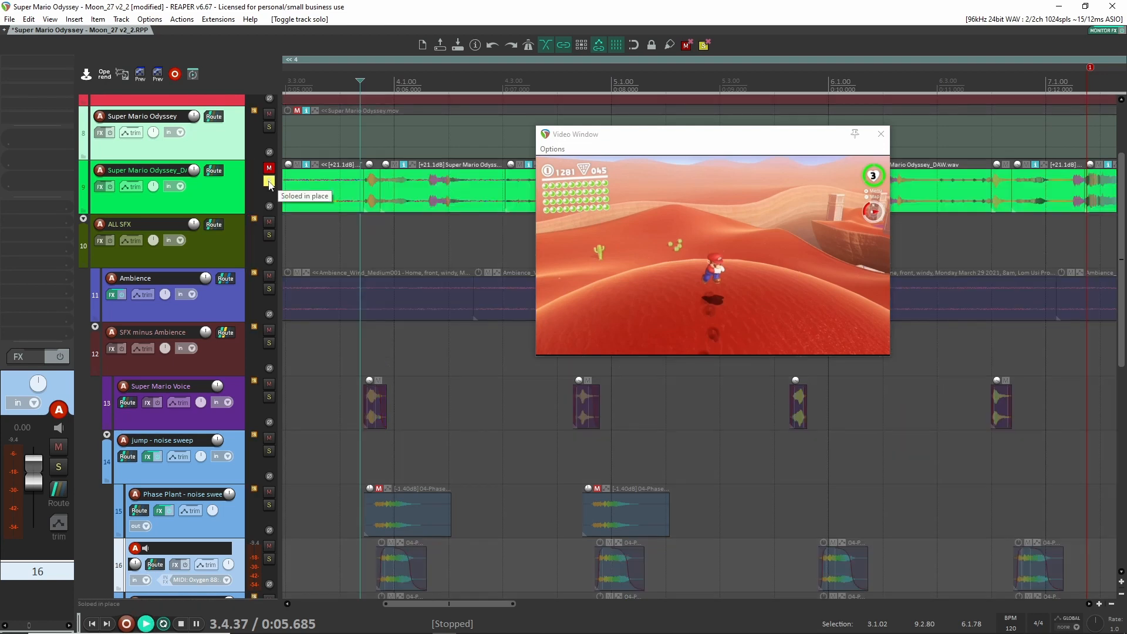
{"action": "key", "text": "space"}
{"action": "key", "text": "space"}
{"action": "key", "text": "space"}
{"action": "key", "text": "space"}
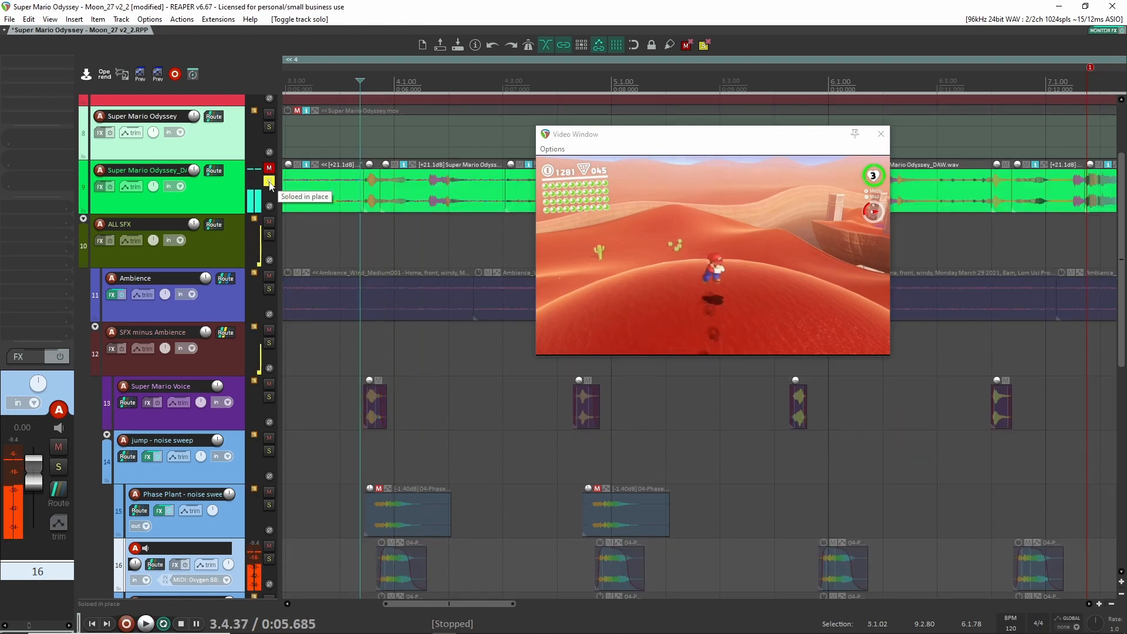
Step: Solo the jump - noise sweep folder in place of the original audio and play the redesigned first jump
{"action": "scroll", "coordinate": [269, 199], "scroll_direction": "down", "scroll_amount": 4}
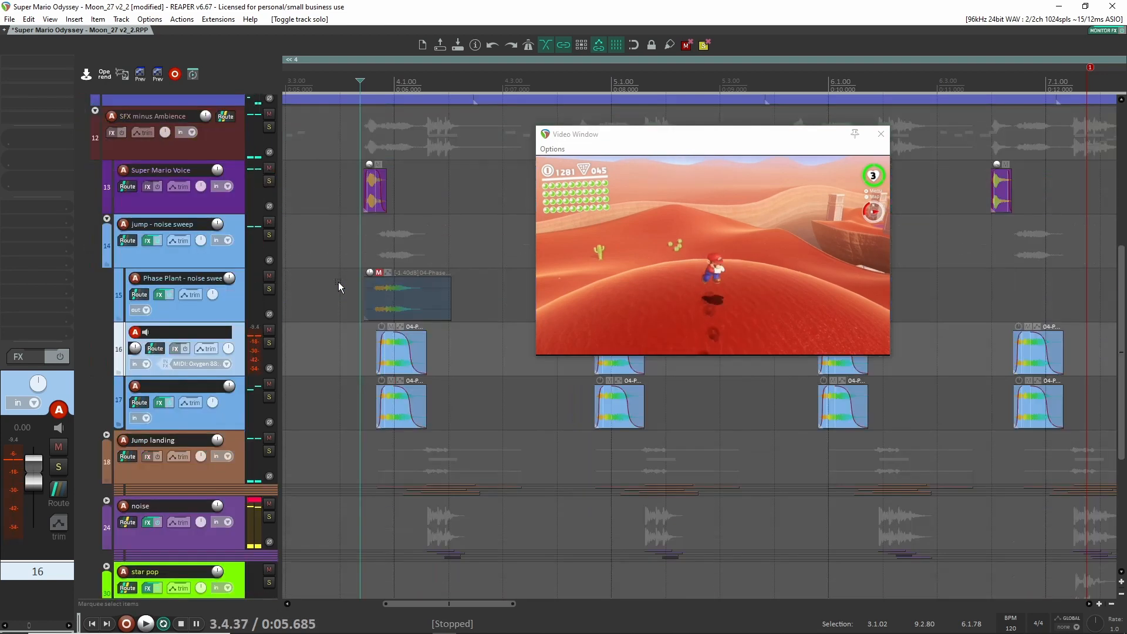
{"action": "left_click", "coordinate": [273, 235]}
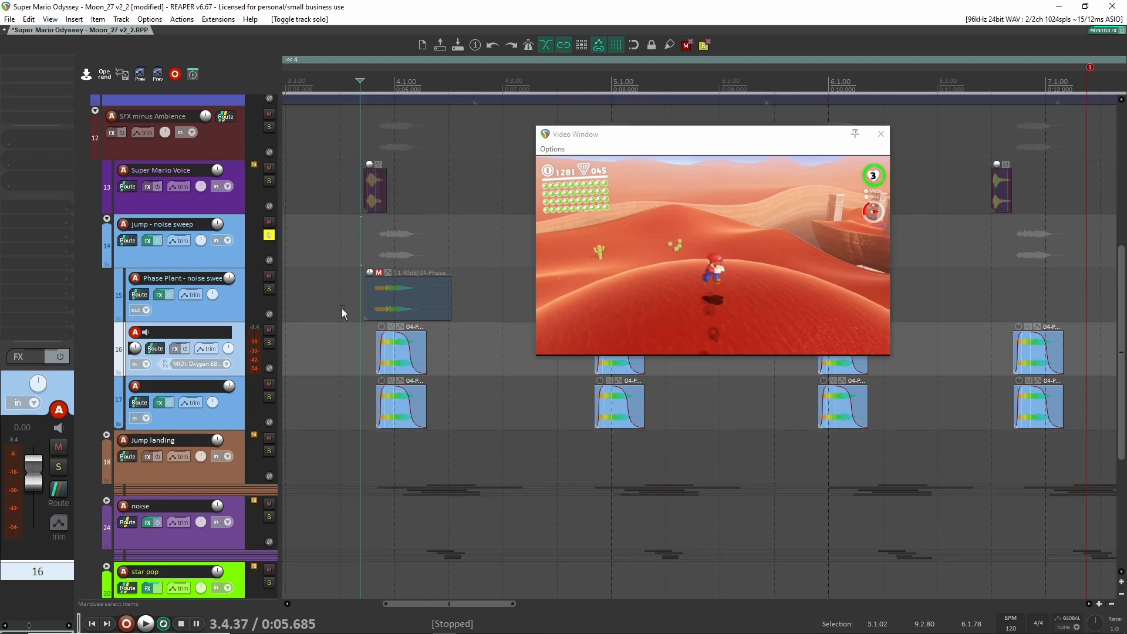
{"action": "key", "text": "space"}
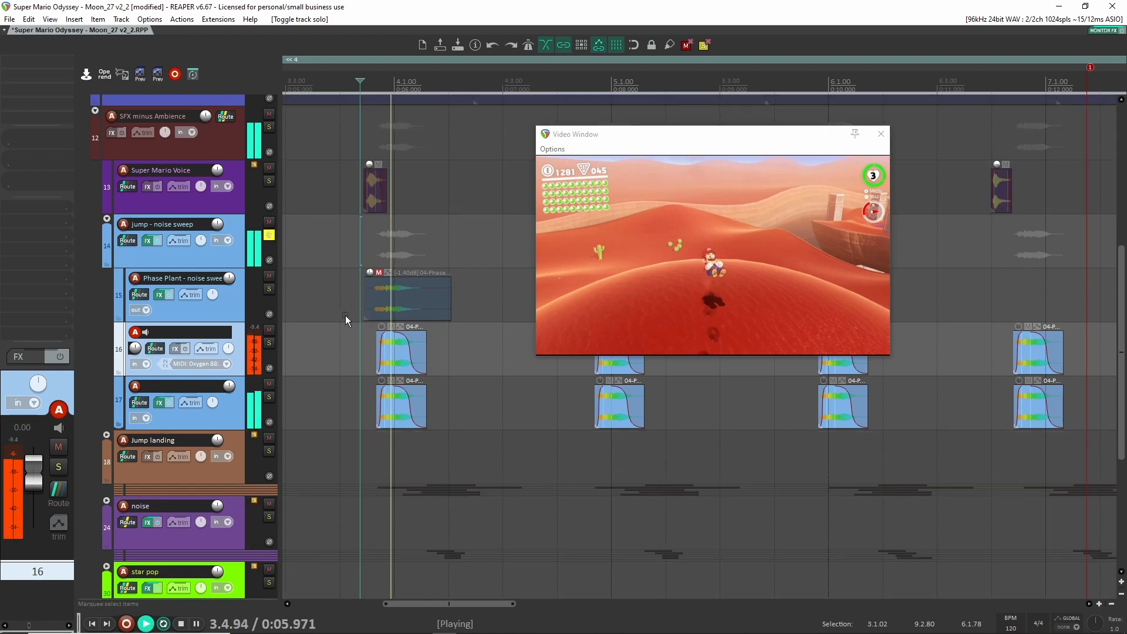
{"action": "key", "text": "space"}
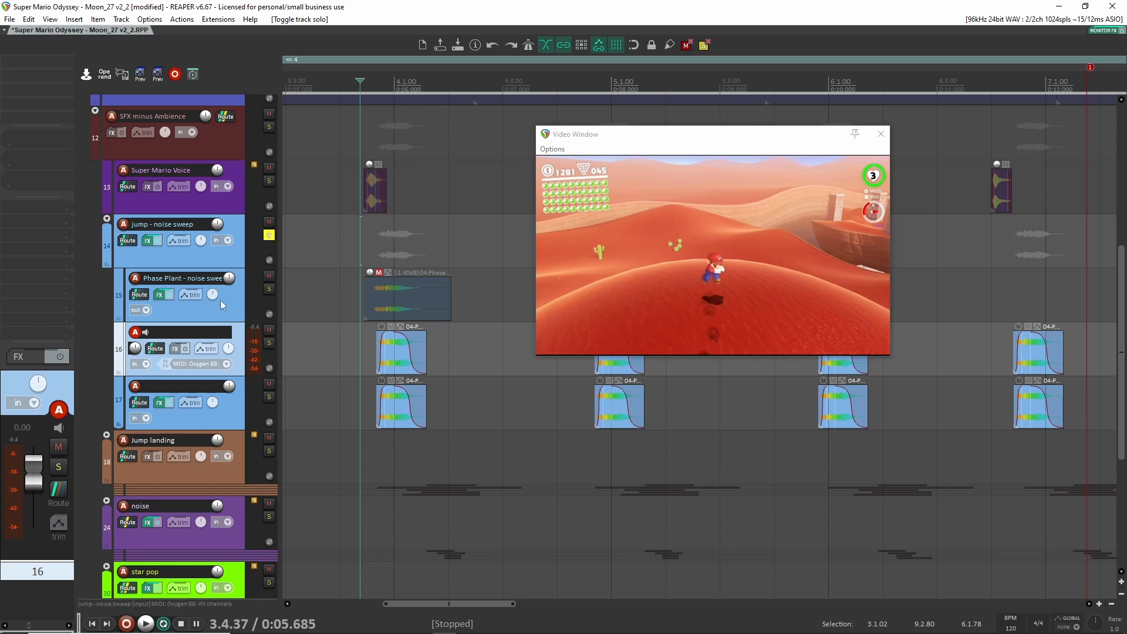
Step: Select the jump - noise sweep folder track and examine its kHs Gain and ReCenter effects, closing each one
{"action": "left_click", "coordinate": [224, 309]}
{"action": "left_click", "coordinate": [214, 256]}
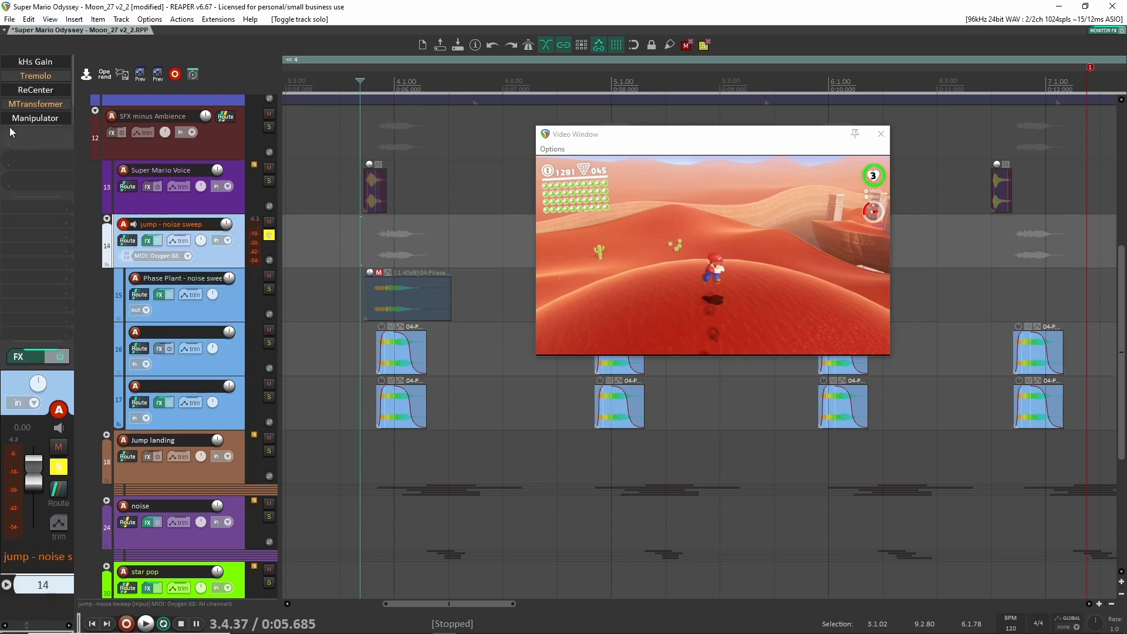
{"action": "double_click", "coordinate": [44, 64]}
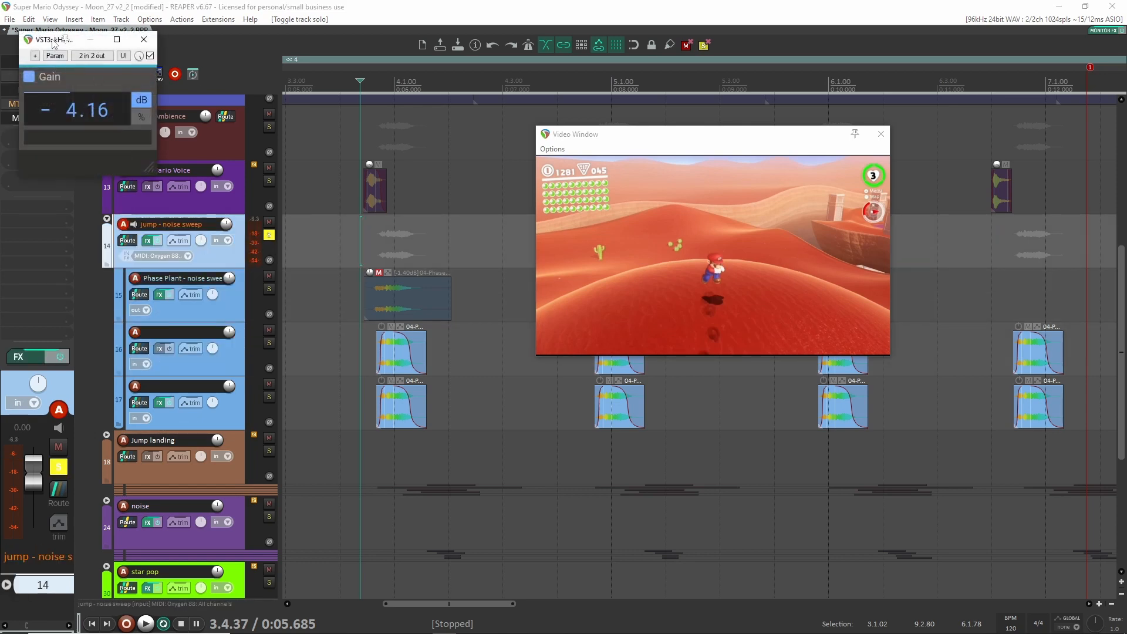
{"action": "left_click_drag", "start_coordinate": [56, 48], "coordinate": [414, 79]}
{"action": "left_click", "coordinate": [501, 78]}
{"action": "double_click", "coordinate": [35, 90]}
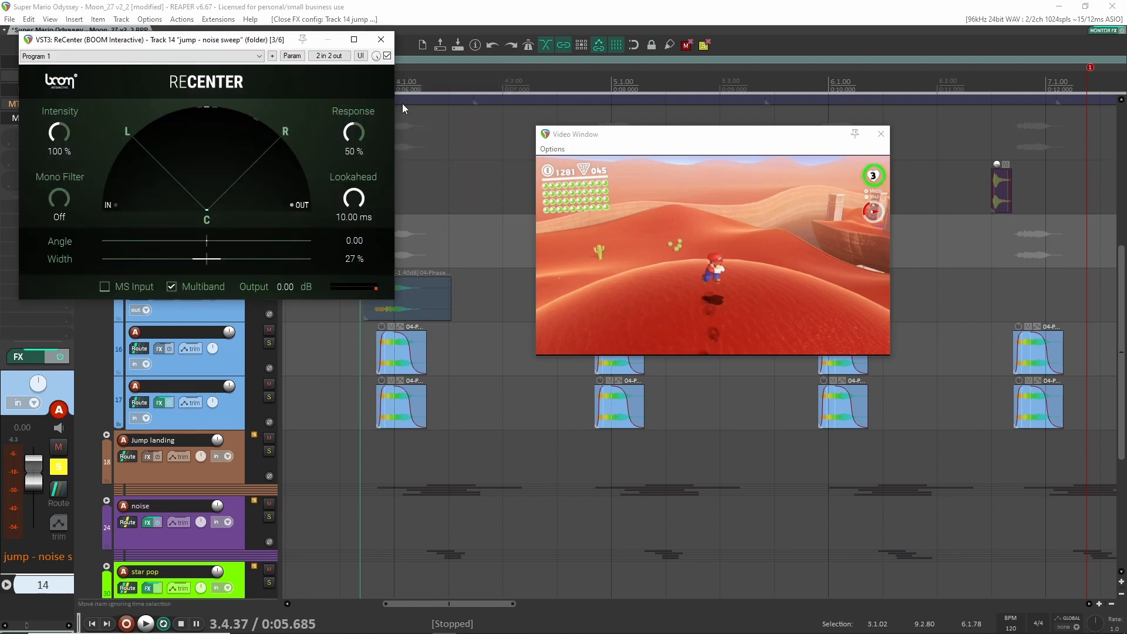
{"action": "left_click", "coordinate": [381, 38]}
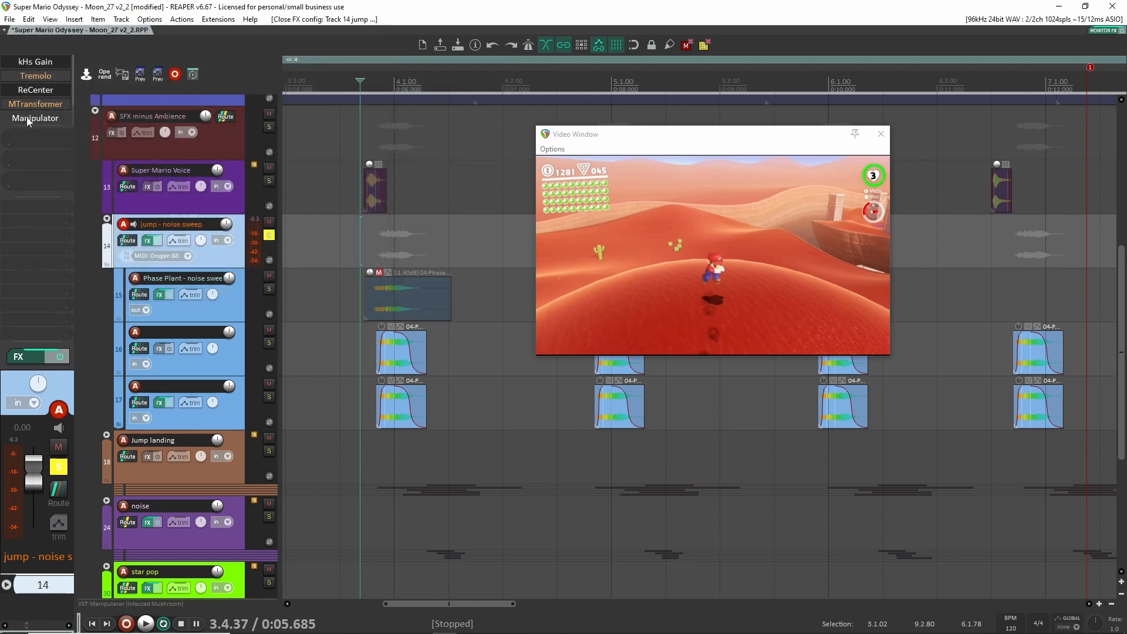
Step: Open the Manipulator effect on the jump - noise sweep folder and play the jump through it
{"action": "left_click_drag", "start_coordinate": [543, 111], "coordinate": [396, 64]}
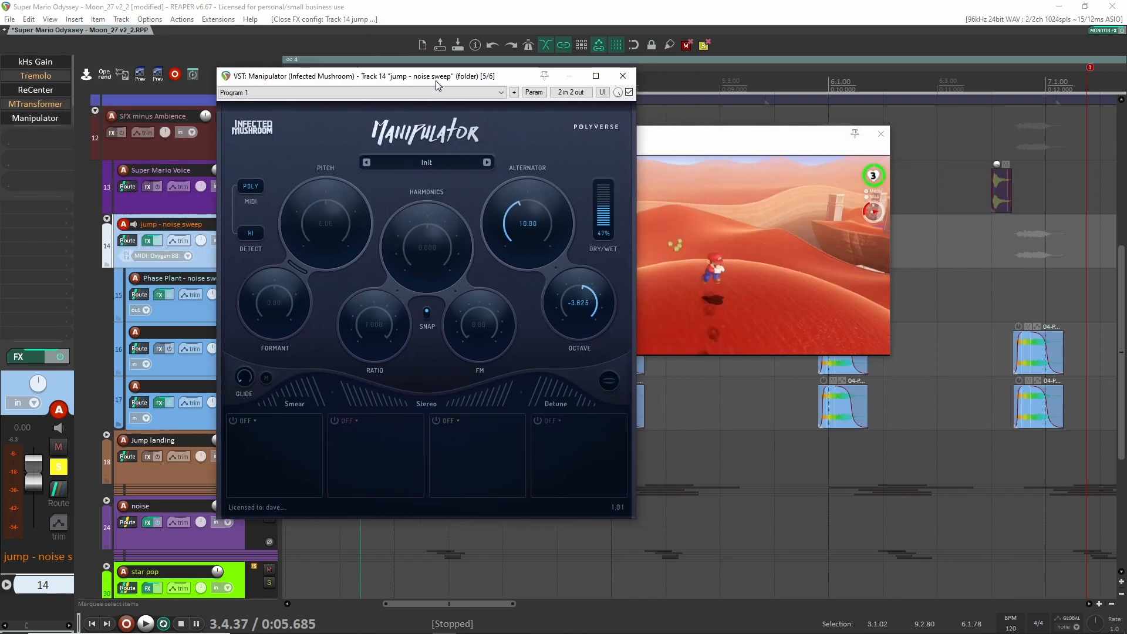
{"action": "key", "text": "space"}
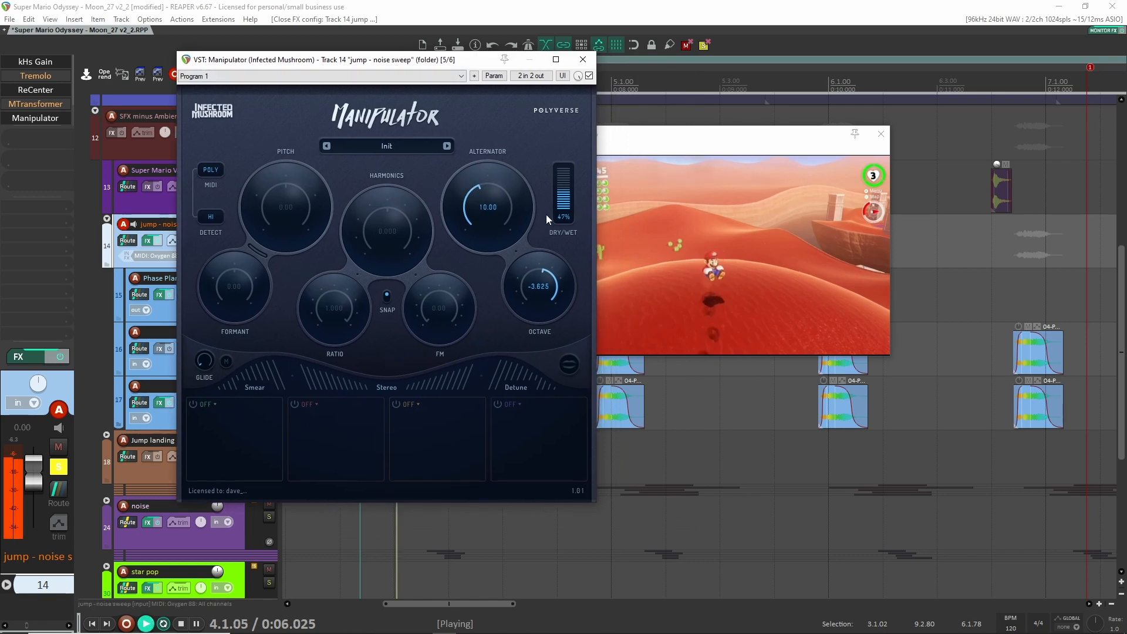
{"action": "key", "text": "space"}
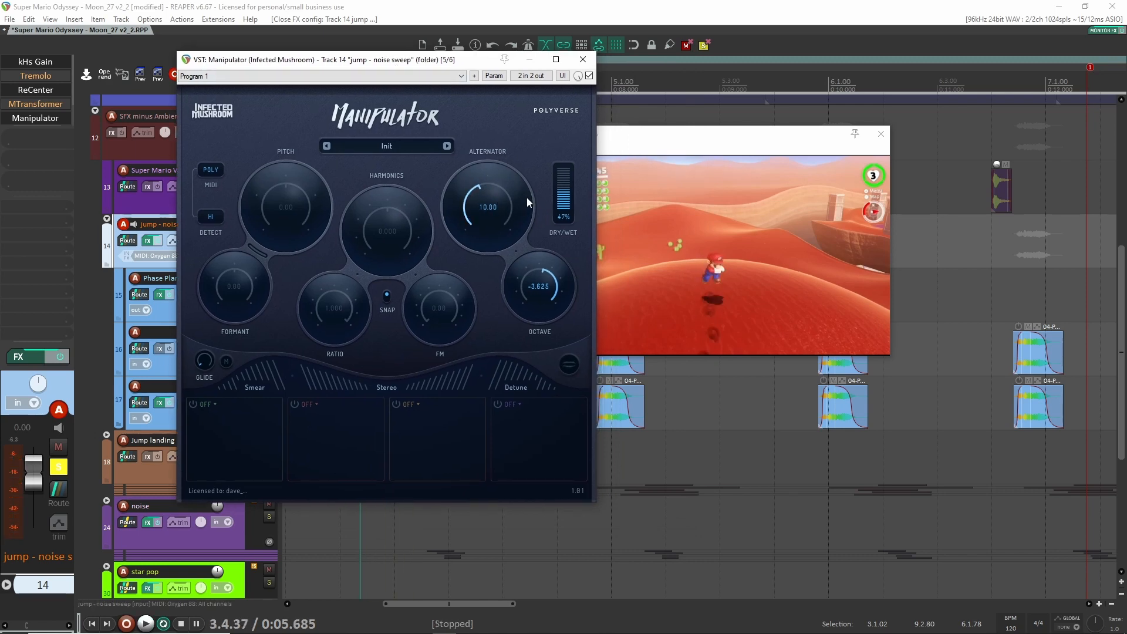
Step: Compare the jump sound with Manipulator bypassed and active, leave the effect enabled, and close it
{"action": "left_click", "coordinate": [590, 77]}
{"action": "key", "text": "space"}
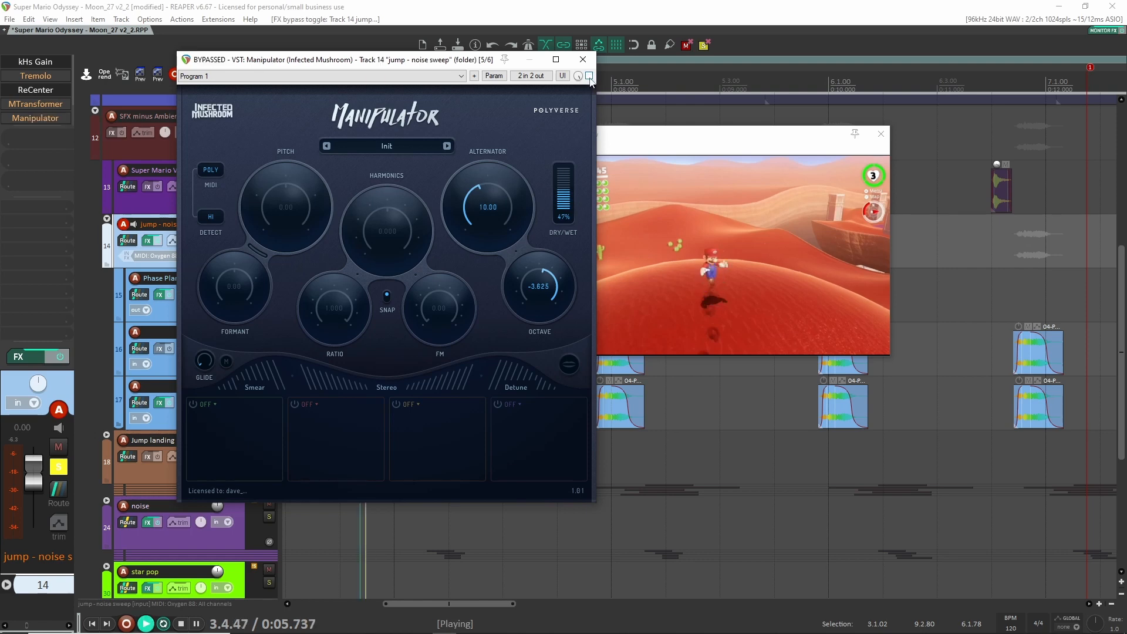
{"action": "key", "text": "space"}
{"action": "left_click", "coordinate": [589, 77]}
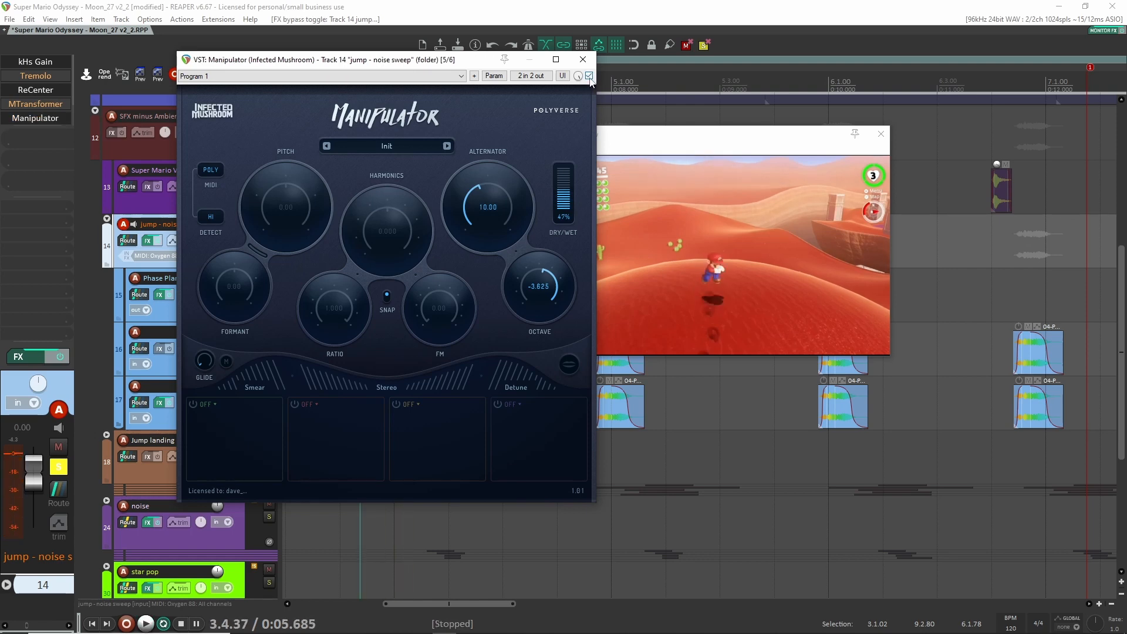
{"action": "key", "text": "space"}
{"action": "key", "text": "space"}
{"action": "left_click", "coordinate": [590, 76]}
{"action": "key", "text": "space"}
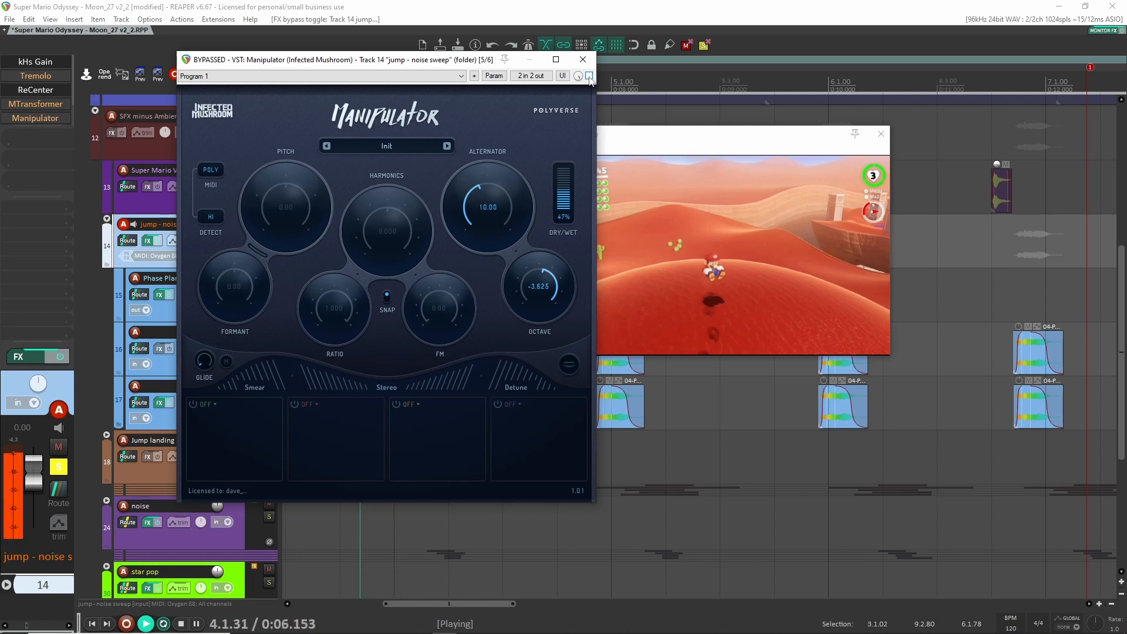
{"action": "key", "text": "space"}
{"action": "left_click", "coordinate": [589, 77]}
{"action": "key", "text": "space"}
{"action": "key", "text": "space"}
{"action": "left_click", "coordinate": [583, 59]}
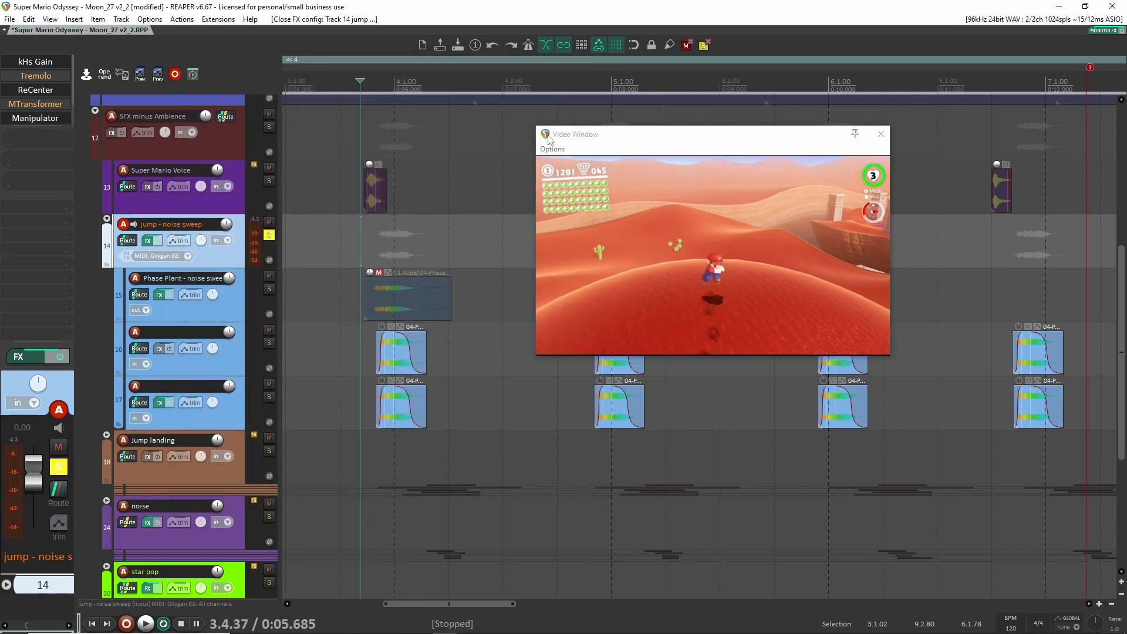
Step: Unsolo the jump - noise sweep folder, and solo the original Super Mario Odyssey_DAW track briefly before unsoloing it
{"action": "scroll", "coordinate": [360, 300], "scroll_direction": "up", "scroll_amount": 6}
{"action": "scroll", "coordinate": [282, 456], "scroll_direction": "down", "scroll_amount": 1}
{"action": "left_click", "coordinate": [270, 507]}
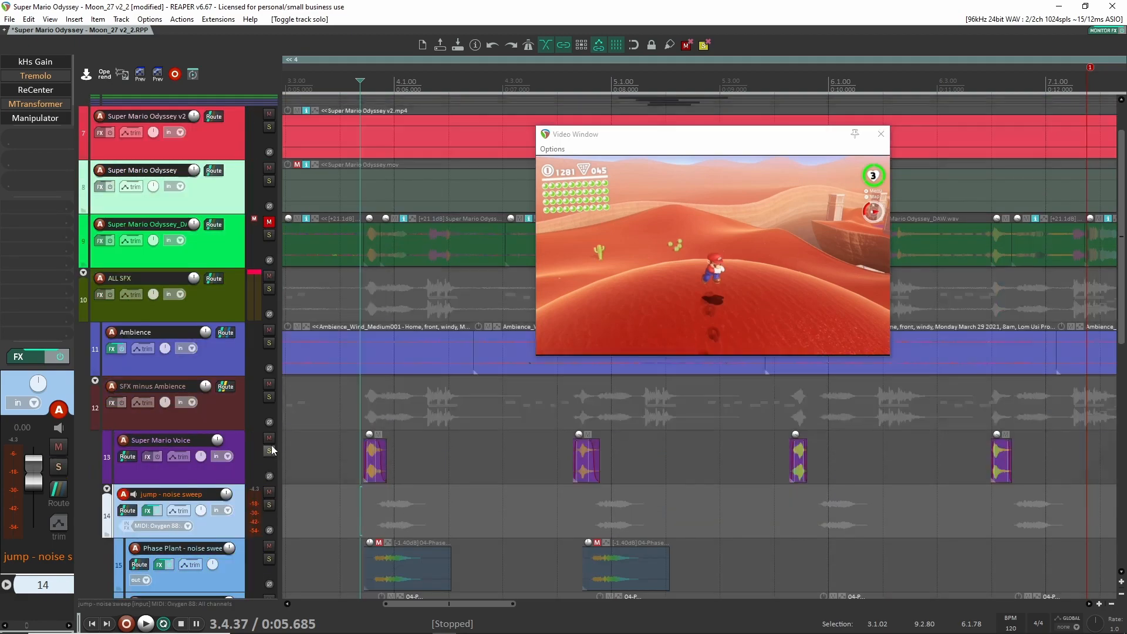
{"action": "left_click", "coordinate": [269, 235]}
{"action": "left_click", "coordinate": [269, 235]}
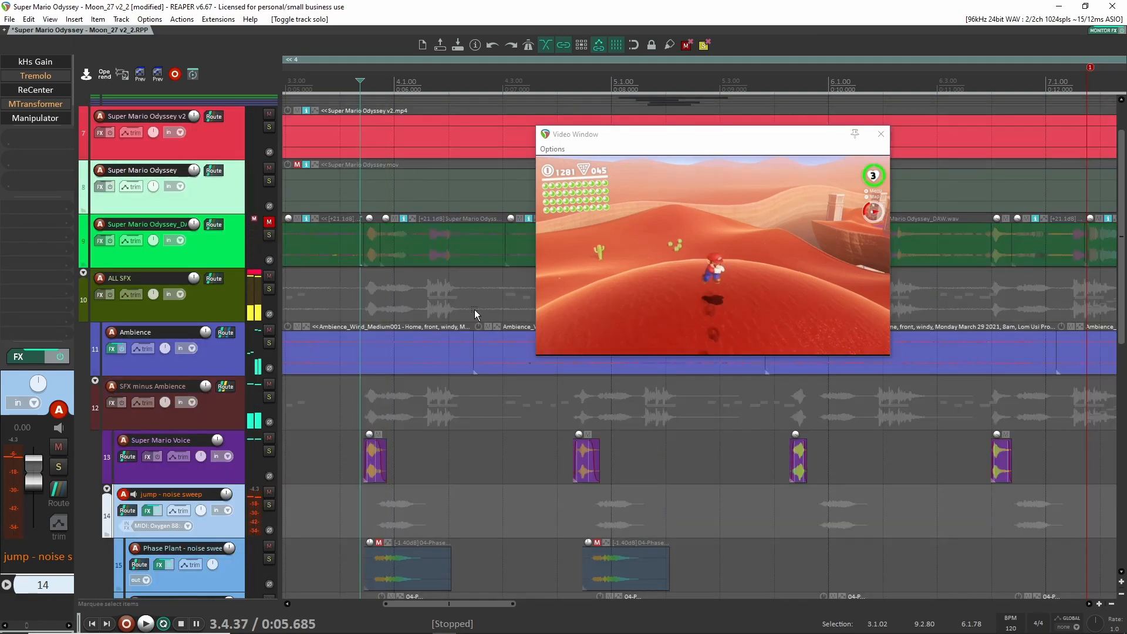
Step: Review the tracks in the jump - noise sweep folder, collapse it, and expand the Jump landing folder
{"action": "scroll", "coordinate": [453, 307], "scroll_direction": "down", "scroll_amount": 4}
{"action": "left_click", "coordinate": [579, 413]}
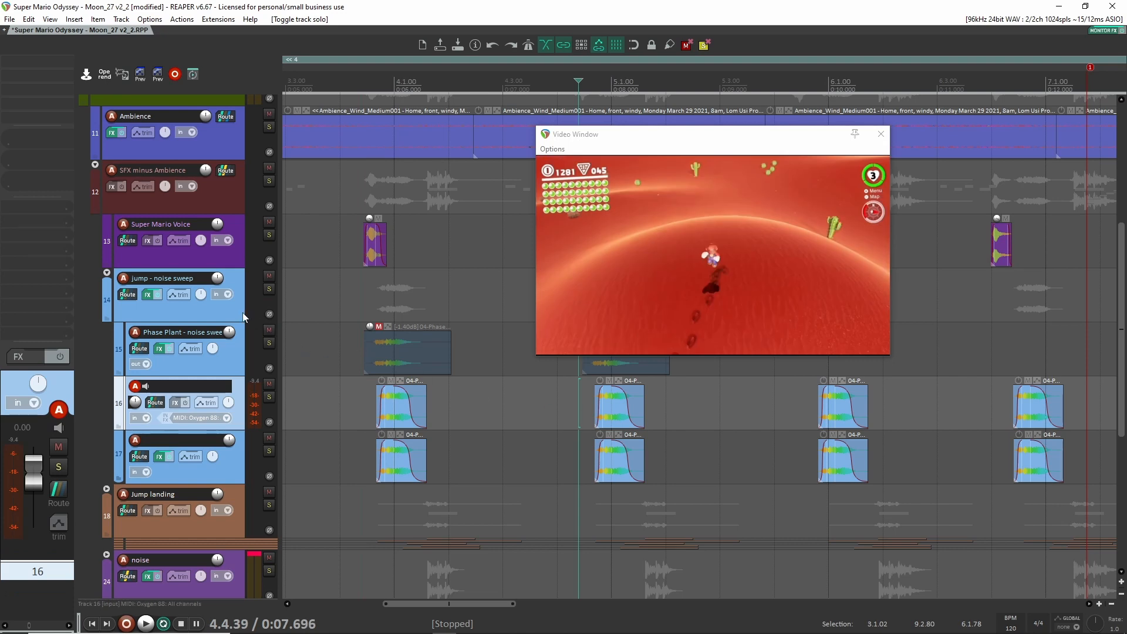
{"action": "left_click", "coordinate": [241, 313]}
{"action": "left_click", "coordinate": [243, 358]}
{"action": "left_click", "coordinate": [235, 413]}
{"action": "left_click", "coordinate": [234, 461]}
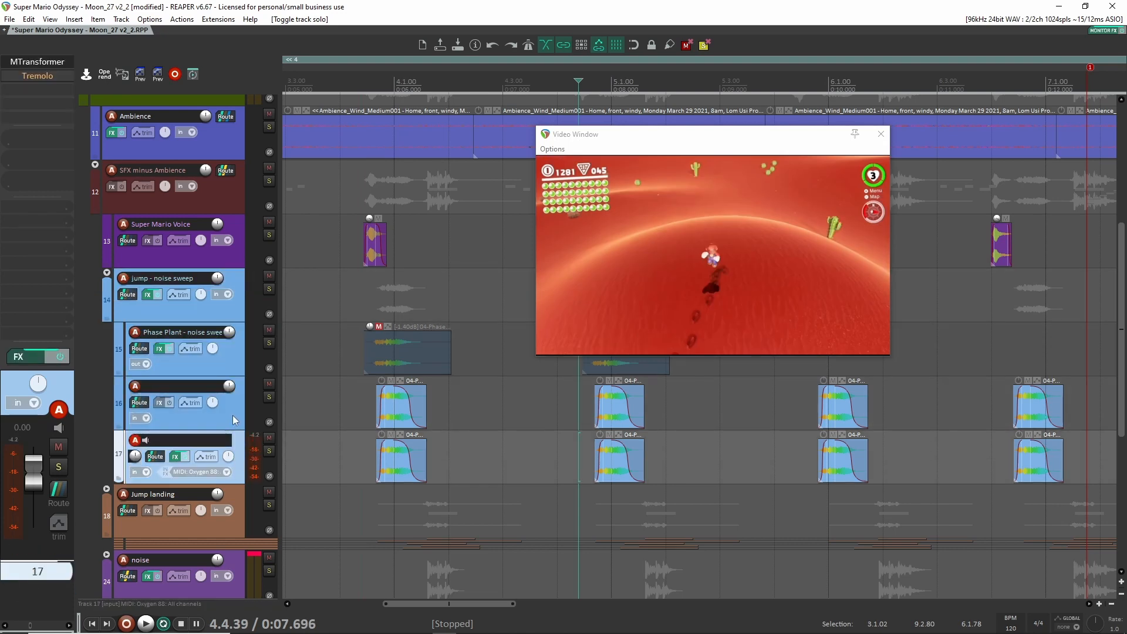
{"action": "left_click", "coordinate": [233, 415]}
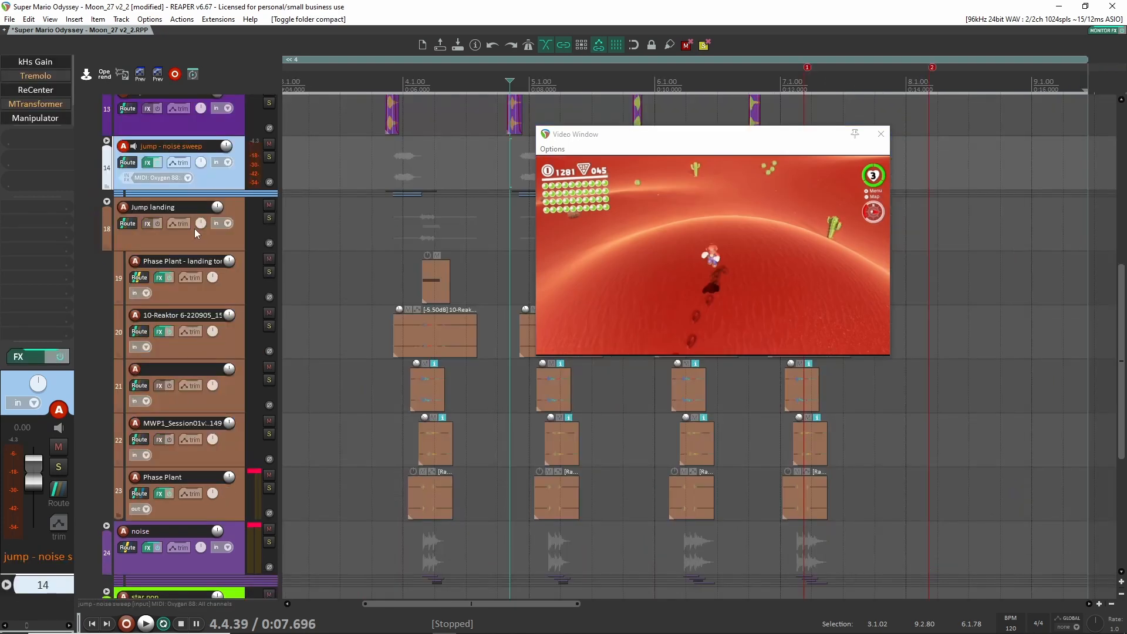
Step: Solo the Jump landing folder and play it from just before the first jump
{"action": "left_click", "coordinate": [360, 277]}
{"action": "left_click", "coordinate": [269, 217]}
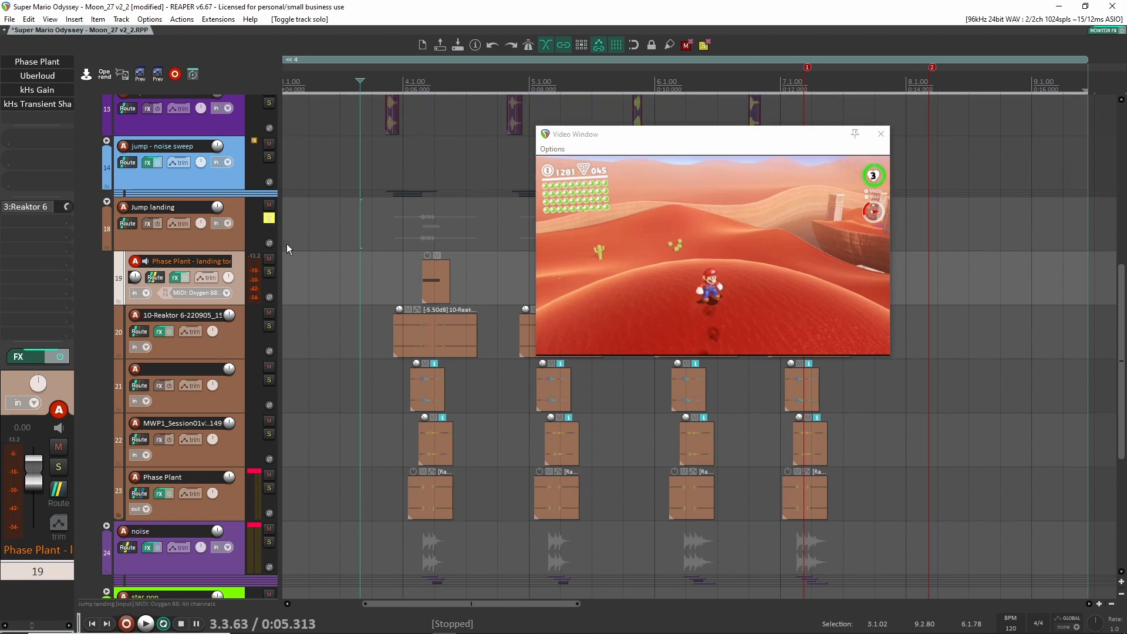
{"action": "left_click", "coordinate": [388, 287]}
{"action": "key", "text": "space"}
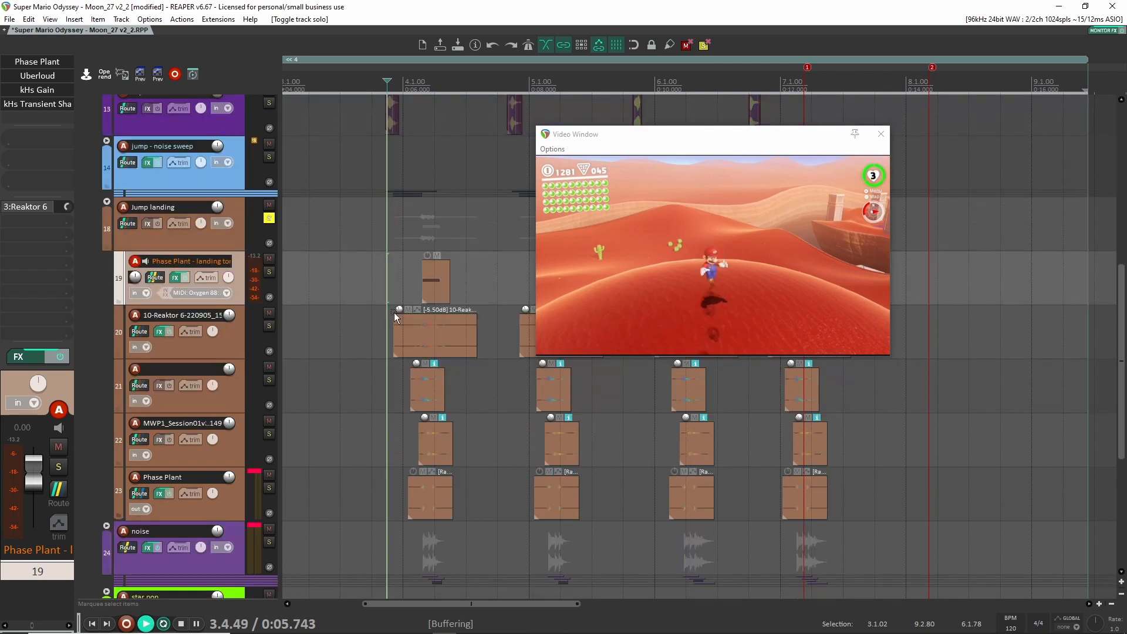
Step: Replay the soloed Jump landing folder several times from just before the first jump, and unsolo it
{"action": "key", "text": "space"}
{"action": "key", "text": "space"}
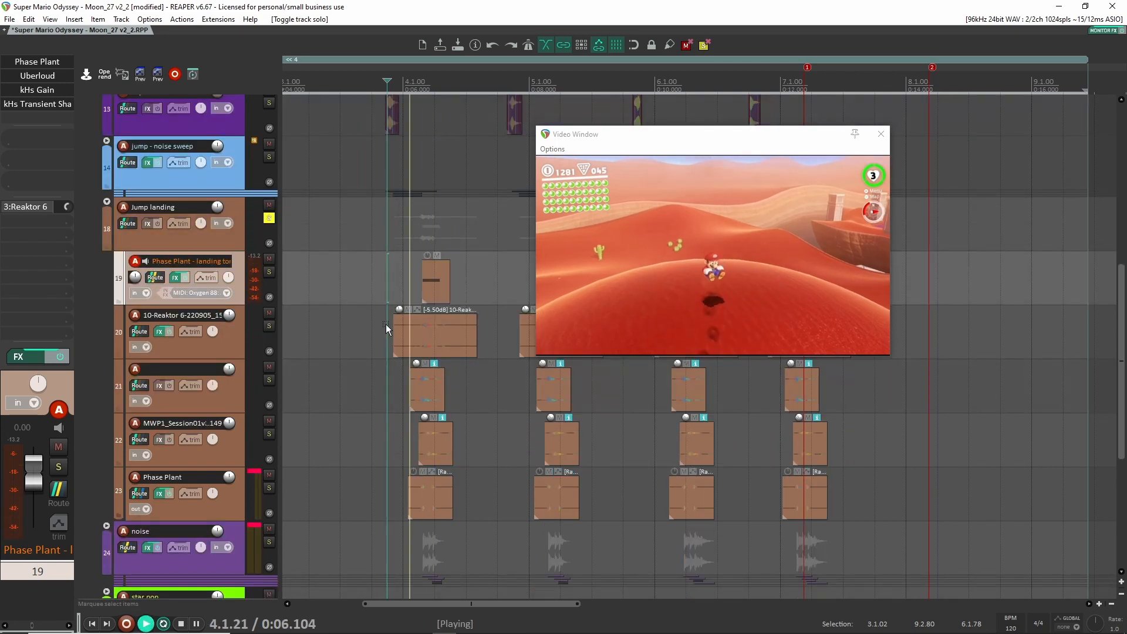
{"action": "key", "text": "space"}
{"action": "key", "text": "space"}
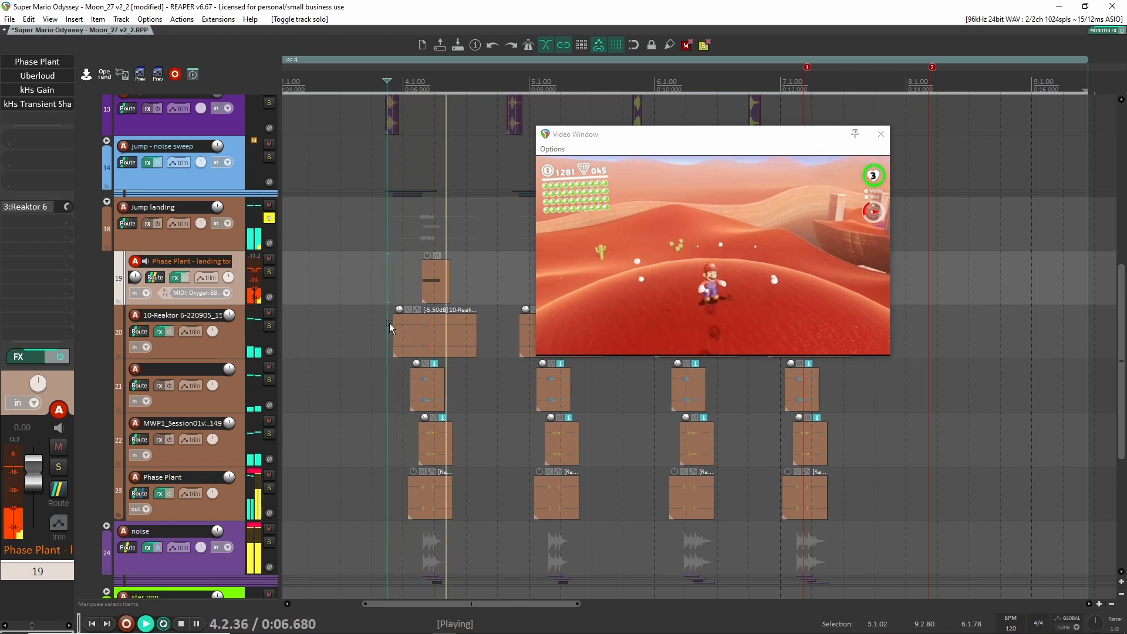
{"action": "key", "text": "space"}
{"action": "left_click", "coordinate": [269, 218]}
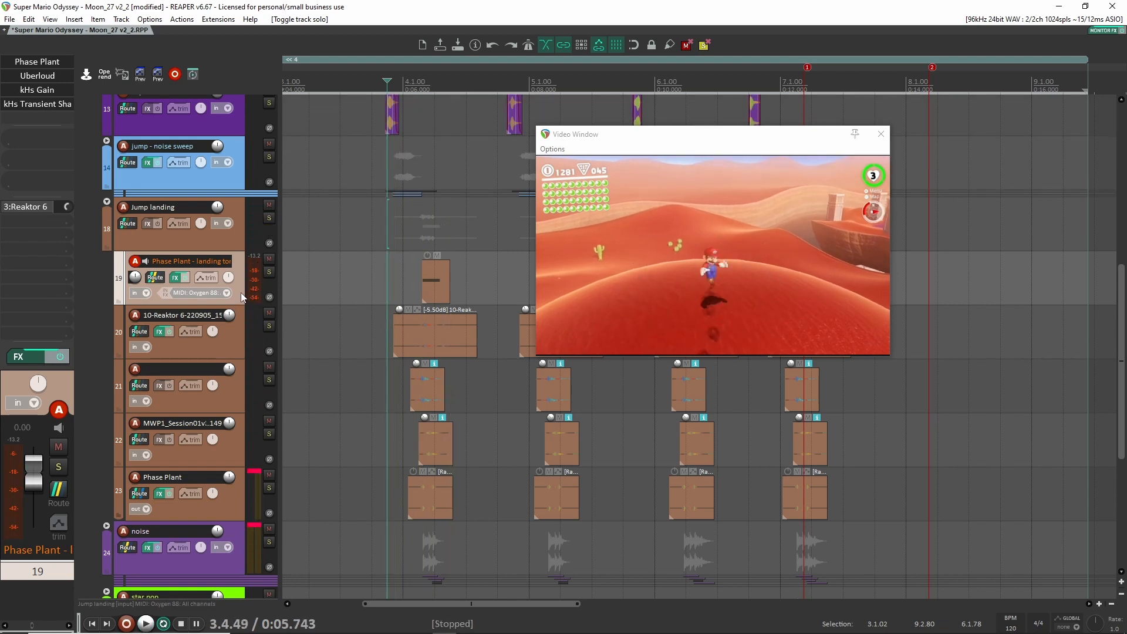
Step: Solo the Phase Plant landing tonal track, play it over the first landing, and unsolo it
{"action": "left_click", "coordinate": [269, 272]}
{"action": "left_click", "coordinate": [405, 274]}
{"action": "key", "text": "space"}
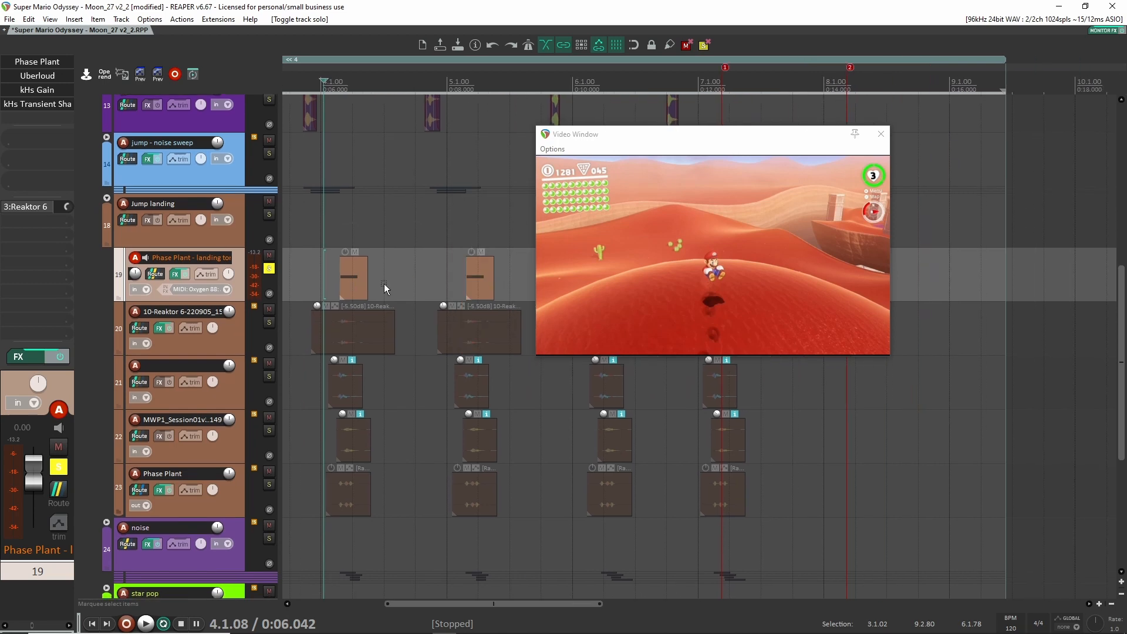
{"action": "key", "text": "space"}
{"action": "key", "text": "space"}
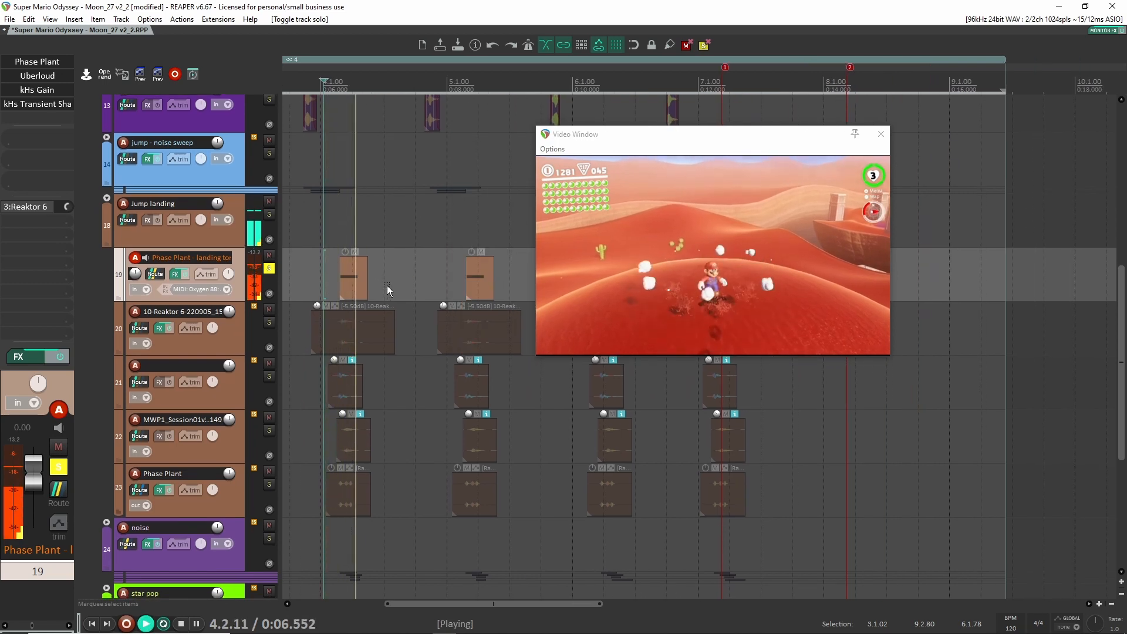
{"action": "key", "text": "space"}
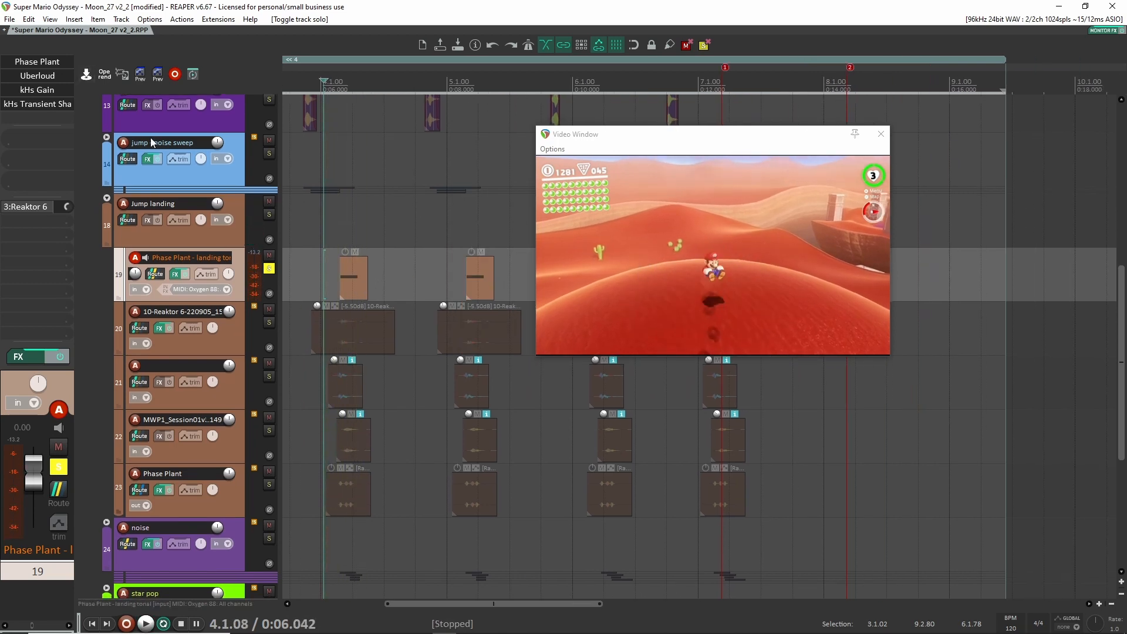
{"action": "key", "text": "space"}
{"action": "key", "text": "space"}
{"action": "left_click", "coordinate": [268, 268]}
Step: Solo the Jump landing folder, play it with the Phase Plant landing tonal layer muted, and unmute that layer
{"action": "left_click", "coordinate": [269, 214]}
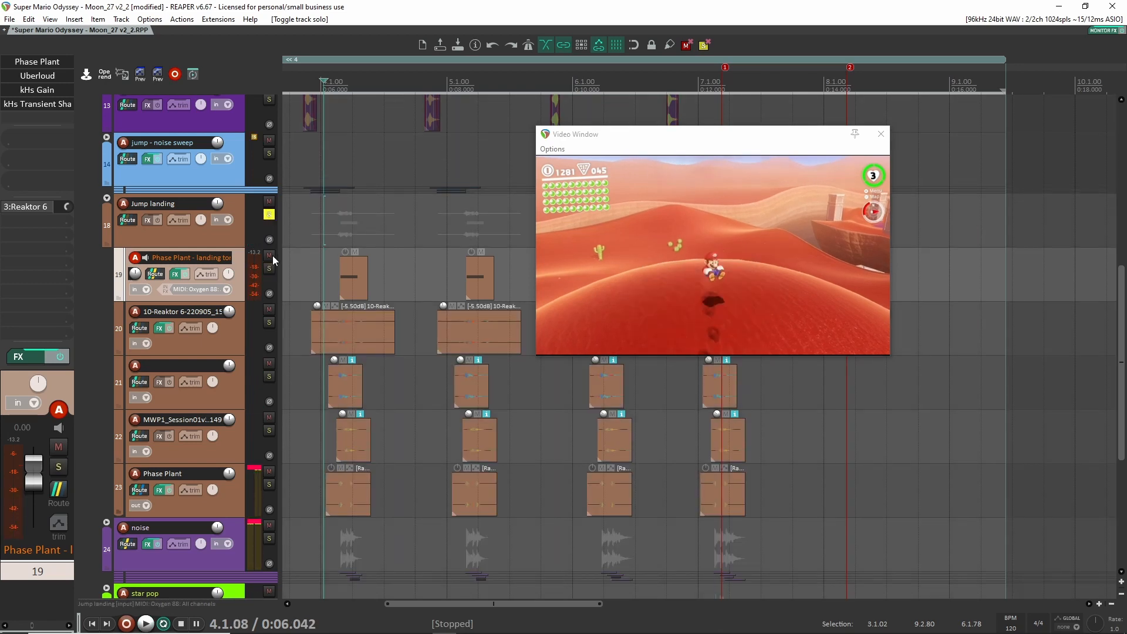
{"action": "left_click", "coordinate": [269, 256]}
{"action": "key", "text": "space"}
{"action": "key", "text": "space"}
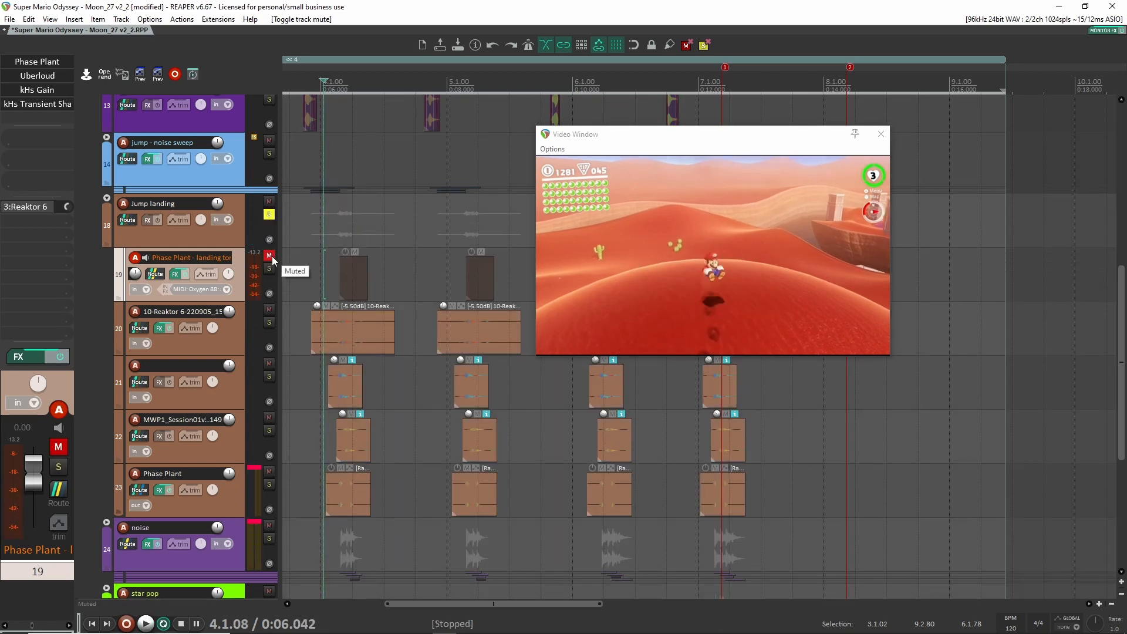
{"action": "left_click", "coordinate": [271, 257]}
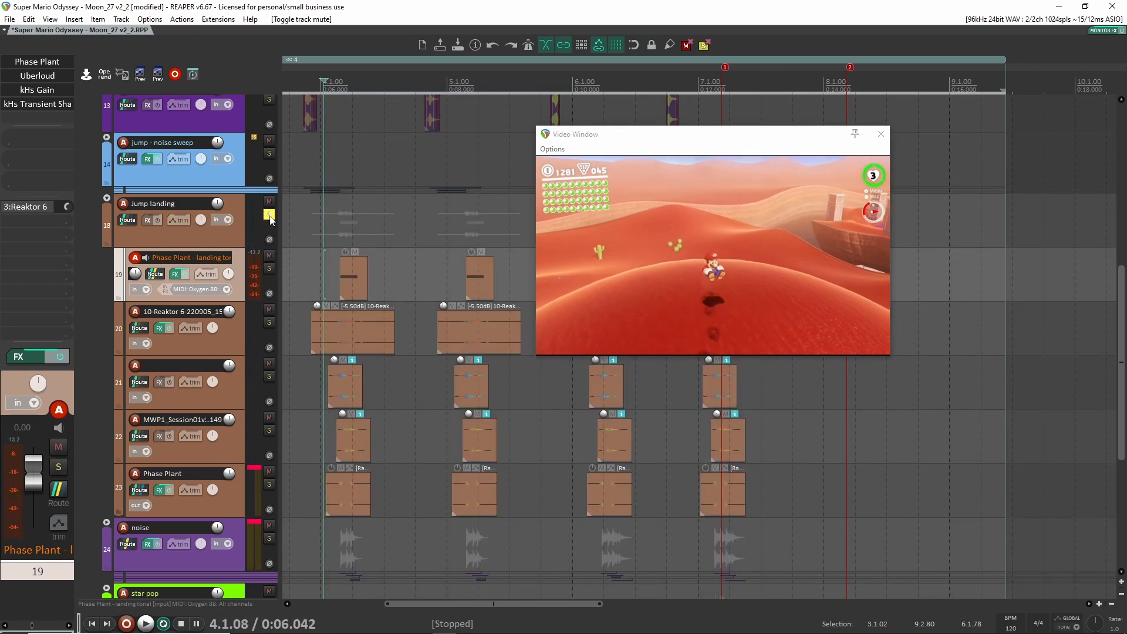
Step: Solo the original Super Mario Odyssey_DAW track, play its first landing for comparison, and unsolo it
{"action": "scroll", "coordinate": [273, 212], "scroll_direction": "up", "scroll_amount": 6}
{"action": "left_click", "coordinate": [269, 208]}
{"action": "key", "text": "space"}
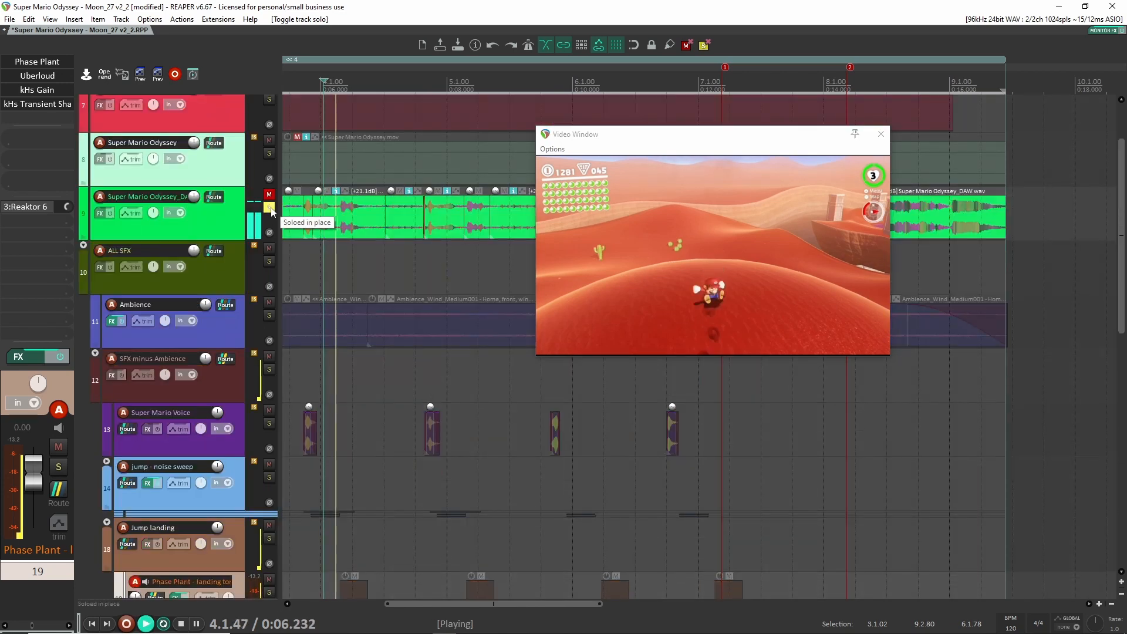
{"action": "key", "text": "space"}
{"action": "key", "text": "space"}
{"action": "key", "text": "space"}
{"action": "left_click", "coordinate": [271, 208]}
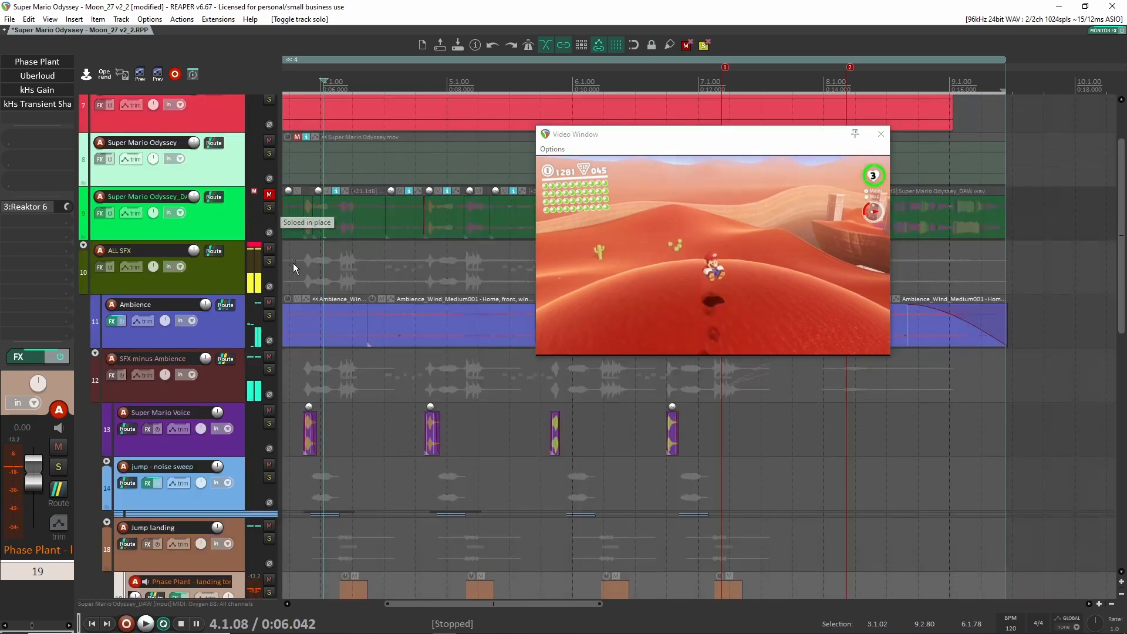
Step: Solo the Phase Plant landing tonal track again for a comparison with the original landing, and unsolo it
{"action": "scroll", "coordinate": [294, 264], "scroll_direction": "down", "scroll_amount": 2}
{"action": "left_click", "coordinate": [269, 484]}
{"action": "key", "text": "space"}
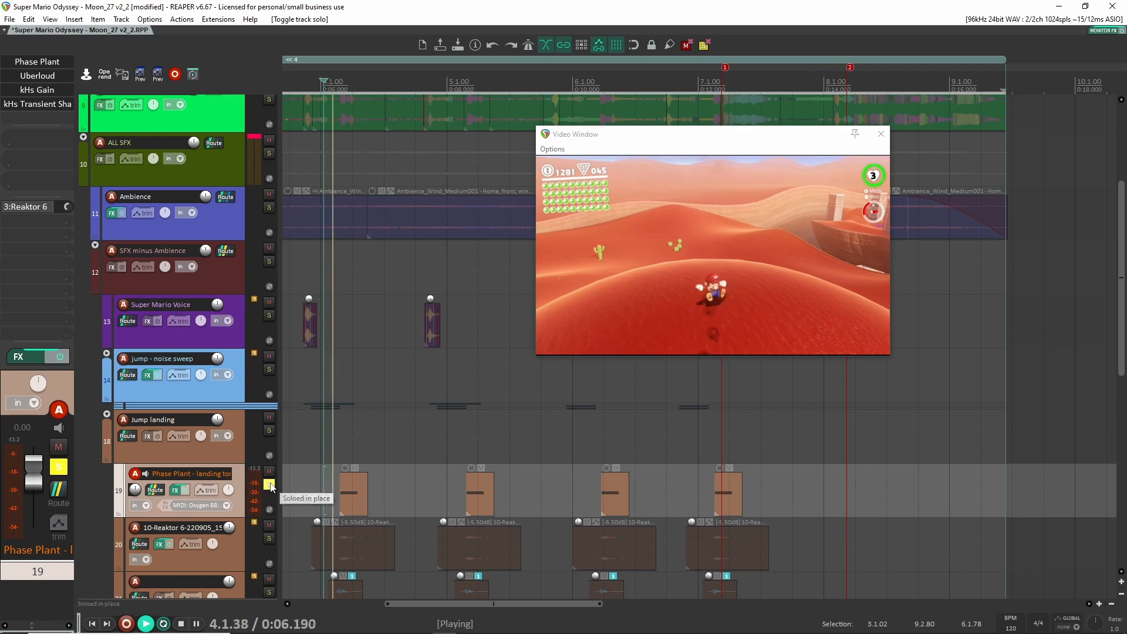
{"action": "key", "text": "space"}
{"action": "left_click", "coordinate": [271, 486]}
Step: Solo the Jump landing folder and play all its layers together over the first landing
{"action": "left_click", "coordinate": [270, 430]}
{"action": "scroll", "coordinate": [276, 411], "scroll_direction": "down", "scroll_amount": 2}
{"action": "key", "text": "space"}
{"action": "key", "text": "space"}
{"action": "scroll", "coordinate": [274, 403], "scroll_direction": "up", "scroll_amount": 1}
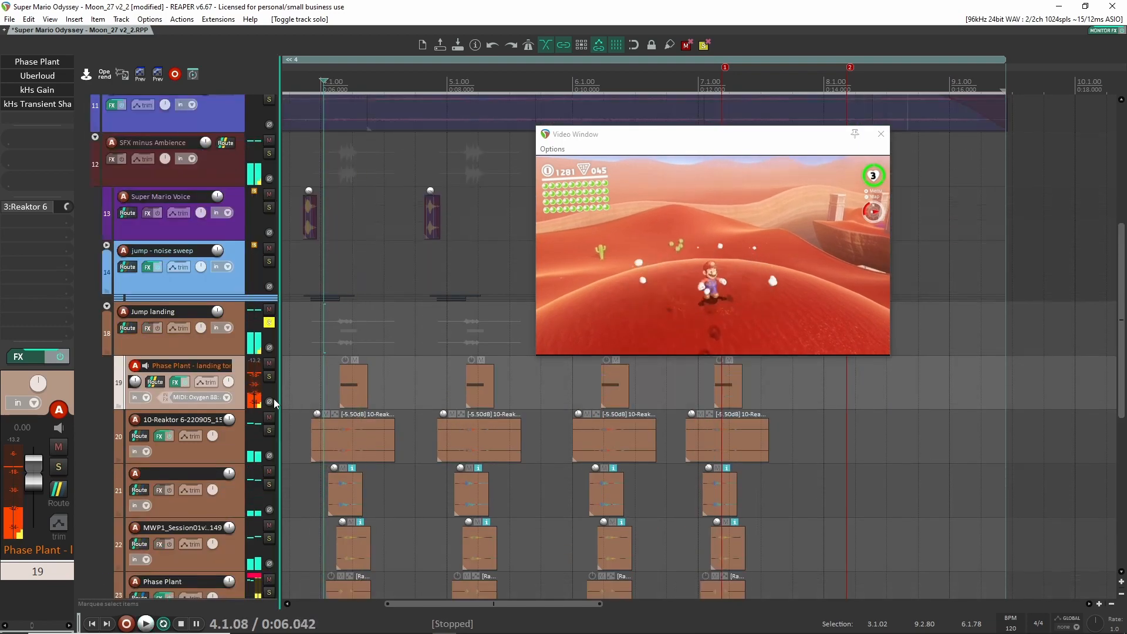
Step: Open Phase Plant on the landing tonal track and audition the patch while disabling and re-enabling its three LFOs
{"action": "key", "text": "Up"}
{"action": "left_click", "coordinate": [238, 452]}
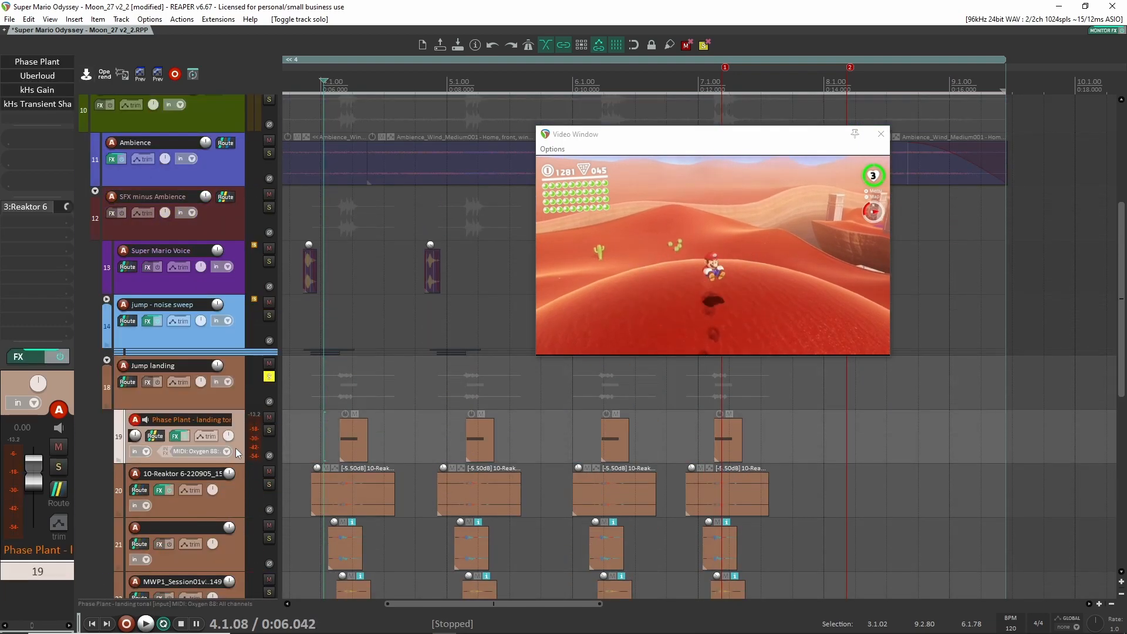
{"action": "left_click", "coordinate": [47, 62]}
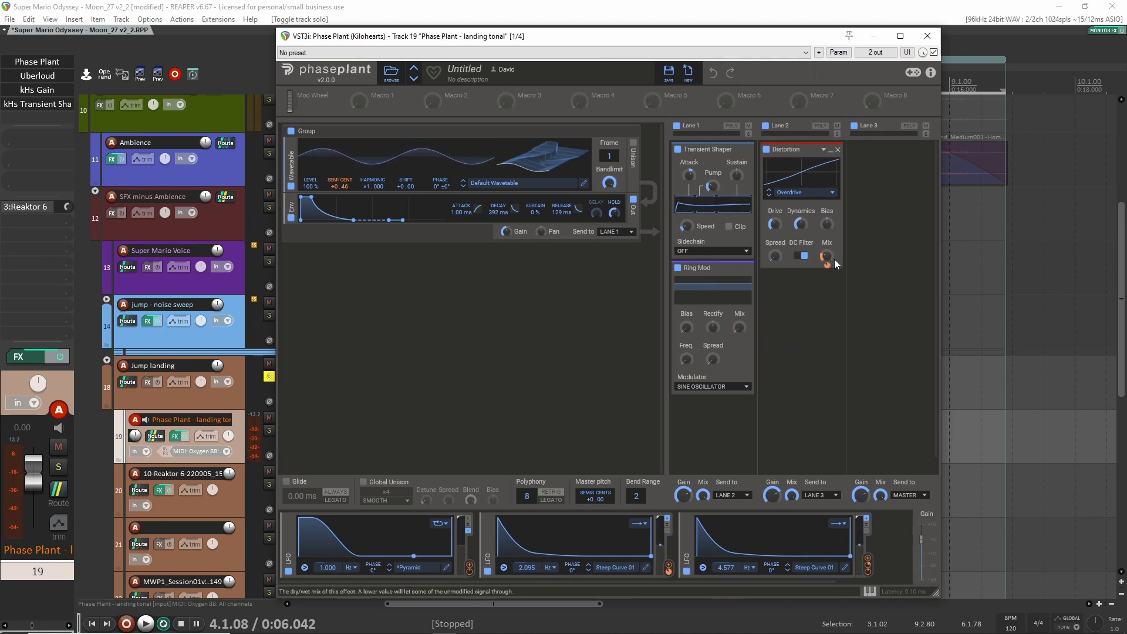
{"action": "left_click", "coordinate": [488, 573]}
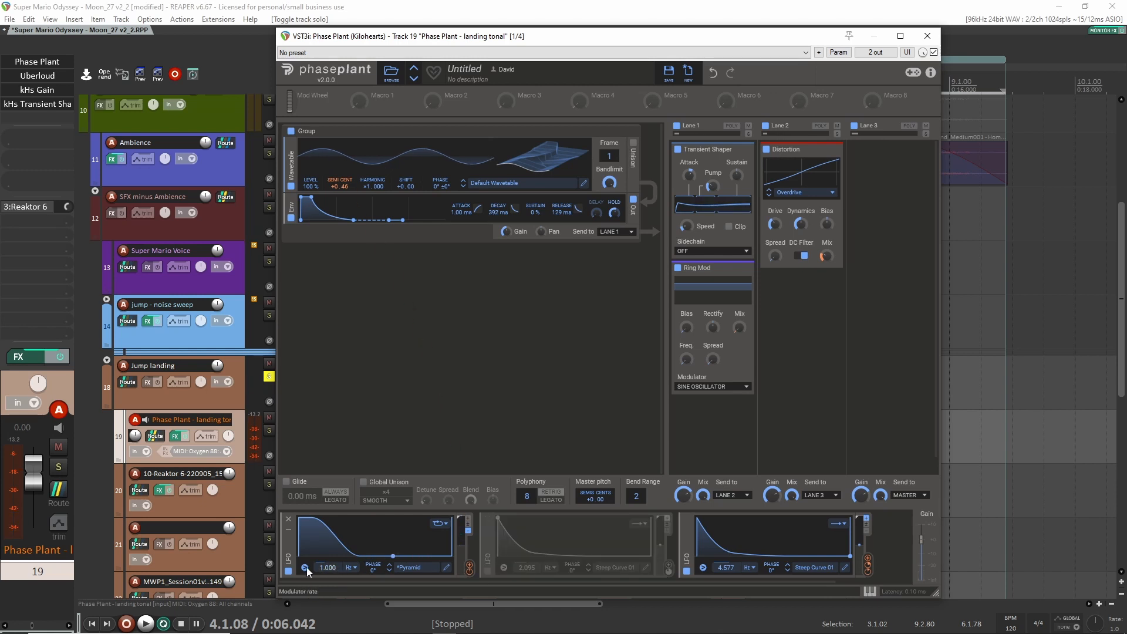
{"action": "left_click", "coordinate": [287, 571]}
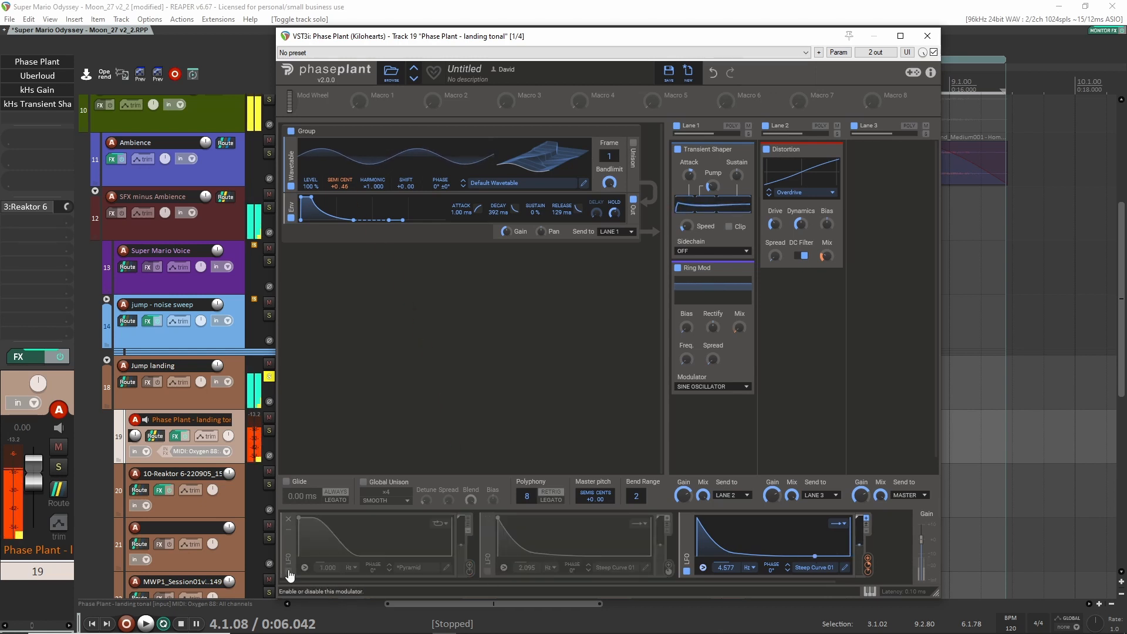
{"action": "left_click", "coordinate": [287, 571]}
{"action": "left_click", "coordinate": [488, 572]}
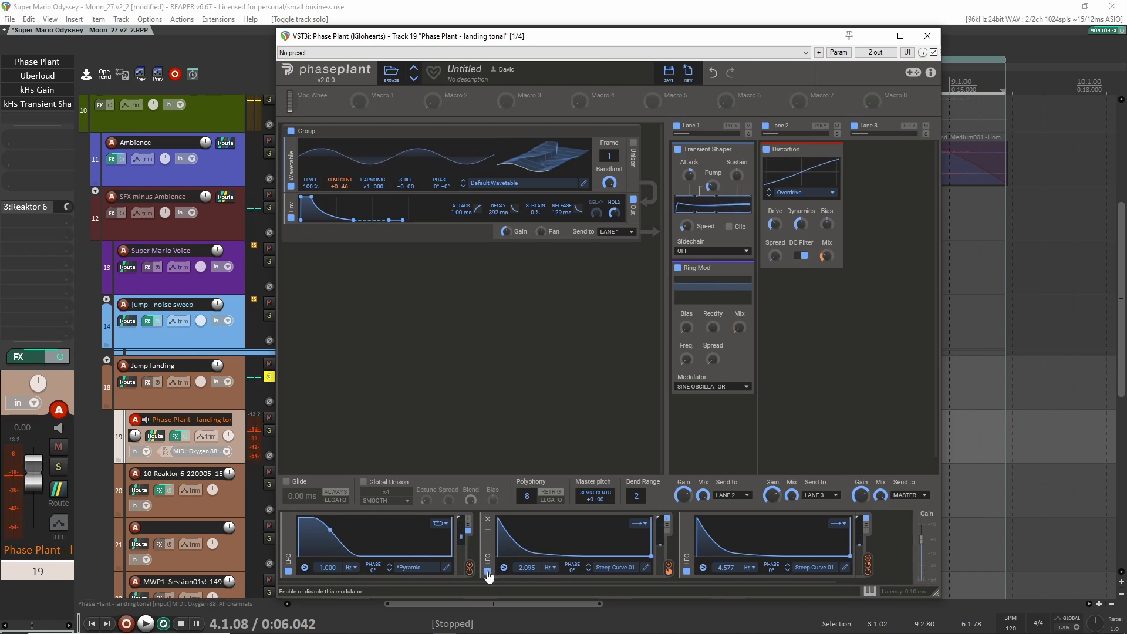
{"action": "left_click", "coordinate": [687, 571]}
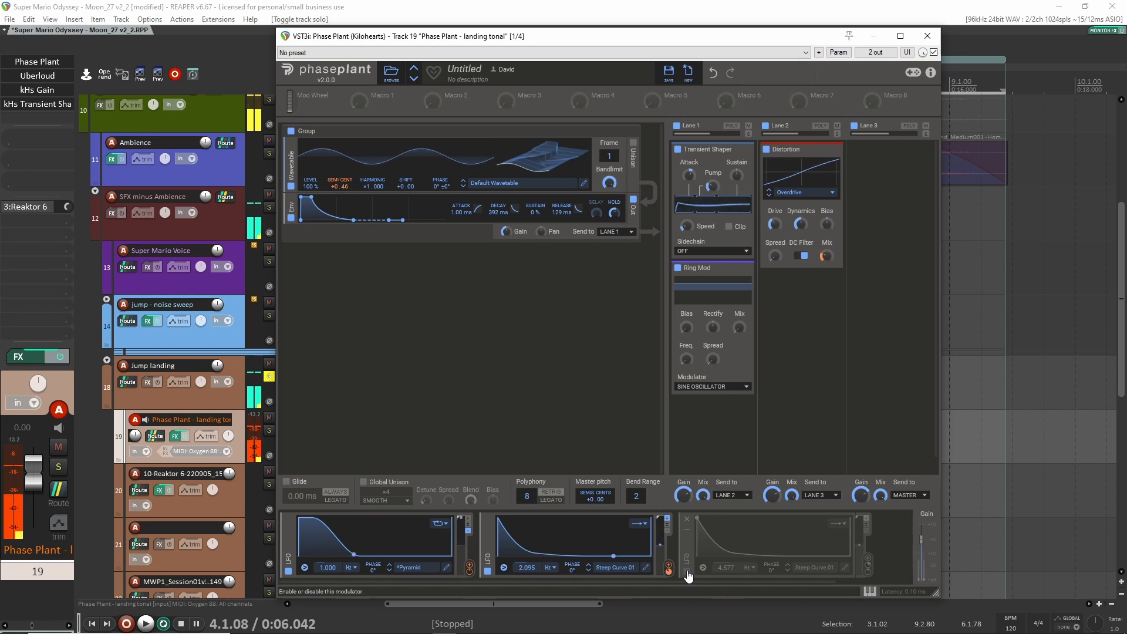
{"action": "left_click", "coordinate": [687, 571]}
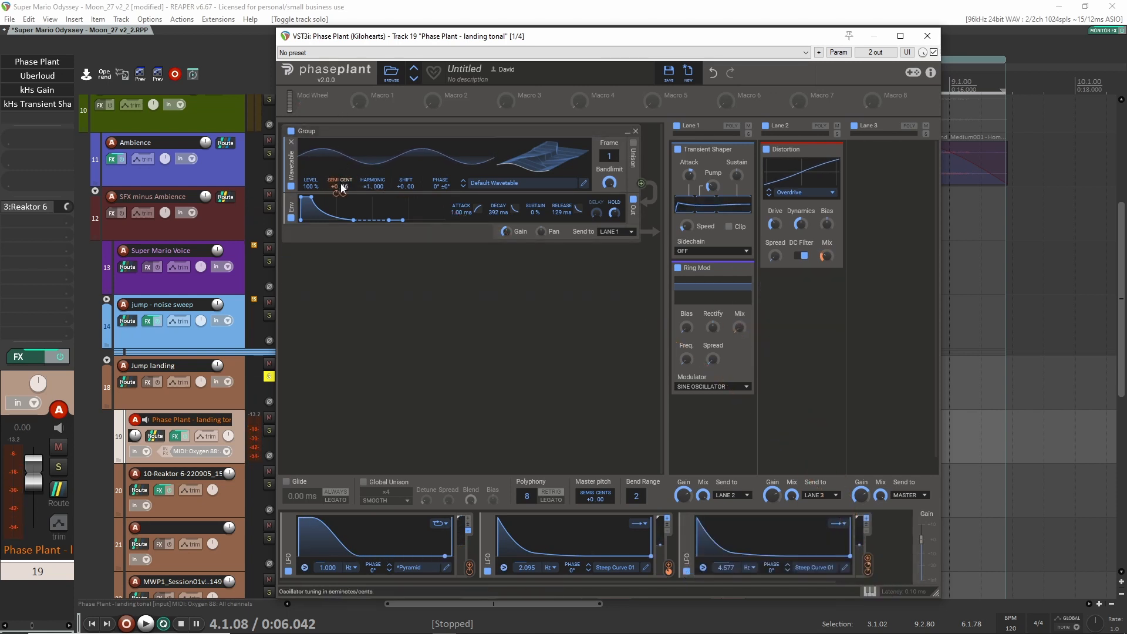
Step: Audition the Phase Plant patch with all three LFOs disabled, re-enable them, and close the plugin
{"action": "left_click", "coordinate": [288, 571]}
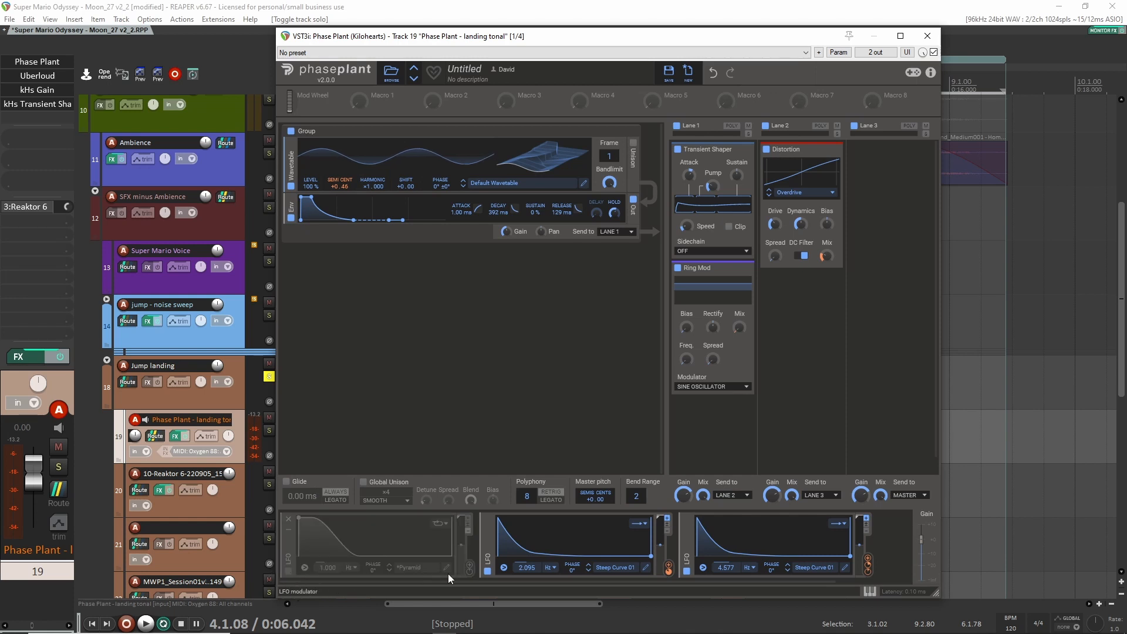
{"action": "left_click", "coordinate": [488, 569]}
{"action": "left_click", "coordinate": [687, 571]}
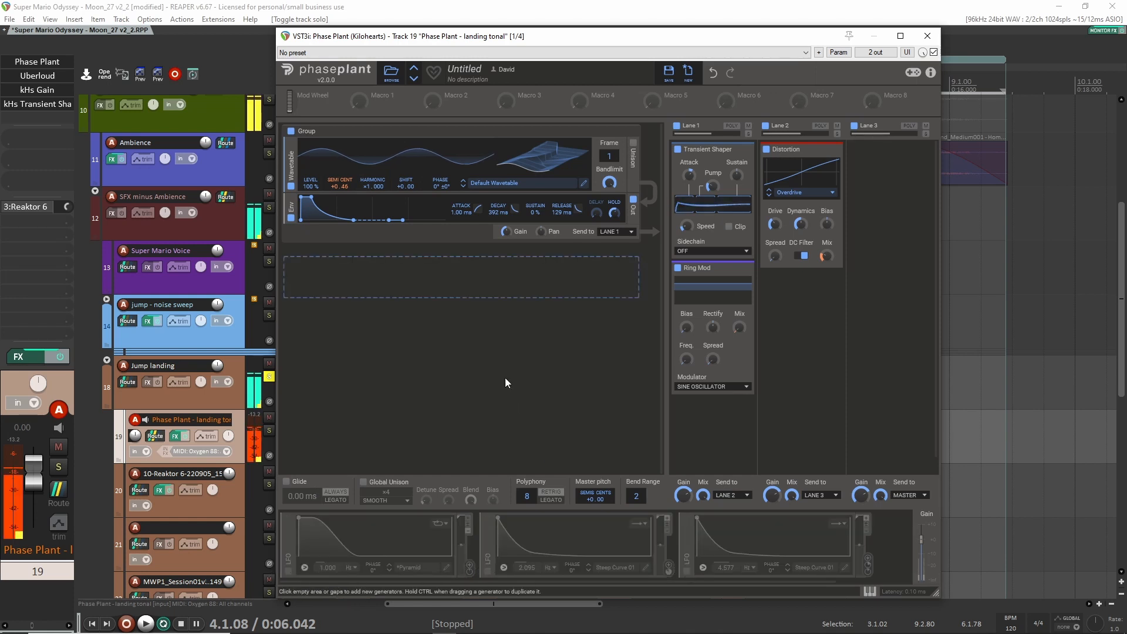
{"action": "left_click", "coordinate": [687, 571]}
{"action": "left_click", "coordinate": [488, 571]}
{"action": "left_click", "coordinate": [288, 570]}
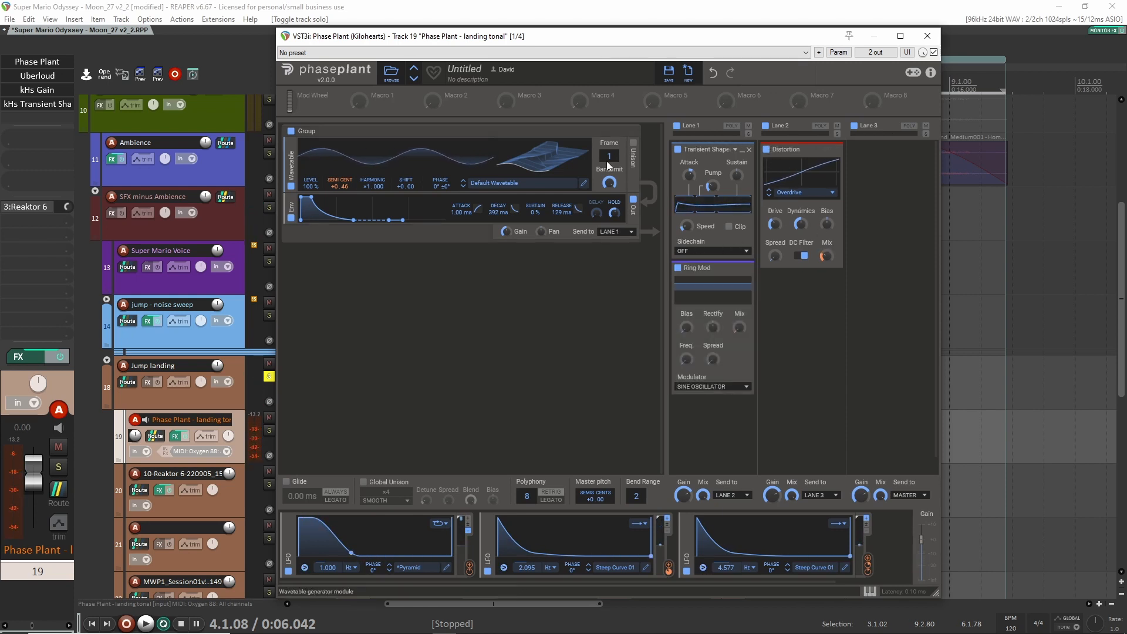
{"action": "left_click", "coordinate": [927, 37]}
Step: Unsolo the Jump landing folder and bypass Uberloud, kHs Gain and kHs Transient Shaper on the landing tonal track
{"action": "left_click", "coordinate": [269, 376]}
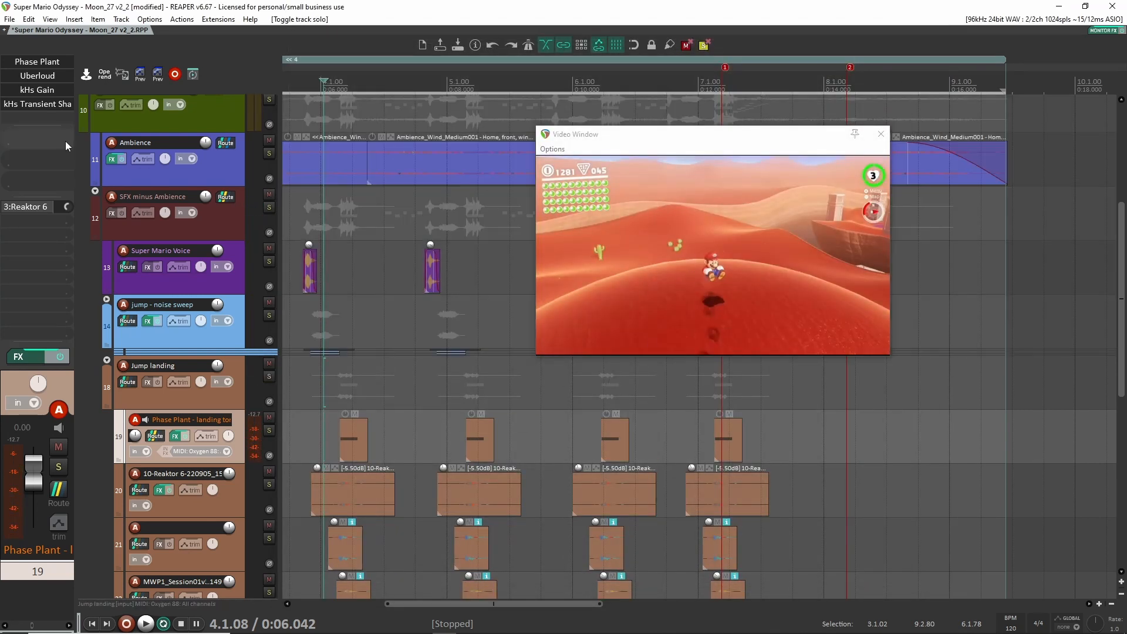
{"action": "left_click", "coordinate": [37, 76], "text": "shift"}
{"action": "left_click", "coordinate": [42, 90], "text": "shift"}
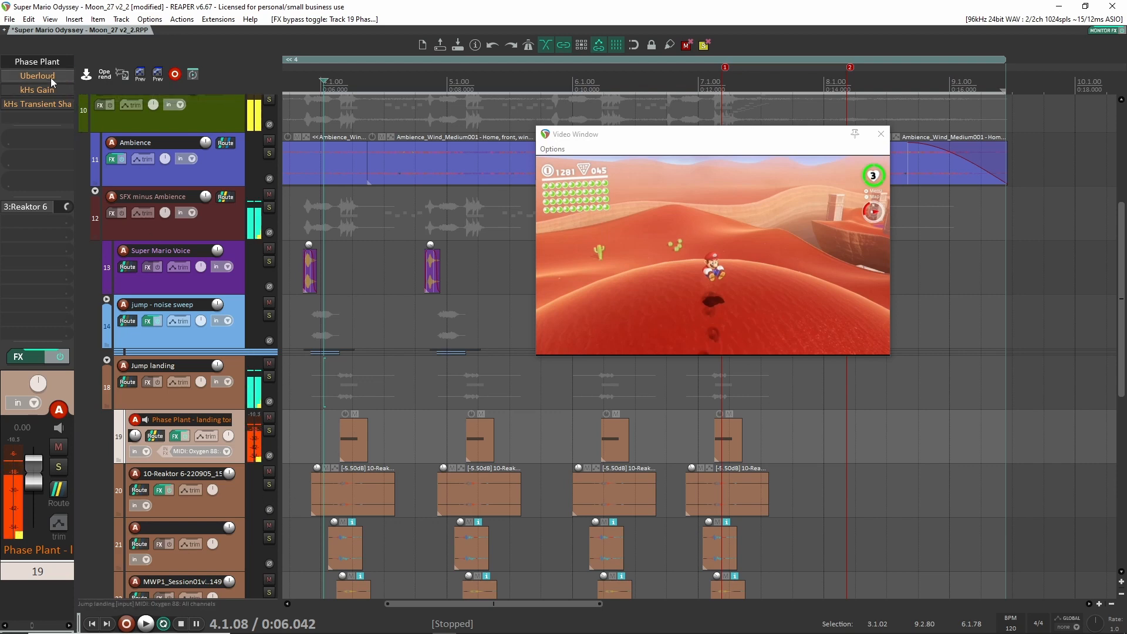
Step: Re-enable Uberloud on the landing tonal track, review its settings, and close it
{"action": "left_click", "coordinate": [34, 78], "text": "shift"}
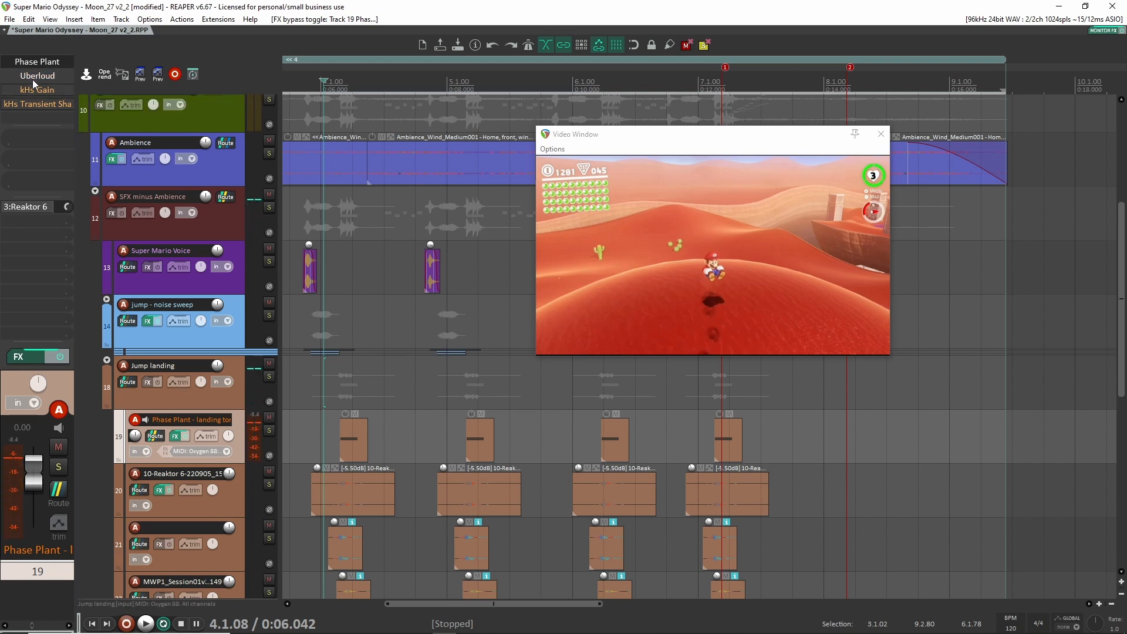
{"action": "left_click", "coordinate": [33, 79]}
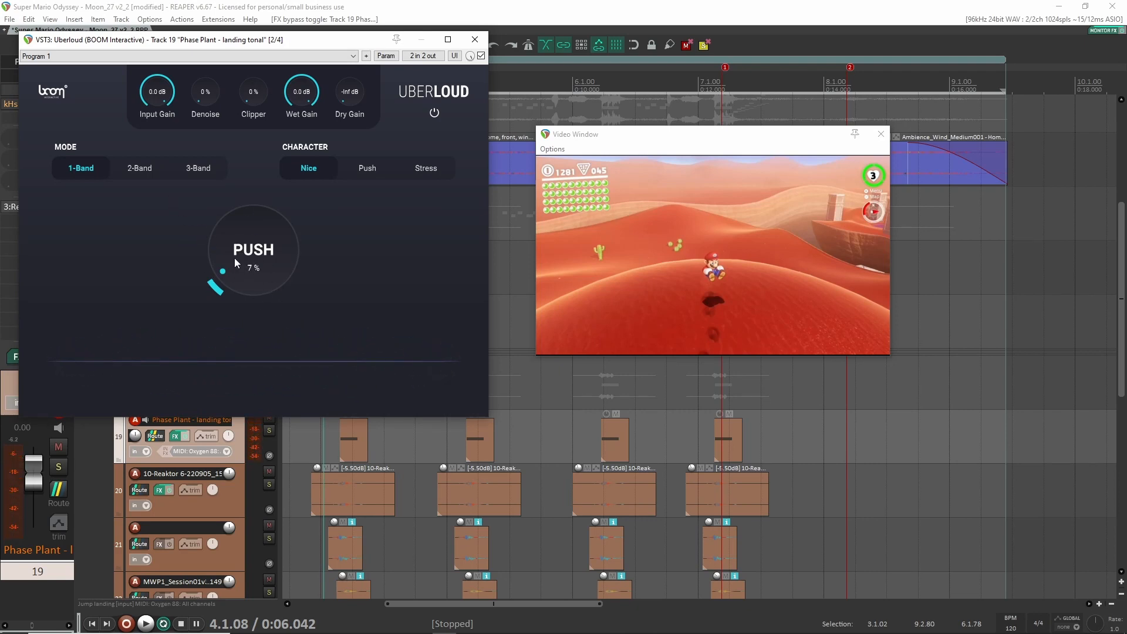
{"action": "left_click", "coordinate": [475, 39]}
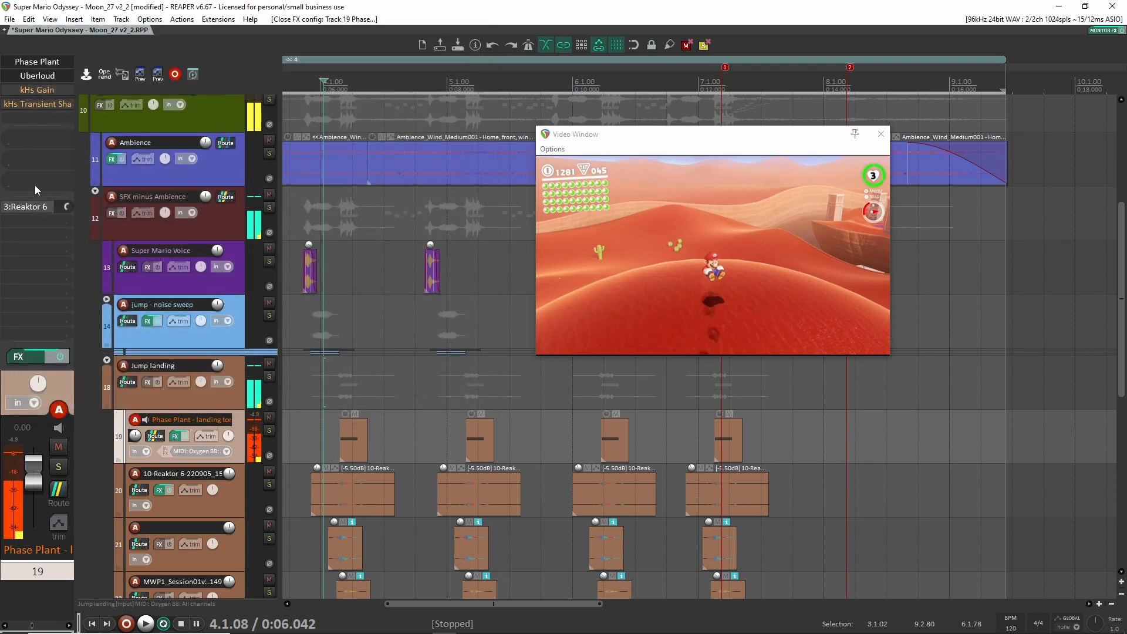
Step: Re-enable kHs Gain and kHs Transient Shaper, reviewing each one's settings, and briefly reopen Phase Plant to audition the full chain
{"action": "left_click", "coordinate": [33, 88]}
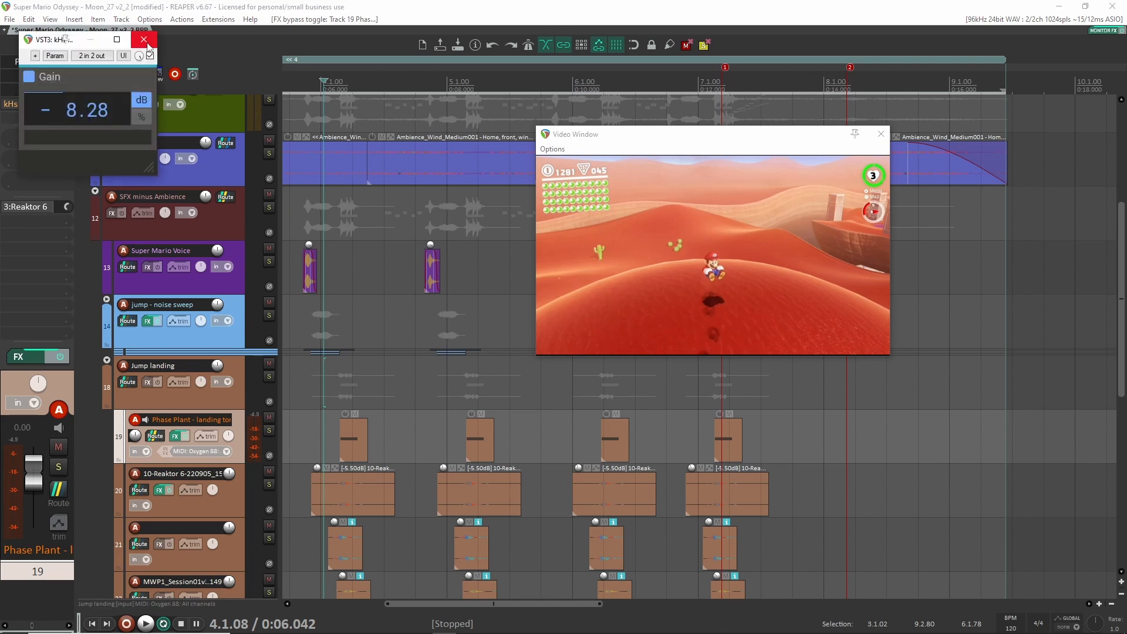
{"action": "left_click", "coordinate": [143, 40]}
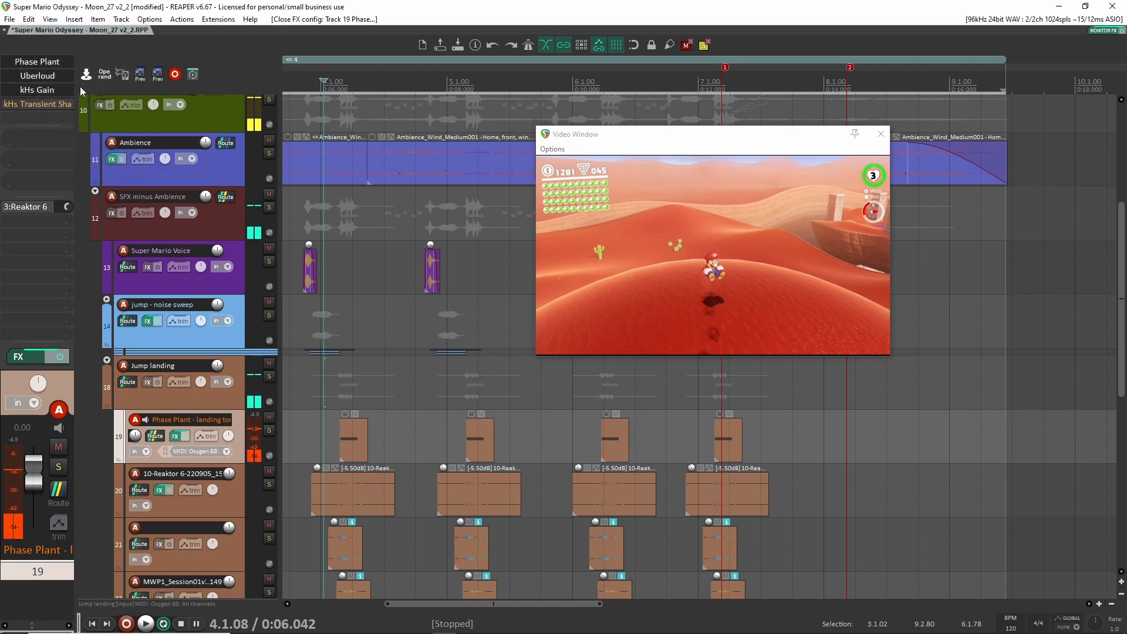
{"action": "left_click", "coordinate": [44, 106]}
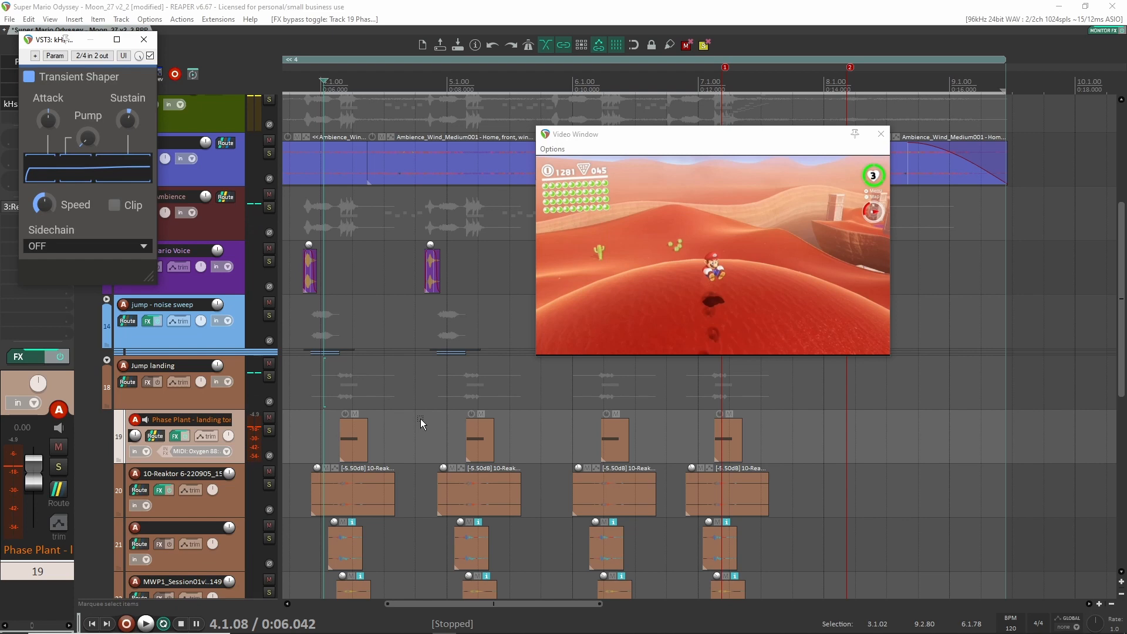
{"action": "left_click", "coordinate": [144, 40]}
{"action": "left_click", "coordinate": [37, 62]}
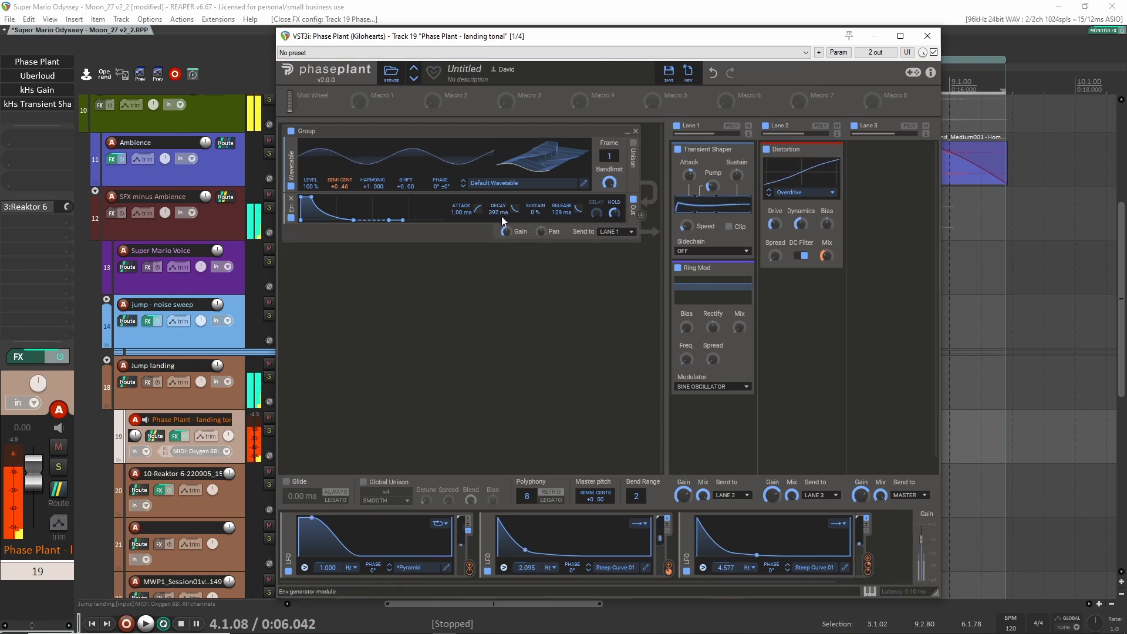
{"action": "left_click", "coordinate": [927, 36]}
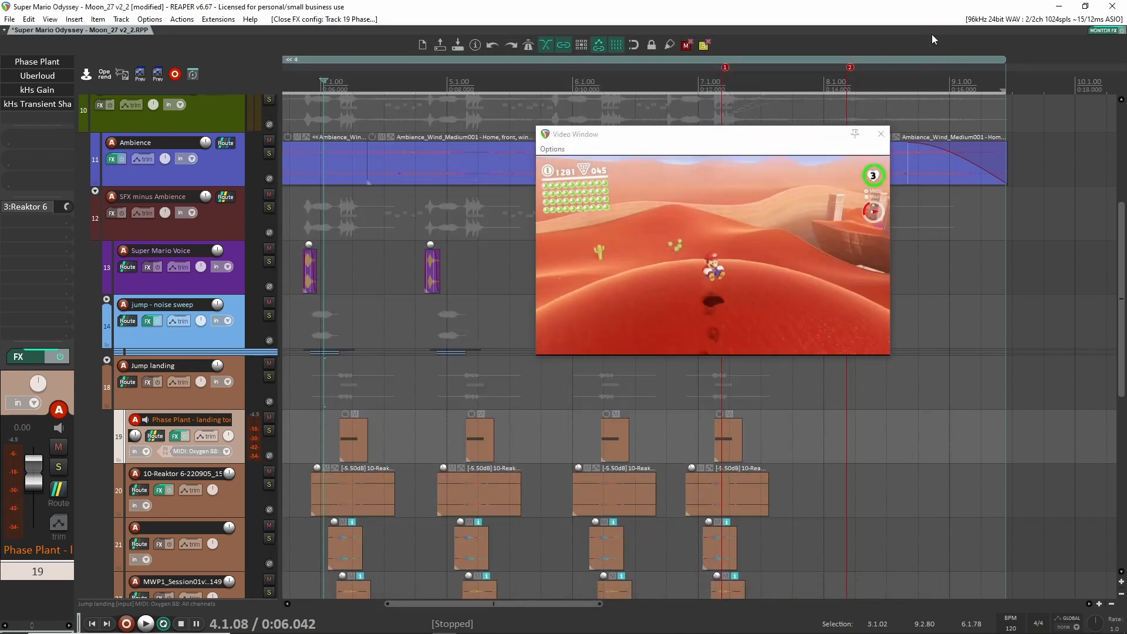
Step: Solo the 10-Reaktor 6 track in the Jump landing folder and play it several times over the first landing
{"action": "scroll", "coordinate": [256, 411], "scroll_direction": "down", "scroll_amount": 3}
{"action": "left_click", "coordinate": [226, 347]}
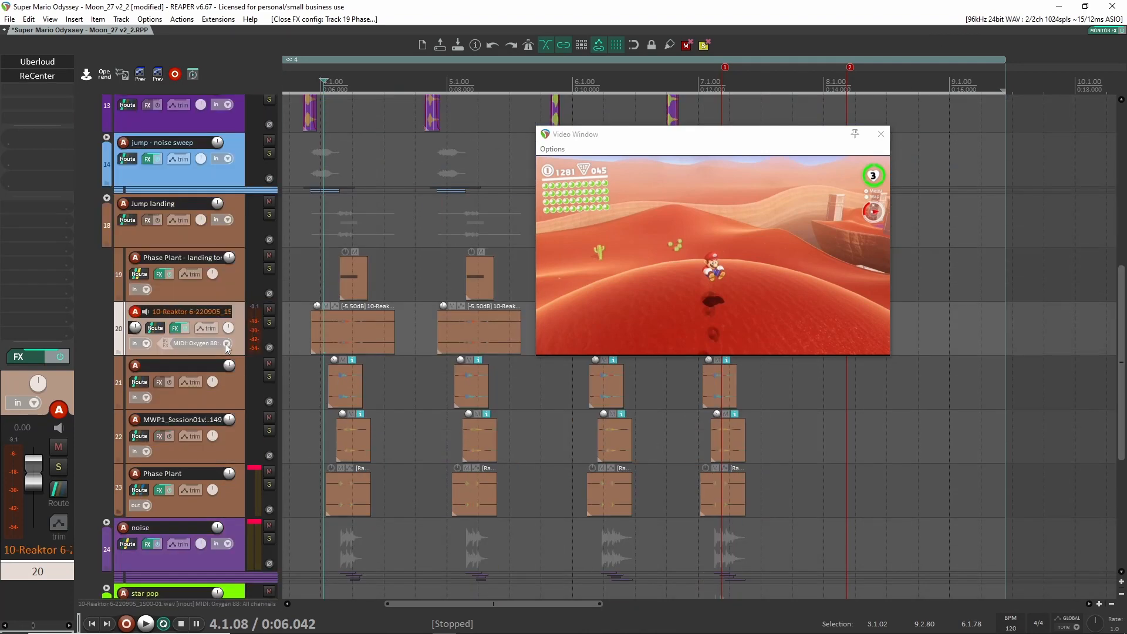
{"action": "left_click", "coordinate": [269, 323]}
{"action": "key", "text": "space"}
{"action": "key", "text": "space"}
{"action": "key", "text": "space"}
{"action": "key", "text": "space"}
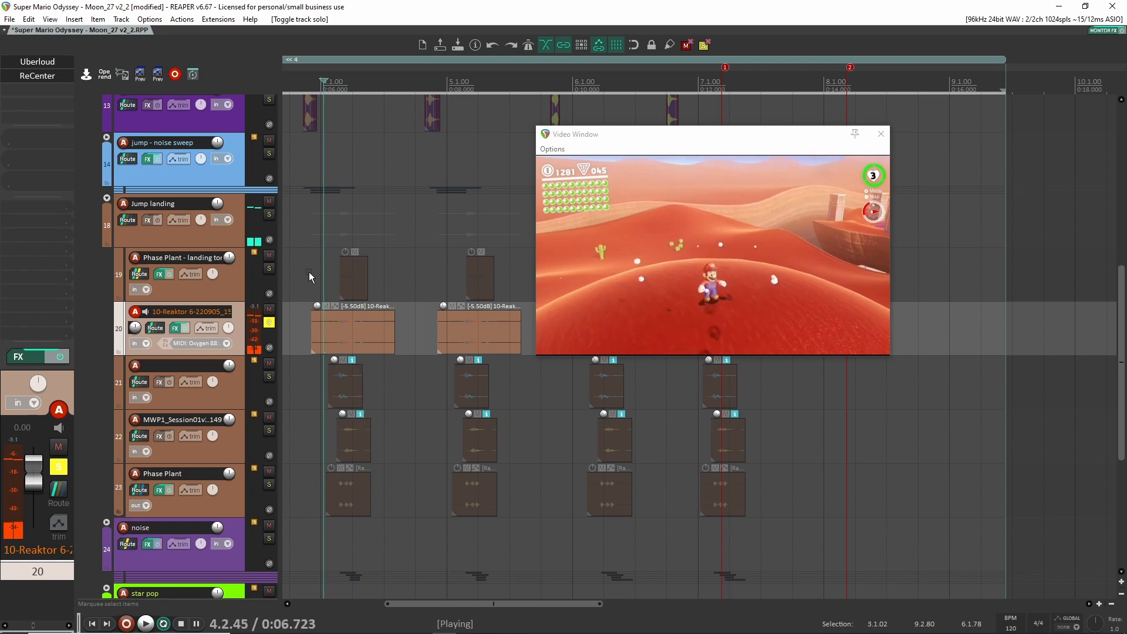
Step: Switch the solo from the 10-Reaktor 6 track to unnamed track 21, and from there to MWP1_Session track 22, auditioning each layer alone
{"action": "left_click", "coordinate": [270, 323]}
{"action": "left_click", "coordinate": [270, 377]}
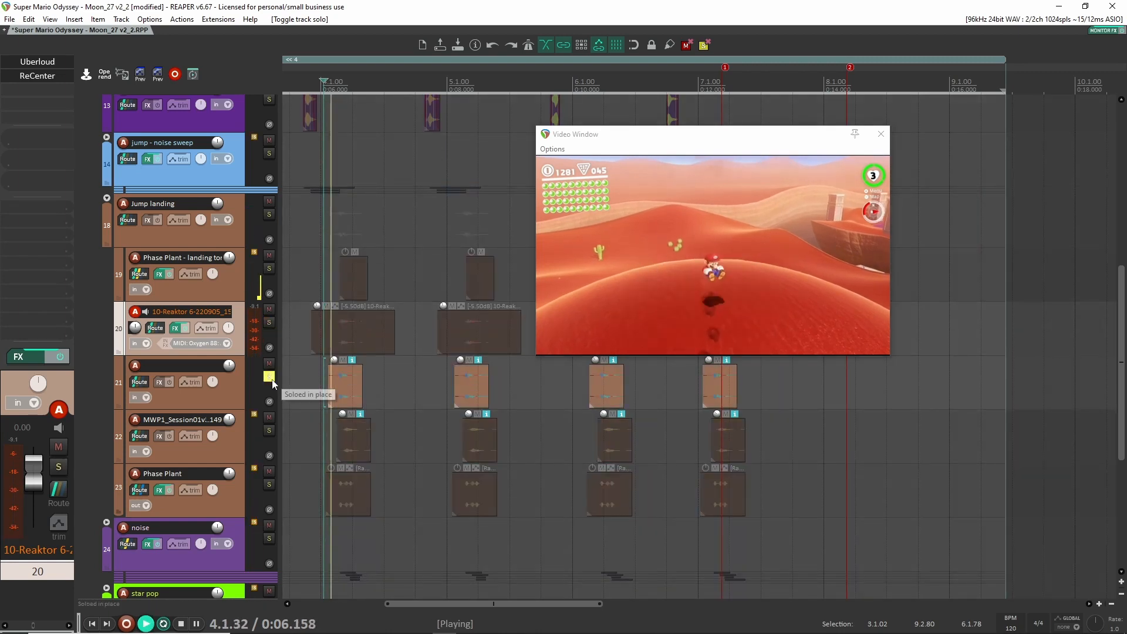
{"action": "left_click", "coordinate": [270, 376]}
{"action": "left_click", "coordinate": [269, 431]}
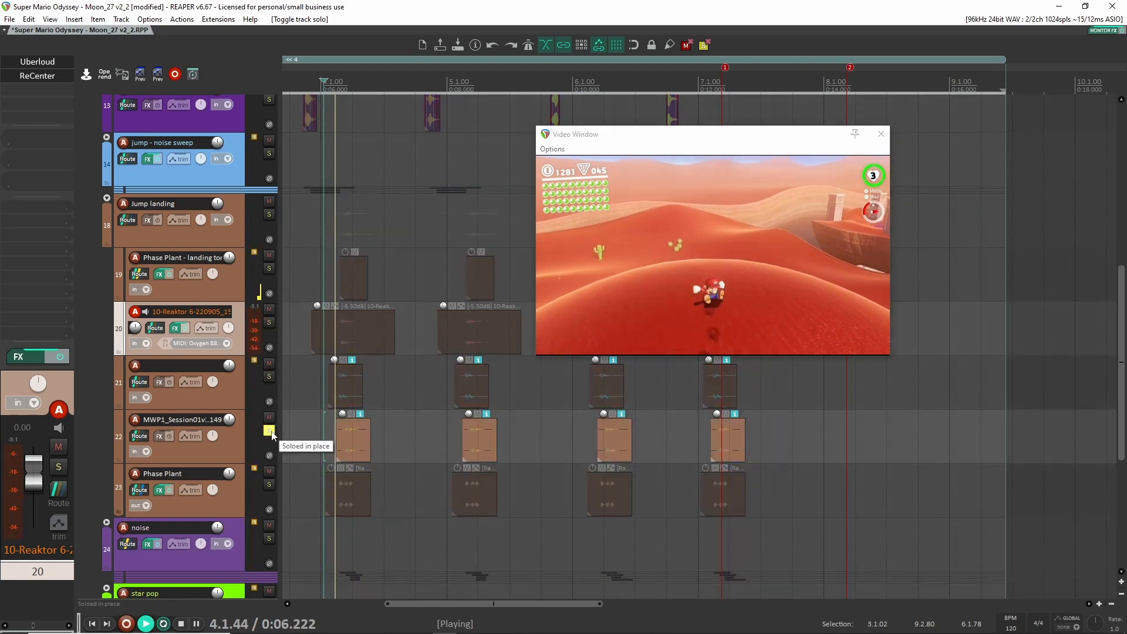
Step: Add track 21 and the 10-Reaktor 6 track to the solo and play the three landing layers together several times
{"action": "left_click", "coordinate": [270, 376]}
{"action": "left_click", "coordinate": [269, 323]}
{"action": "key", "text": "space"}
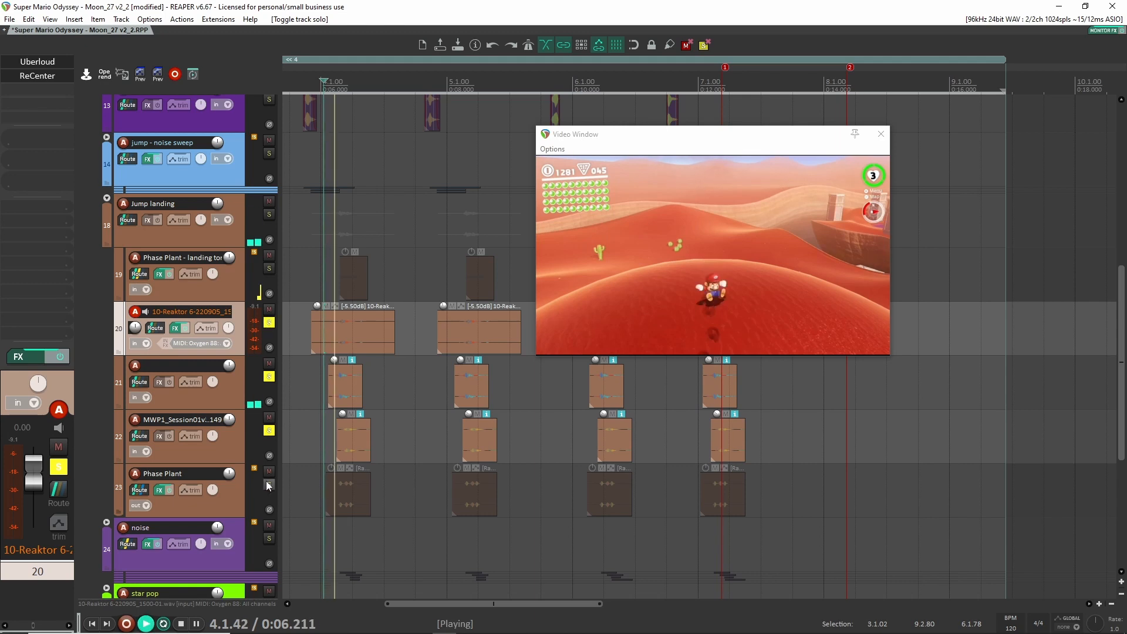
{"action": "key", "text": "space"}
{"action": "key", "text": "space"}
{"action": "key", "text": "space"}
{"action": "key", "text": "space"}
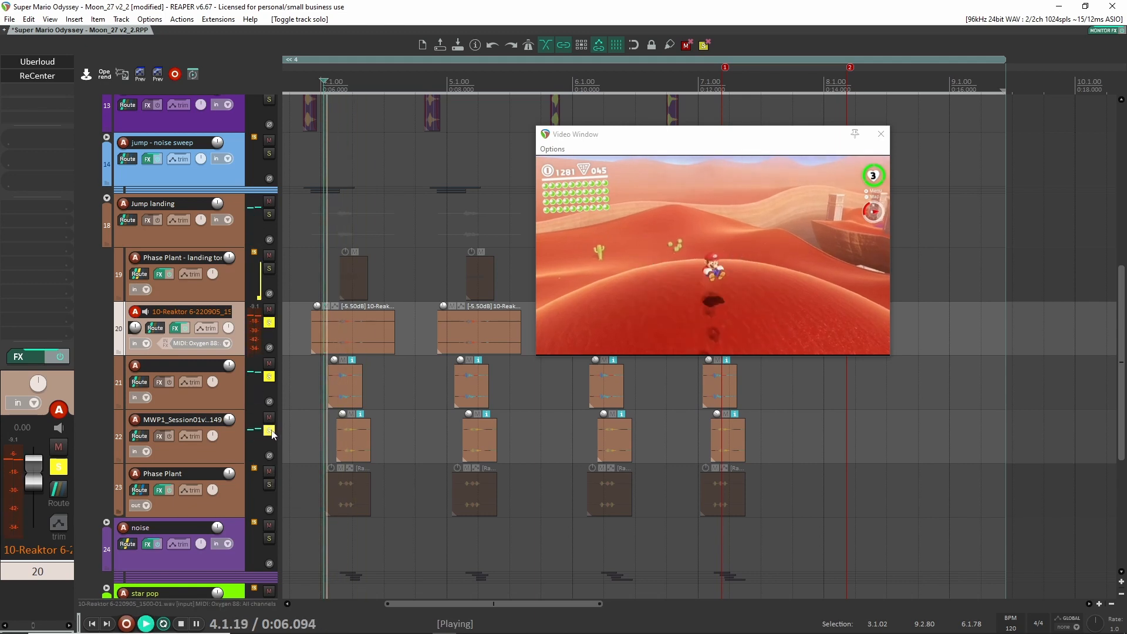
{"action": "key", "text": "space"}
Step: Clear the solos on tracks 20 to 22 and examine their audio items around the first landing
{"action": "left_click_drag", "start_coordinate": [270, 431], "coordinate": [268, 324]}
{"action": "scroll", "coordinate": [306, 351], "scroll_direction": "up", "scroll_amount": 6}
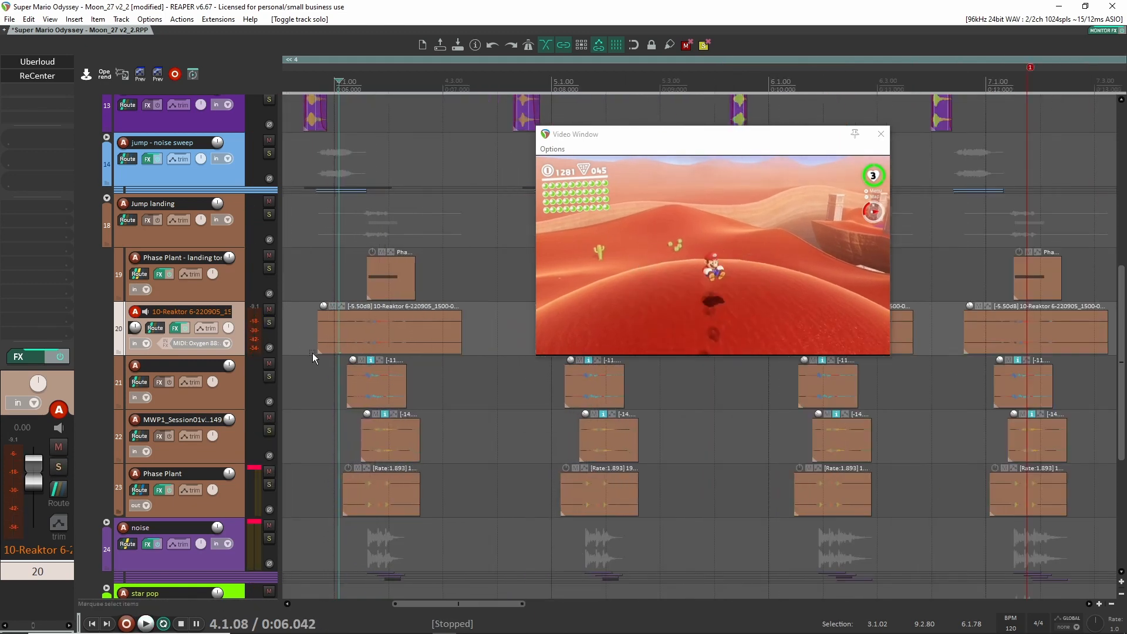
{"action": "scroll", "coordinate": [403, 389], "scroll_direction": "up", "scroll_amount": 3}
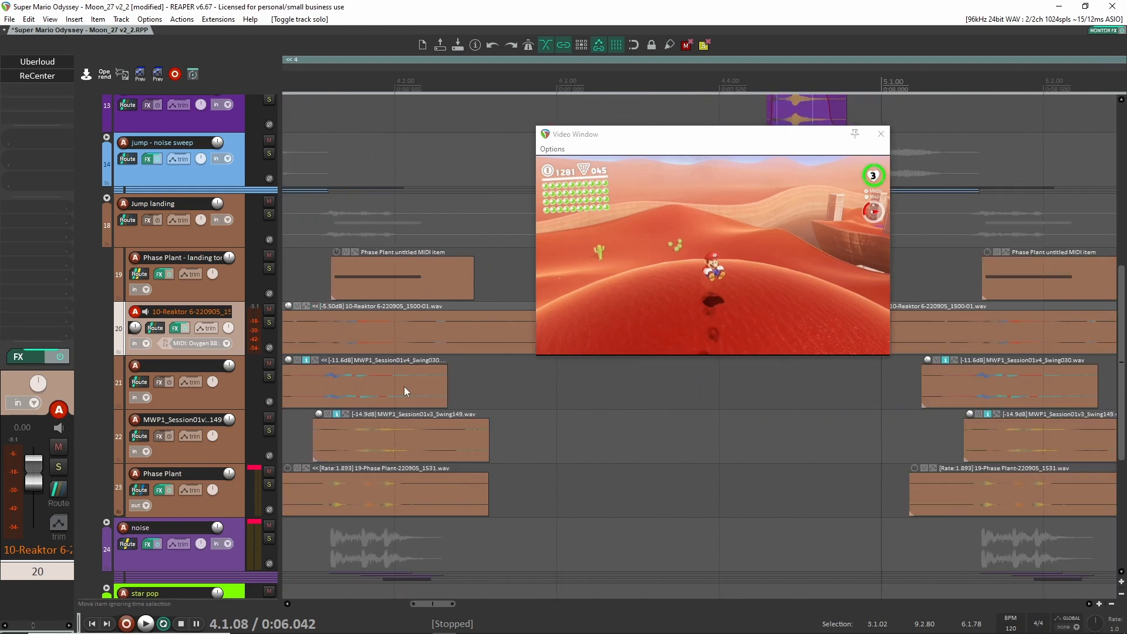
{"action": "scroll", "coordinate": [404, 386], "scroll_direction": "down", "scroll_amount": 5}
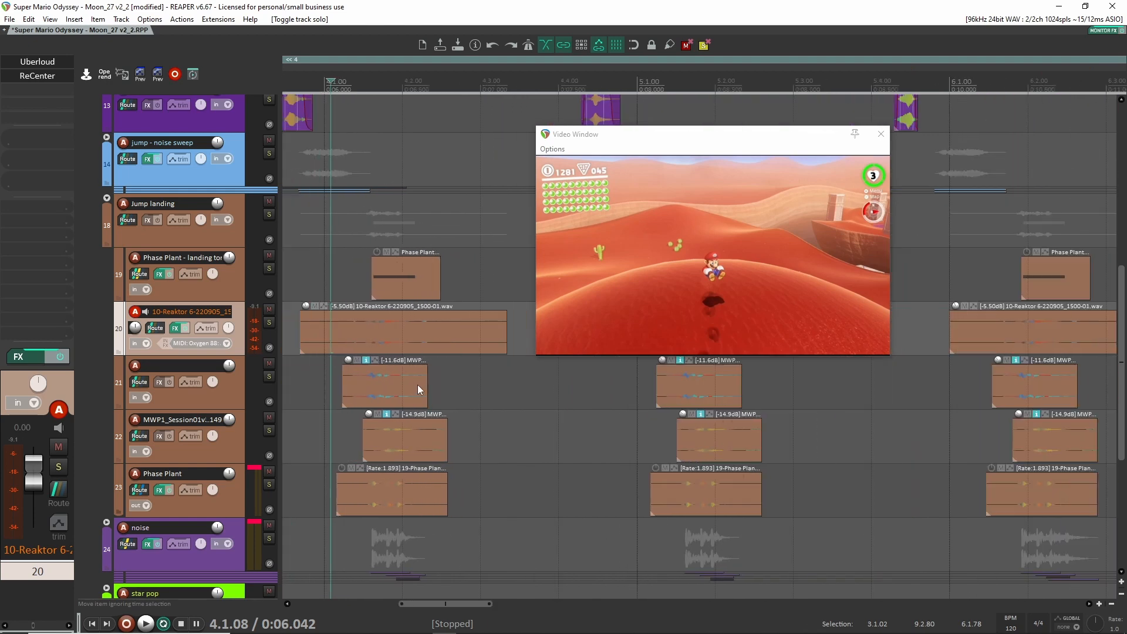
Step: Review the Uberloud and ReCenter settings on the 10-Reaktor 6 track, closing each plugin
{"action": "left_click", "coordinate": [38, 64]}
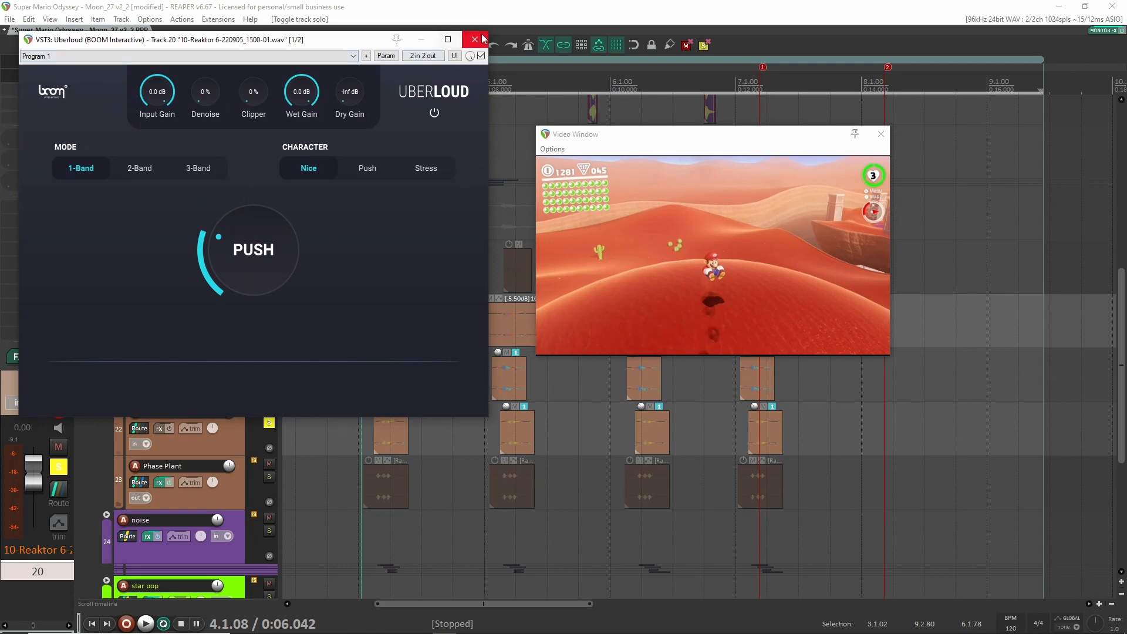
{"action": "left_click", "coordinate": [476, 40]}
{"action": "left_click", "coordinate": [46, 76]}
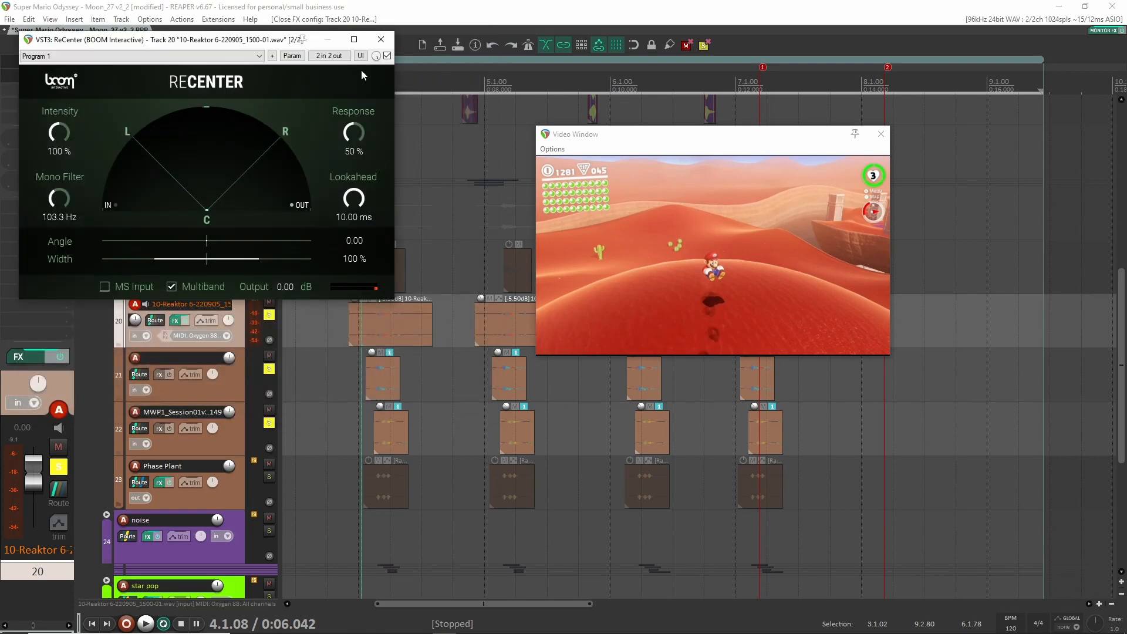
{"action": "left_click", "coordinate": [381, 40]}
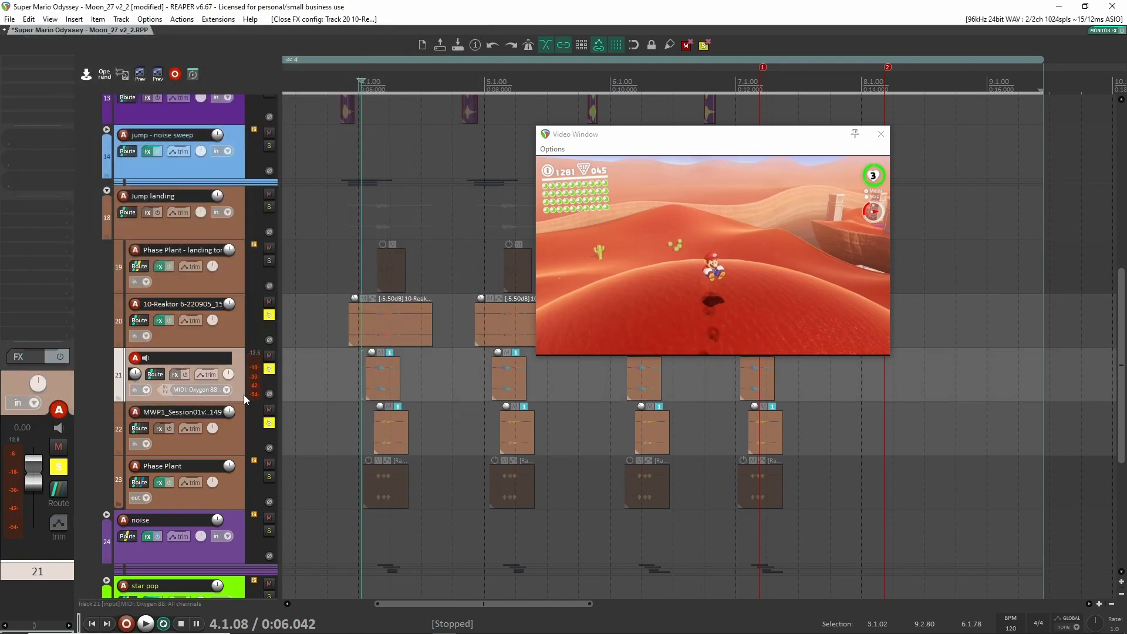
Step: Check tracks 22 and 21 for effects and clear the solos on tracks 20, 21 and 22
{"action": "left_click", "coordinate": [240, 446]}
{"action": "scroll", "coordinate": [475, 420], "scroll_direction": "up", "scroll_amount": 3}
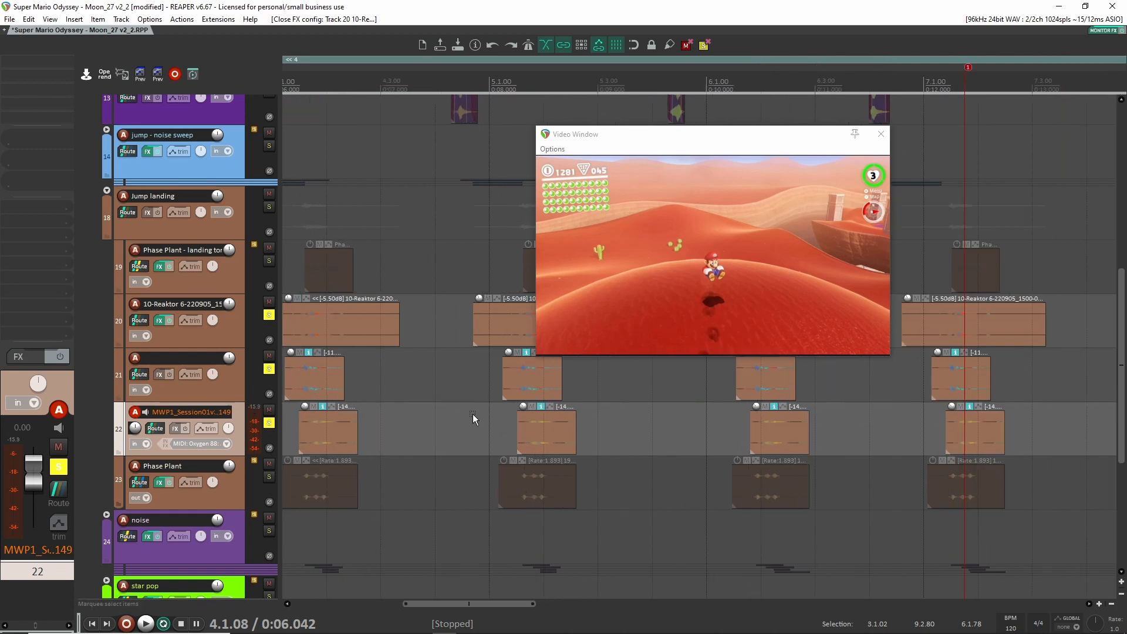
{"action": "scroll", "coordinate": [429, 409], "scroll_direction": "down", "scroll_amount": 3}
{"action": "left_click", "coordinate": [220, 392]}
{"action": "left_click", "coordinate": [269, 369]}
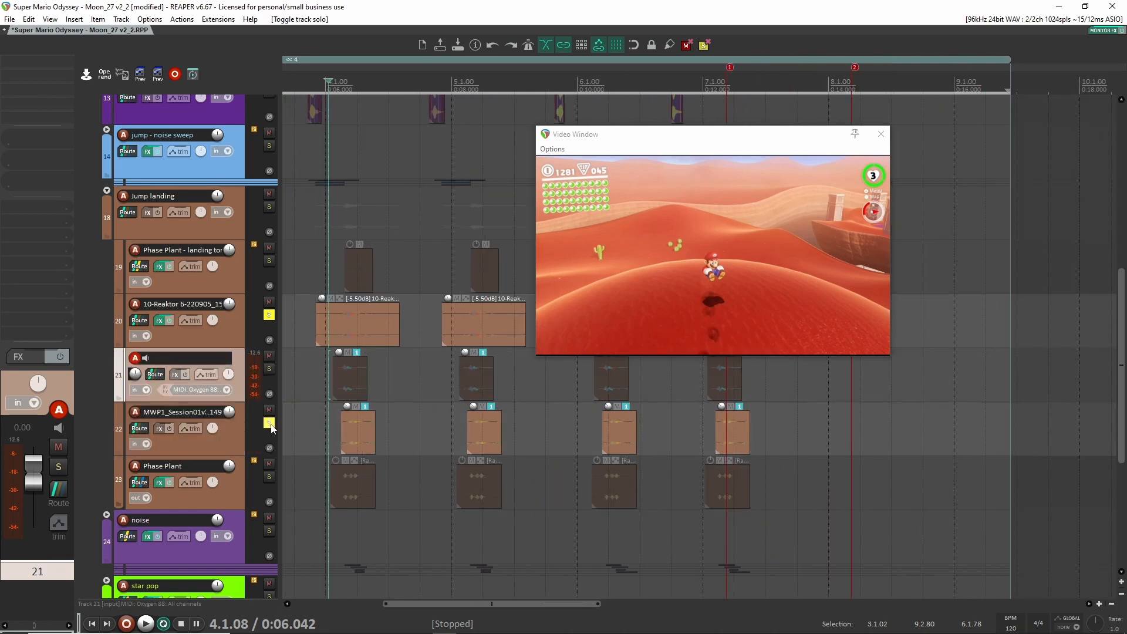
{"action": "left_click", "coordinate": [269, 422]}
{"action": "left_click", "coordinate": [269, 315]}
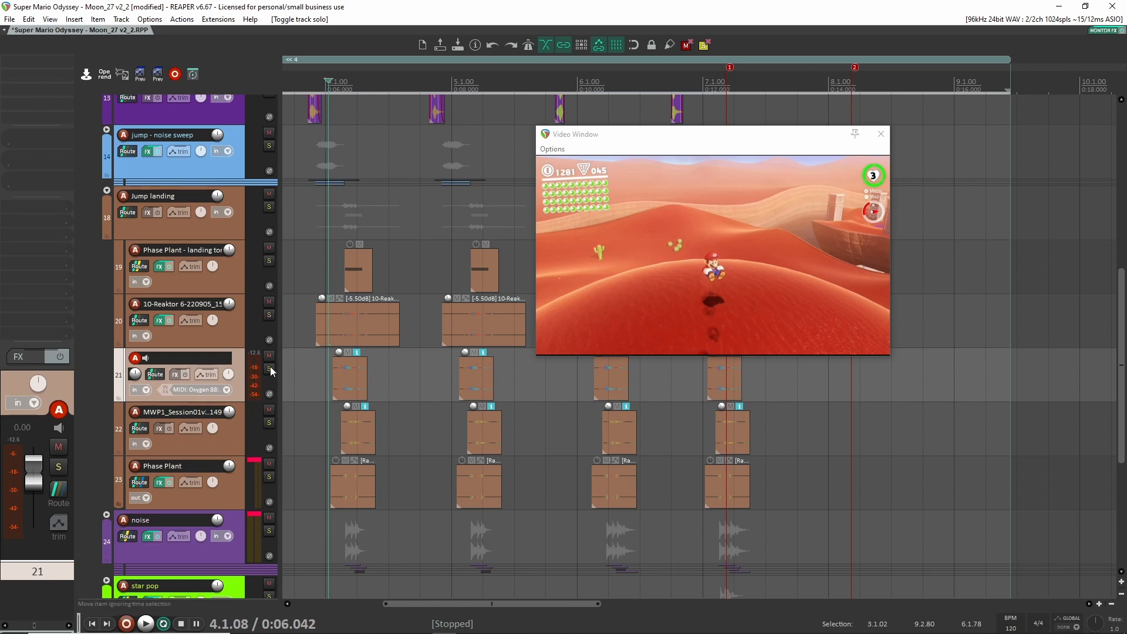
Step: Audition the landing tonal track together with tracks 20 to 22, and clear their solos
{"action": "key", "text": "space"}
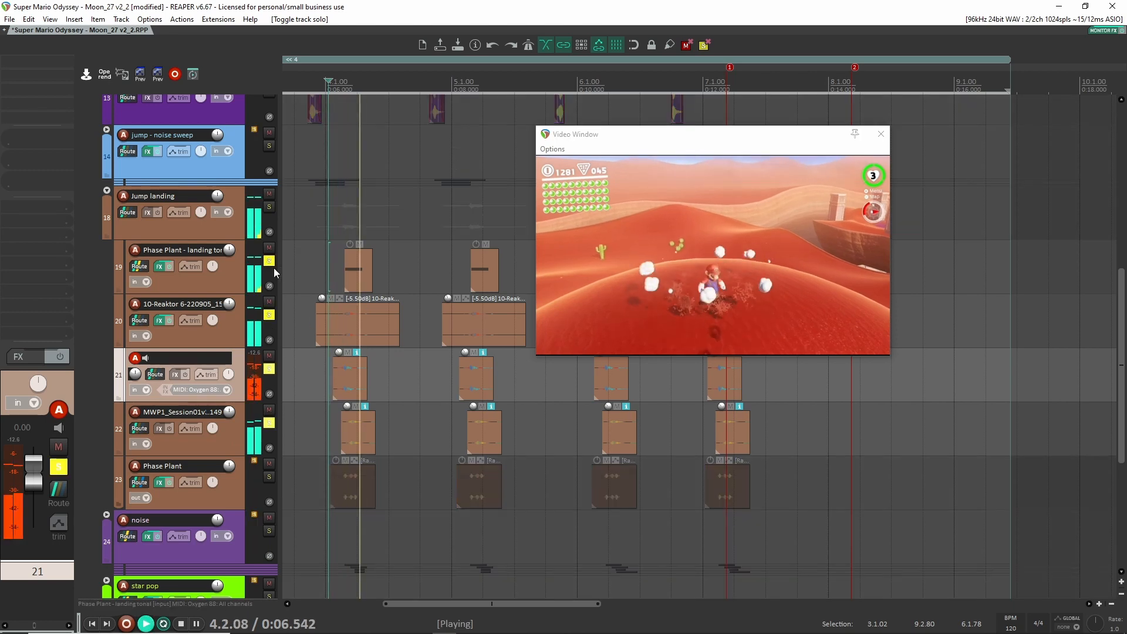
{"action": "key", "text": "space"}
{"action": "key", "text": "space"}
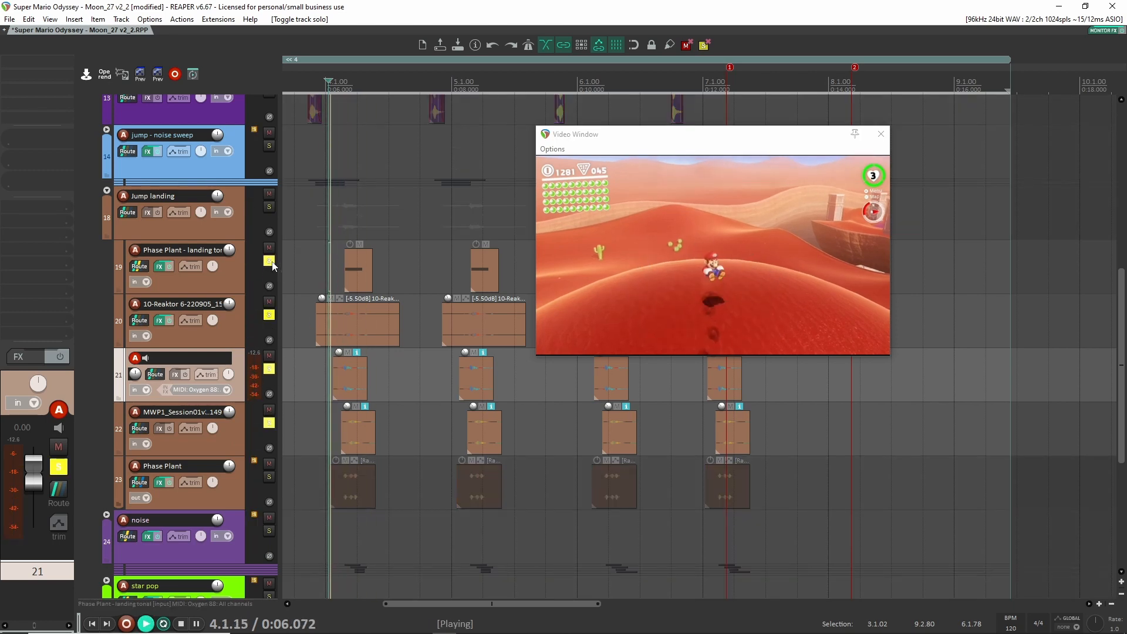
{"action": "key", "text": "space"}
{"action": "left_click", "coordinate": [269, 261]}
{"action": "left_click", "coordinate": [269, 314]}
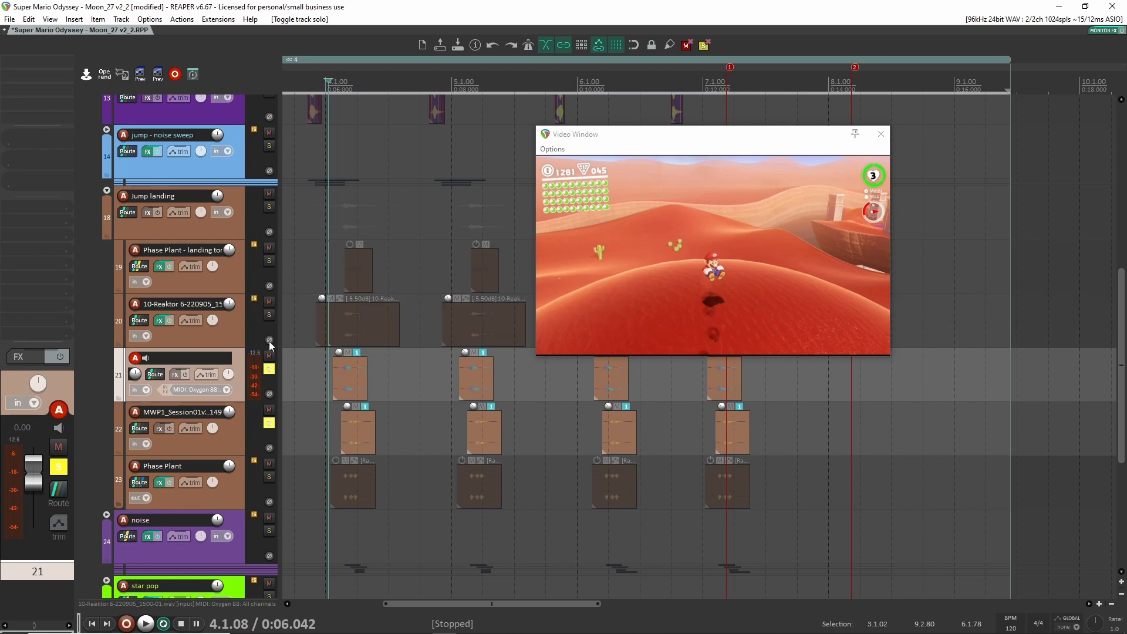
{"action": "left_click", "coordinate": [269, 369]}
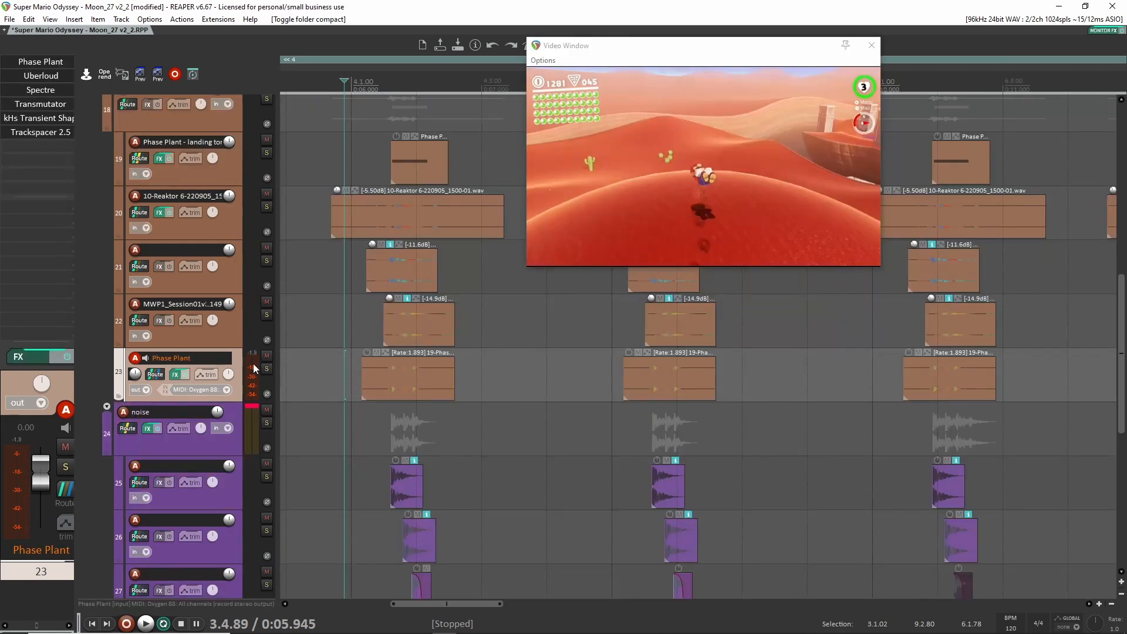
Step: Solo Phase Plant track 23 and play it repeatedly over the first landing
{"action": "left_click", "coordinate": [265, 368]}
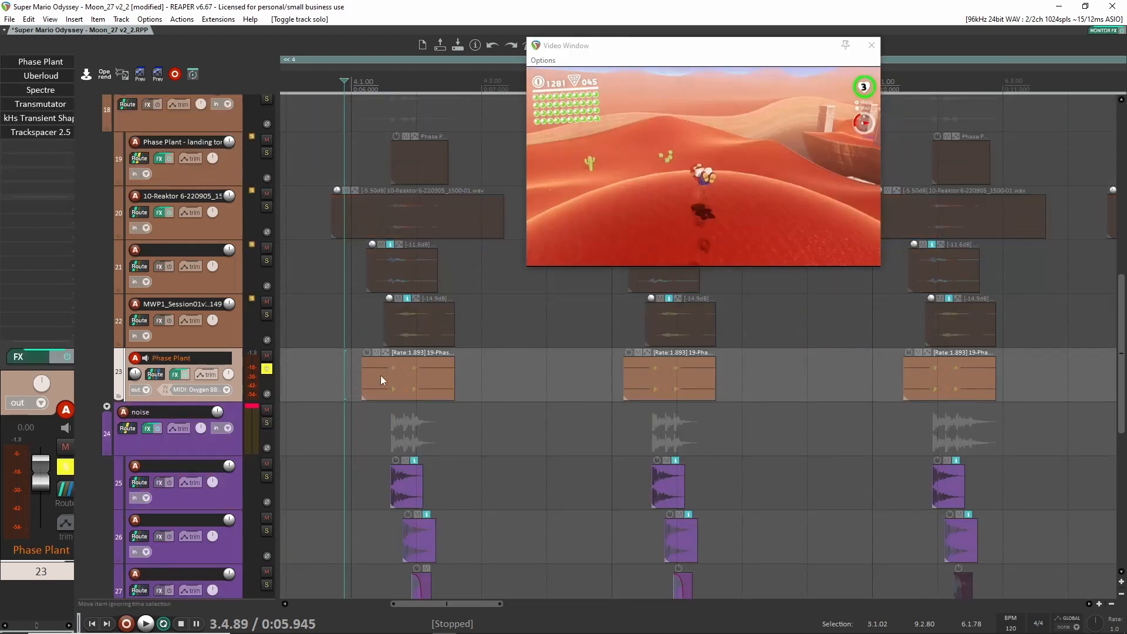
{"action": "key", "text": "space"}
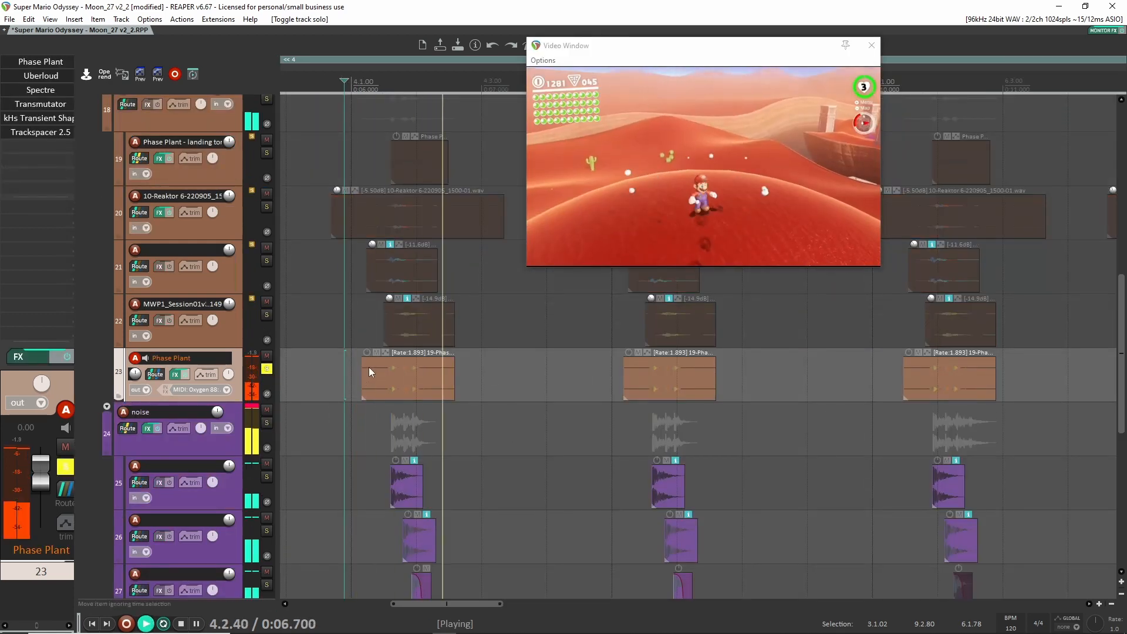
{"action": "key", "text": "space"}
{"action": "key", "text": "space"}
{"action": "key", "text": "space"}
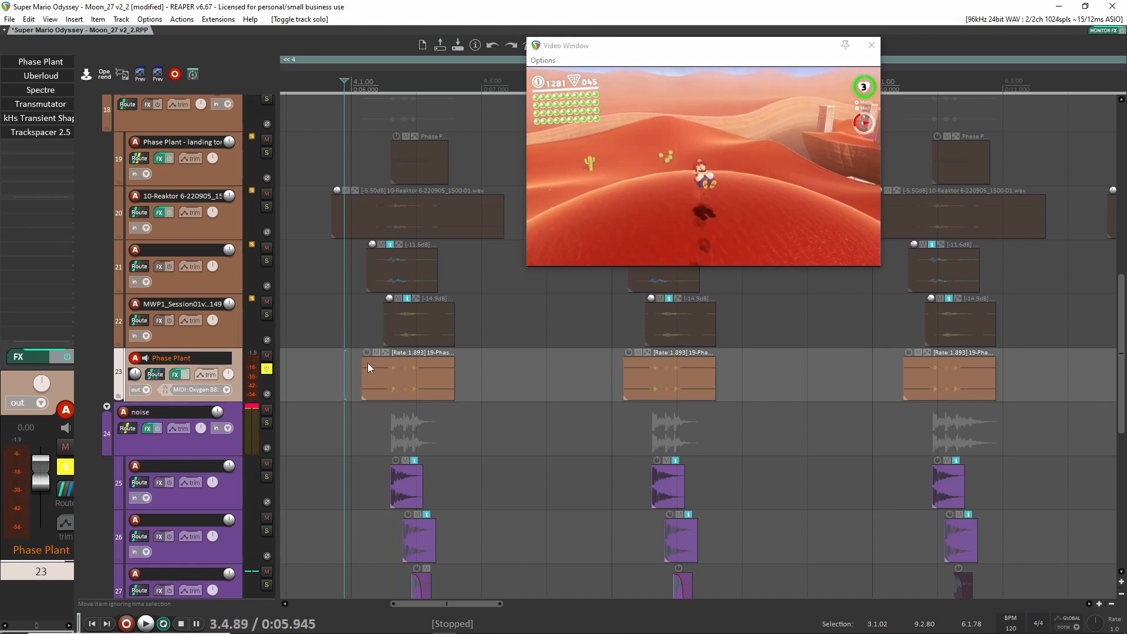
Step: Look over the noise folder's tracks, and review Transmutator's Morph settings on Phase Plant track 23 before closing it
{"action": "scroll", "coordinate": [370, 366], "scroll_direction": "down", "scroll_amount": 2}
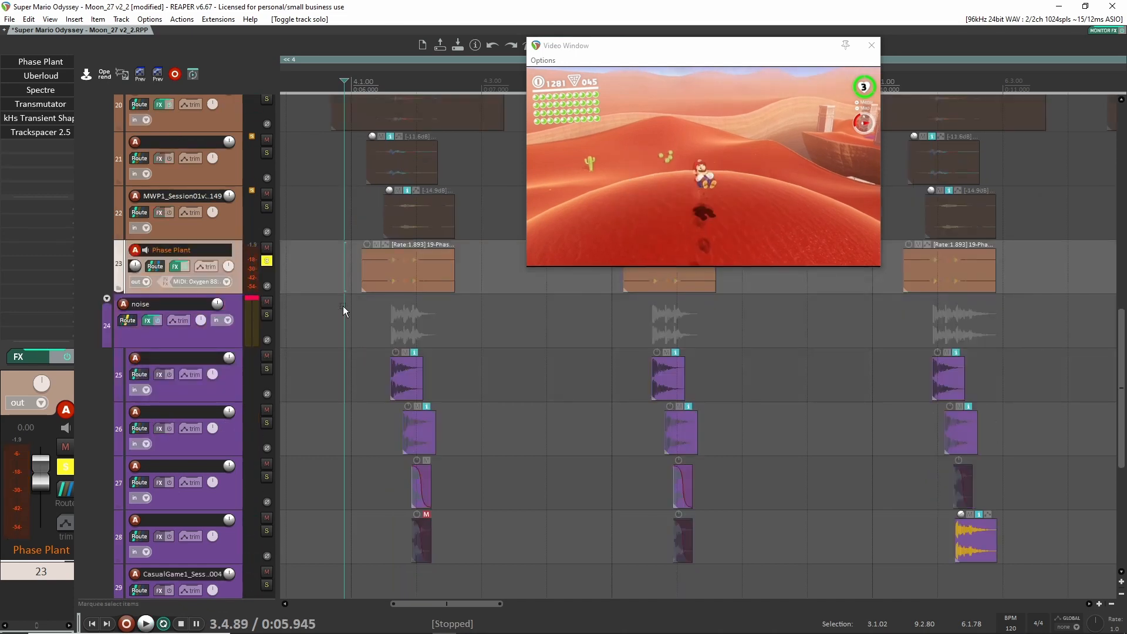
{"action": "left_click", "coordinate": [348, 412]}
{"action": "left_click", "coordinate": [235, 341]}
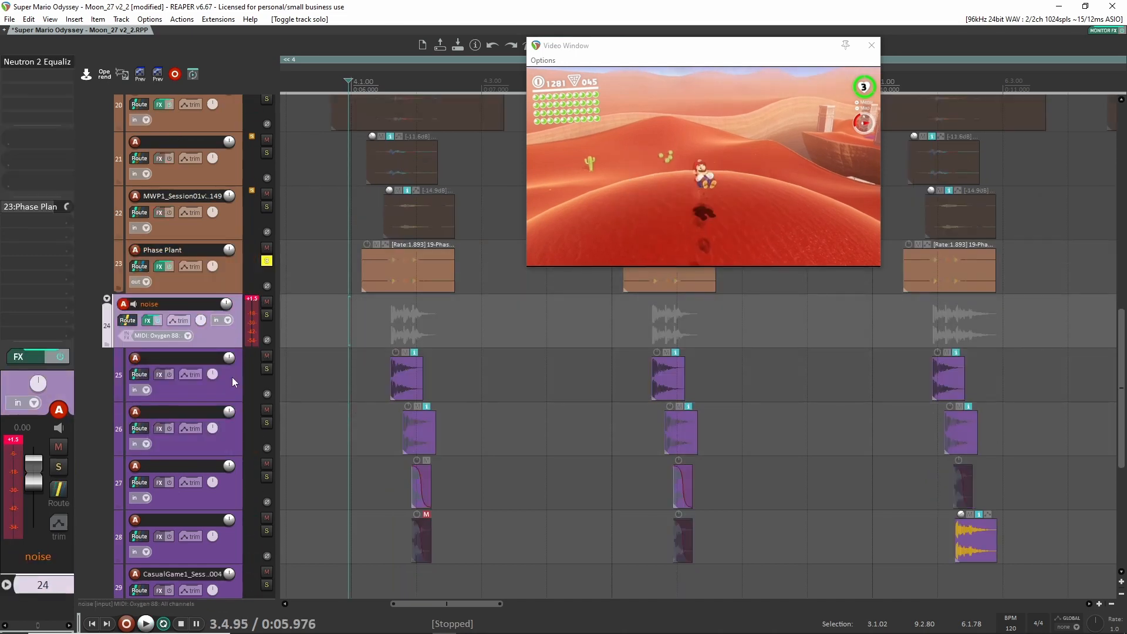
{"action": "left_click", "coordinate": [231, 377]}
{"action": "left_click", "coordinate": [241, 276]}
{"action": "left_click", "coordinate": [69, 105]}
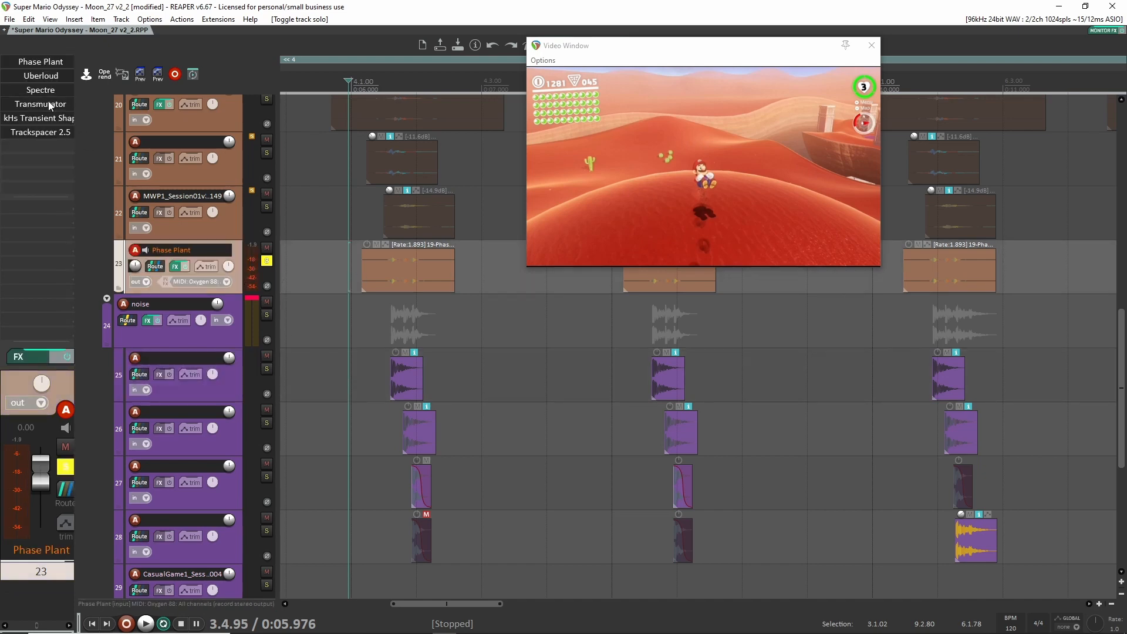
{"action": "left_click_drag", "start_coordinate": [947, 57], "coordinate": [778, 76]}
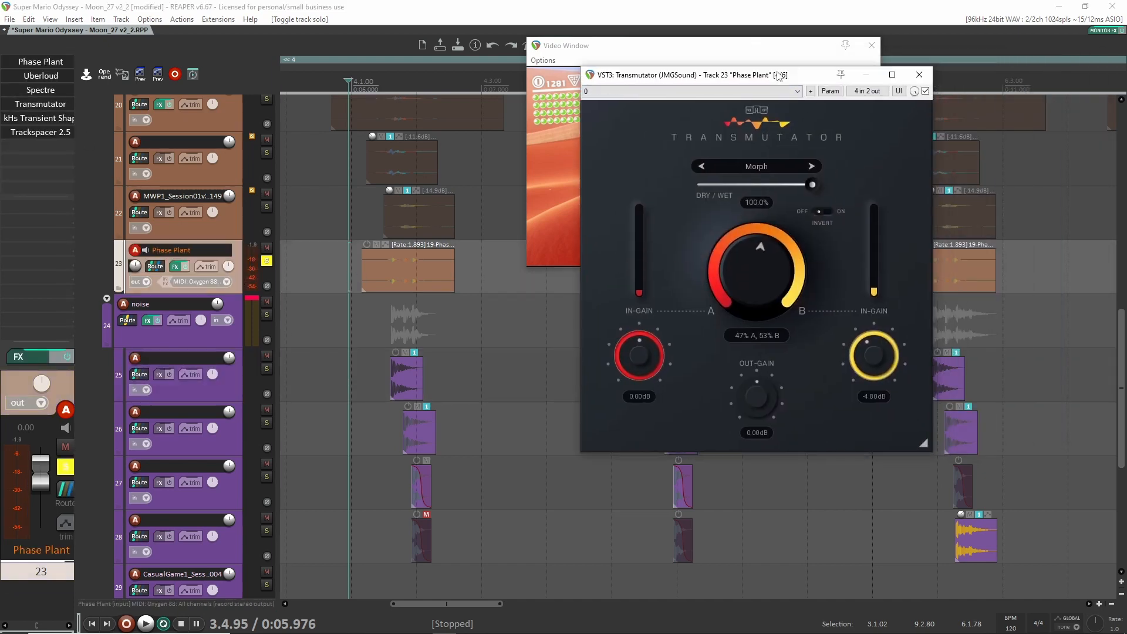
{"action": "left_click", "coordinate": [926, 78]}
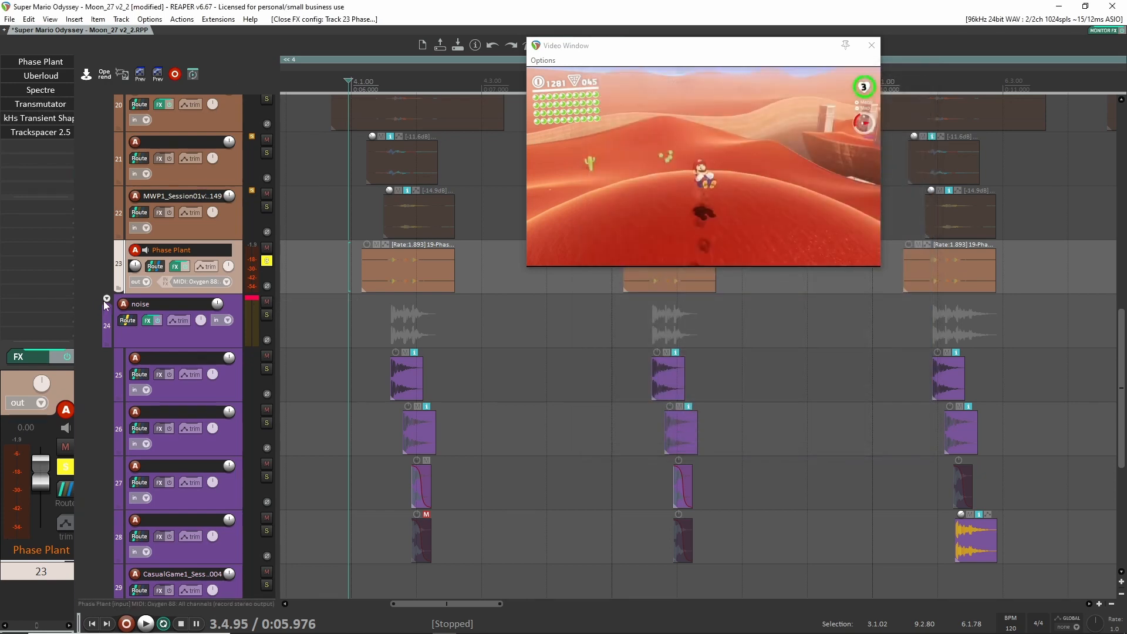
Step: Collapse the noise folder, bypass Transmutator on Phase Plant track 23, and replay the first landing
{"action": "left_click", "coordinate": [106, 299]}
{"action": "key", "text": "space"}
{"action": "key", "text": "space"}
{"action": "key", "text": "space"}
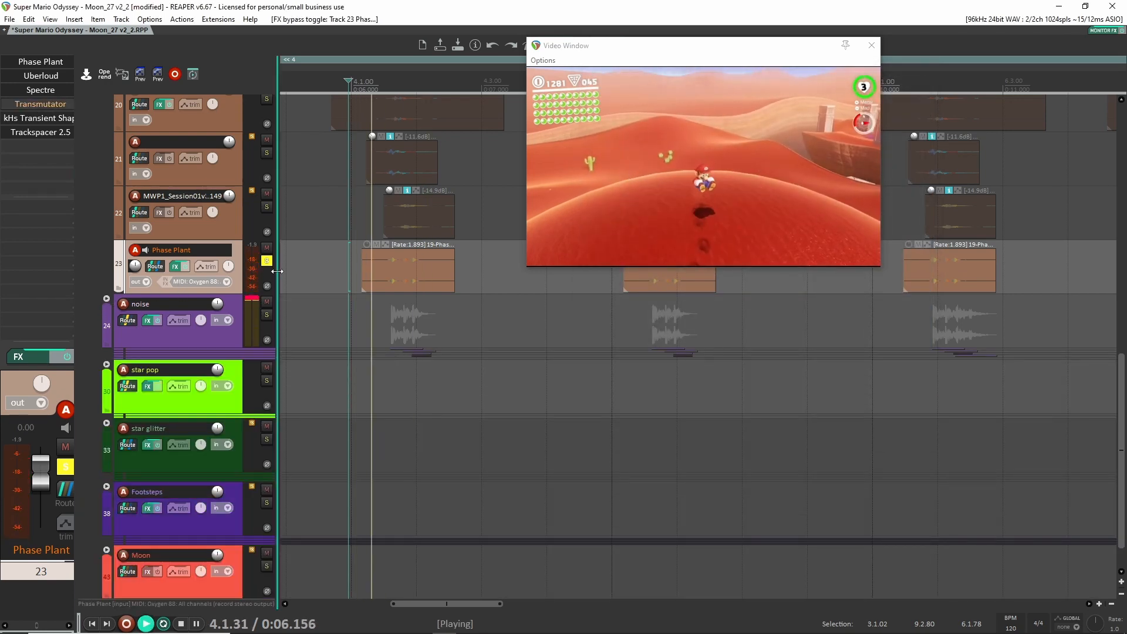
{"action": "key", "text": "space"}
{"action": "key", "text": "space"}
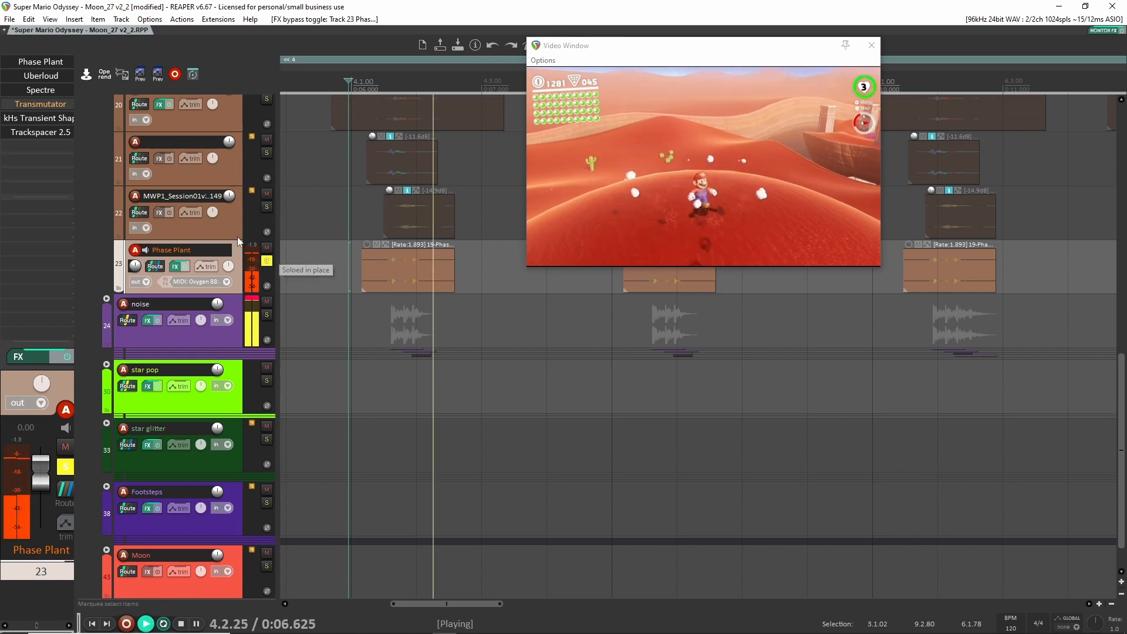
{"action": "key", "text": "space"}
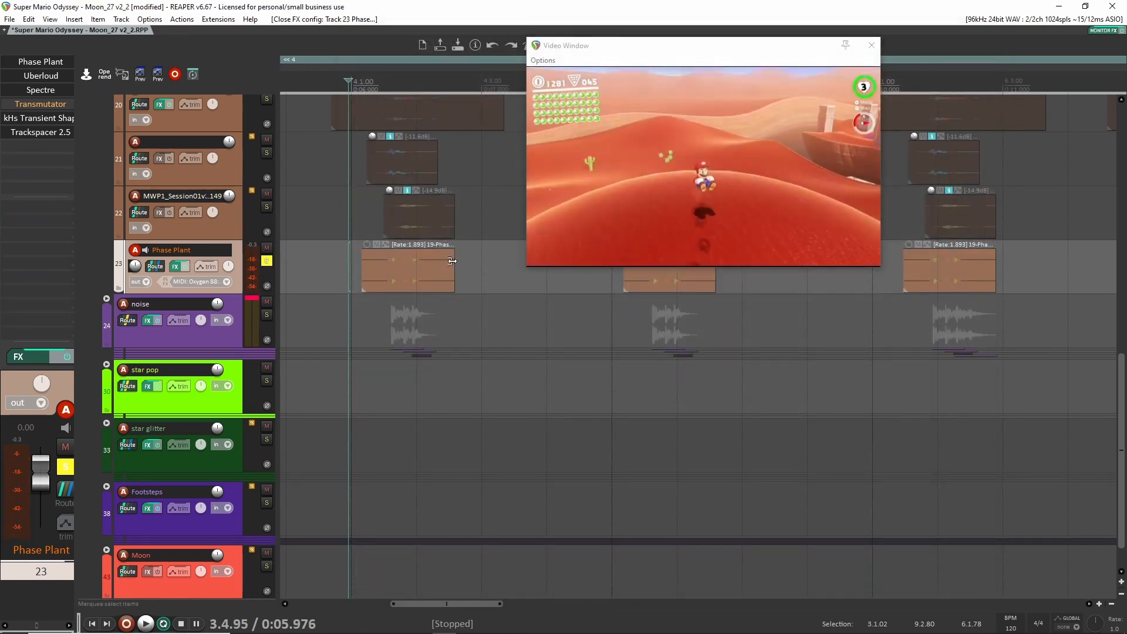
Step: Open the Phase Plant synth on track 23 to examine its sample generator and effect lanes
{"action": "left_click", "coordinate": [474, 272]}
{"action": "left_click", "coordinate": [41, 62]}
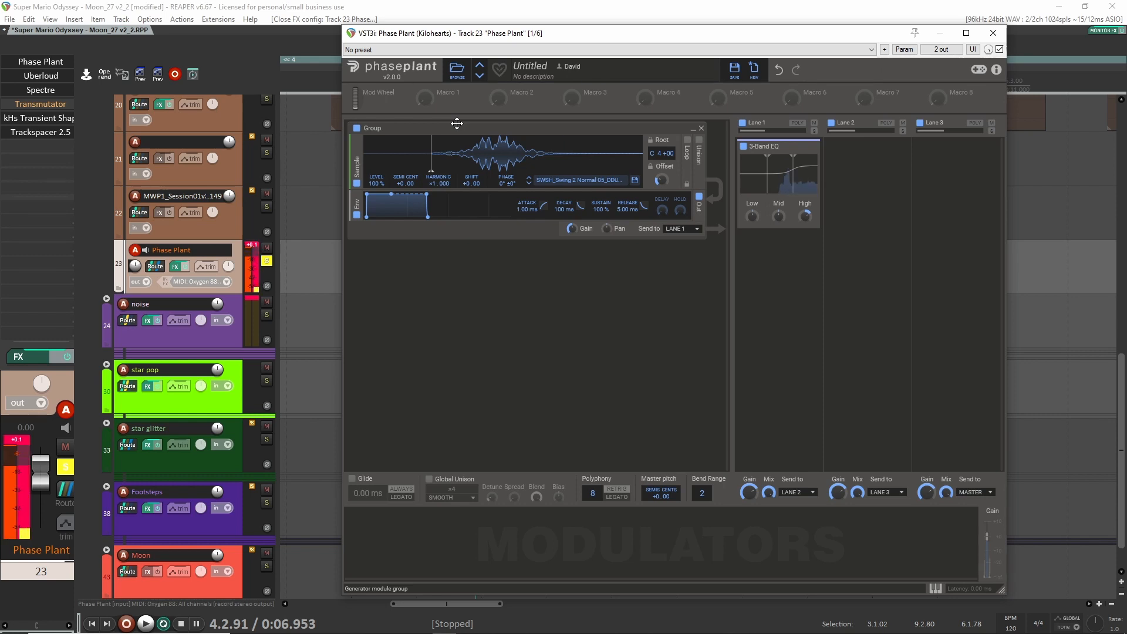
Step: Close the Phase Plant plugin window and select the Phase Plant track's audio item with the edit cursor at 4.1.48
{"action": "key", "text": "Escape"}
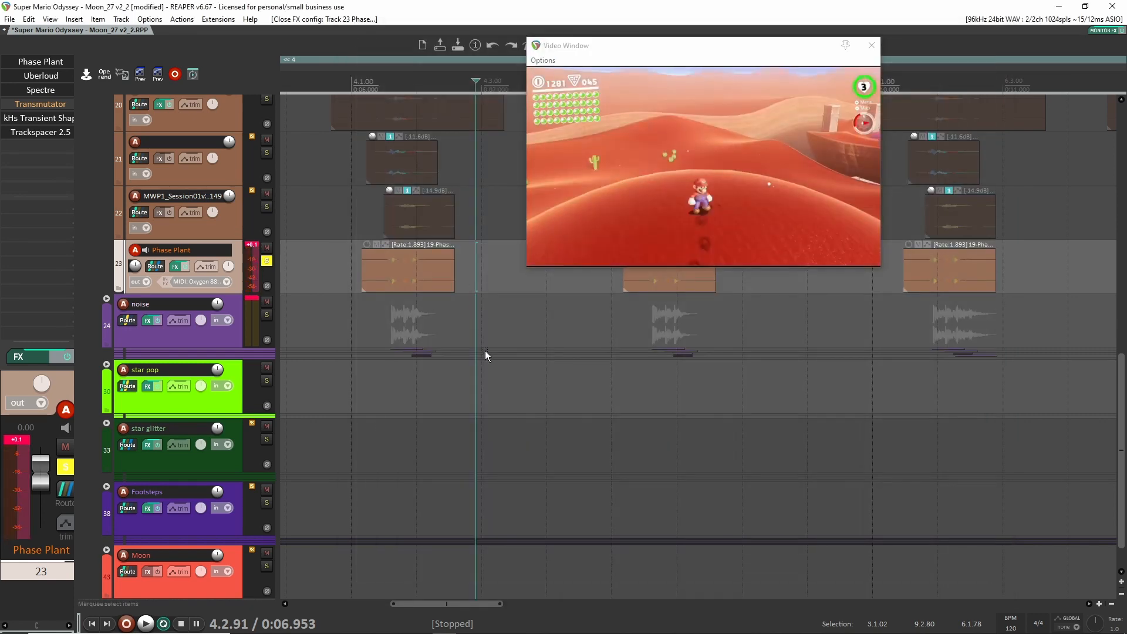
{"action": "scroll", "coordinate": [462, 346], "scroll_direction": "up", "scroll_amount": 5}
{"action": "left_click_drag", "start_coordinate": [367, 300], "coordinate": [409, 309]}
{"action": "scroll", "coordinate": [405, 306], "scroll_direction": "down", "scroll_amount": 2}
{"action": "scroll", "coordinate": [406, 282], "scroll_direction": "up", "scroll_amount": 3}
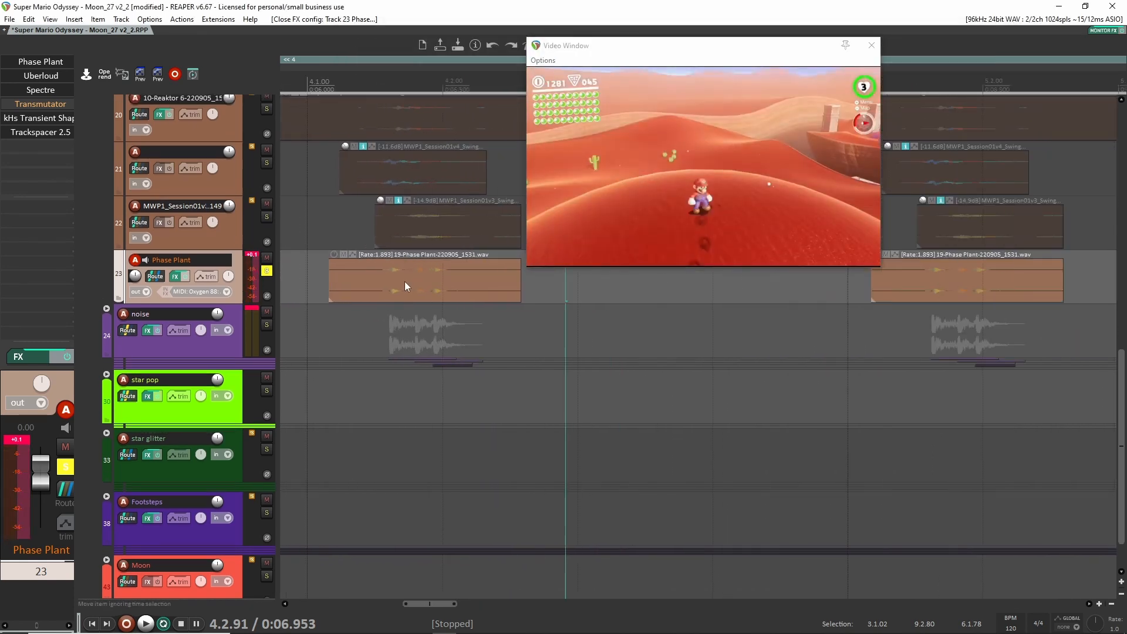
{"action": "scroll", "coordinate": [393, 280], "scroll_direction": "down", "scroll_amount": 3}
{"action": "left_click_drag", "start_coordinate": [481, 276], "coordinate": [685, 269]}
{"action": "scroll", "coordinate": [423, 307], "scroll_direction": "down", "scroll_amount": 1}
{"action": "scroll", "coordinate": [488, 299], "scroll_direction": "up", "scroll_amount": 1}
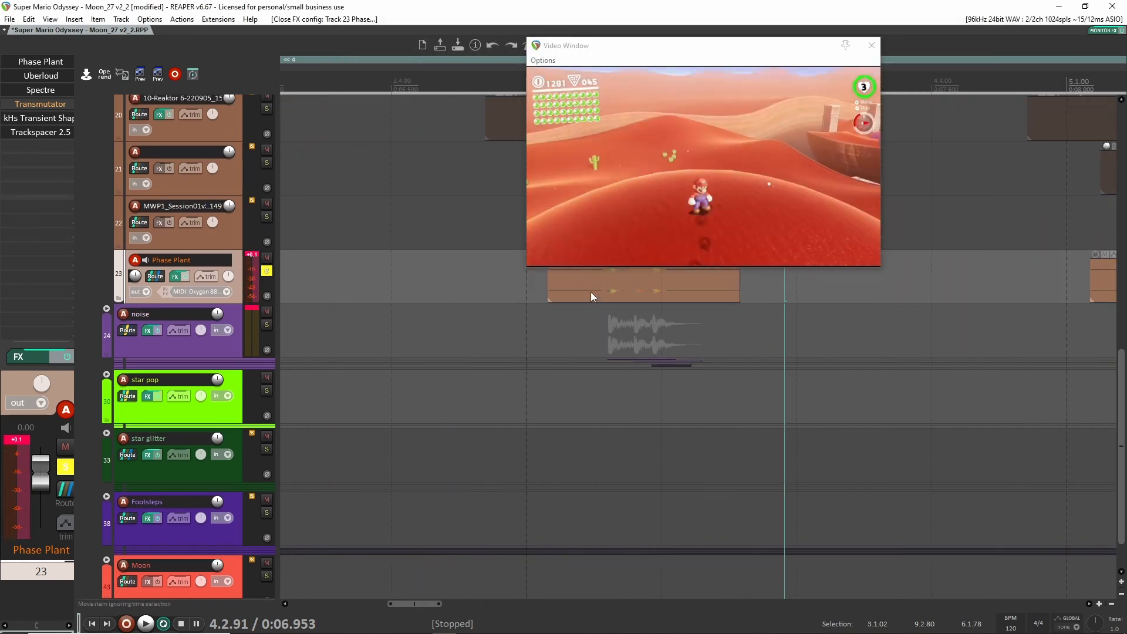
{"action": "left_click", "coordinate": [590, 292]}
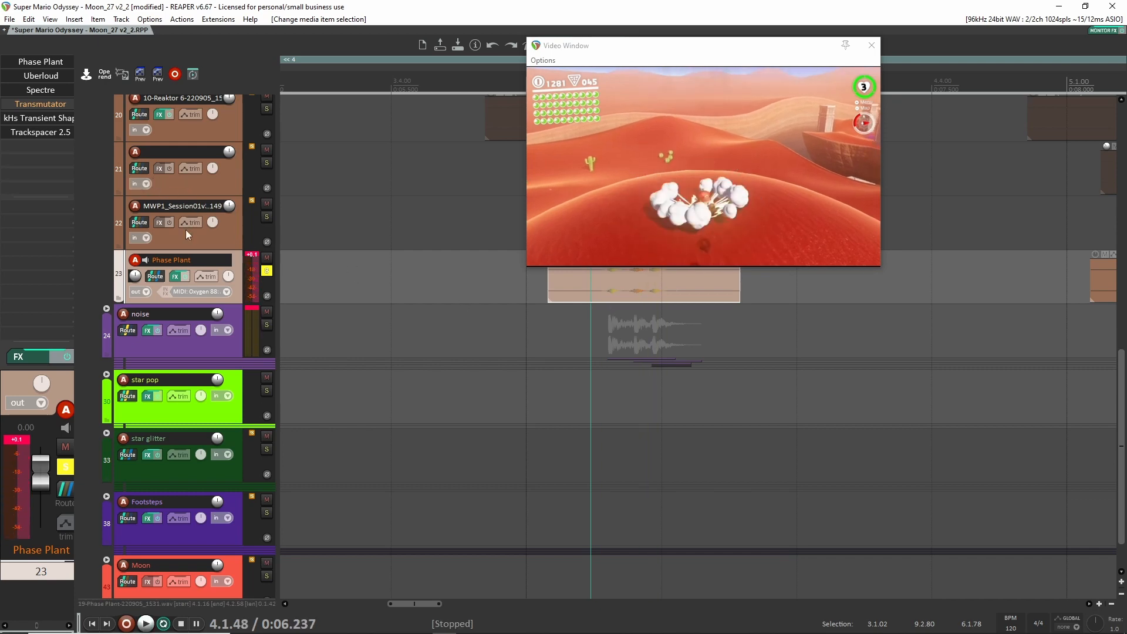
{"action": "scroll", "coordinate": [530, 294], "scroll_direction": "down", "scroll_amount": 5}
{"action": "left_click_drag", "start_coordinate": [524, 291], "coordinate": [414, 322]}
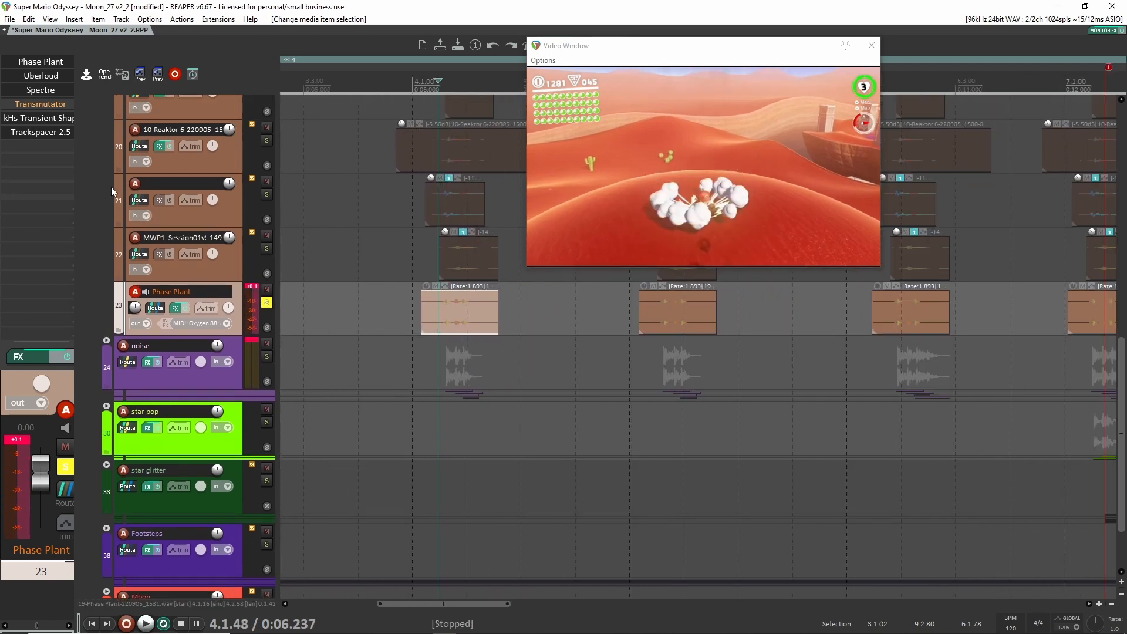
Step: Bypass the effects after Phase Plant on its track and audition the selected item with only Uberloud re-enabled
{"action": "left_click", "coordinate": [44, 81]}
{"action": "left_click", "coordinate": [482, 34]}
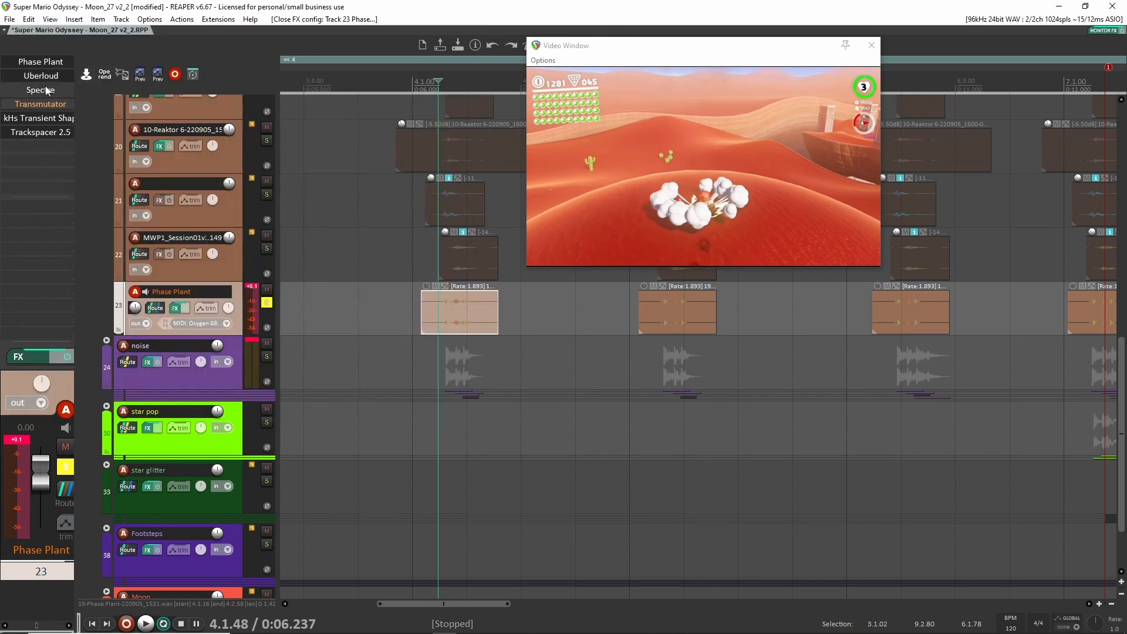
{"action": "left_click", "coordinate": [46, 90], "text": "shift"}
{"action": "left_click", "coordinate": [51, 76]}
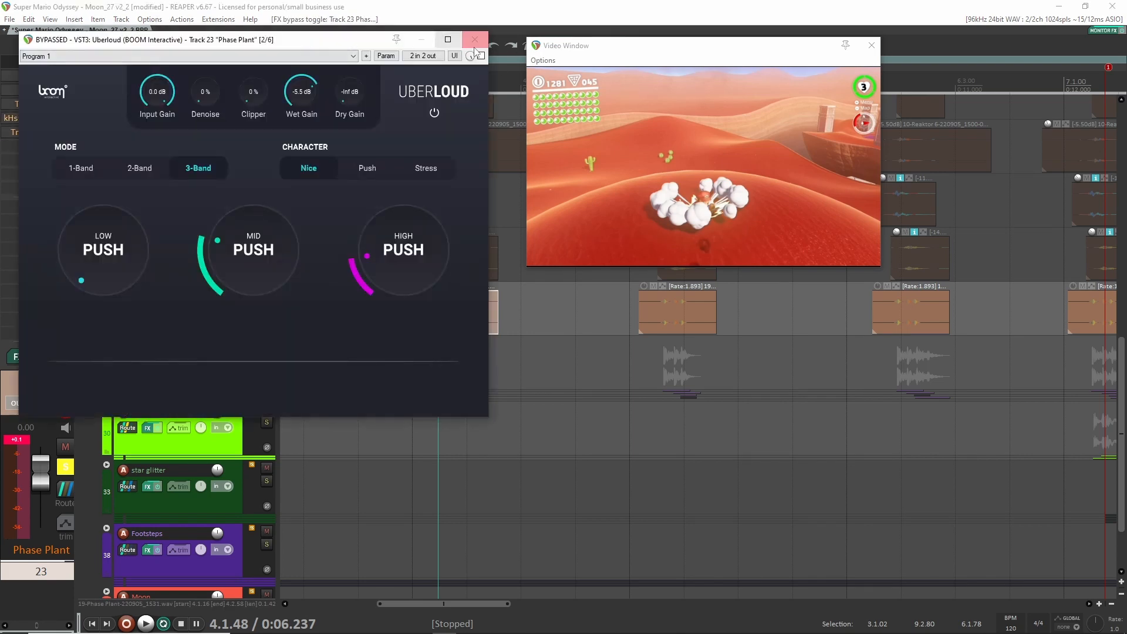
{"action": "left_click", "coordinate": [475, 39]}
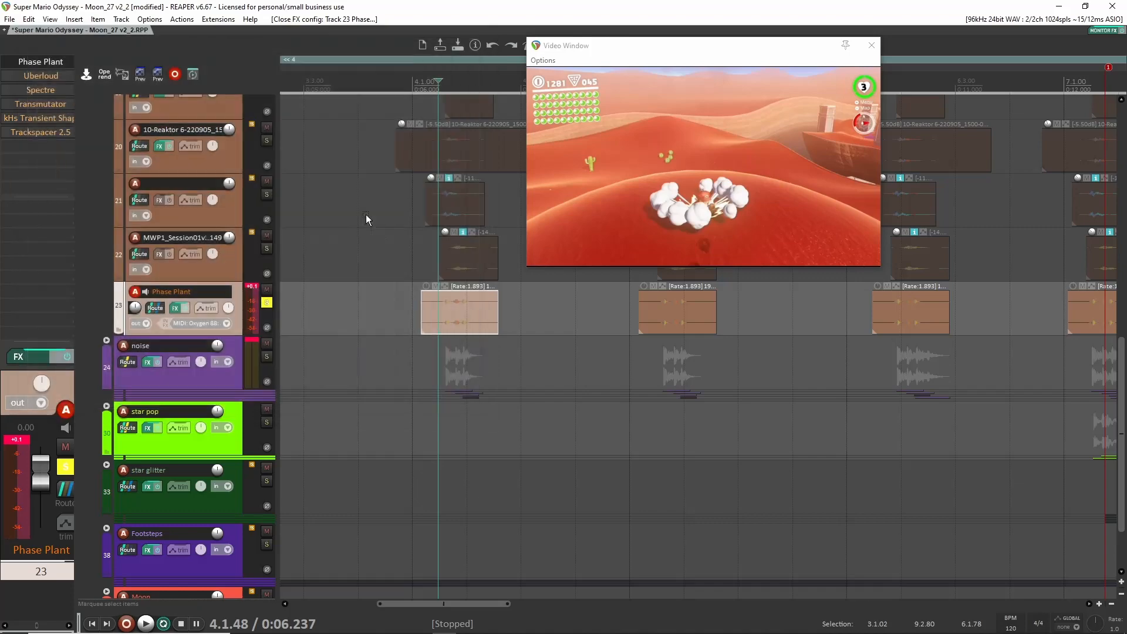
{"action": "key", "text": "space"}
{"action": "key", "text": "space"}
Step: Re-enable Spectre on the Phase Plant track, look at its settings, and audition the item with it
{"action": "left_click", "coordinate": [41, 91], "text": "shift"}
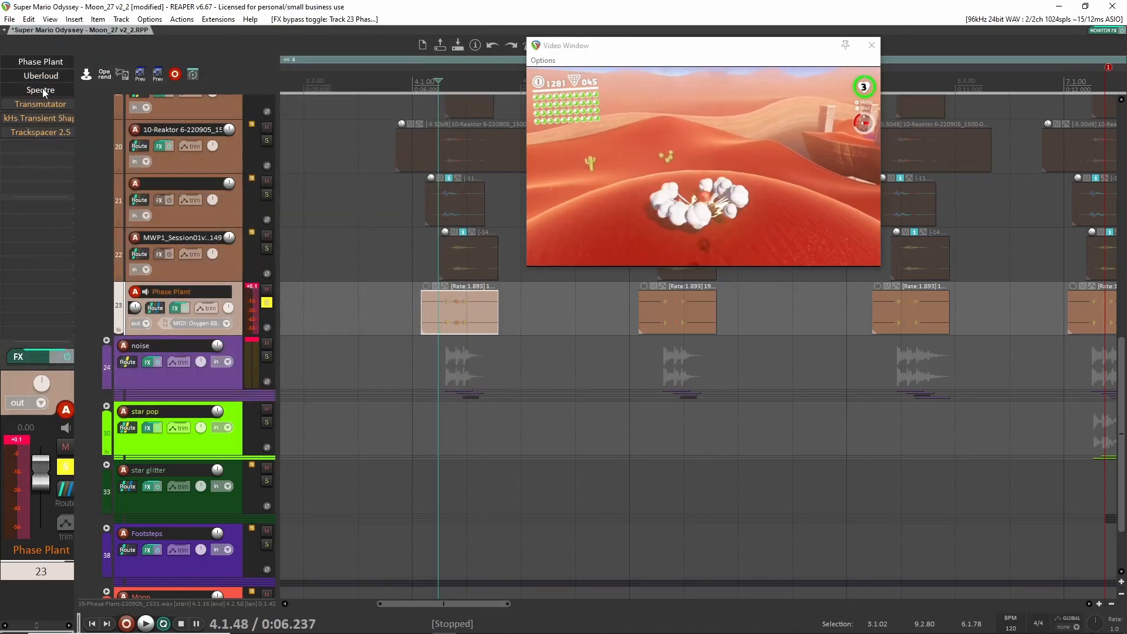
{"action": "left_click", "coordinate": [41, 92]}
{"action": "left_click", "coordinate": [633, 49]}
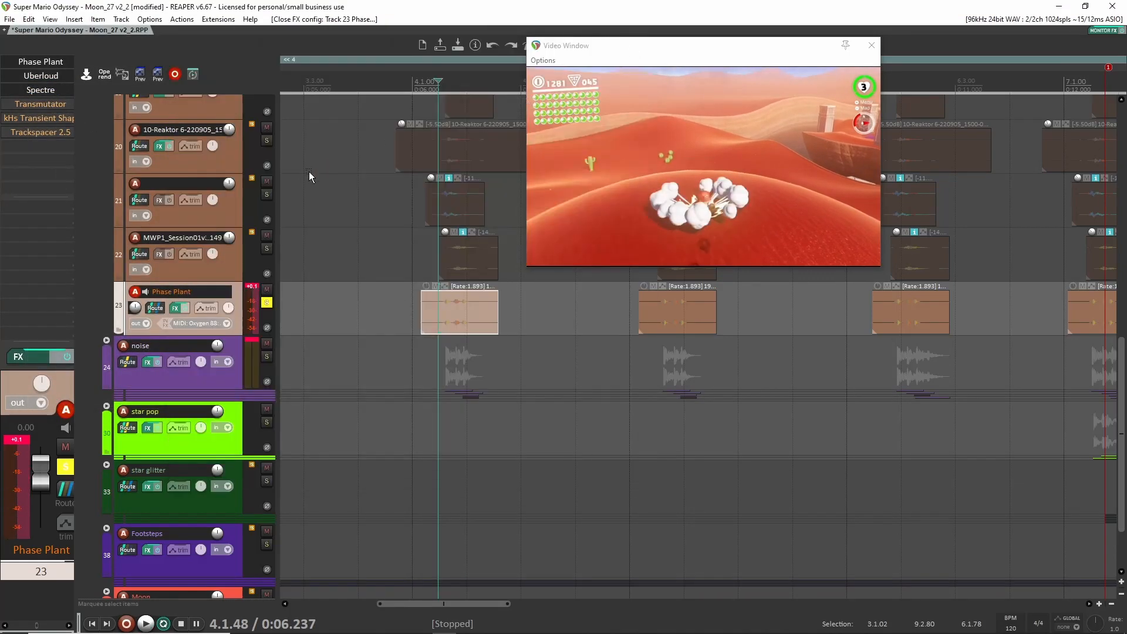
{"action": "key", "text": "space"}
{"action": "key", "text": "space"}
Step: Compare playback of the Phase Plant item with Spectre bypassed and with Spectre enabled
{"action": "left_click", "coordinate": [32, 92], "text": "shift"}
{"action": "key", "text": "space"}
{"action": "key", "text": "space"}
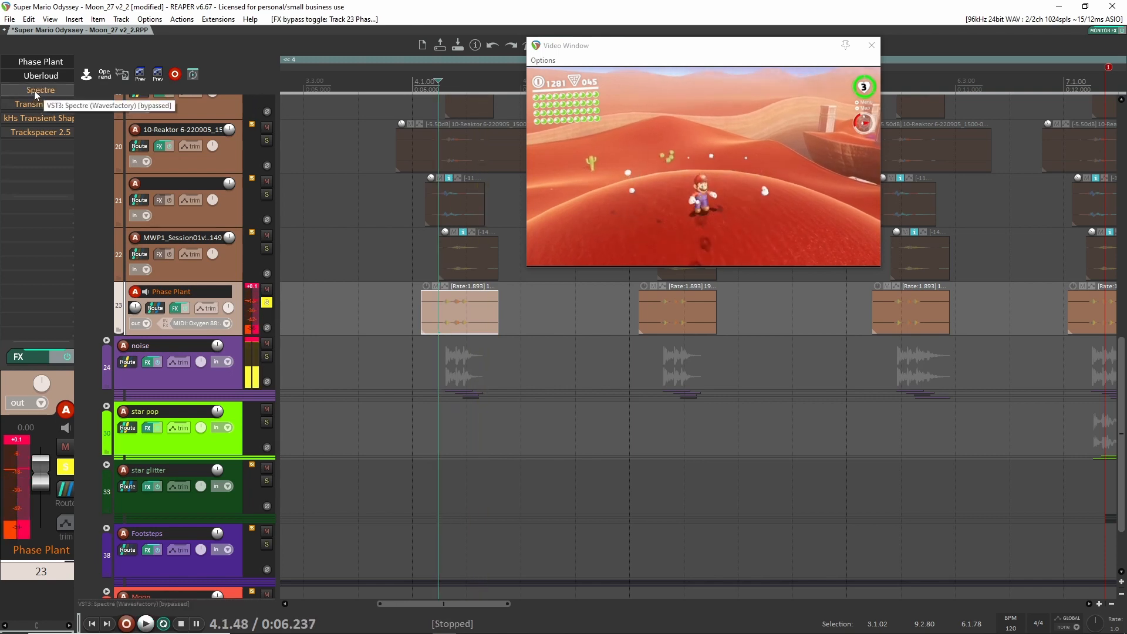
{"action": "left_click", "coordinate": [35, 92], "text": "shift"}
{"action": "key", "text": "space"}
{"action": "key", "text": "space"}
Step: Enable Transmutator on the Phase Plant track to view its settings, and bypass it again
{"action": "left_click", "coordinate": [40, 104], "text": "shift"}
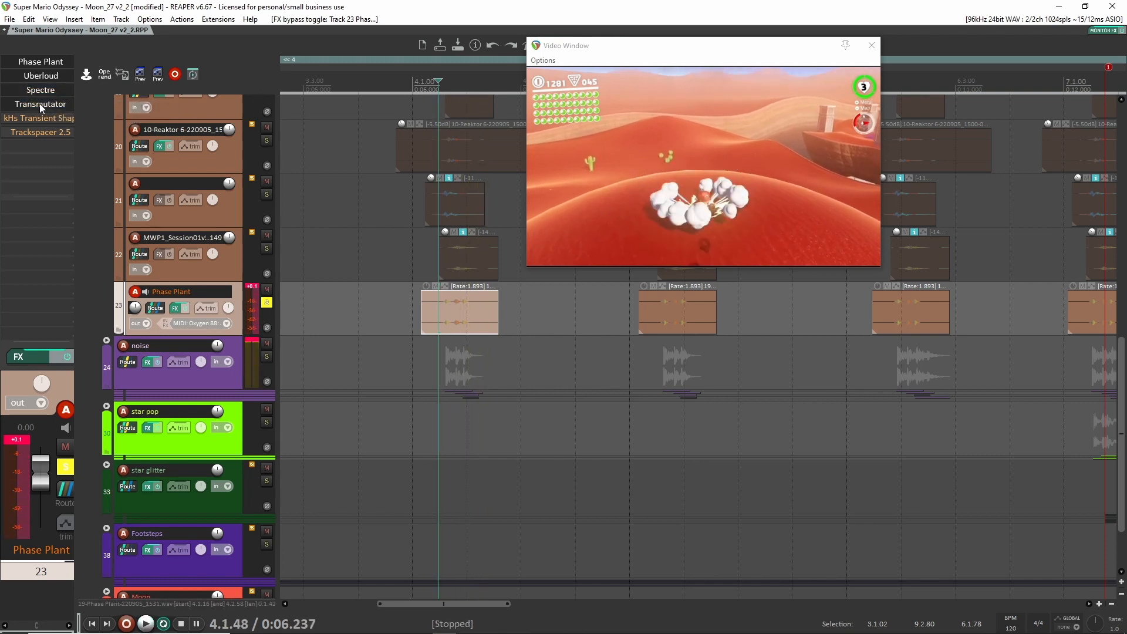
{"action": "left_click", "coordinate": [40, 103]}
{"action": "left_click", "coordinate": [37, 103], "text": "shift"}
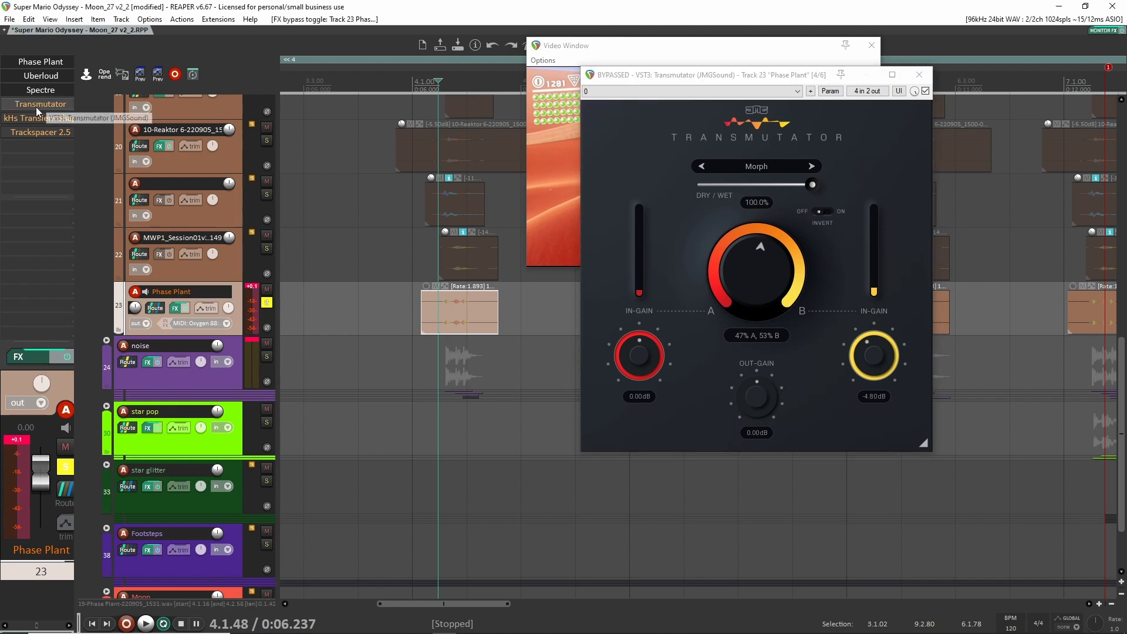
{"action": "left_click", "coordinate": [219, 378]}
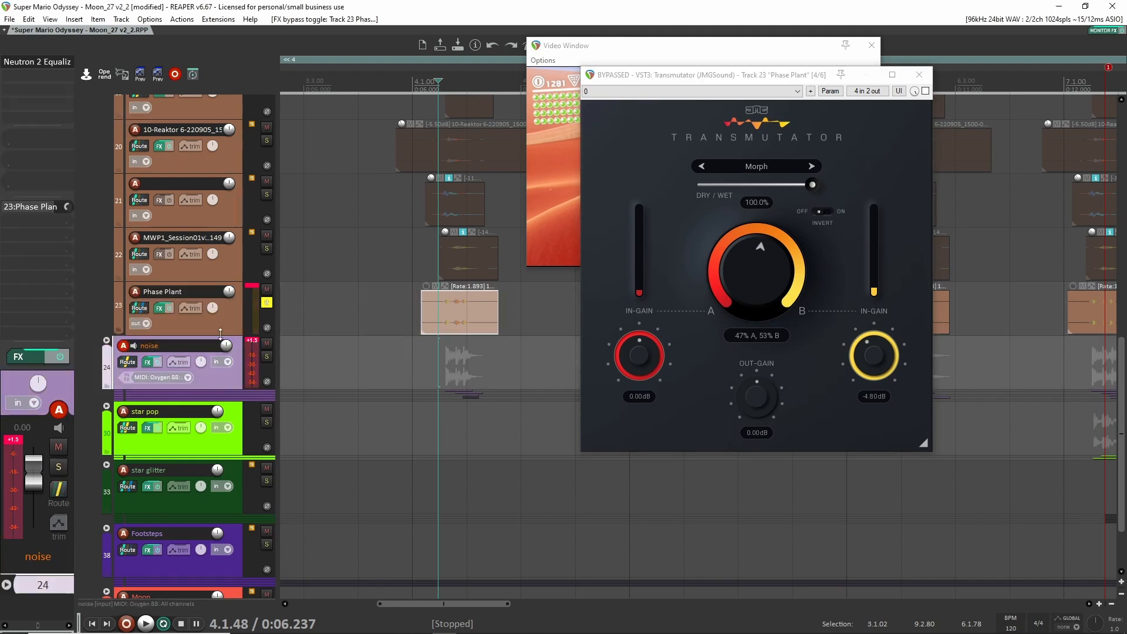
{"action": "left_click", "coordinate": [229, 317]}
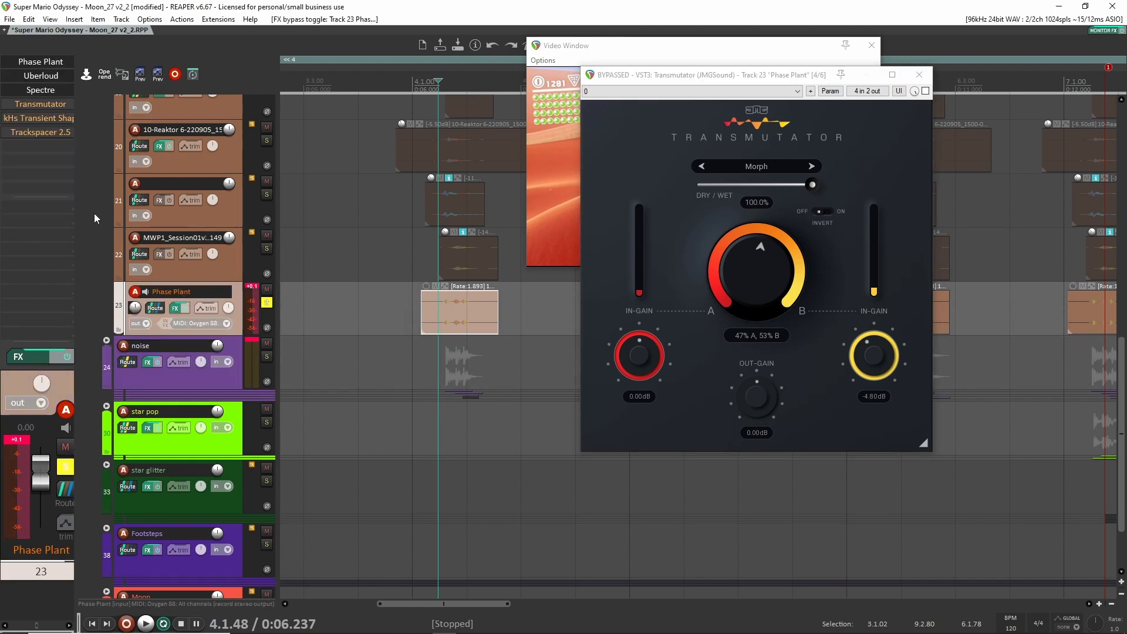
Step: Re-enable kHs Transient Shaper on the Phase Plant track and audition the item with its settings open
{"action": "left_click", "coordinate": [41, 118]}
{"action": "key", "text": "space"}
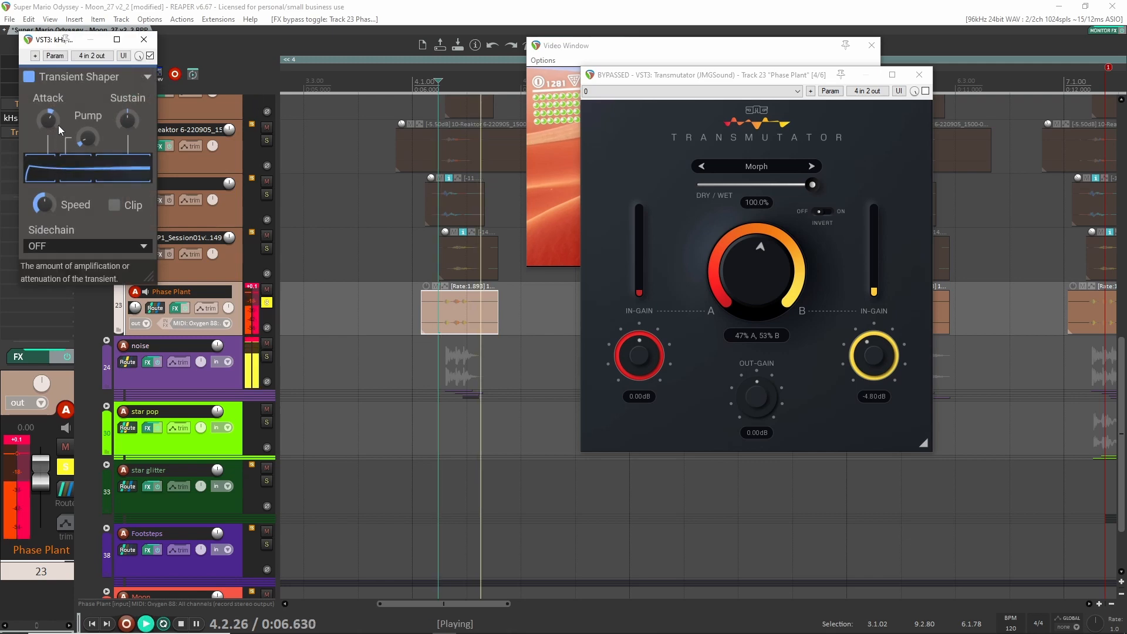
{"action": "key", "text": "space"}
{"action": "left_click", "coordinate": [143, 39]}
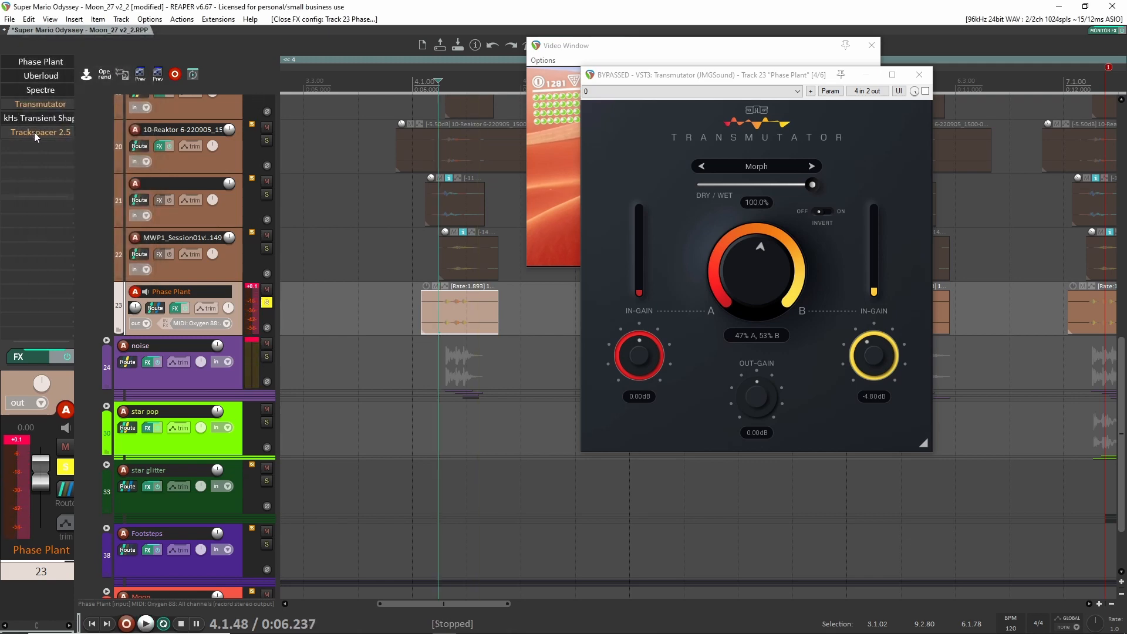
Step: Re-enable Trackspacer 2.5, audition the item while watching its display, and close the open plugin windows
{"action": "left_click", "coordinate": [35, 133]}
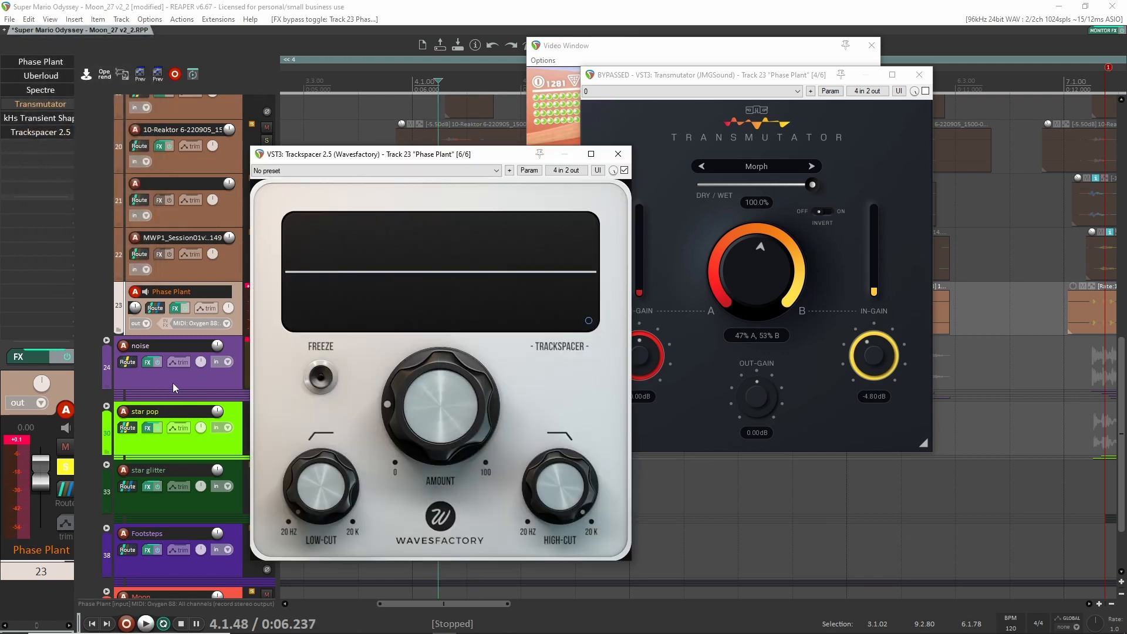
{"action": "key", "text": "space"}
{"action": "key", "text": "space"}
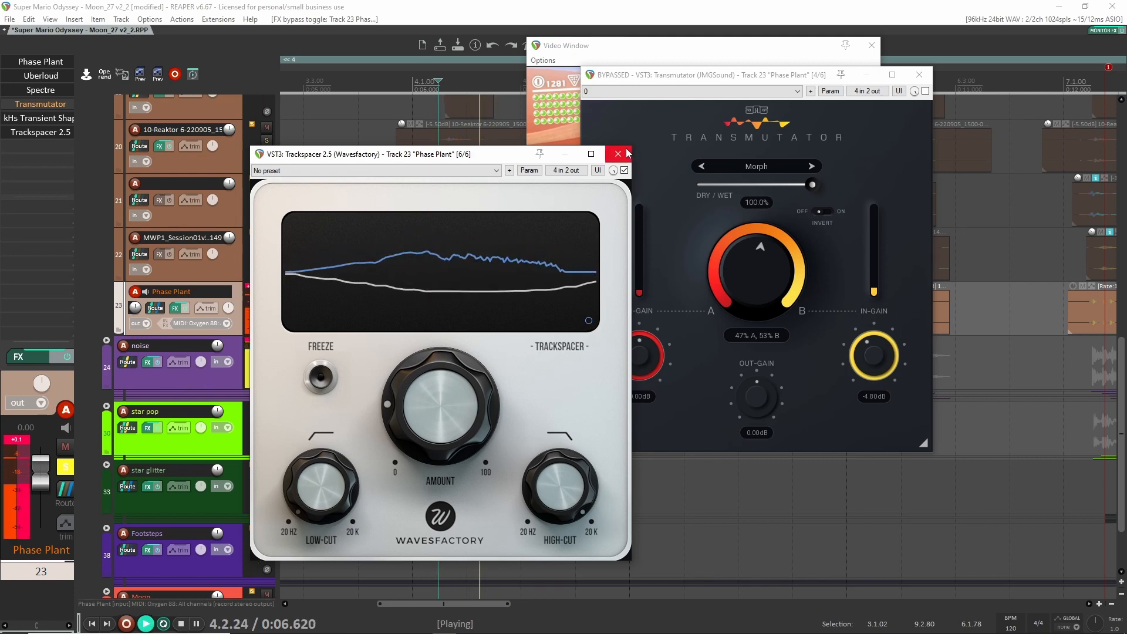
{"action": "key", "text": "space"}
{"action": "left_click", "coordinate": [626, 153]}
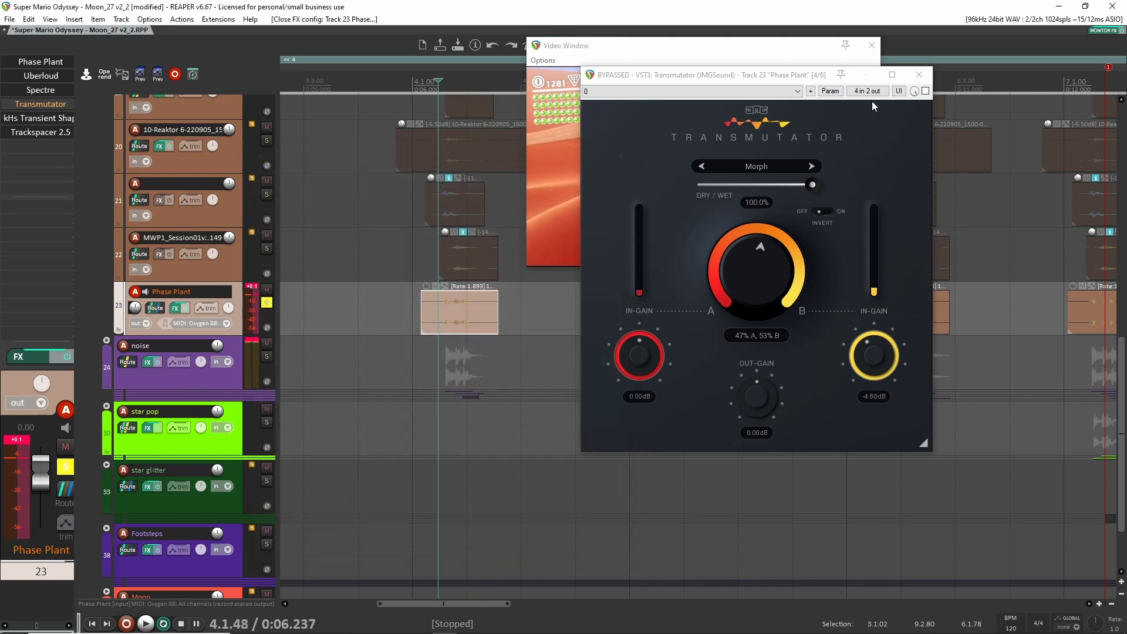
{"action": "left_click", "coordinate": [919, 75]}
Step: Expand the noise folder track and solo it in place of the Phase Plant track
{"action": "left_click", "coordinate": [106, 339]}
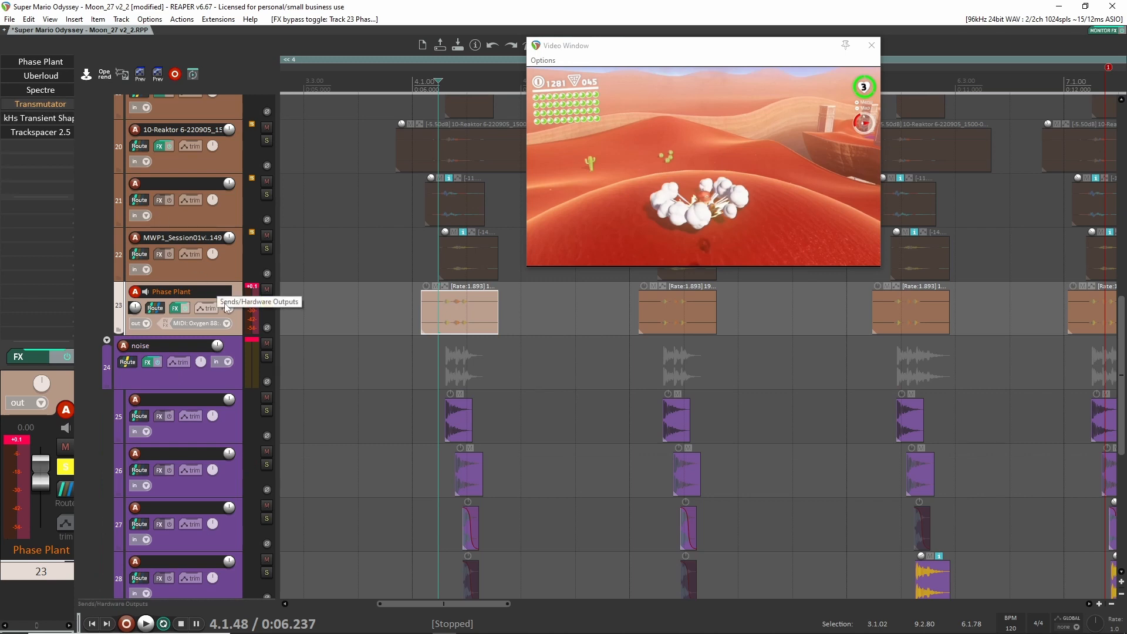
{"action": "left_click", "coordinate": [224, 384]}
{"action": "left_click", "coordinate": [266, 356]}
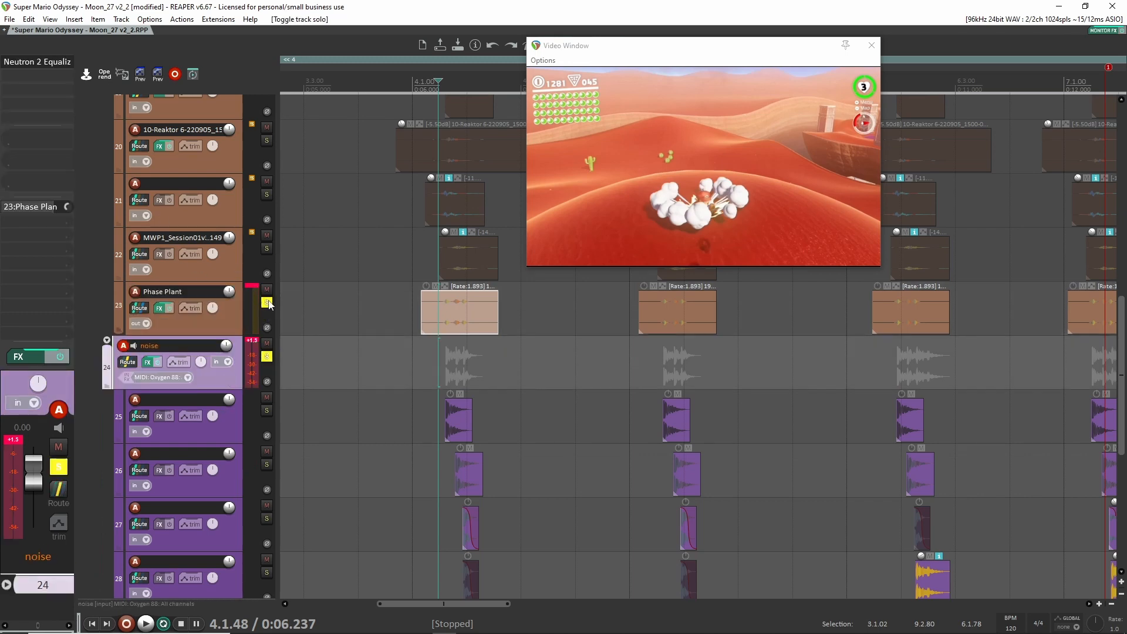
{"action": "left_click", "coordinate": [268, 303]}
{"action": "scroll", "coordinate": [400, 344], "scroll_direction": "down", "scroll_amount": 2}
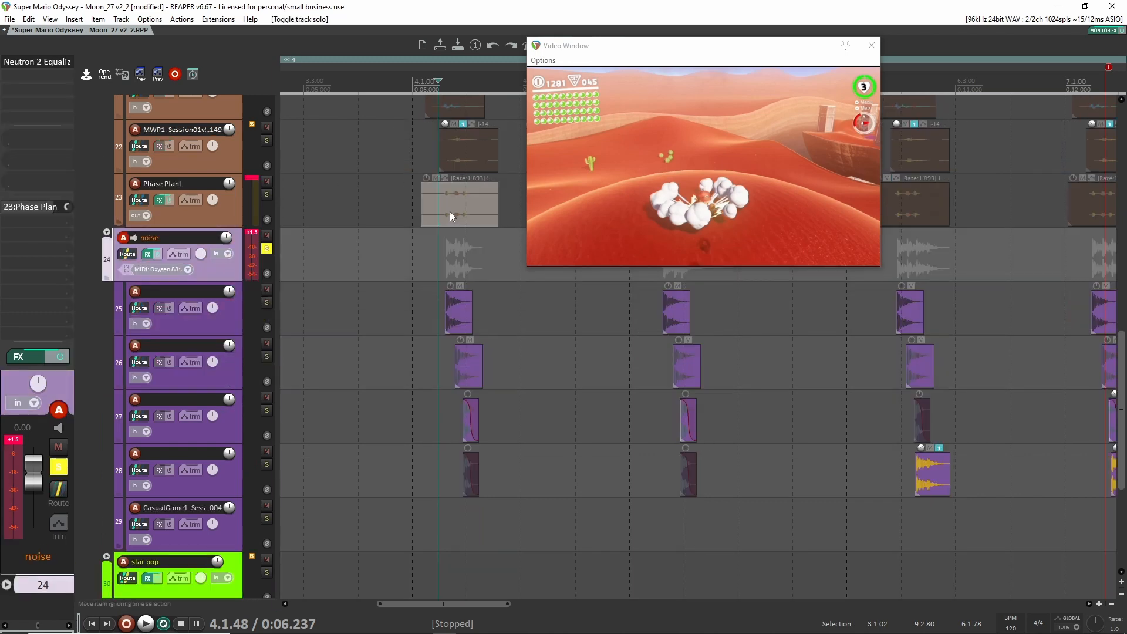
Step: Place the edit cursor at 4.1.41, just before the first noise item, and audition the soloed noise tracks
{"action": "left_click", "coordinate": [443, 289]}
{"action": "left_click", "coordinate": [434, 299]}
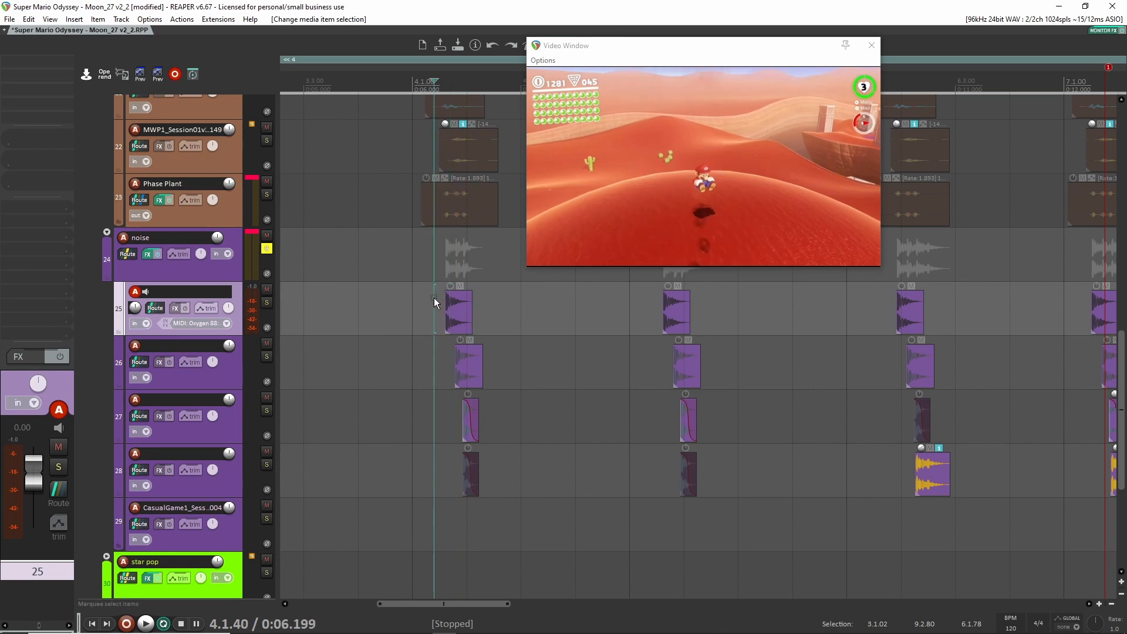
{"action": "key", "text": "space"}
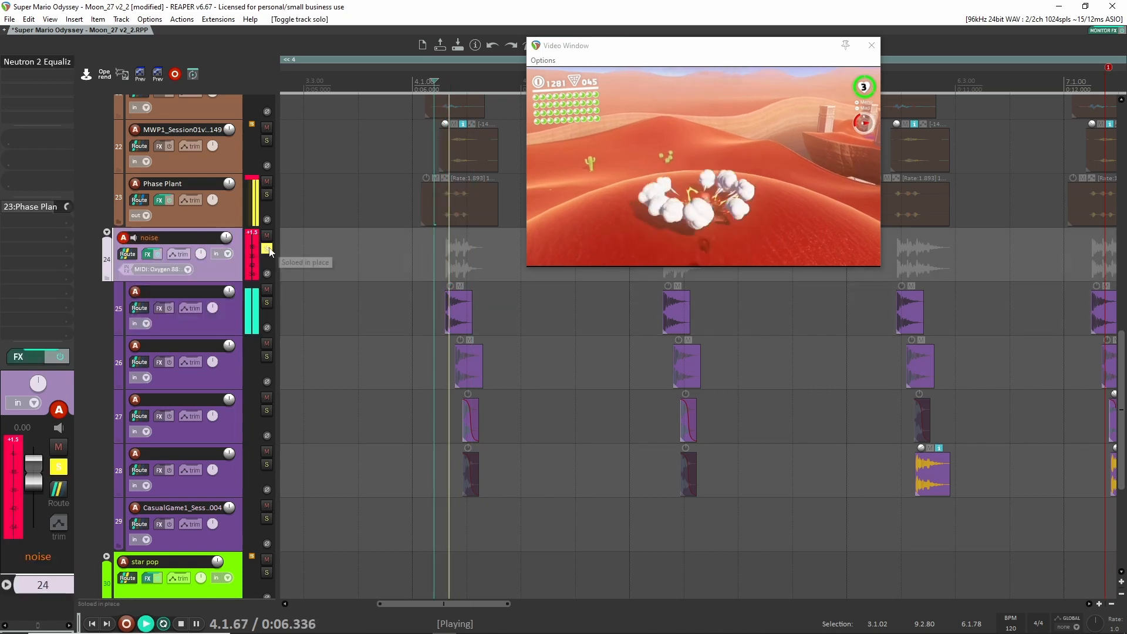
{"action": "key", "text": "space"}
{"action": "left_click", "coordinate": [435, 285]}
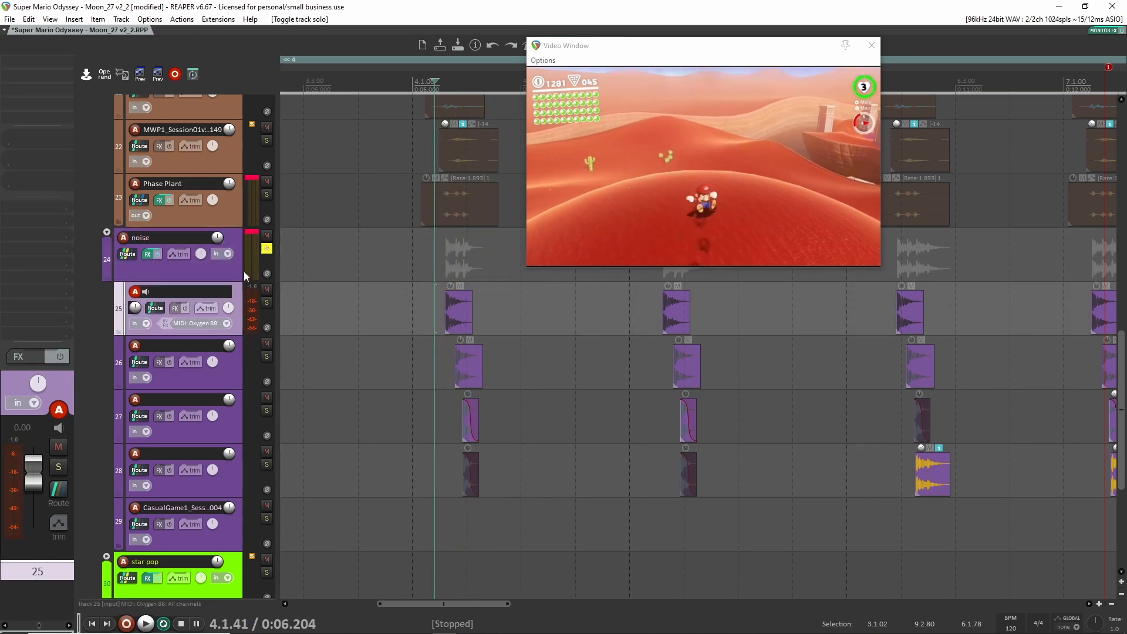
{"action": "key", "text": "space"}
{"action": "key", "text": "space"}
Step: Mute the Phase Plant track and replay the noise layers on their own from the edit cursor
{"action": "left_click", "coordinate": [267, 180]}
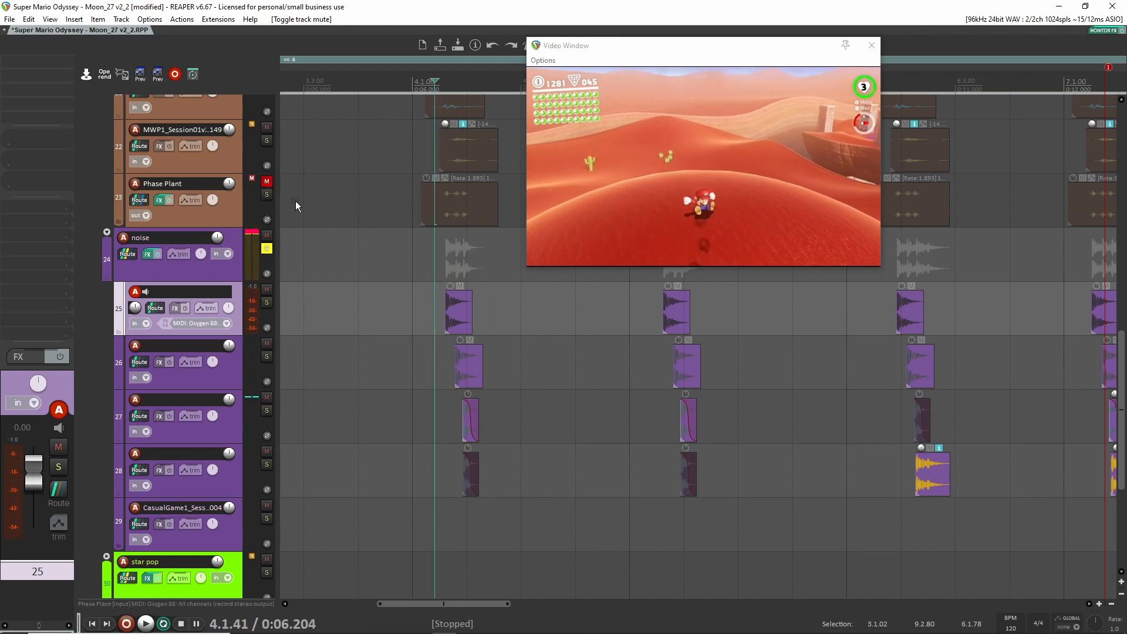
{"action": "key", "text": "space"}
{"action": "key", "text": "space"}
{"action": "key", "text": "space"}
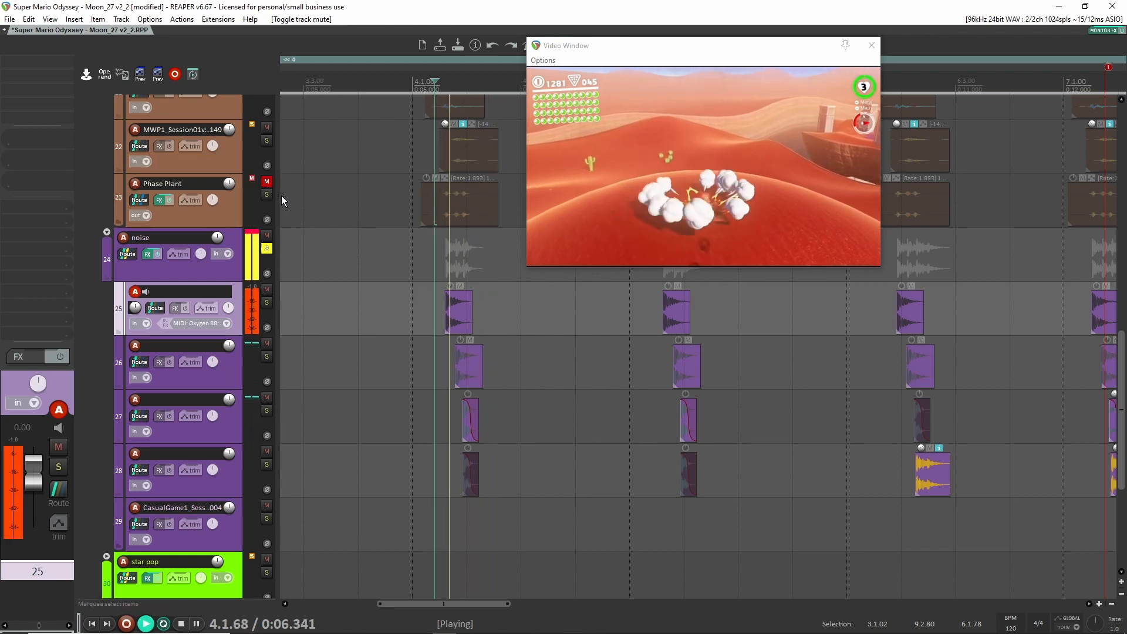
{"action": "key", "text": "space"}
{"action": "key", "text": "space"}
{"action": "key", "text": "space"}
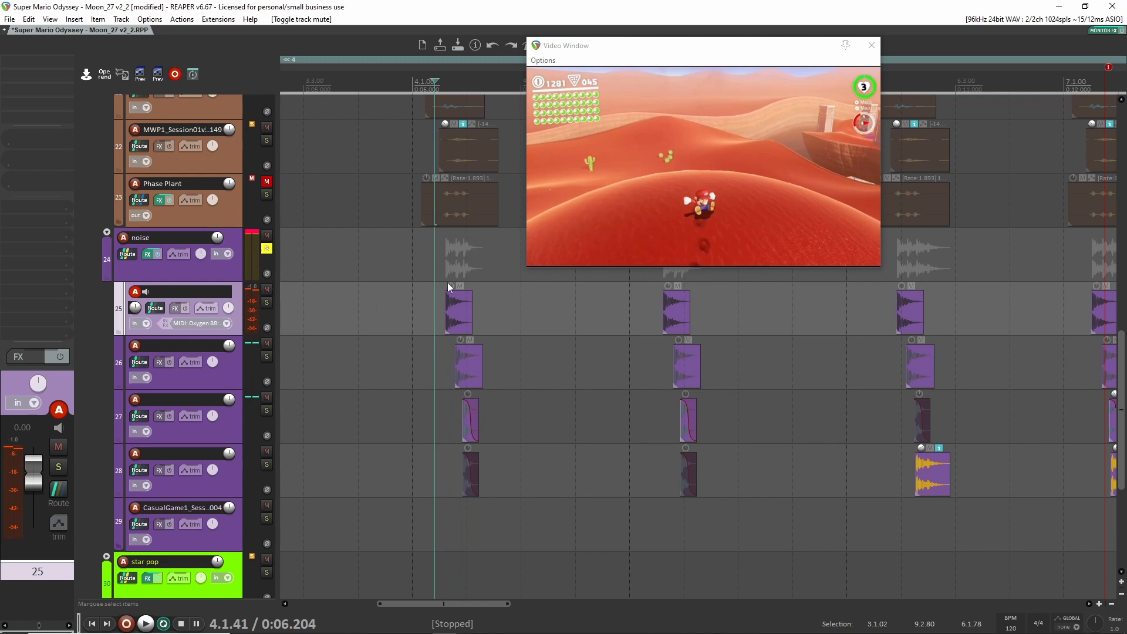
Step: Place the edit cursor at 4.1.55 before the first group of noise items and audition their staggered layers
{"action": "scroll", "coordinate": [464, 312], "scroll_direction": "up", "scroll_amount": 7}
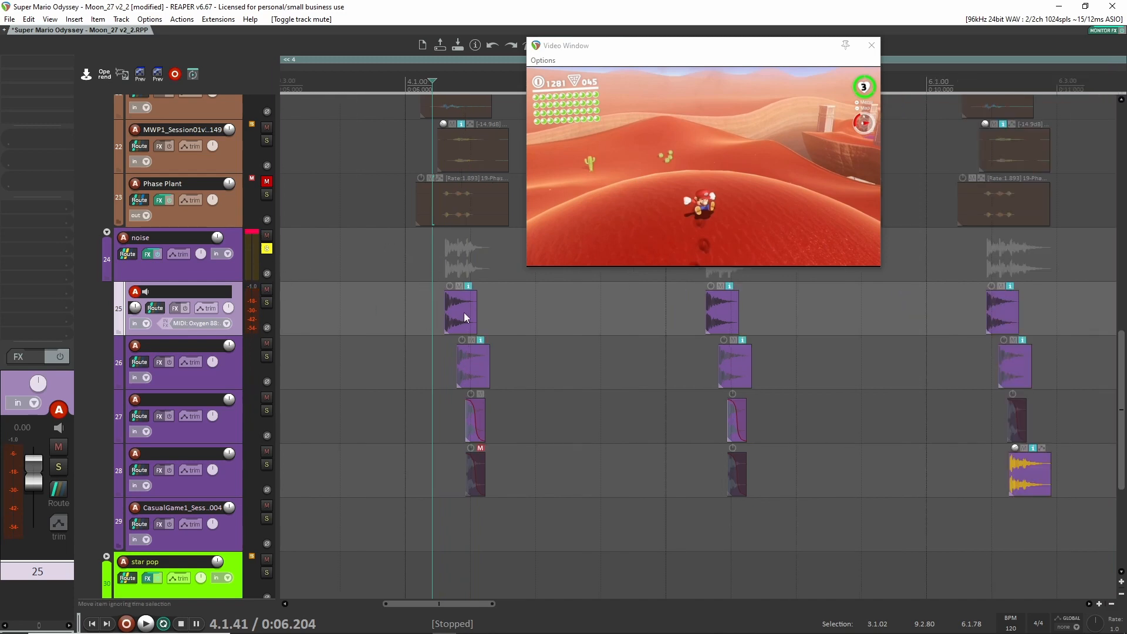
{"action": "key", "text": "Down"}
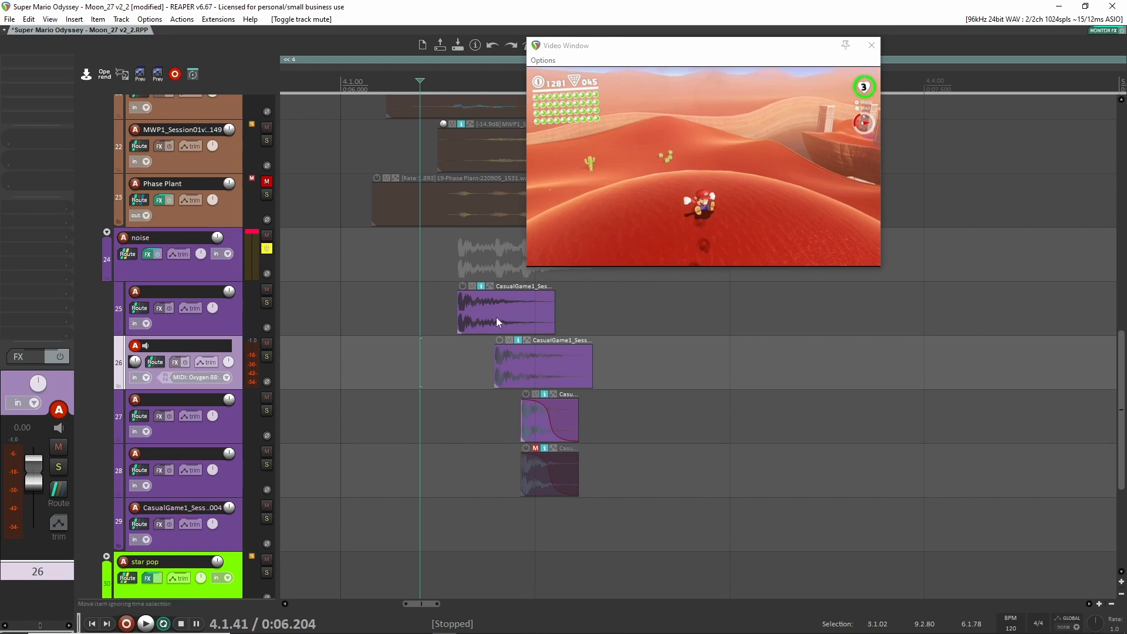
{"action": "left_click", "coordinate": [448, 310]}
{"action": "key", "text": "space"}
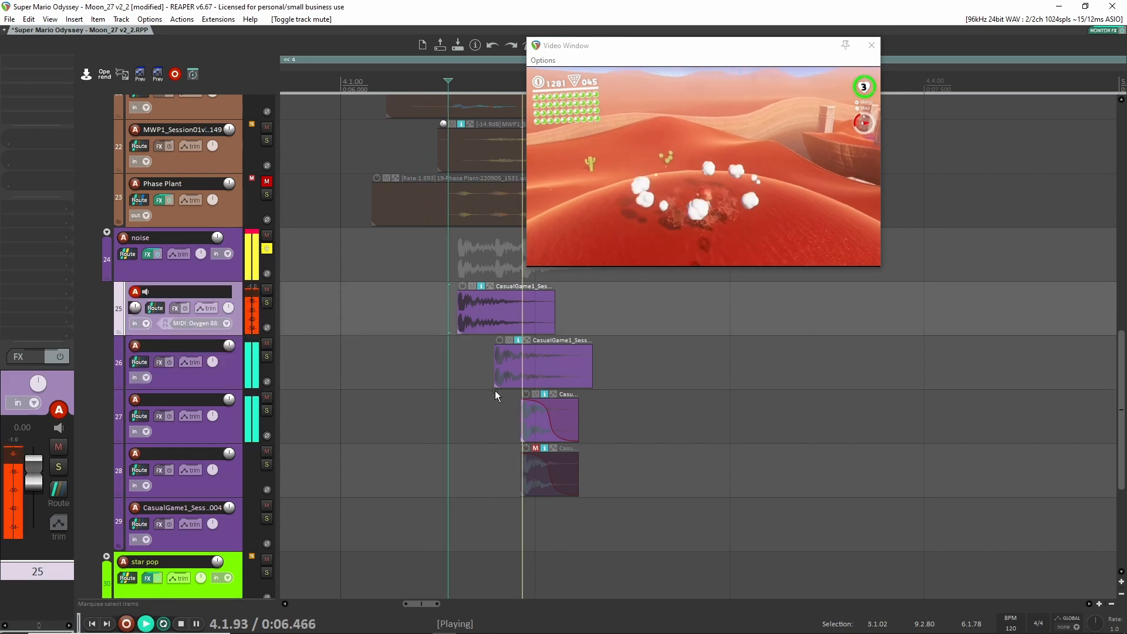
{"action": "key", "text": "space"}
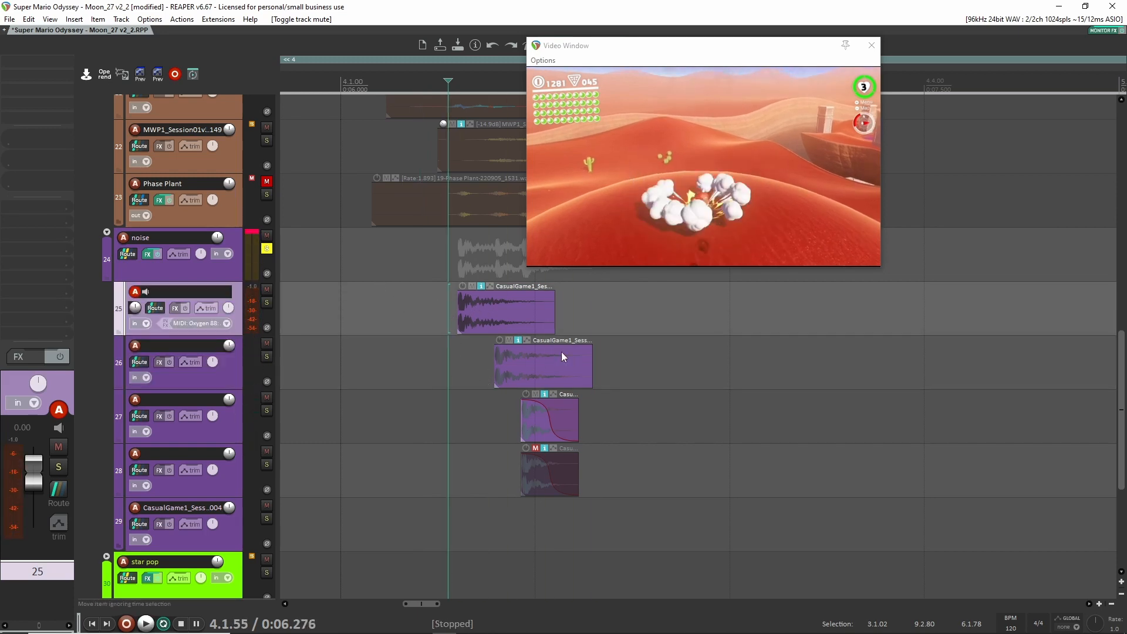
{"action": "key", "text": "space"}
{"action": "key", "text": "space"}
{"action": "scroll", "coordinate": [460, 240], "scroll_direction": "up", "scroll_amount": 4}
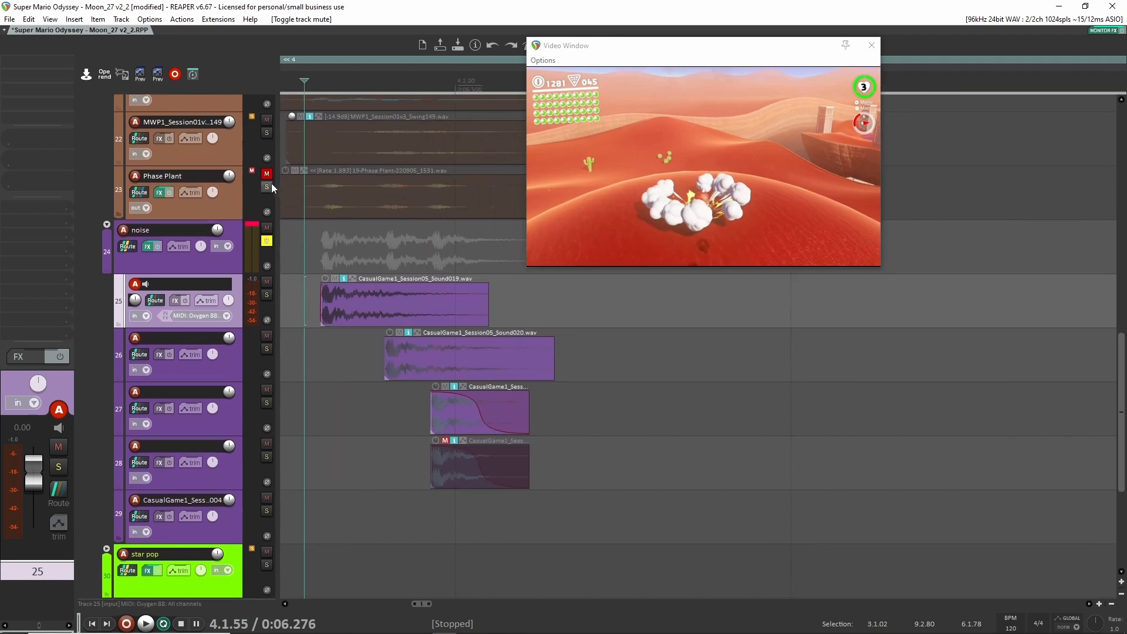
Step: Open the routing settings of the noise folder track to inspect its send to the Phase Plant track
{"action": "left_click", "coordinate": [230, 268]}
{"action": "left_click", "coordinate": [127, 247]}
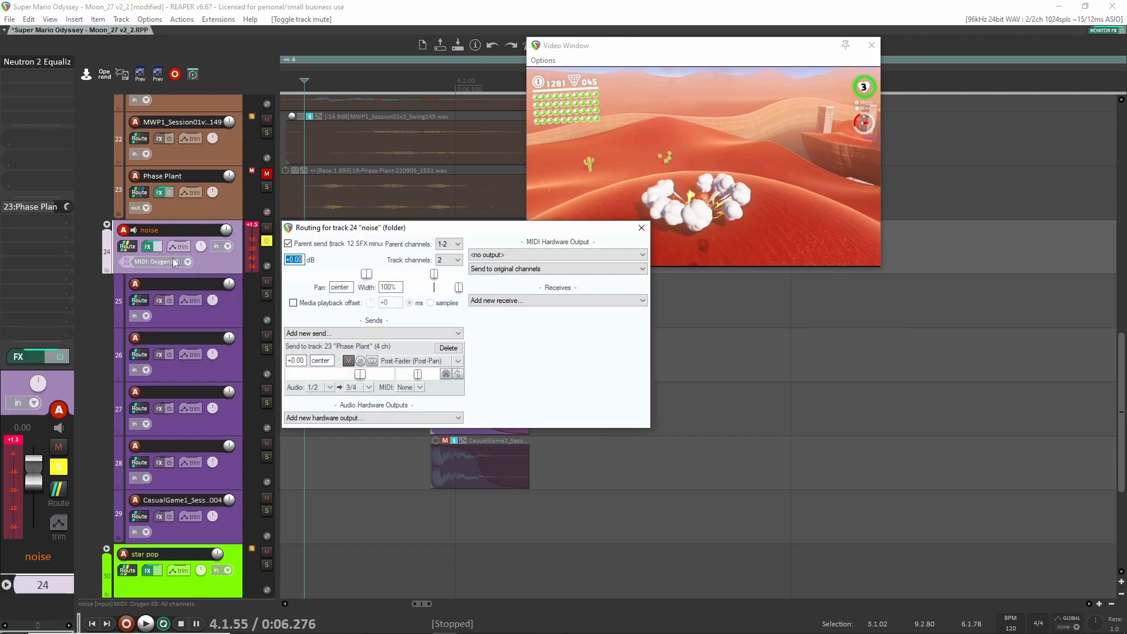
Step: Turn off the noise folder track's parent send, close its routing settings and replay the section
{"action": "left_click", "coordinate": [288, 243]}
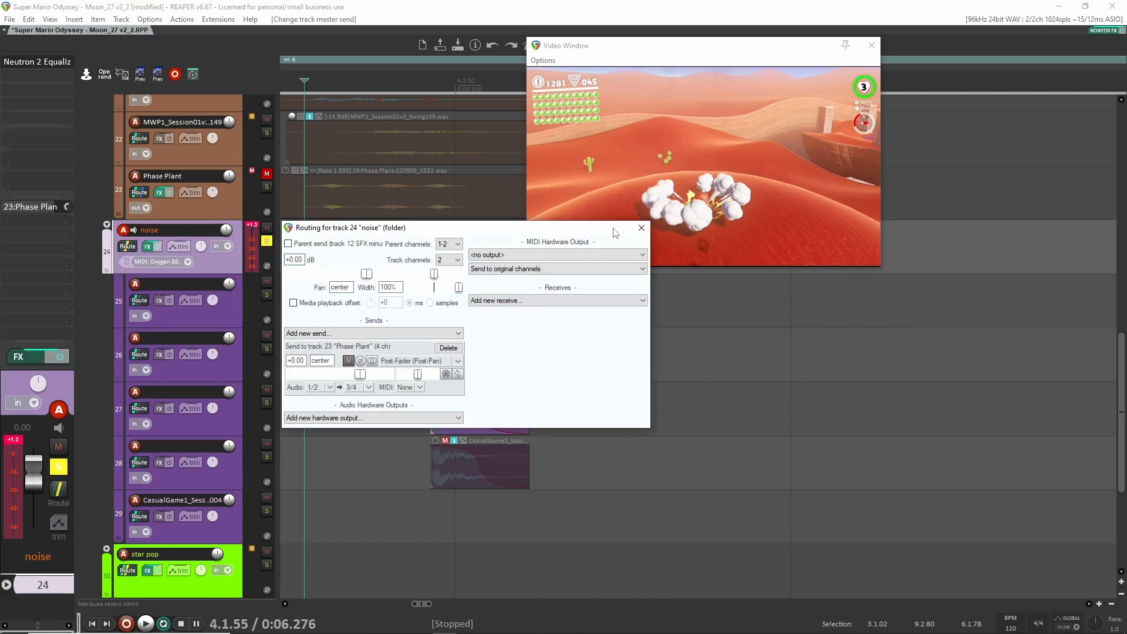
{"action": "left_click", "coordinate": [641, 229]}
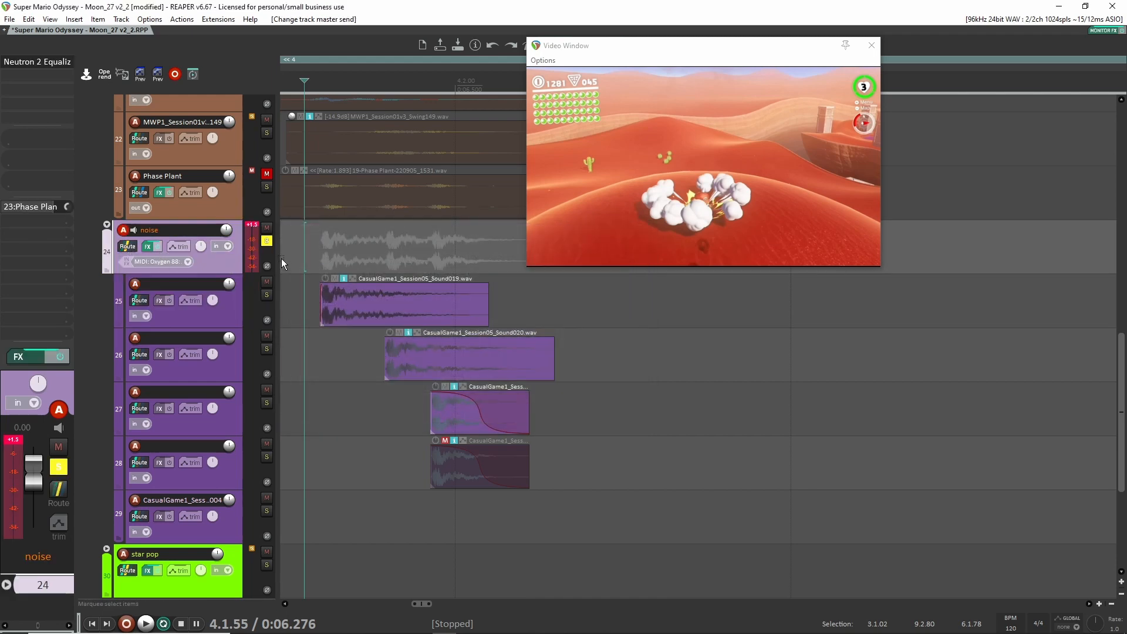
{"action": "key", "text": "space"}
{"action": "key", "text": "space"}
Step: Clear the noise folder's solo and unmute the Phase Plant track
{"action": "left_click", "coordinate": [266, 241]}
{"action": "left_click", "coordinate": [237, 198]}
{"action": "left_click", "coordinate": [267, 174]}
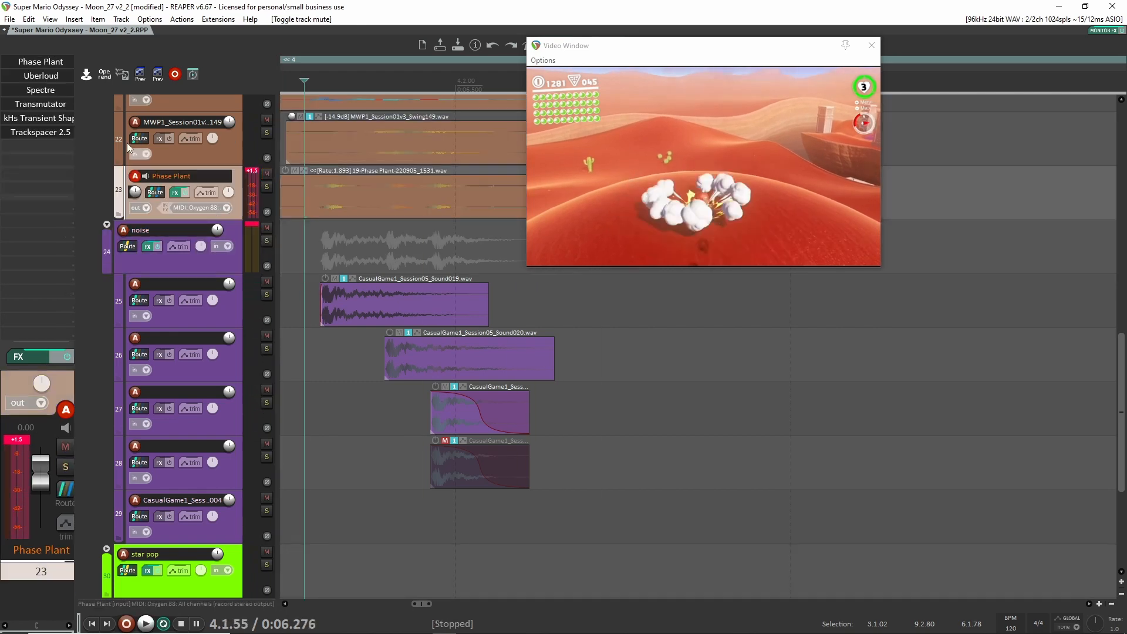
Step: Open the Transmutator effect on the Phase Plant track and audition that track soloed
{"action": "left_click", "coordinate": [40, 104]}
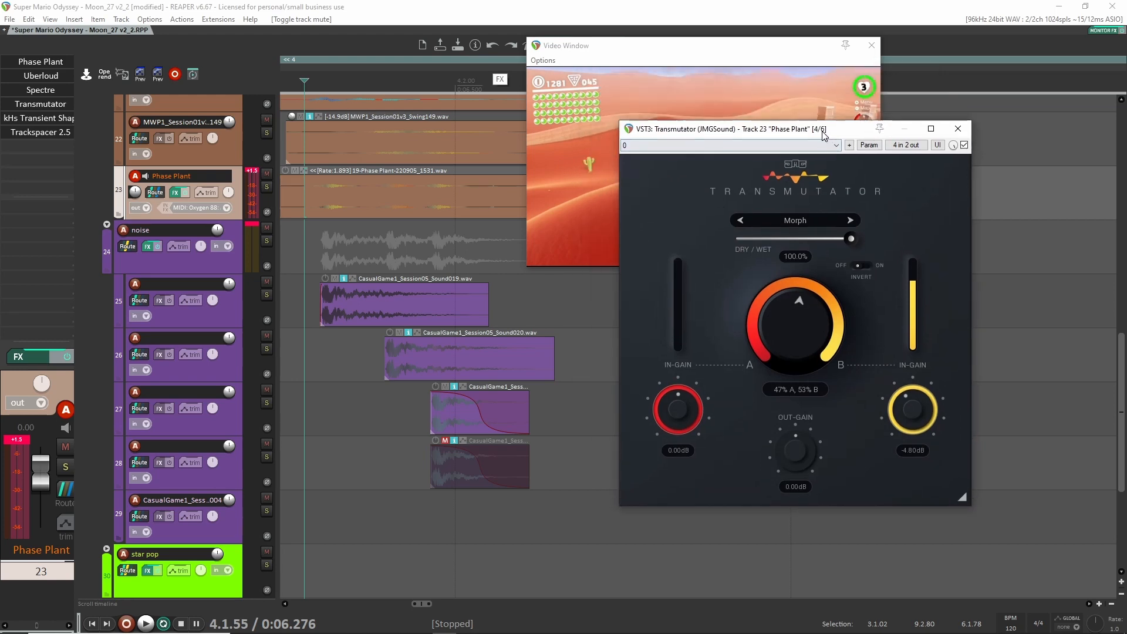
{"action": "scroll", "coordinate": [228, 299], "scroll_direction": "up", "scroll_amount": 2}
{"action": "left_click", "coordinate": [267, 295]}
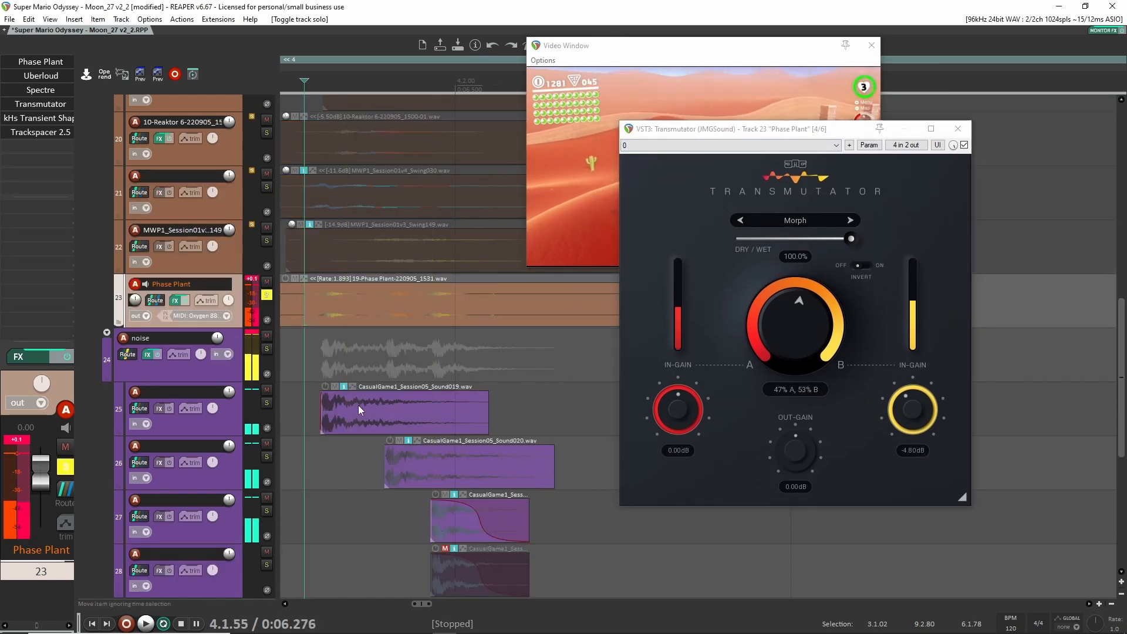
{"action": "key", "text": "space"}
{"action": "key", "text": "space"}
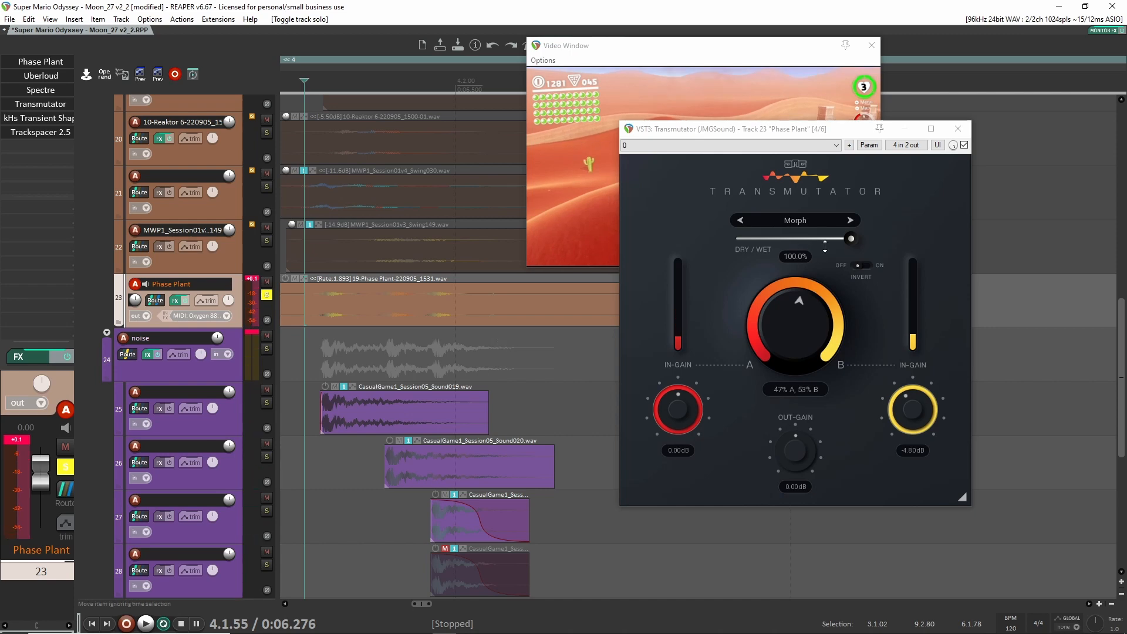
Step: Check the Transmutator's dry/wet mix at 100% with repeated playback of the Phase Plant track, and close the effect
{"action": "mouse_move", "coordinate": [851, 239]}
{"action": "left_mouse_down"}
{"action": "mouse_move", "coordinate": [735, 240]}
{"action": "mouse_move", "coordinate": [851, 238]}
{"action": "left_mouse_up"}
{"action": "key", "text": "space"}
{"action": "key", "text": "space"}
{"action": "key", "text": "space"}
{"action": "key", "text": "space"}
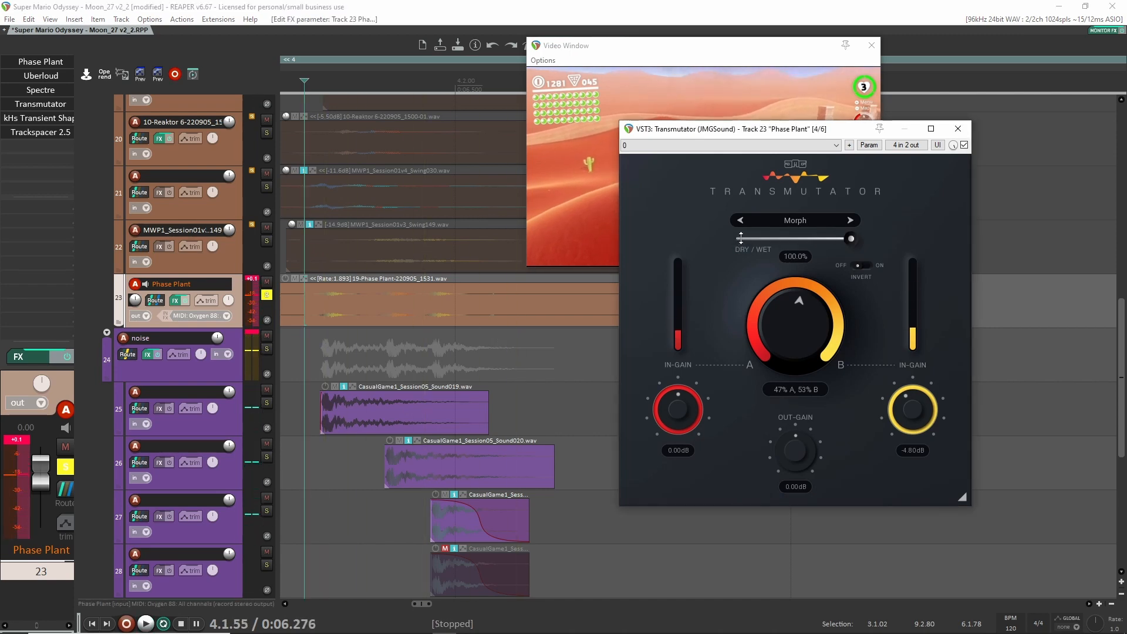
{"action": "key", "text": "space"}
{"action": "key", "text": "space"}
{"action": "key", "text": "space"}
{"action": "key", "text": "space"}
{"action": "left_click", "coordinate": [957, 128]}
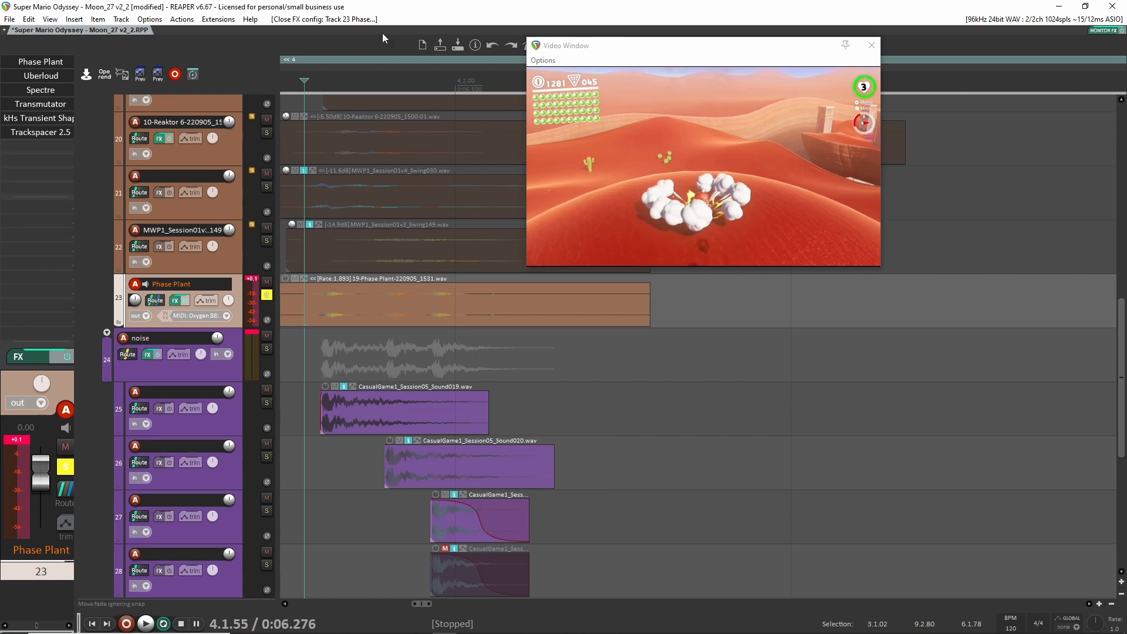
Step: Clear the Phase Plant track's solo and collapse the noise folder
{"action": "left_click", "coordinate": [267, 296]}
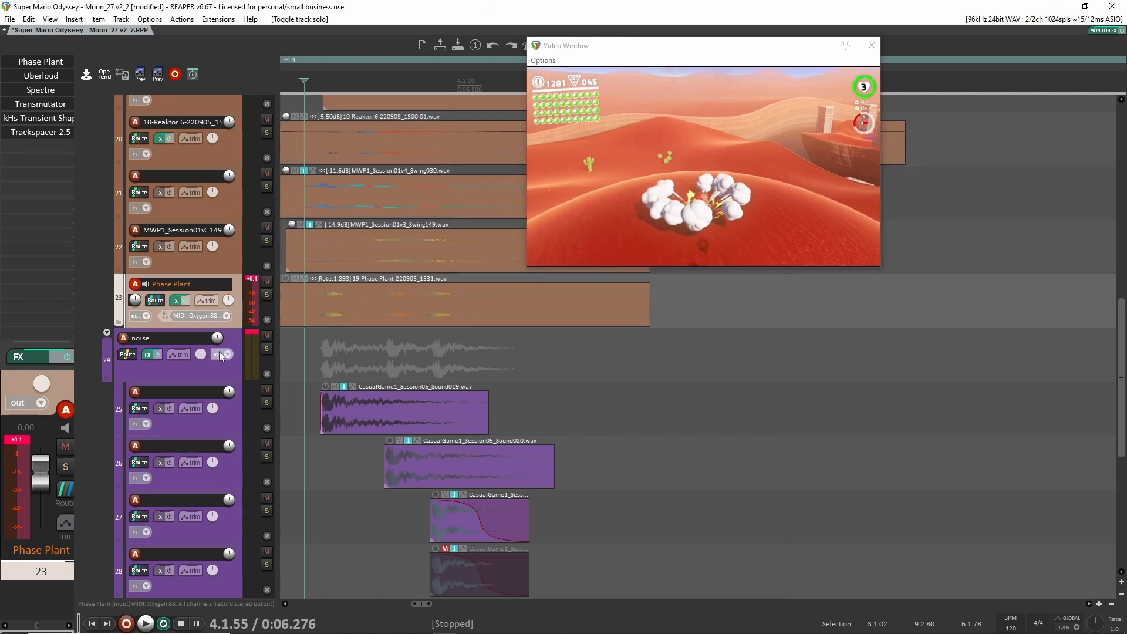
{"action": "left_click", "coordinate": [108, 333]}
{"action": "scroll", "coordinate": [207, 340], "scroll_direction": "down", "scroll_amount": 5}
{"action": "scroll", "coordinate": [437, 364], "scroll_direction": "up", "scroll_amount": 4}
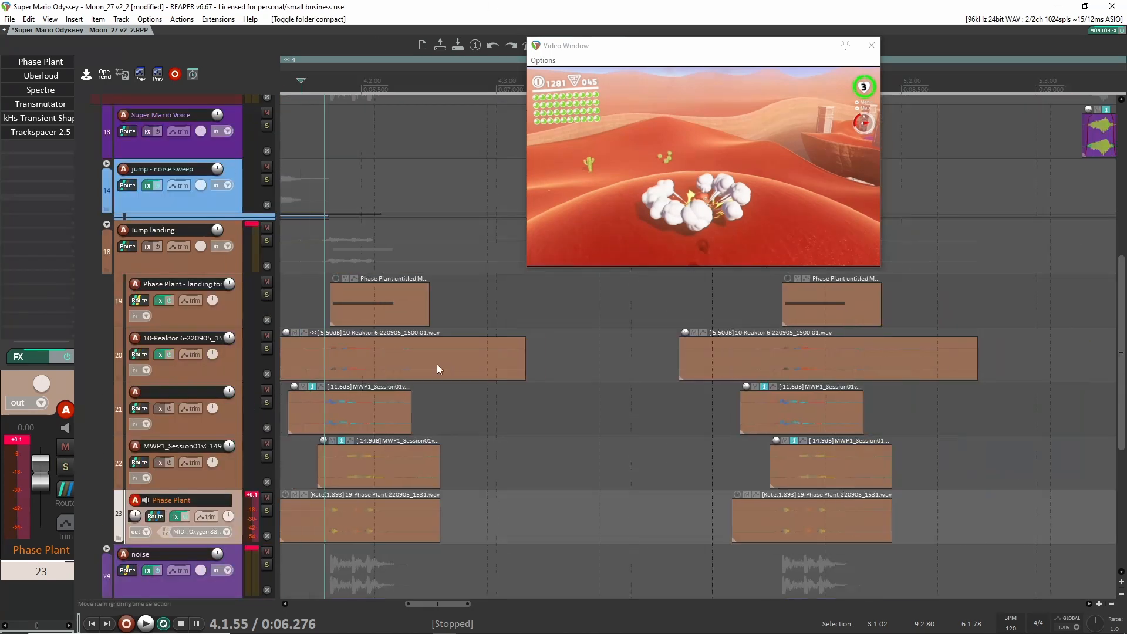
Step: Collapse the Jump landing folder and solo it together with the noise folder
{"action": "scroll", "coordinate": [437, 364], "scroll_direction": "down", "scroll_amount": 2}
{"action": "left_click", "coordinate": [107, 225]}
{"action": "left_click", "coordinate": [267, 240]}
{"action": "left_click", "coordinate": [266, 302]}
Step: Place the edit cursor shortly before the first noise burst and audition the Jump landing and noise folders together
{"action": "left_click_drag", "start_coordinate": [329, 312], "coordinate": [414, 301]}
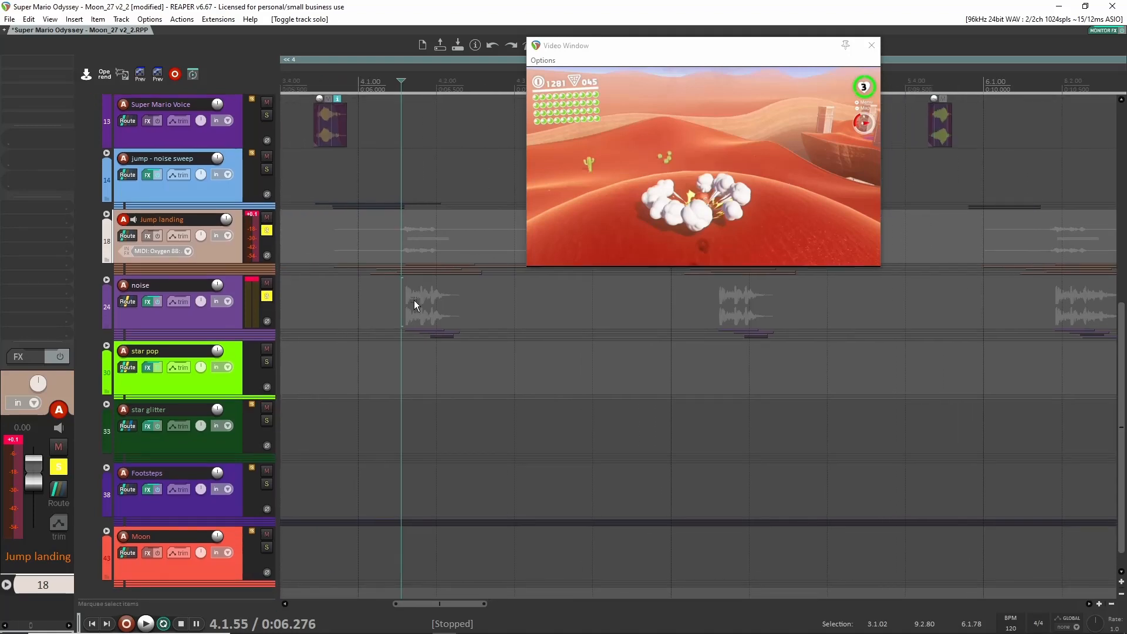
{"action": "left_click", "coordinate": [381, 295]}
{"action": "key", "text": "space"}
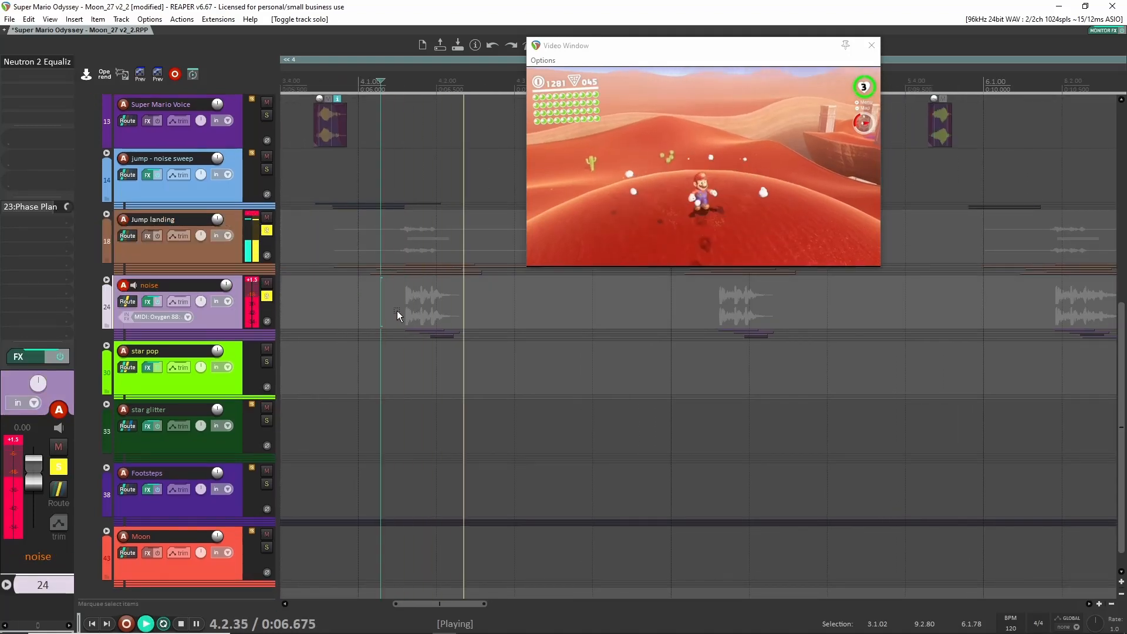
{"action": "key", "text": "space"}
{"action": "key", "text": "space"}
{"action": "key", "text": "space"}
{"action": "key", "text": "space"}
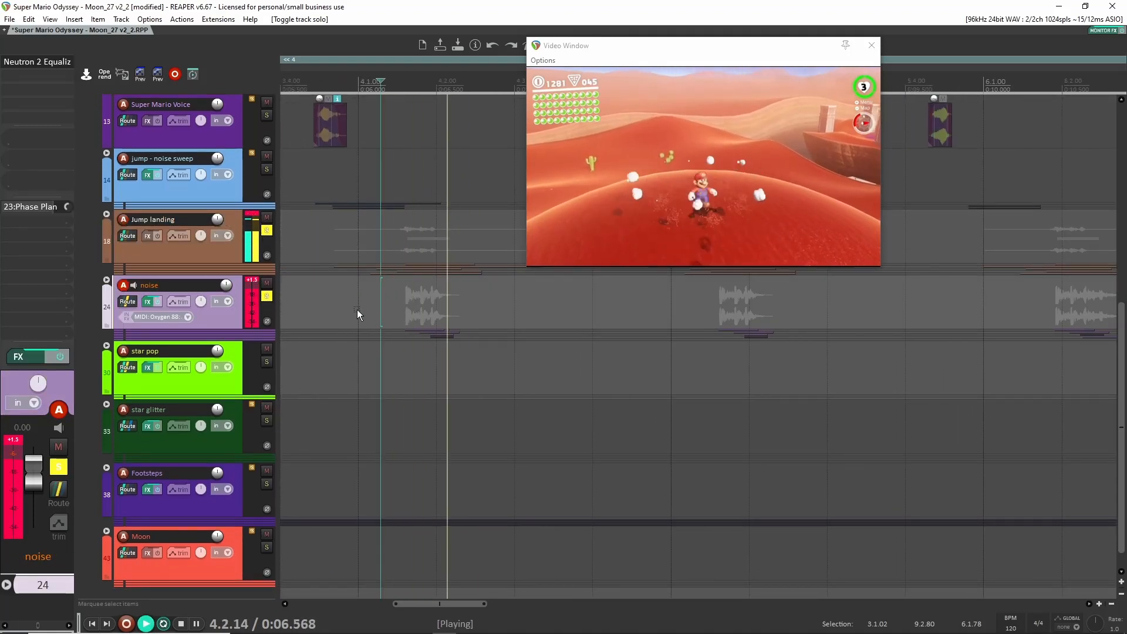
{"action": "key", "text": "space"}
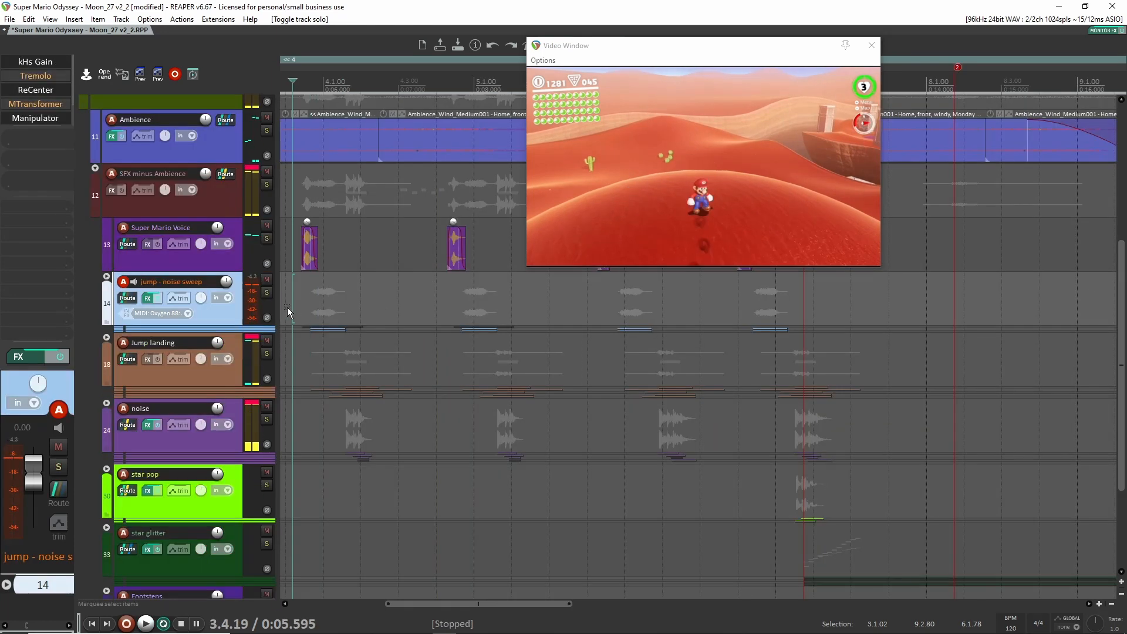
Step: Play the full mix from 3.4.19 through the successive jumps towards the moon section
{"action": "key", "text": "space"}
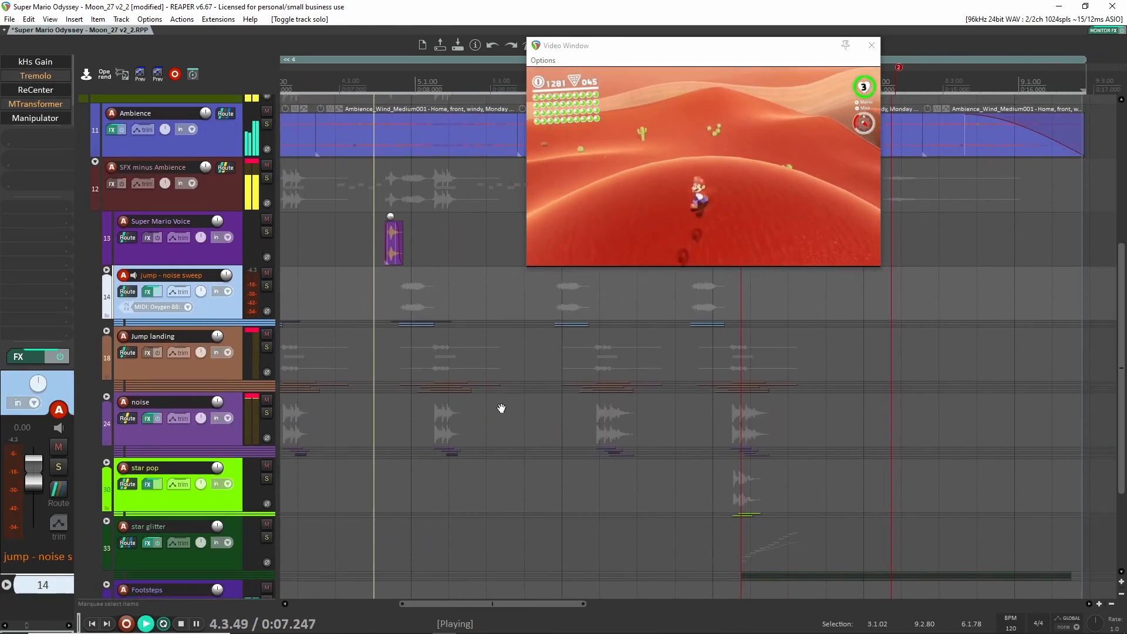
{"action": "scroll", "coordinate": [594, 403], "scroll_direction": "down", "scroll_amount": 1}
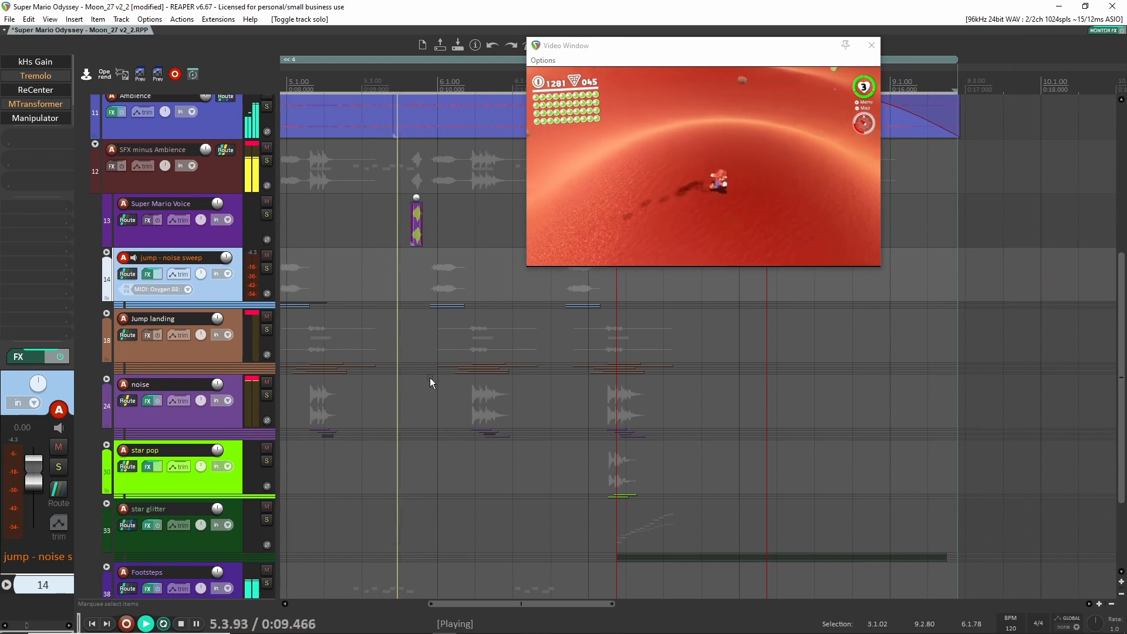
{"action": "left_click_drag", "start_coordinate": [541, 392], "coordinate": [499, 390]}
{"action": "key", "text": "space"}
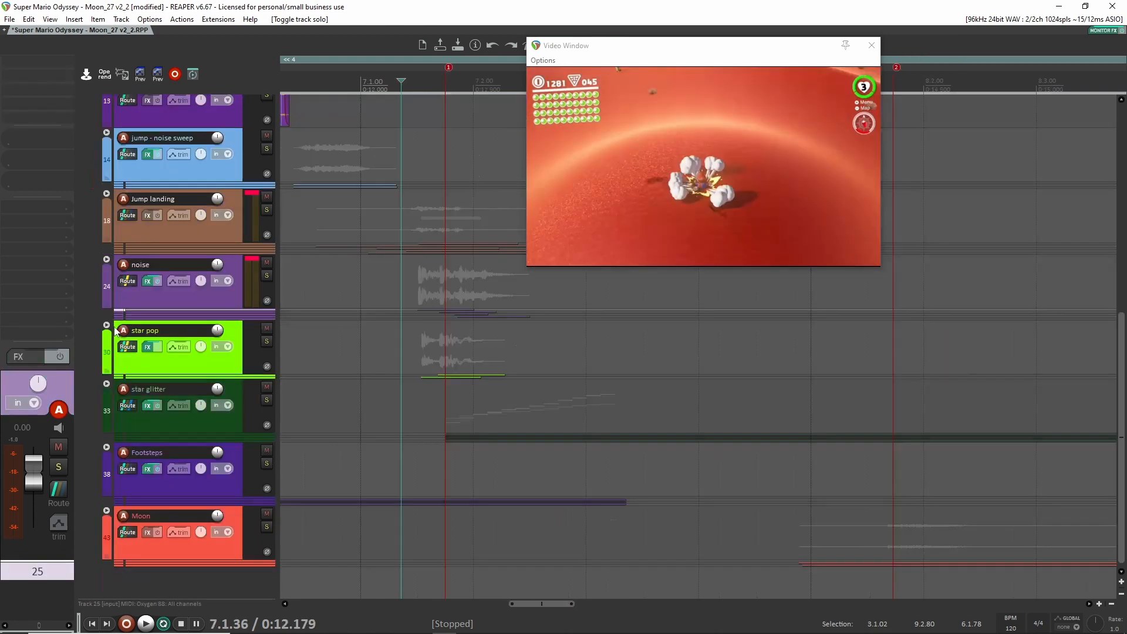
Step: Expand and solo the star pop folder, and audition its layers from 7.1.14
{"action": "left_click", "coordinate": [107, 325]}
{"action": "left_click", "coordinate": [266, 341]}
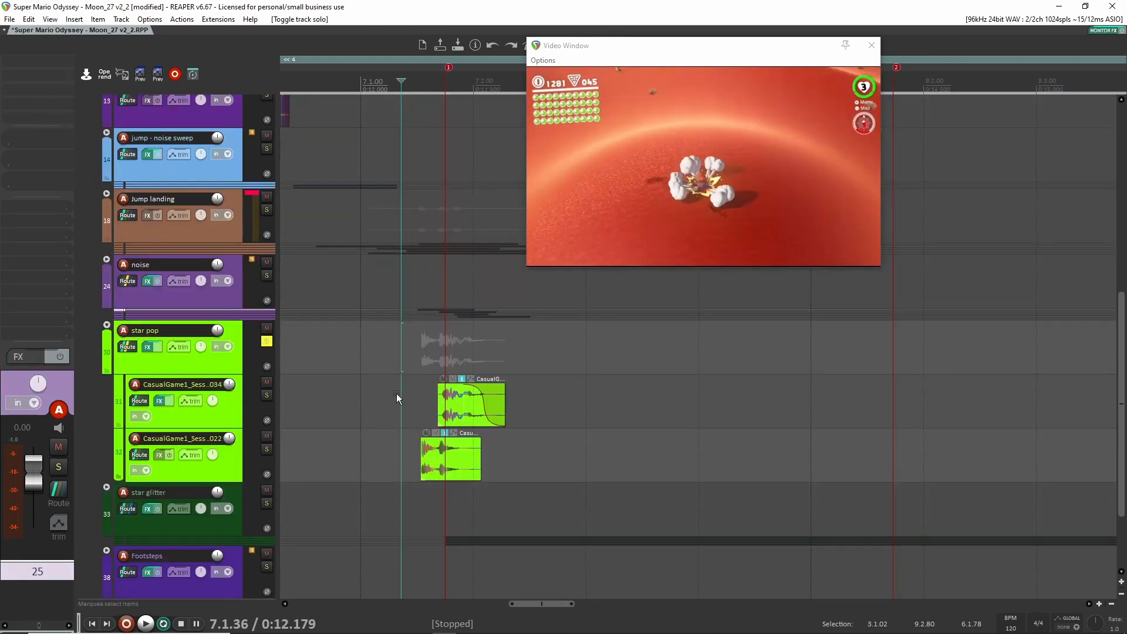
{"action": "left_click", "coordinate": [376, 351]}
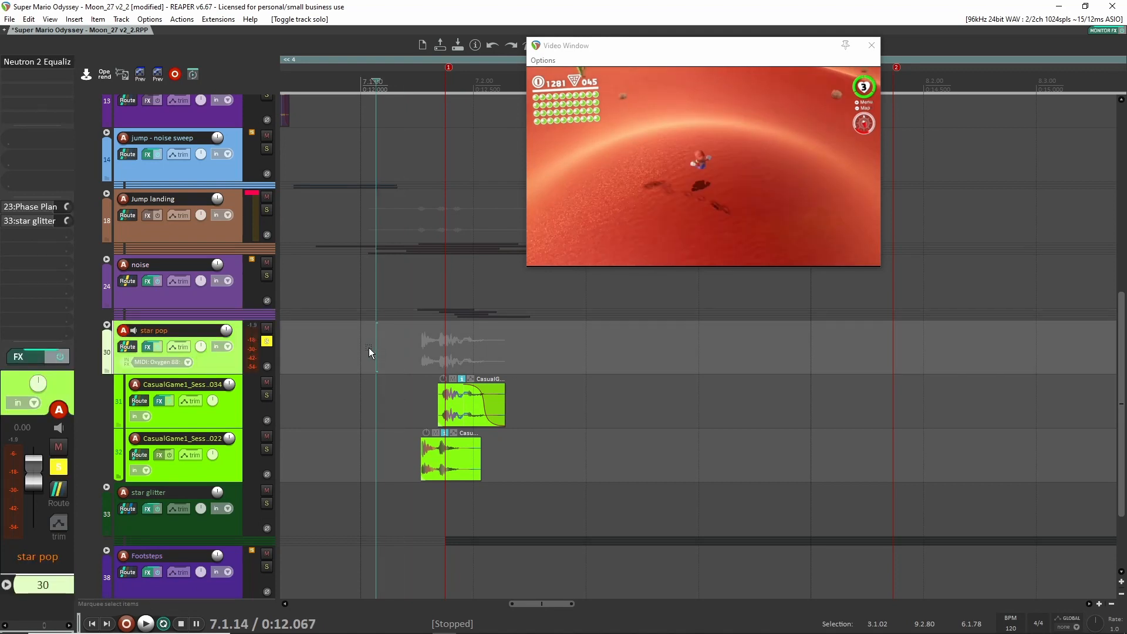
{"action": "key", "text": "space"}
{"action": "key", "text": "space"}
{"action": "key", "text": "space"}
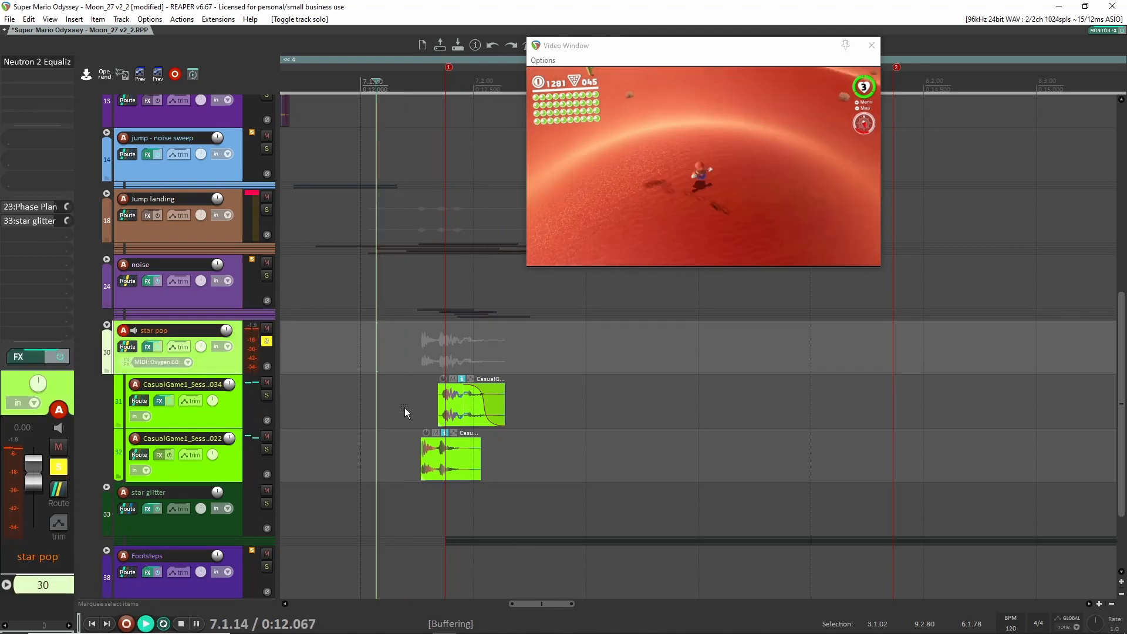
{"action": "key", "text": "space"}
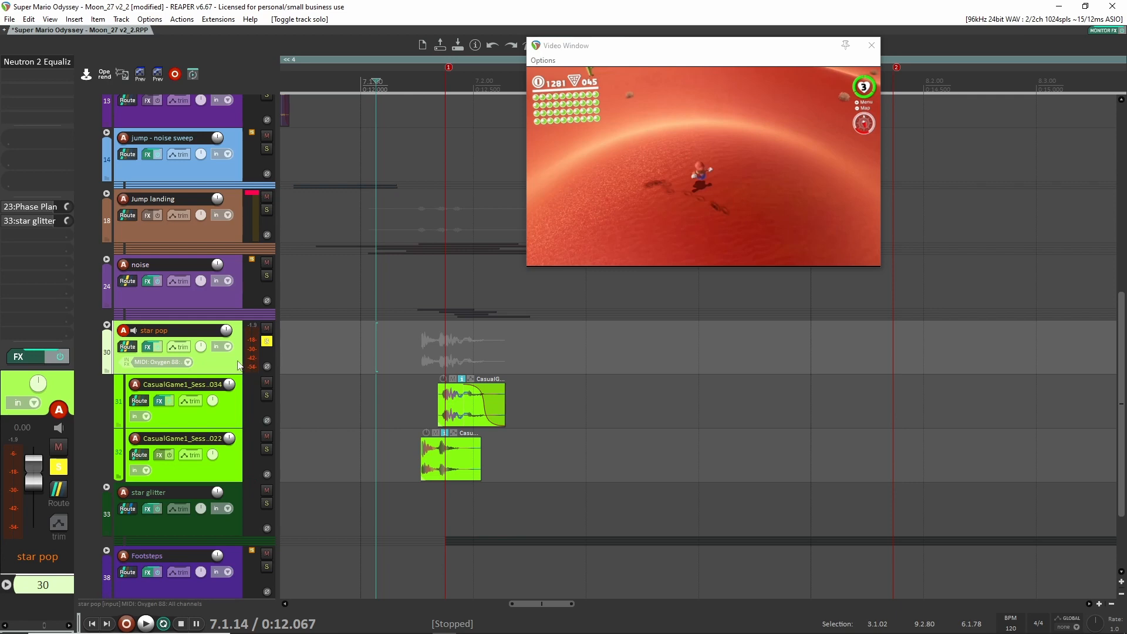
Step: Switch the solo from the star pop folder to its CasualGame1 034 track and audition that layer
{"action": "left_click", "coordinate": [236, 404]}
{"action": "scroll", "coordinate": [256, 414], "scroll_direction": "up", "scroll_amount": 3}
{"action": "left_click", "coordinate": [267, 396]}
{"action": "left_click", "coordinate": [269, 343]}
{"action": "key", "text": "space"}
{"action": "key", "text": "space"}
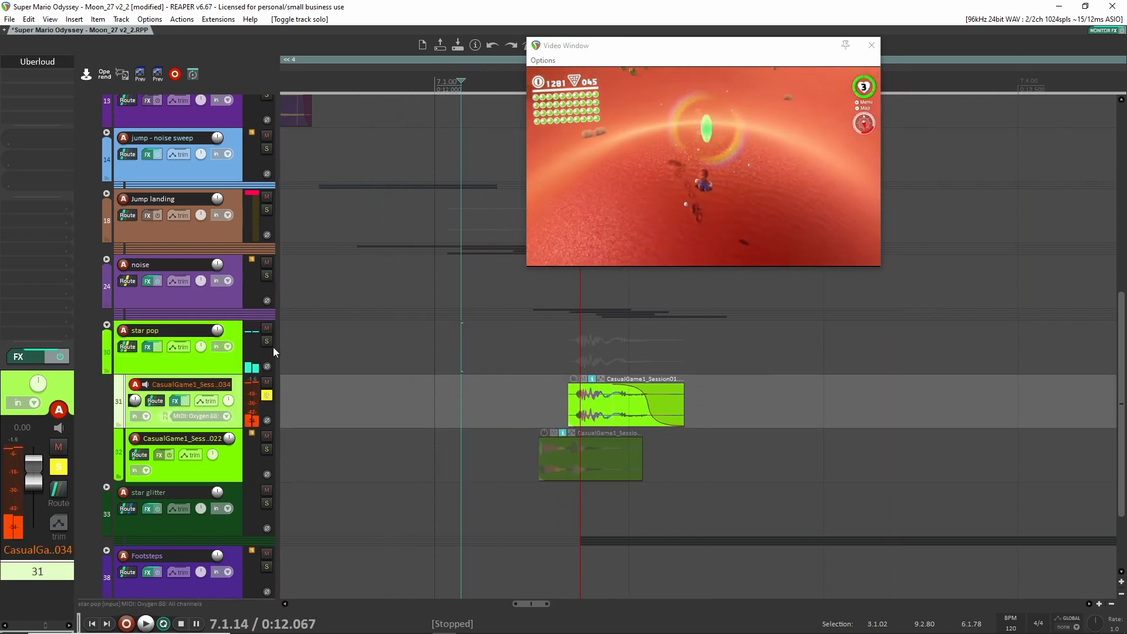
{"action": "key", "text": "space"}
{"action": "key", "text": "space"}
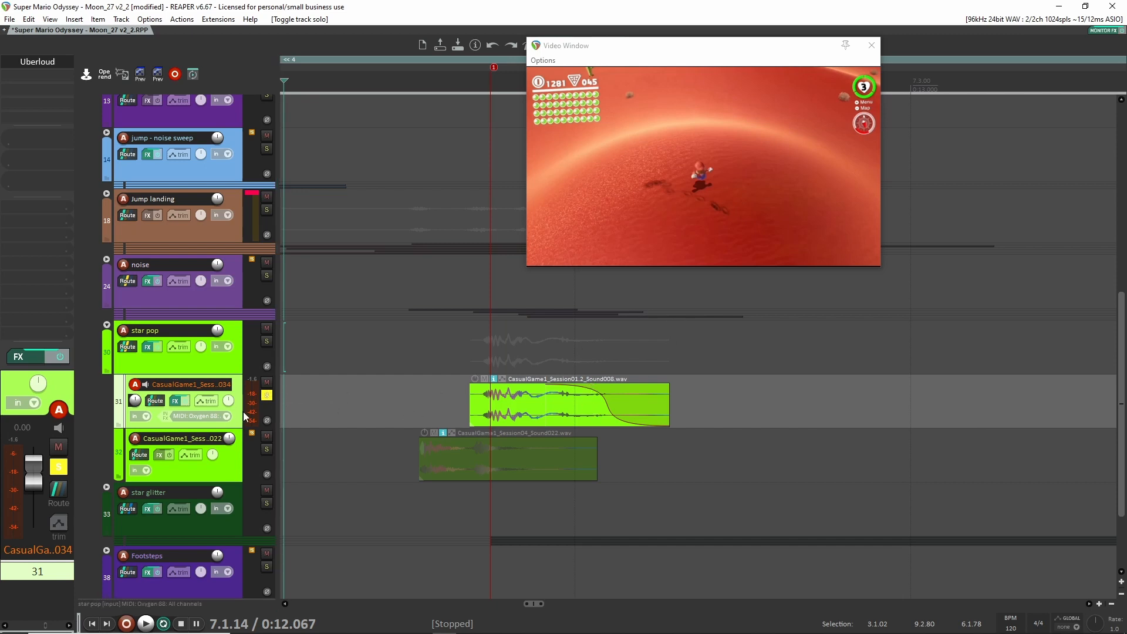
Step: Compare the CasualGame1 034 layer with the Uberloud effect bypassed and enabled, and close the effect
{"action": "left_click", "coordinate": [51, 62], "text": "shift"}
{"action": "left_click", "coordinate": [51, 62]}
{"action": "left_click_drag", "start_coordinate": [446, 41], "coordinate": [341, 36]}
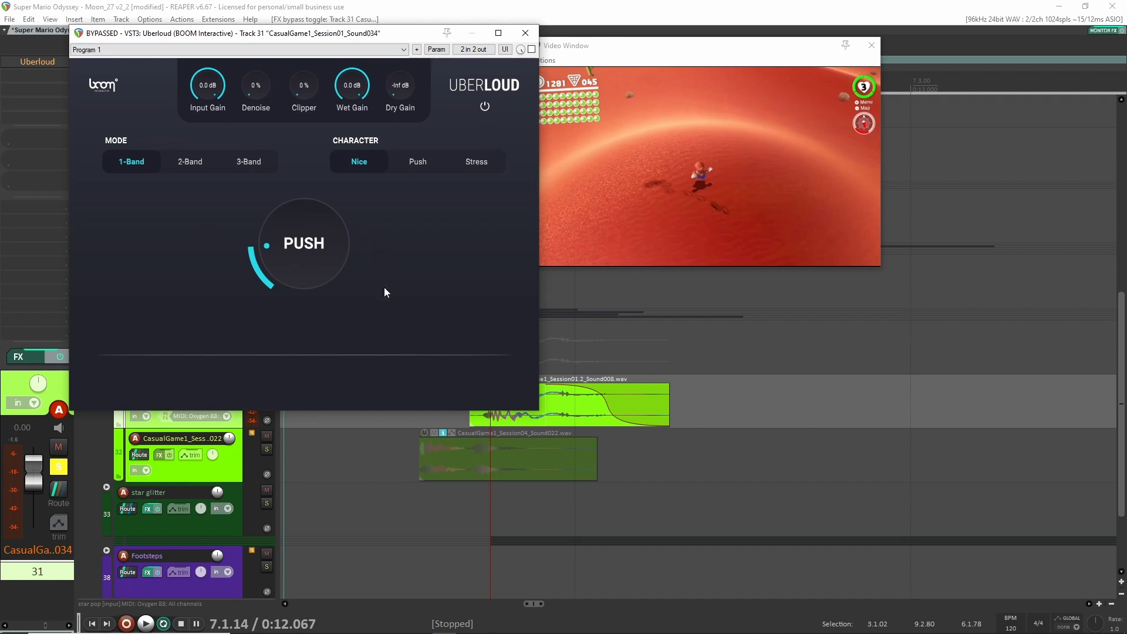
{"action": "key", "text": "space"}
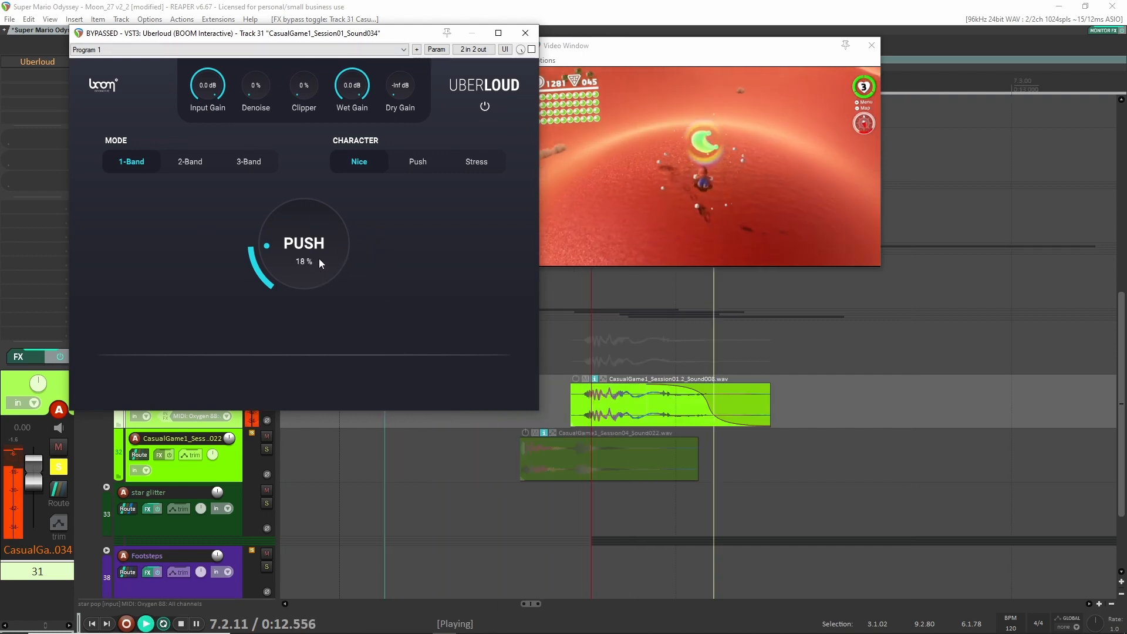
{"action": "key", "text": "space"}
{"action": "left_click", "coordinate": [531, 49]}
{"action": "key", "text": "space"}
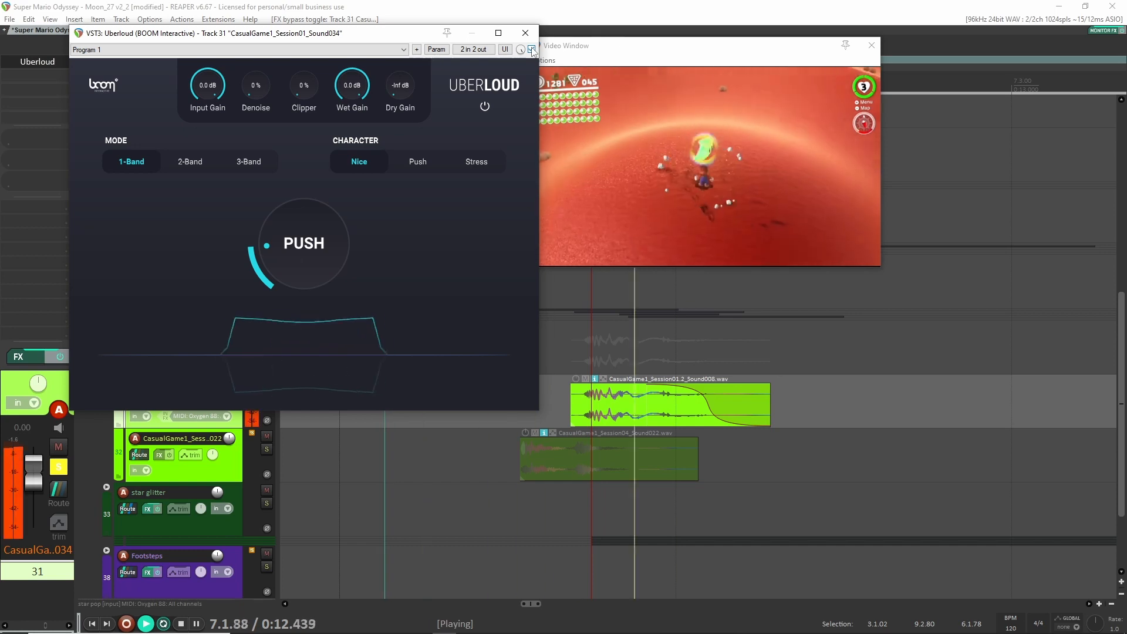
{"action": "key", "text": "space"}
{"action": "left_click", "coordinate": [525, 33]}
Step: Switch the solo to the CasualGame1 022 track and audition it from 7.1.48
{"action": "left_click", "coordinate": [267, 395]}
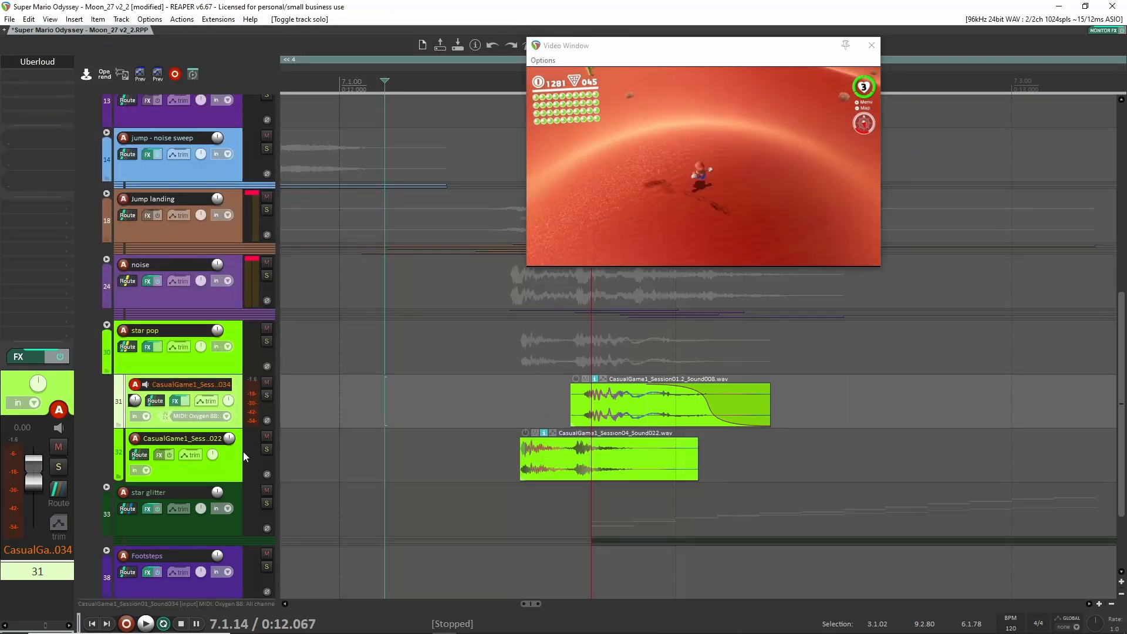
{"action": "left_click", "coordinate": [267, 449]}
{"action": "scroll", "coordinate": [473, 455], "scroll_direction": "up", "scroll_amount": 2}
{"action": "left_click_drag", "start_coordinate": [596, 456], "coordinate": [452, 448]}
{"action": "left_click", "coordinate": [368, 442]}
{"action": "key", "text": "space"}
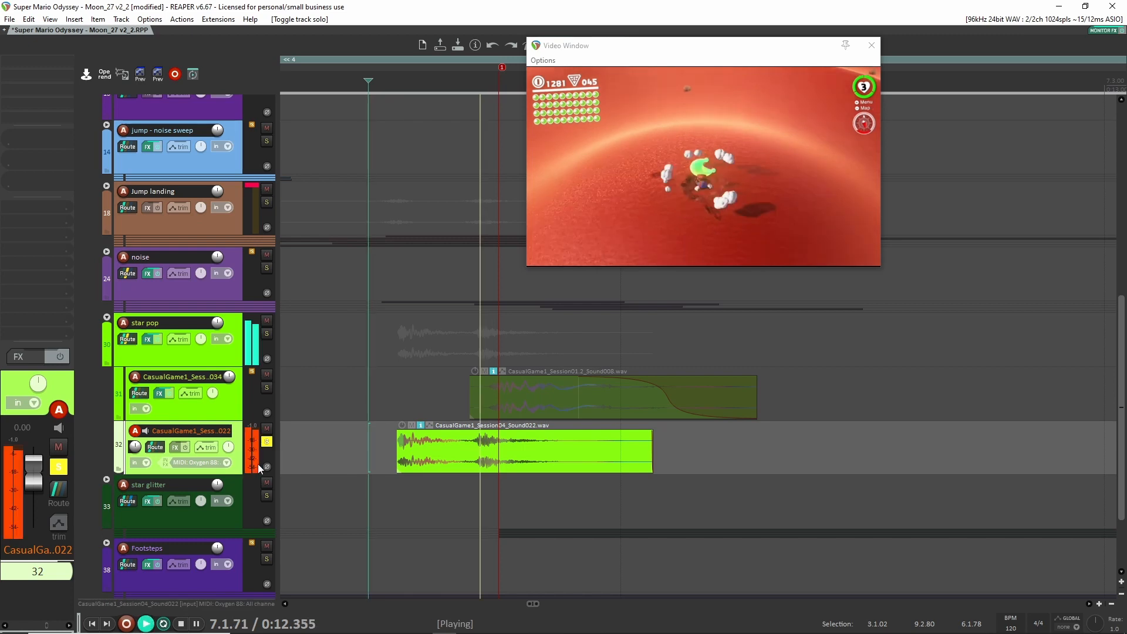
{"action": "key", "text": "space"}
{"action": "key", "text": "space"}
Step: Clear the CasualGame1 022 track's solo and audition the whole star pop folder soloed
{"action": "left_click", "coordinate": [266, 442]}
{"action": "key", "text": "space"}
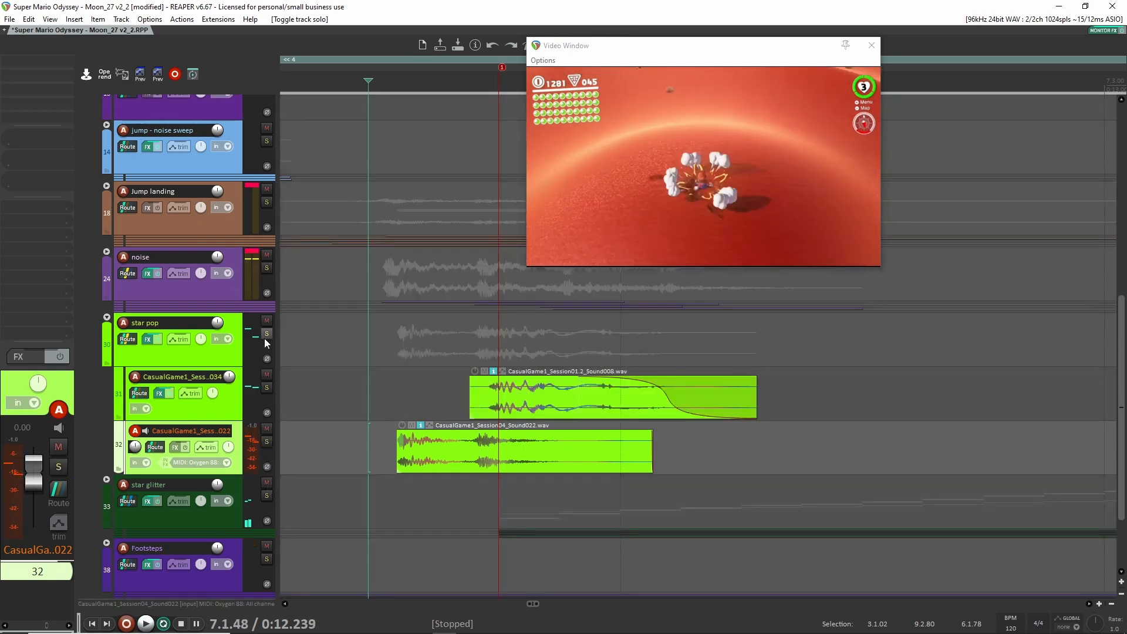
{"action": "left_click", "coordinate": [266, 334]}
{"action": "key", "text": "space"}
{"action": "key", "text": "space"}
{"action": "key", "text": "space"}
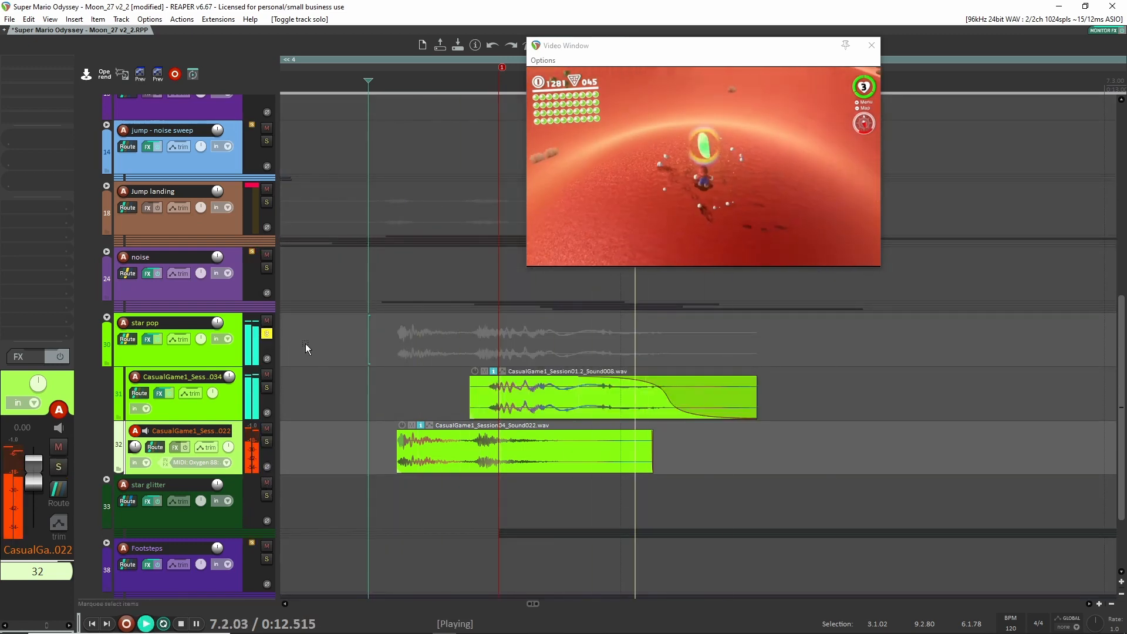
{"action": "key", "text": "space"}
Step: Open the star pop folder's Neutron 2 Equalizer and compare playback with it bypassed and enabled
{"action": "left_click", "coordinate": [228, 358]}
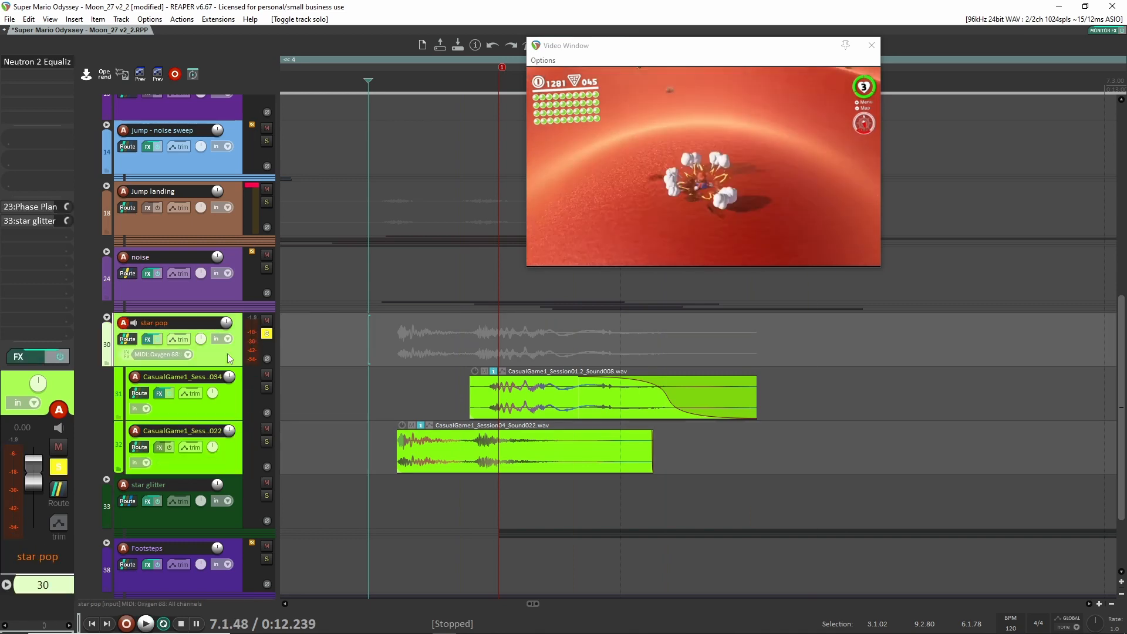
{"action": "left_click", "coordinate": [43, 61]}
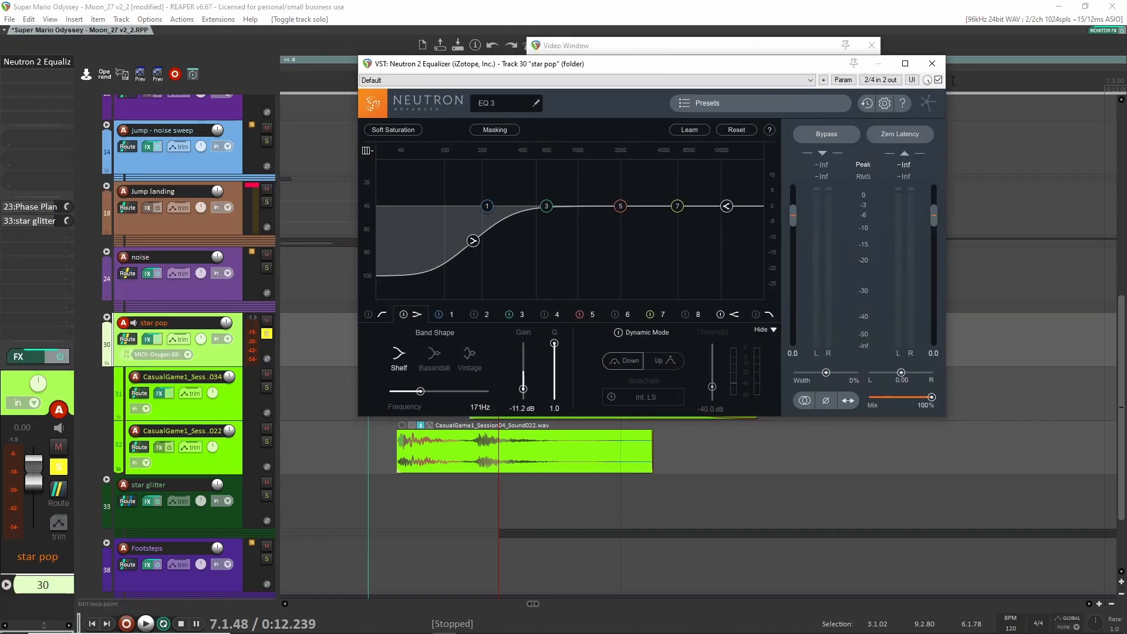
{"action": "left_click", "coordinate": [938, 80]}
{"action": "key", "text": "space"}
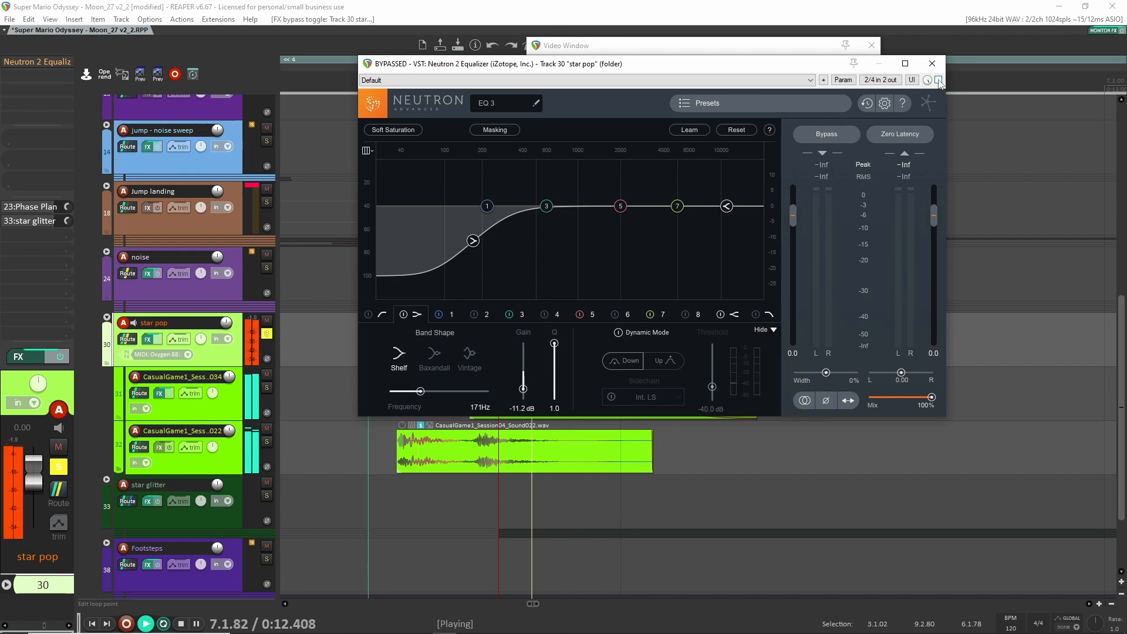
{"action": "key", "text": "space"}
{"action": "left_click", "coordinate": [939, 81]}
{"action": "key", "text": "space"}
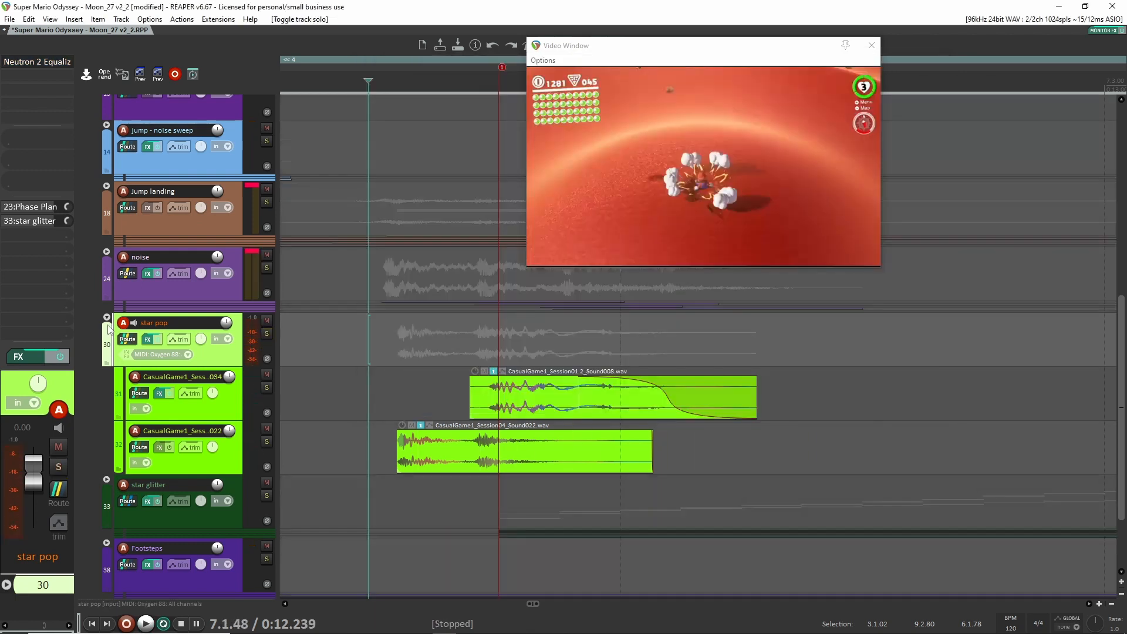
Step: Collapse the star pop folder
{"action": "left_click", "coordinate": [107, 318]}
{"action": "left_click", "coordinate": [106, 318]}
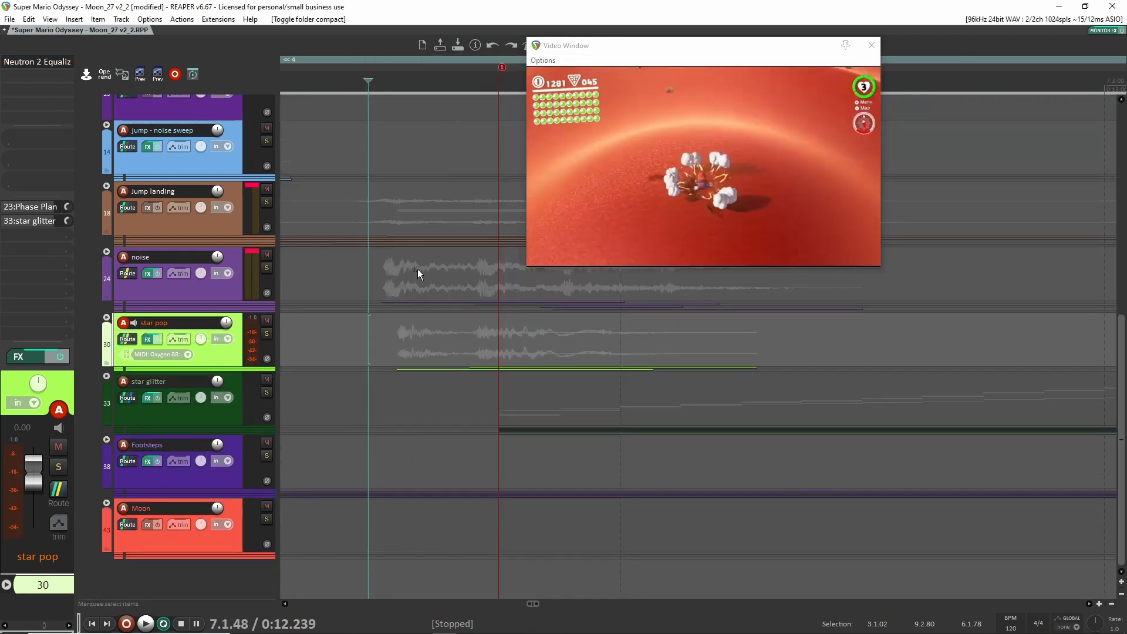
Step: Expand the star glitter folder, solo it and audition it from 7.1.48
{"action": "left_click", "coordinate": [107, 377]}
{"action": "left_click", "coordinate": [266, 392]}
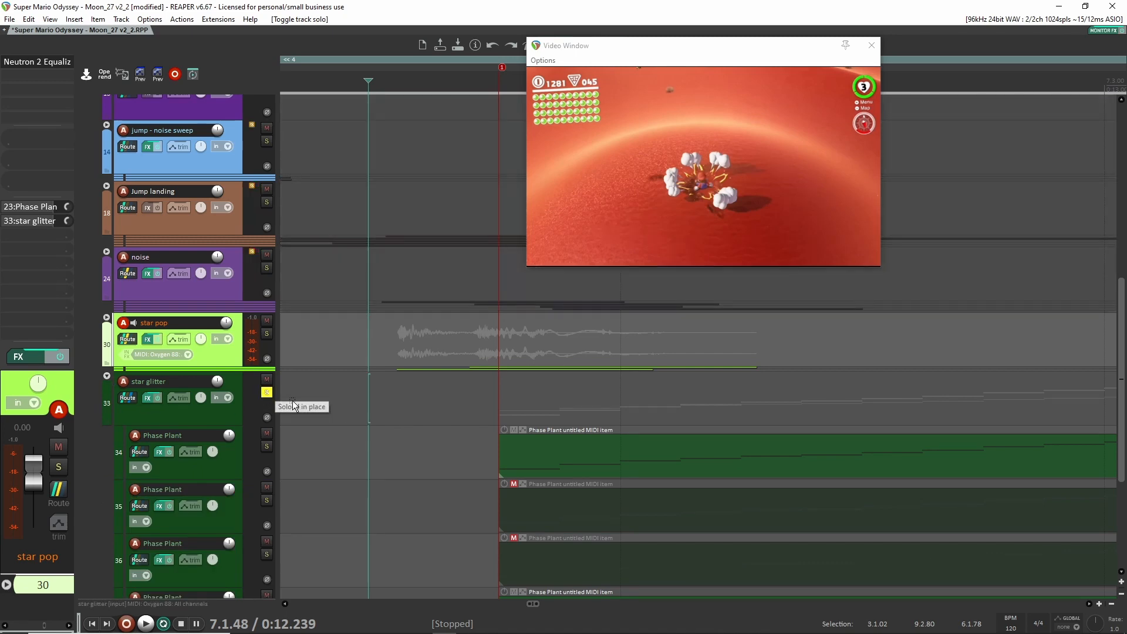
{"action": "scroll", "coordinate": [403, 461], "scroll_direction": "down", "scroll_amount": 3}
{"action": "scroll", "coordinate": [446, 435], "scroll_direction": "up", "scroll_amount": 3}
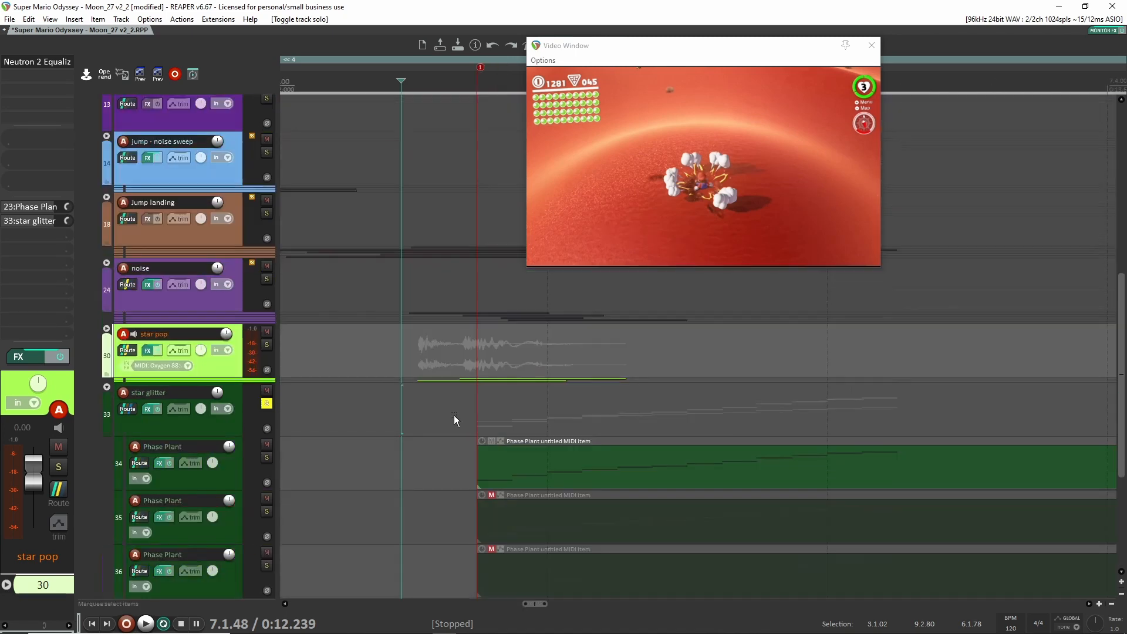
{"action": "scroll", "coordinate": [488, 411], "scroll_direction": "down", "scroll_amount": 1}
{"action": "key", "text": "space"}
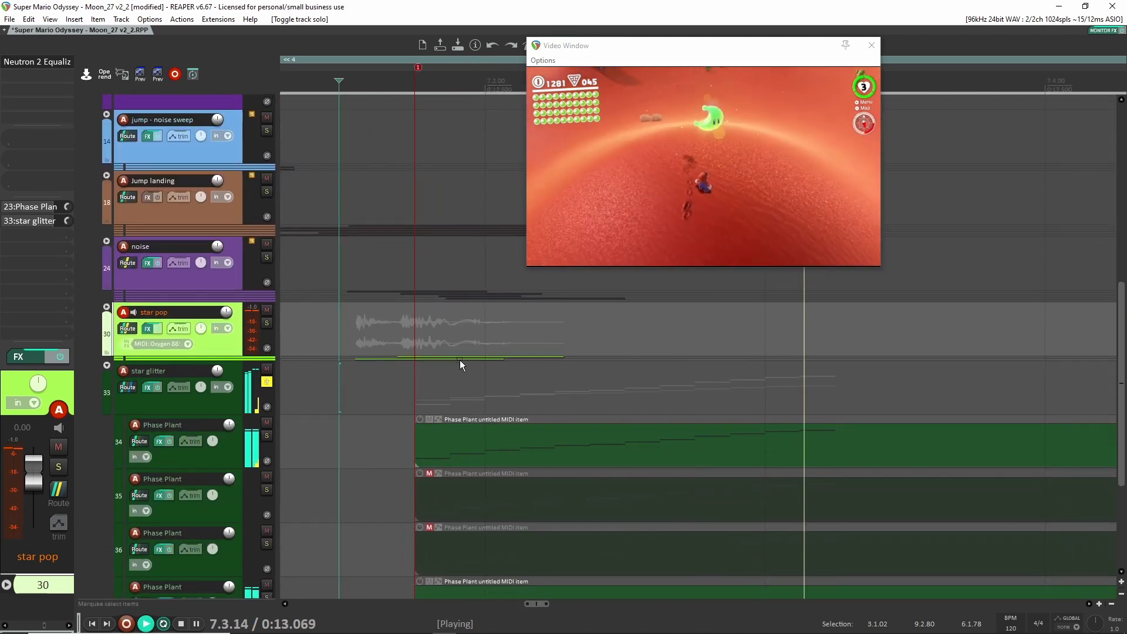
{"action": "scroll", "coordinate": [457, 358], "scroll_direction": "down", "scroll_amount": 2}
{"action": "key", "text": "space"}
Step: Mute Phase Plant track 37 in the star glitter folder and audition the remaining layer from 7.1.48
{"action": "scroll", "coordinate": [339, 364], "scroll_direction": "down", "scroll_amount": 1}
{"action": "left_click_drag", "start_coordinate": [339, 365], "coordinate": [667, 359]}
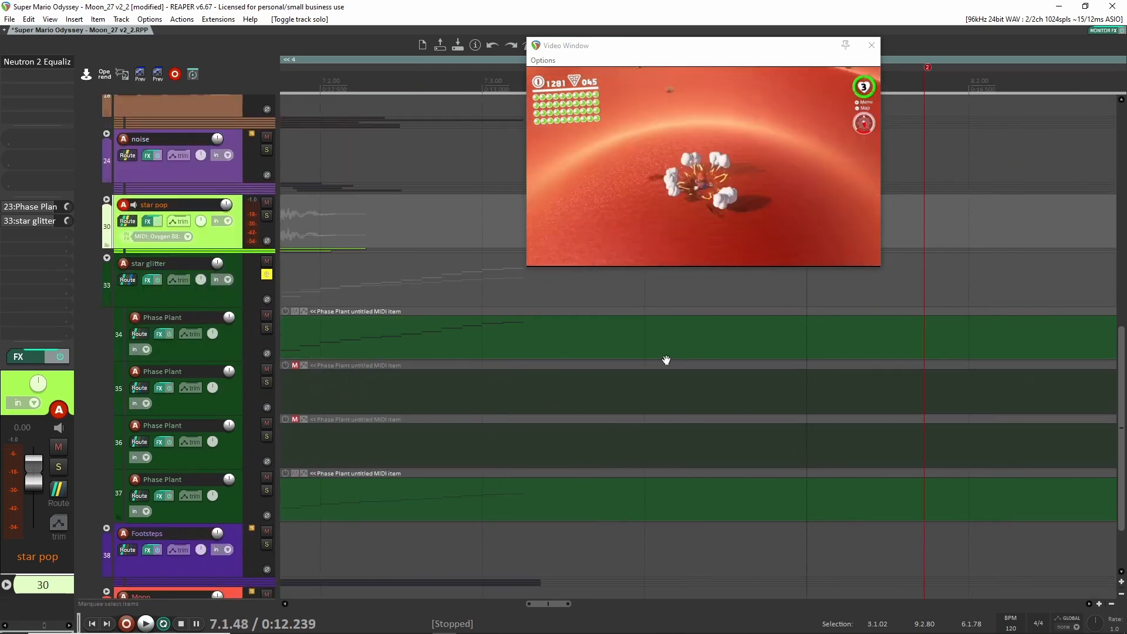
{"action": "scroll", "coordinate": [666, 360], "scroll_direction": "down", "scroll_amount": 3}
{"action": "left_click", "coordinate": [225, 353]}
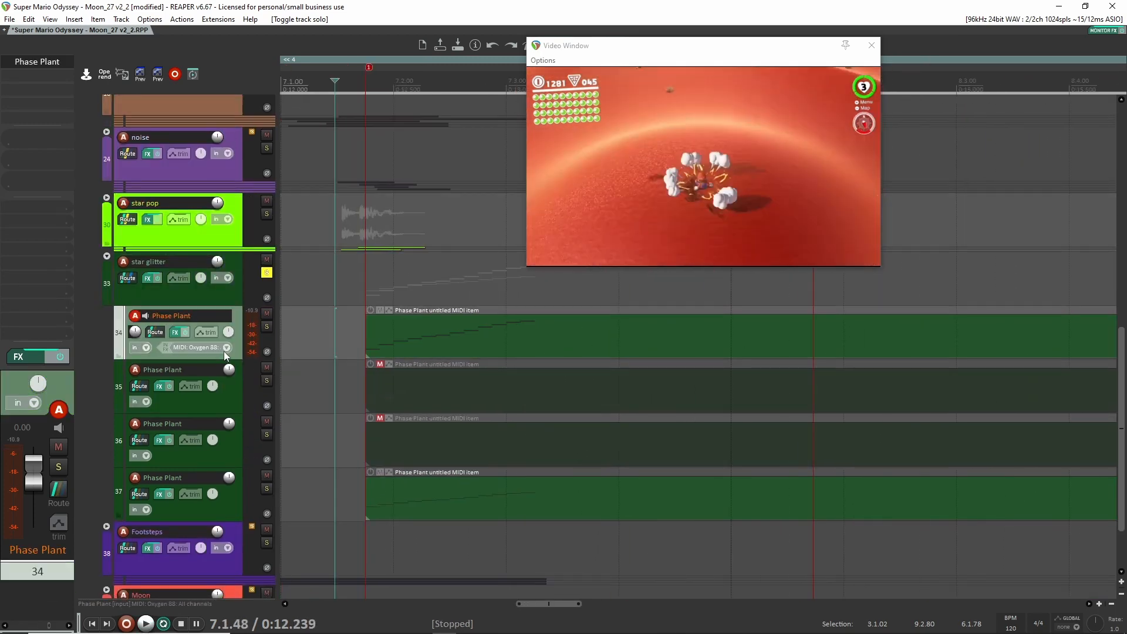
{"action": "left_click", "coordinate": [268, 475]}
{"action": "key", "text": "space"}
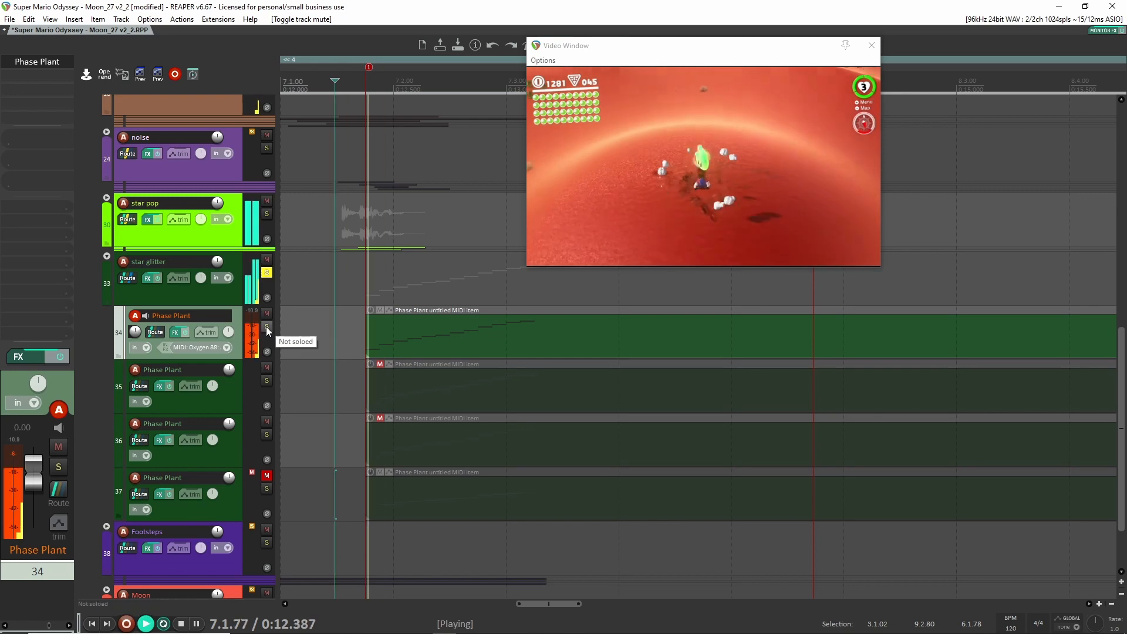
{"action": "key", "text": "space"}
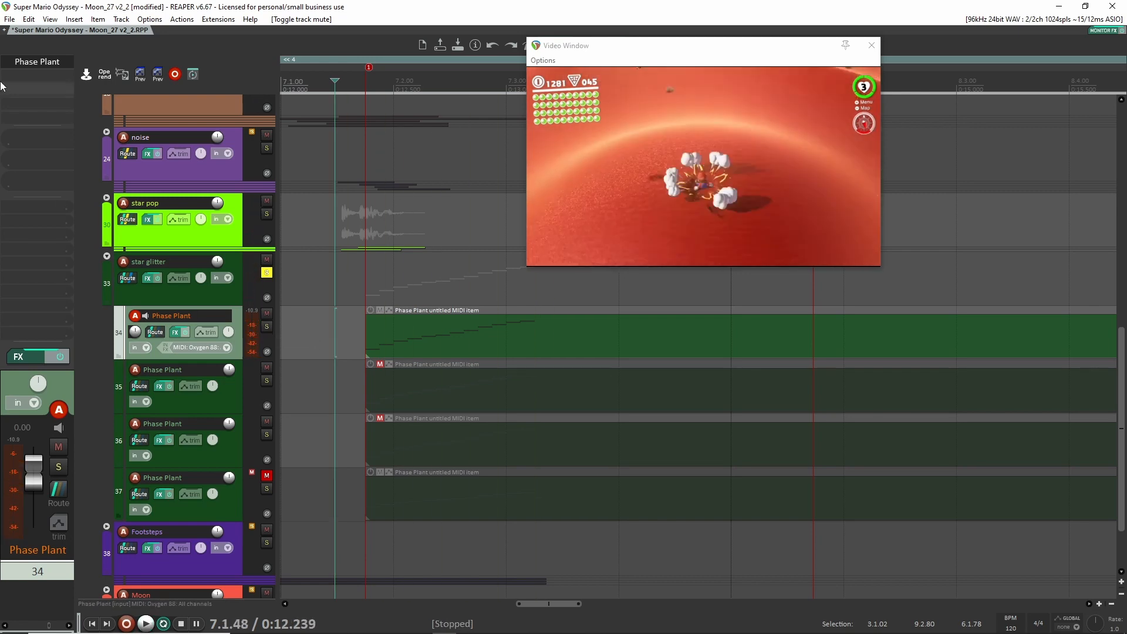
Step: Open track 34's Phase Plant, try moving the sample start point slightly forward, and undo that change
{"action": "left_click", "coordinate": [32, 61]}
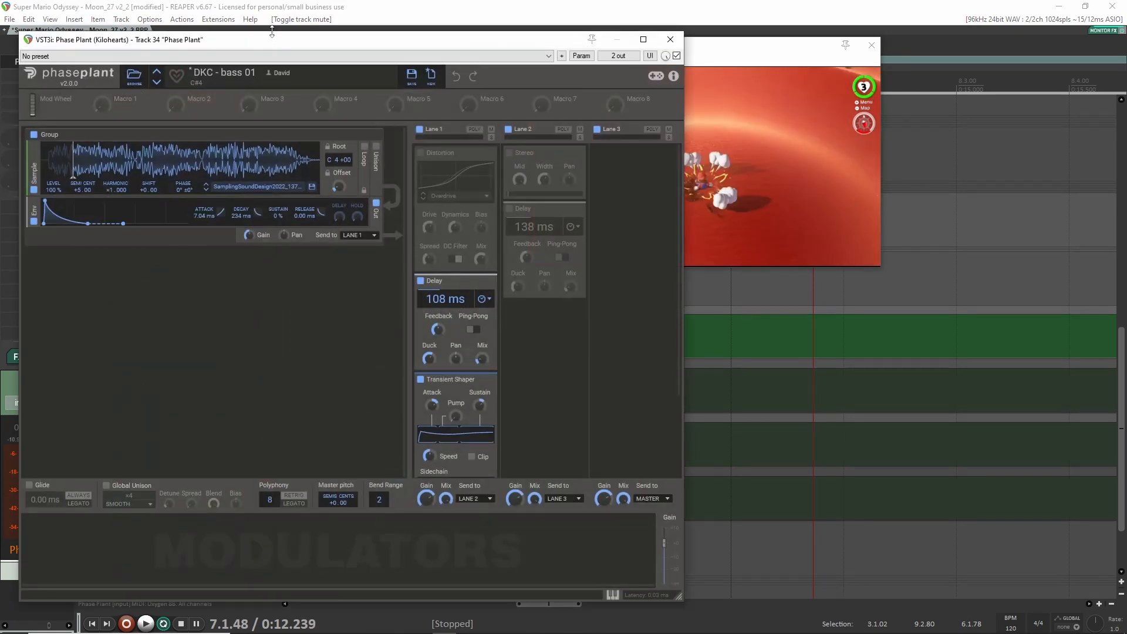
{"action": "left_click_drag", "start_coordinate": [277, 39], "coordinate": [390, 38]}
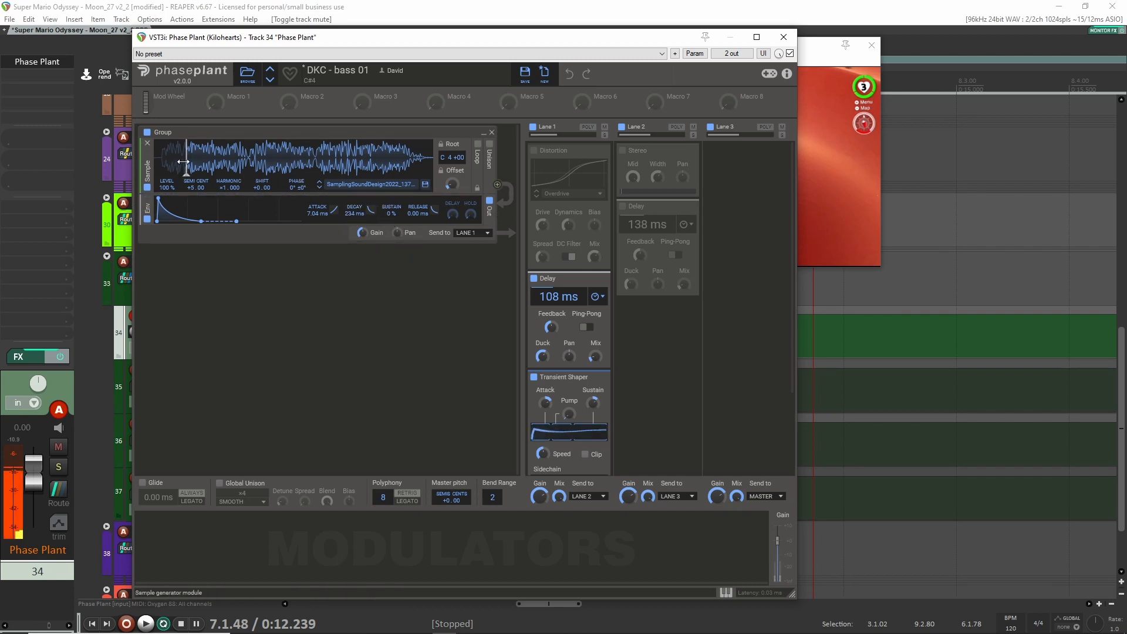
{"action": "left_click_drag", "start_coordinate": [183, 161], "coordinate": [193, 161]}
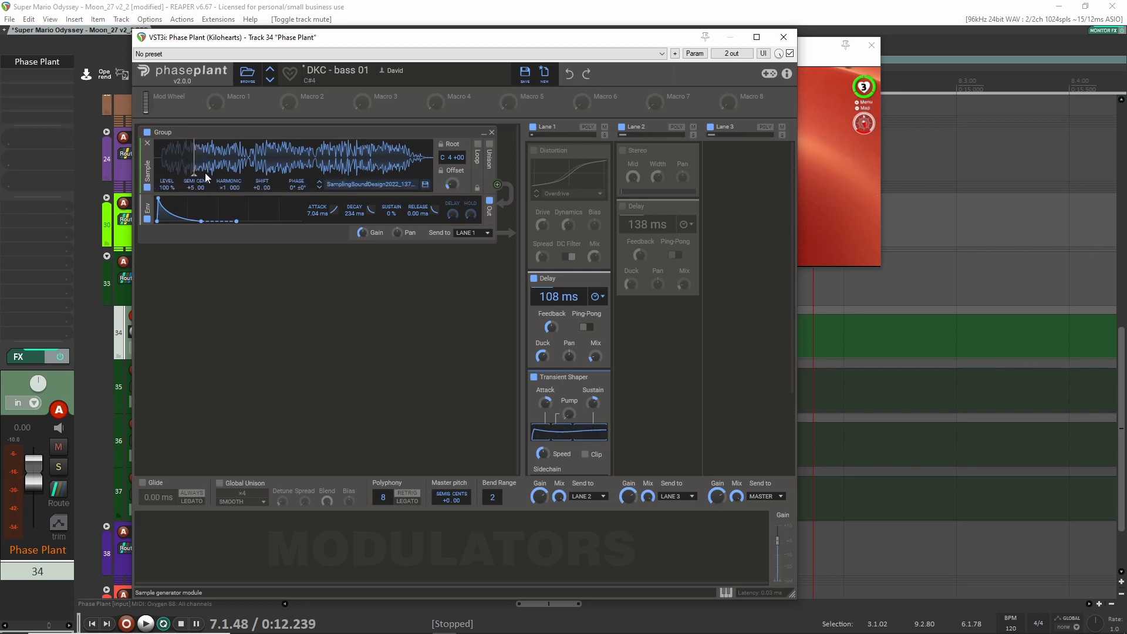
{"action": "key", "text": "ctrl+z"}
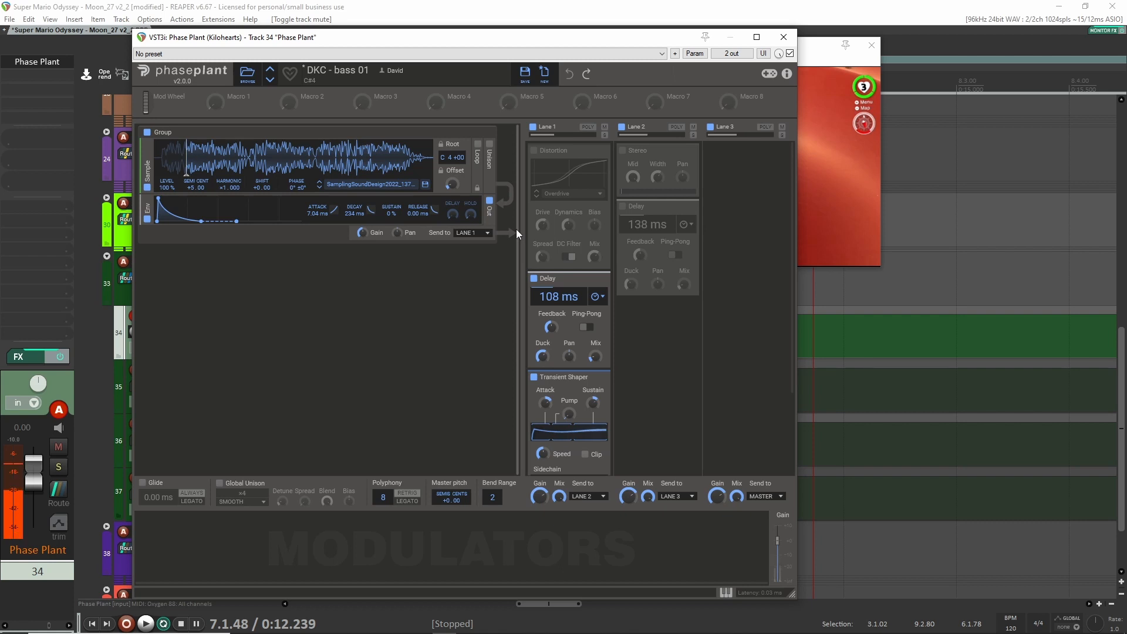
Step: Compare the track 34 sound with Phase Plant's Delay and Transient Shaper bypassed and re-enabled one after the other
{"action": "left_click", "coordinate": [535, 278]}
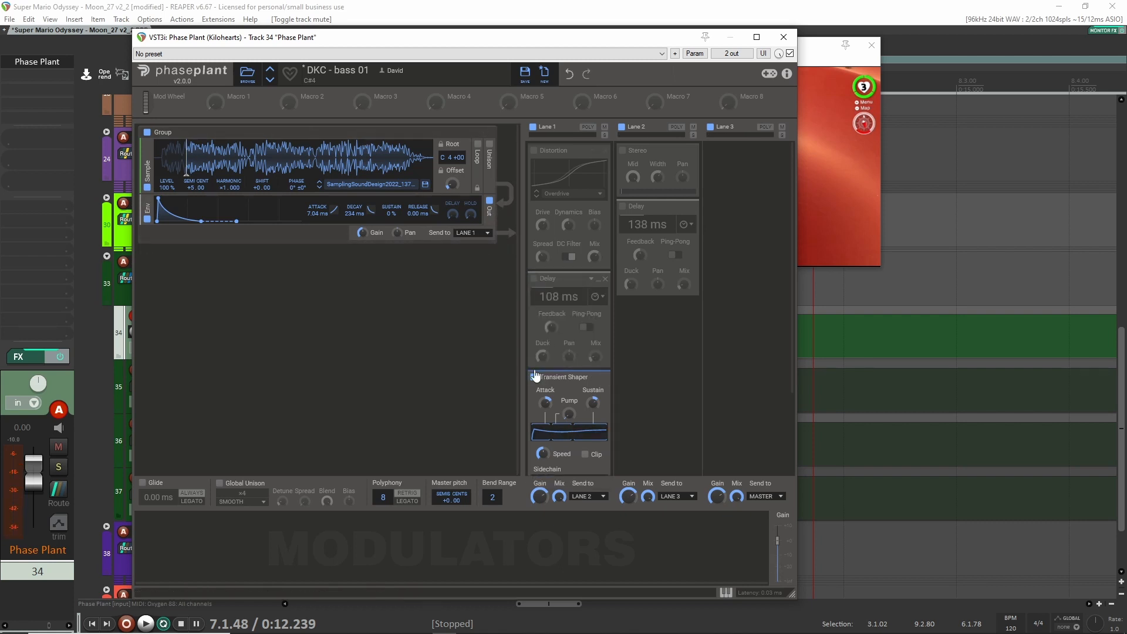
{"action": "left_click", "coordinate": [534, 377]}
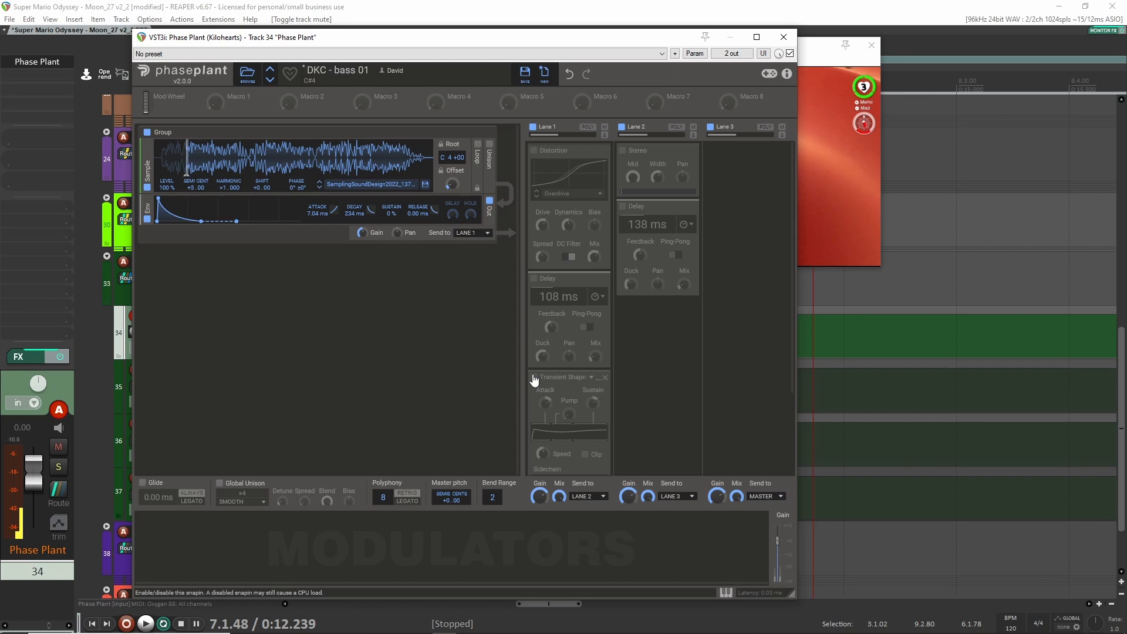
{"action": "left_click", "coordinate": [535, 278]}
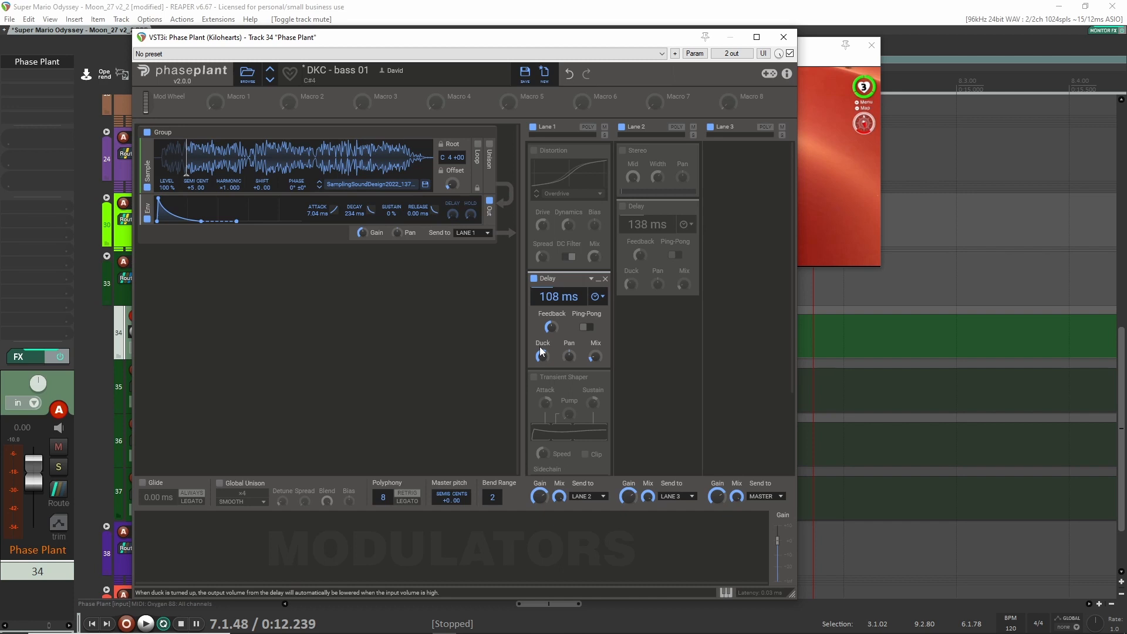
{"action": "left_click_drag", "start_coordinate": [539, 348], "coordinate": [551, 328]}
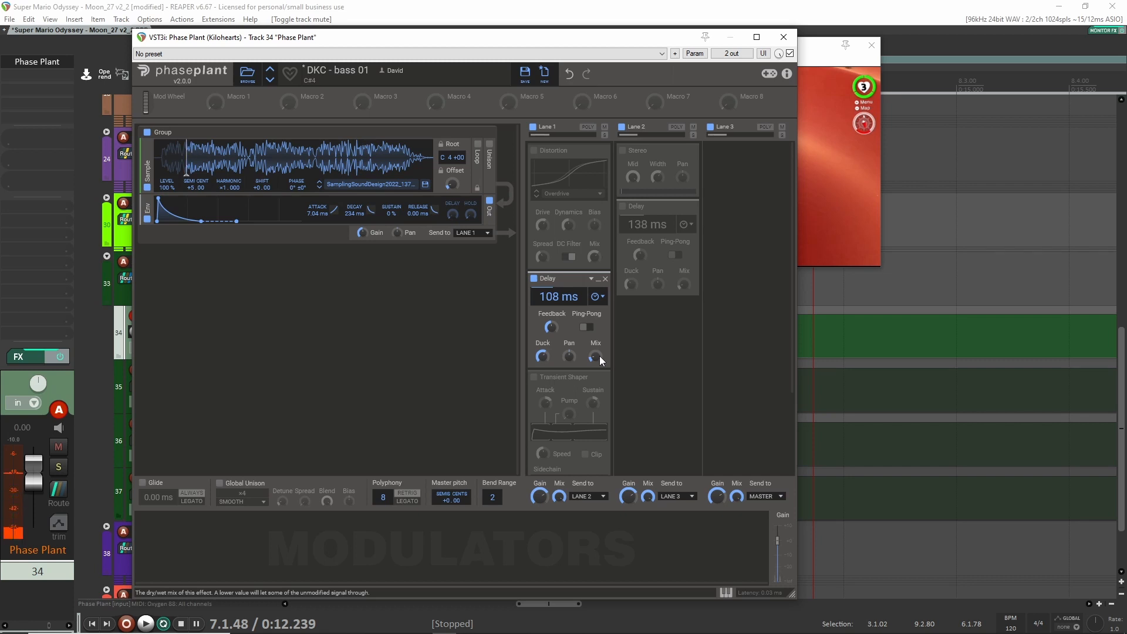
{"action": "left_click", "coordinate": [534, 377]}
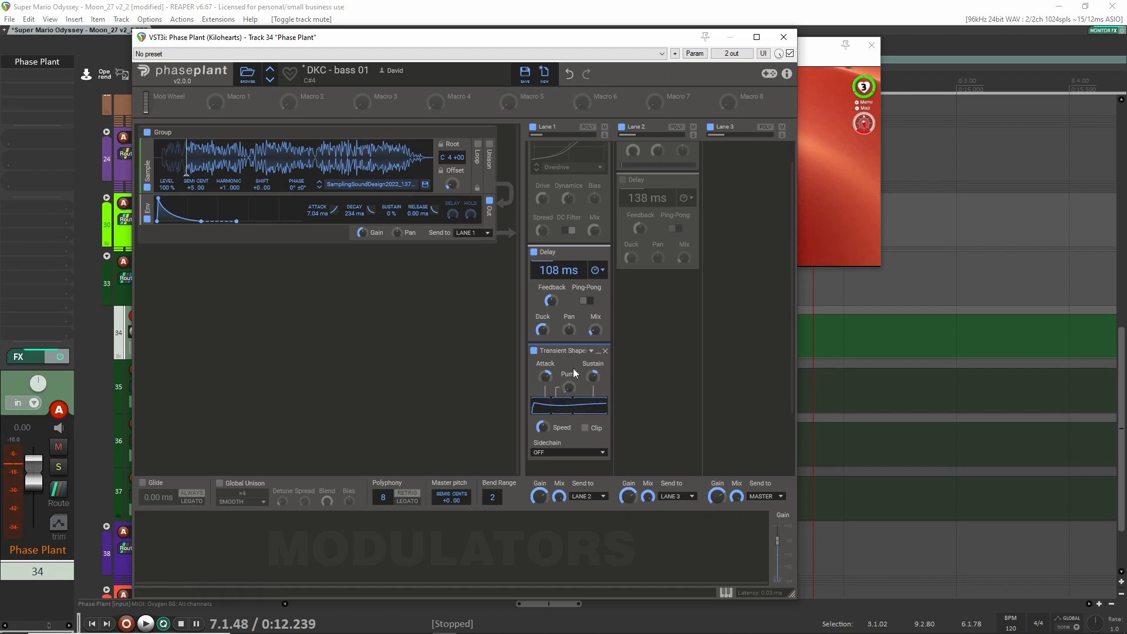
Step: Close Phase Plant, audition the star glitter folder from marker 1, and open track 34's MIDI item to examine its notes
{"action": "left_click", "coordinate": [784, 37]}
{"action": "left_click", "coordinate": [364, 280]}
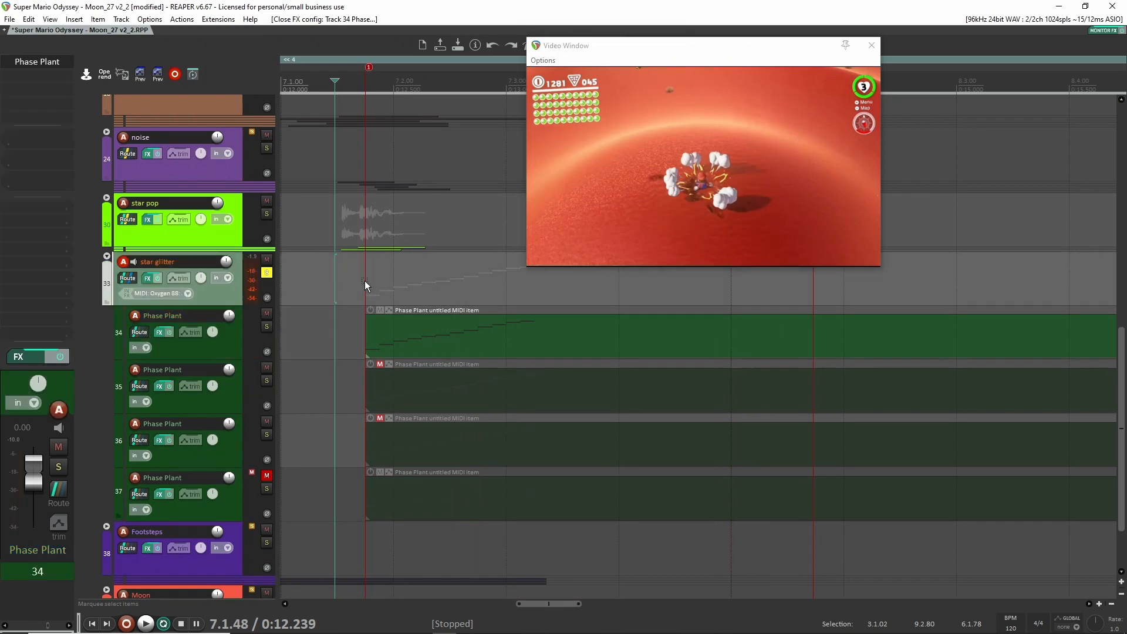
{"action": "key", "text": "space"}
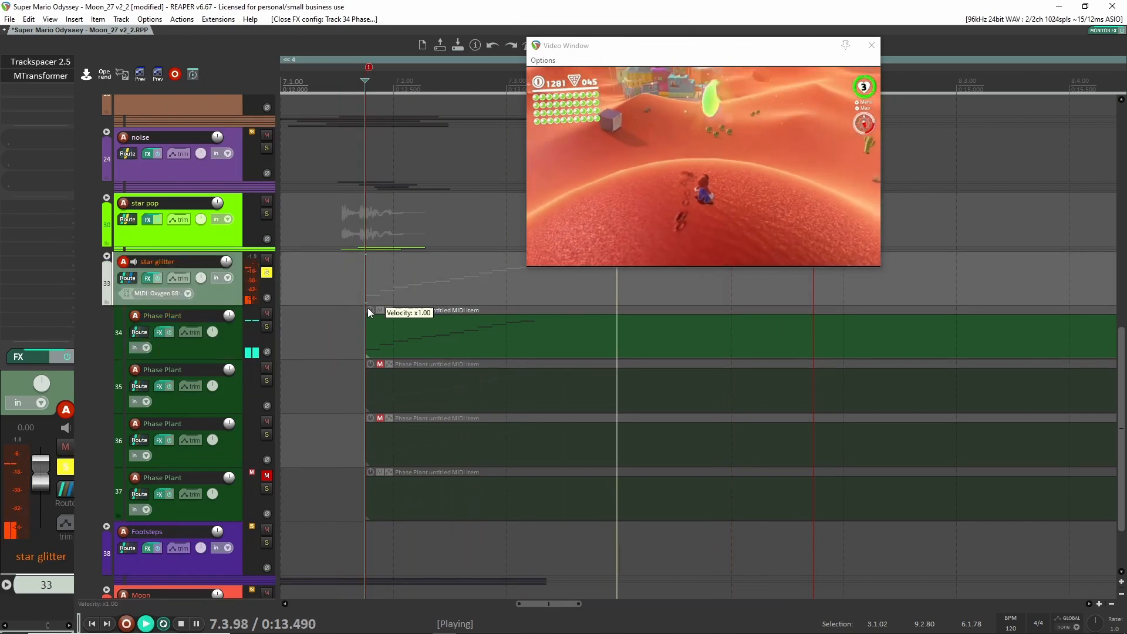
{"action": "key", "text": "space"}
{"action": "double_click", "coordinate": [417, 339]}
{"action": "scroll", "coordinate": [470, 308], "scroll_direction": "up", "scroll_amount": 6}
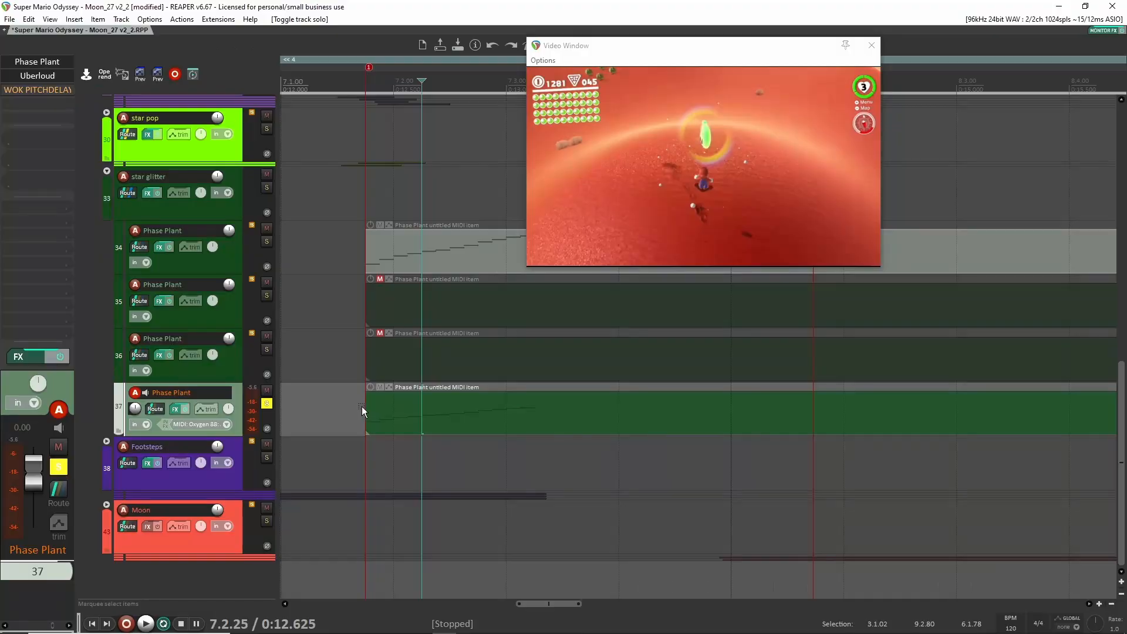
Step: Audition Phase Plant track 37 soloed from 7.1.72
{"action": "left_click", "coordinate": [362, 406]}
{"action": "key", "text": "space"}
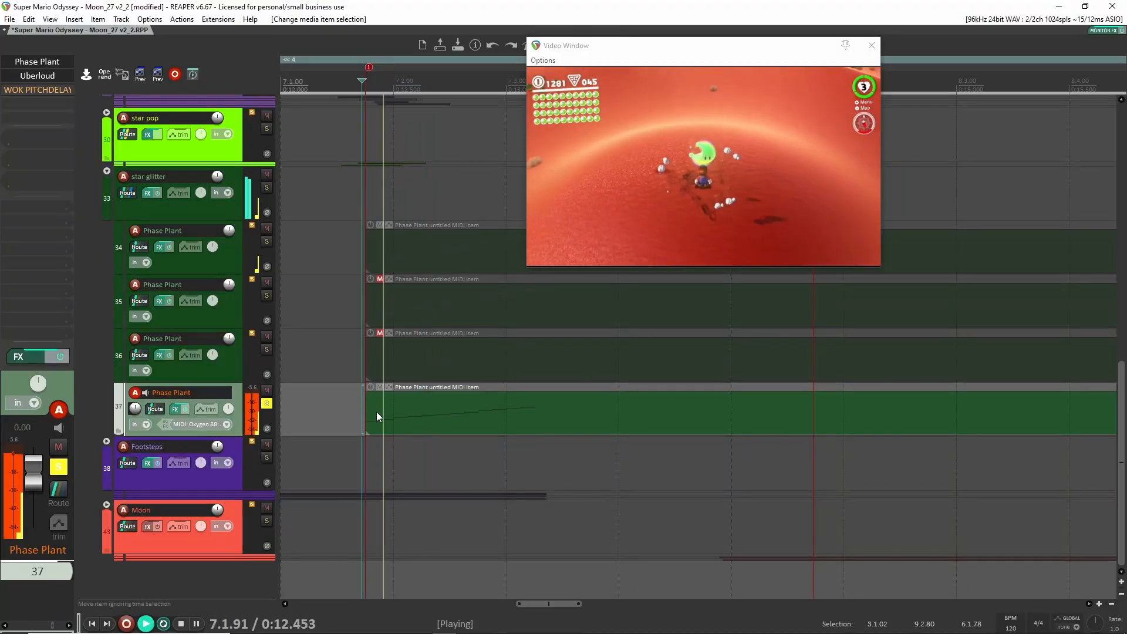
{"action": "key", "text": "space"}
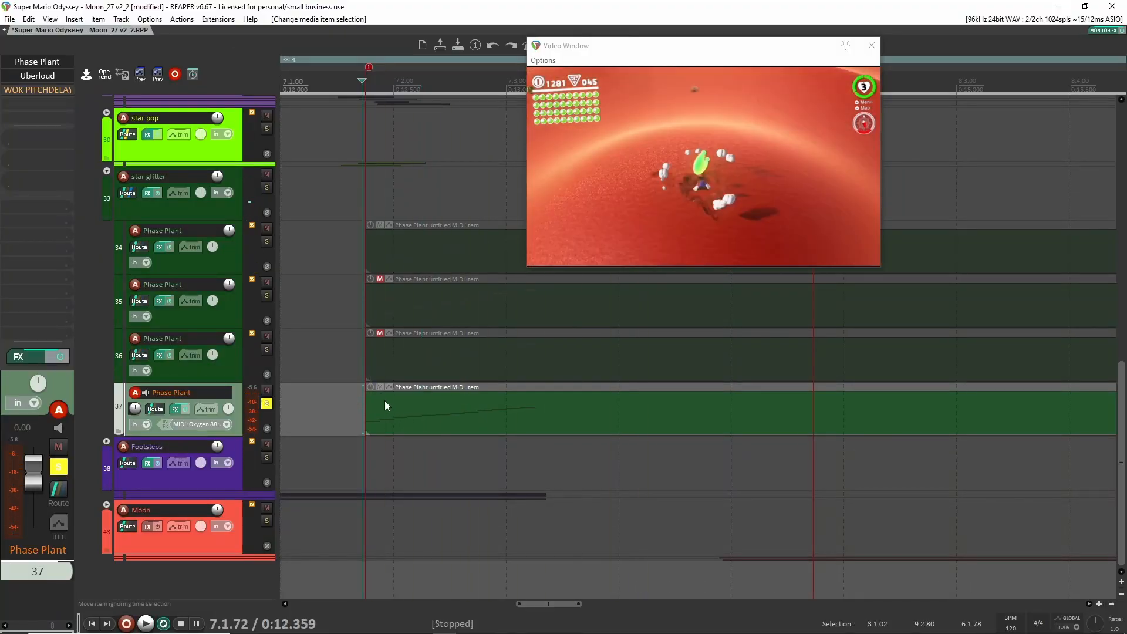
{"action": "key", "text": "space"}
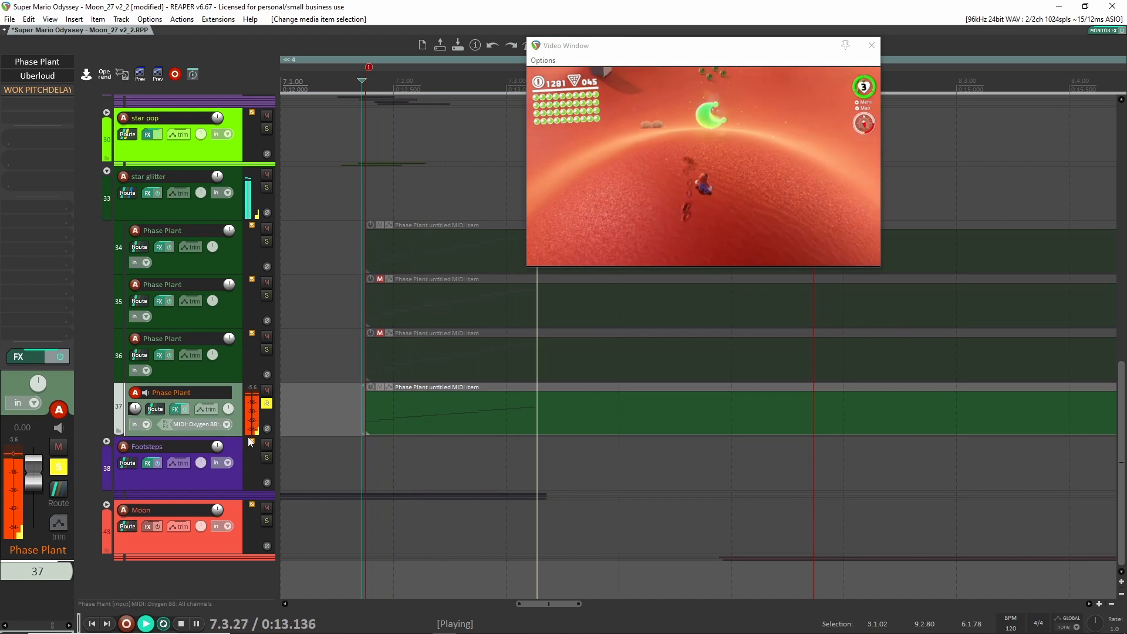
{"action": "key", "text": "space"}
Step: Open track 37's Phase Plant, inspect its Slice EQ curve and try out the Slice EQ offset, then close the plugin
{"action": "left_click", "coordinate": [35, 61]}
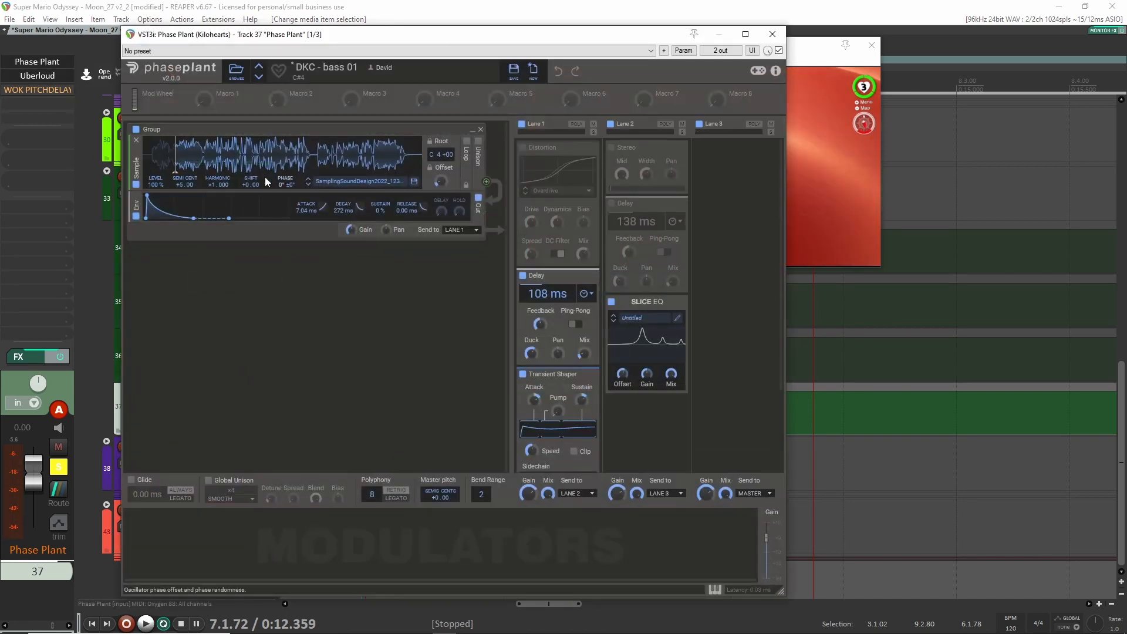
{"action": "scroll", "coordinate": [523, 239], "scroll_direction": "down", "scroll_amount": 1}
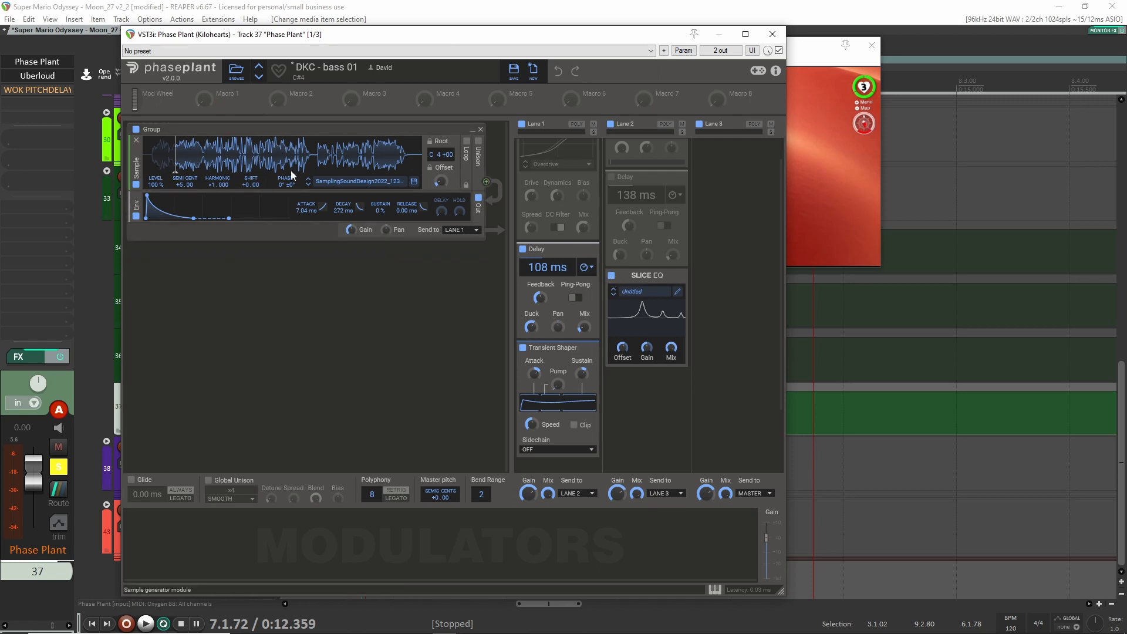
{"action": "left_click", "coordinate": [678, 292]}
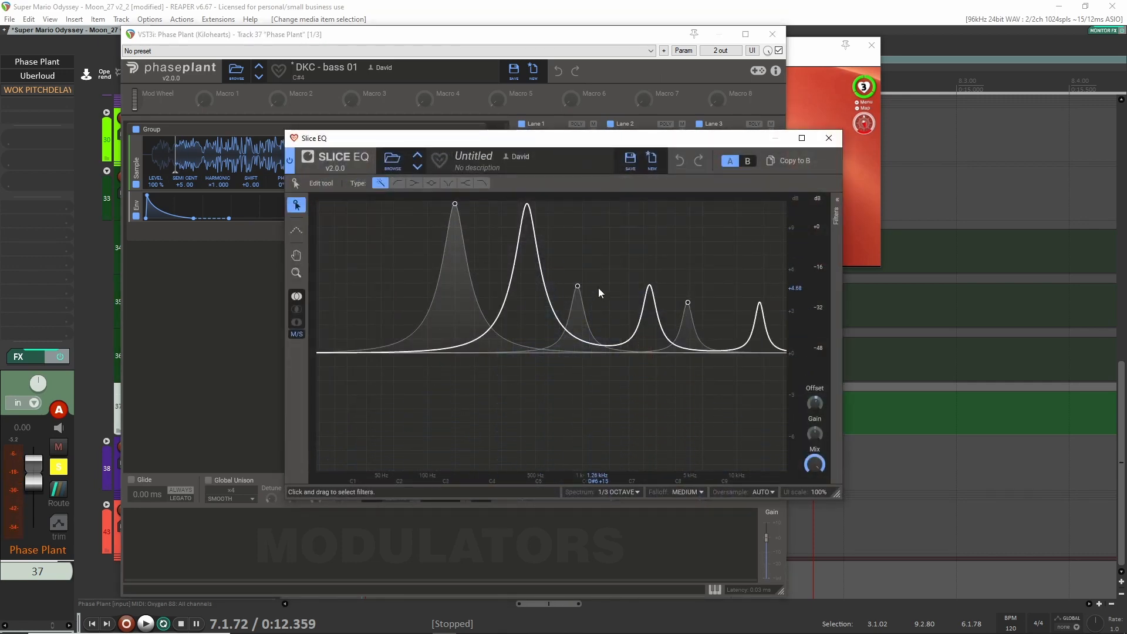
{"action": "left_click", "coordinate": [829, 138]}
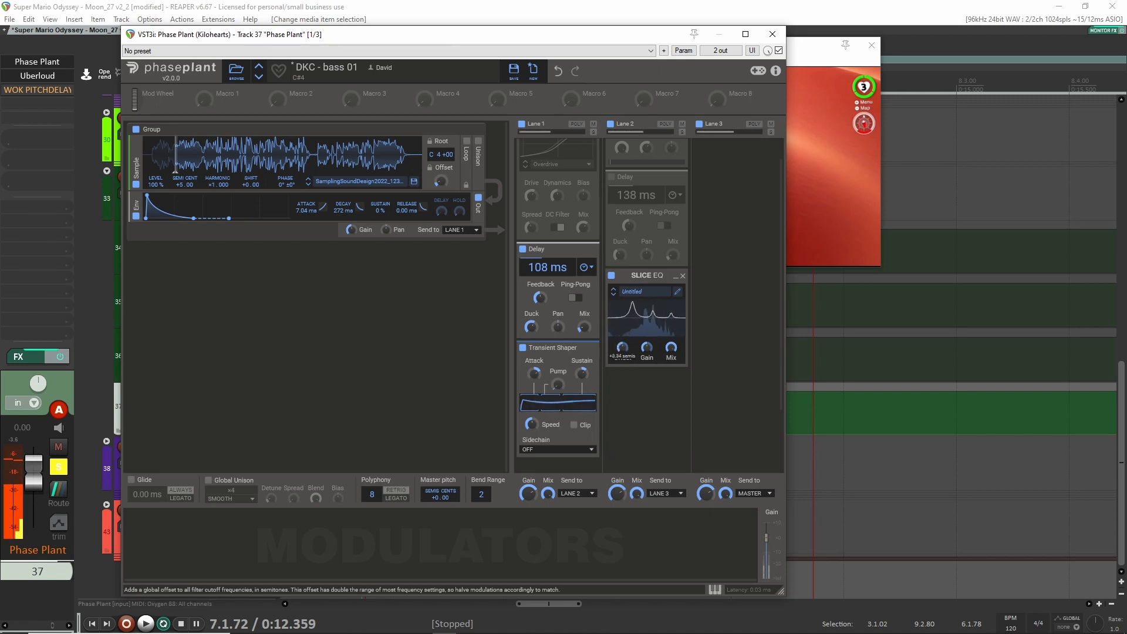
{"action": "left_click_drag", "start_coordinate": [623, 345], "coordinate": [623, 304]}
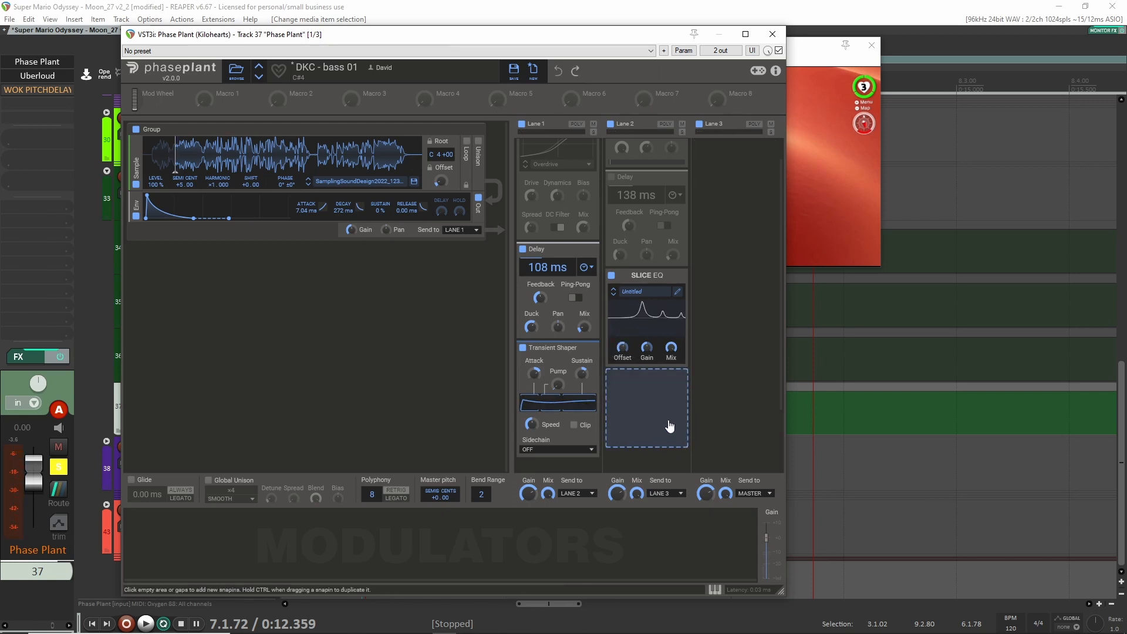
{"action": "left_click", "coordinate": [772, 34]}
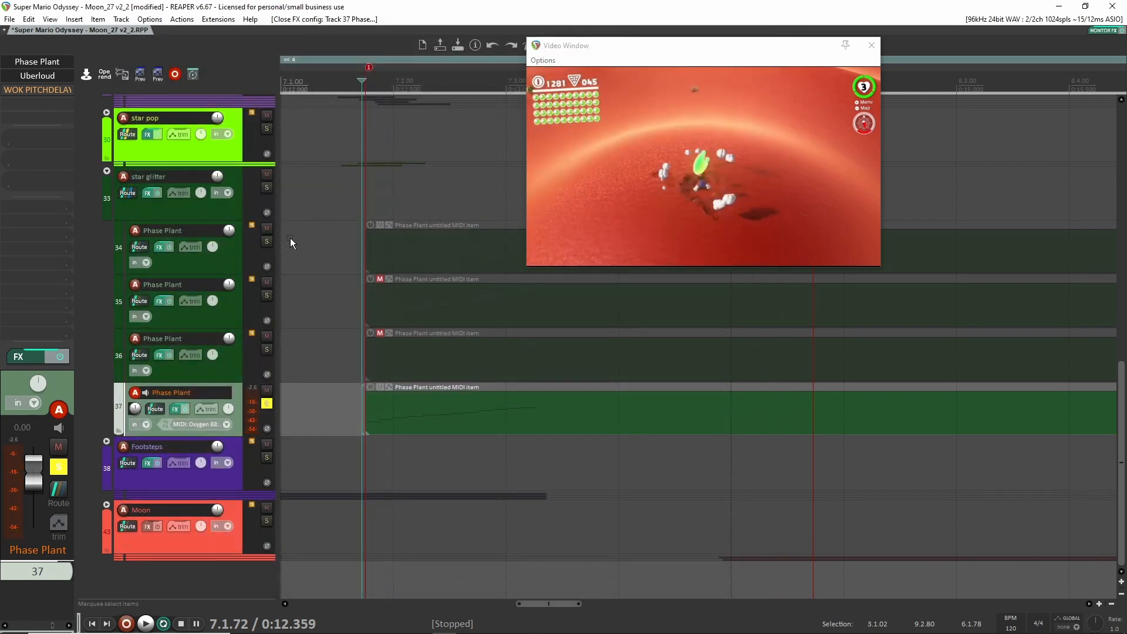
Step: Solo track 34 alongside track 37 and audition both Phase Plant layers from 7.1.68
{"action": "left_click", "coordinate": [266, 241]}
{"action": "double_click", "coordinate": [426, 431]}
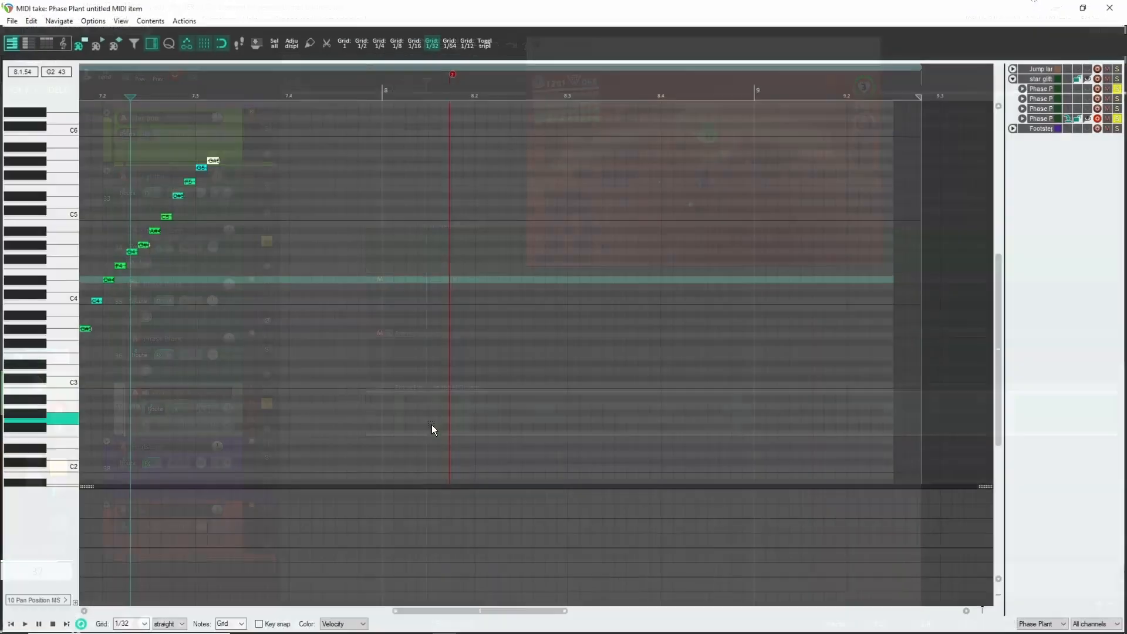
{"action": "left_click", "coordinate": [1112, 6]}
{"action": "left_click", "coordinate": [357, 254]}
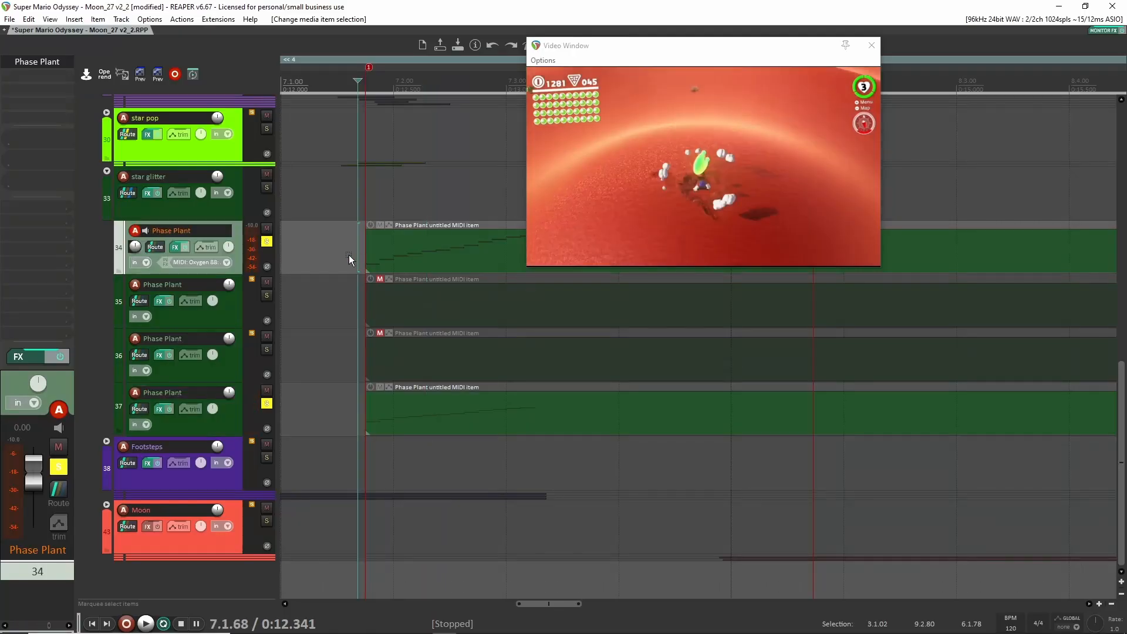
{"action": "key", "text": "space"}
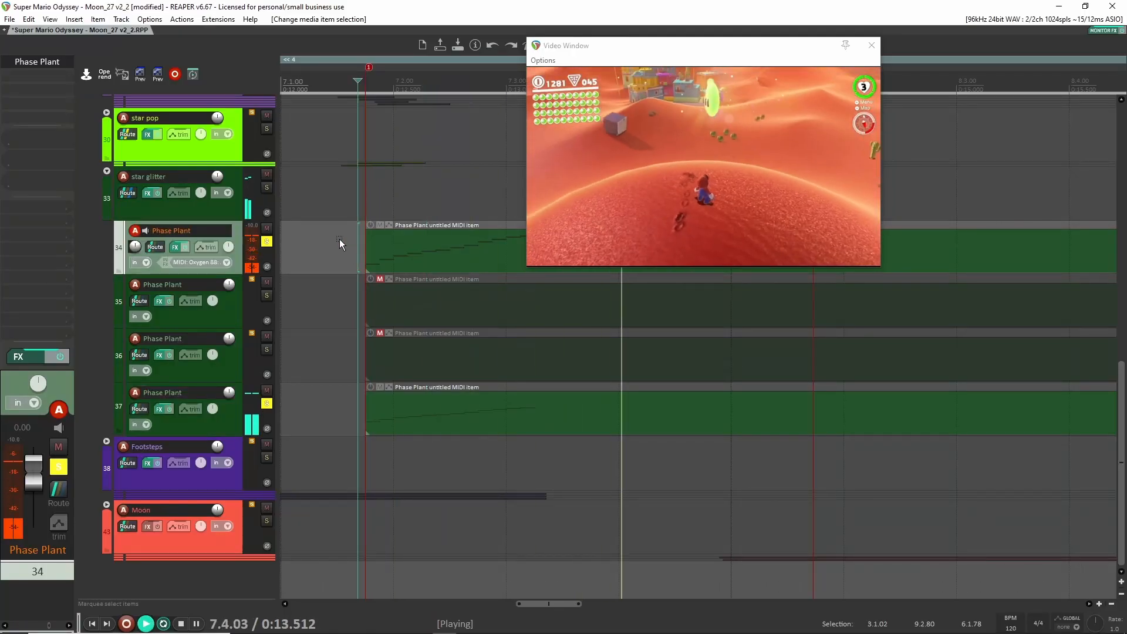
{"action": "key", "text": "space"}
Step: Clear the solos on tracks 34 and 37, solo the star pop and star glitter folders, and audition them together from 7.1.29
{"action": "left_click", "coordinate": [266, 241]}
{"action": "left_click", "coordinate": [266, 404]}
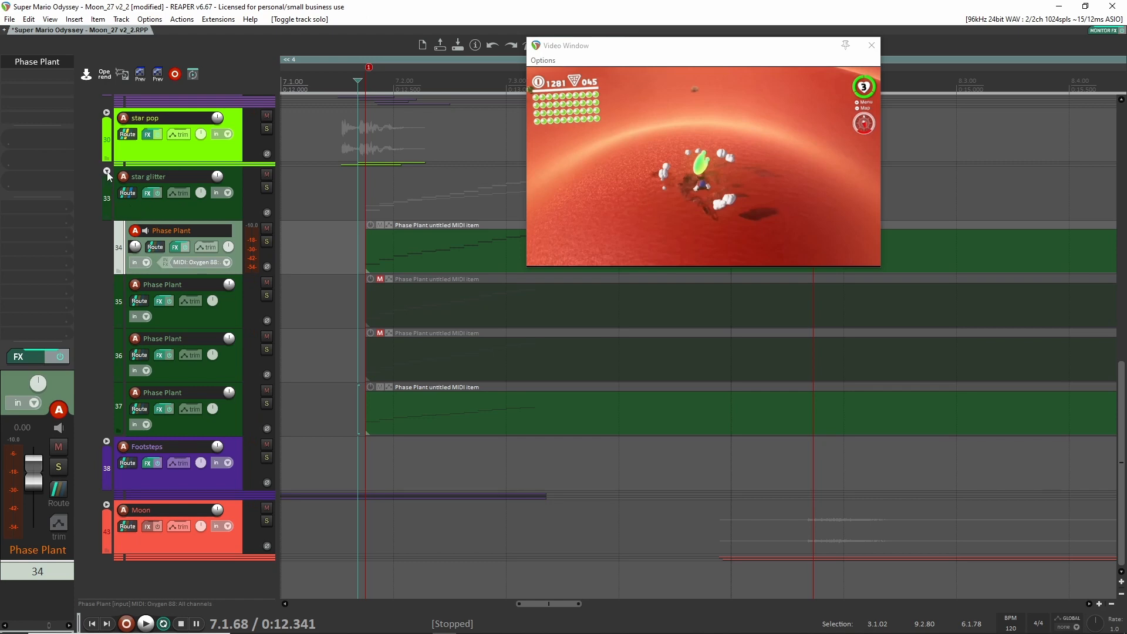
{"action": "left_click", "coordinate": [267, 128]}
{"action": "left_click", "coordinate": [266, 188]}
{"action": "left_click", "coordinate": [314, 150]}
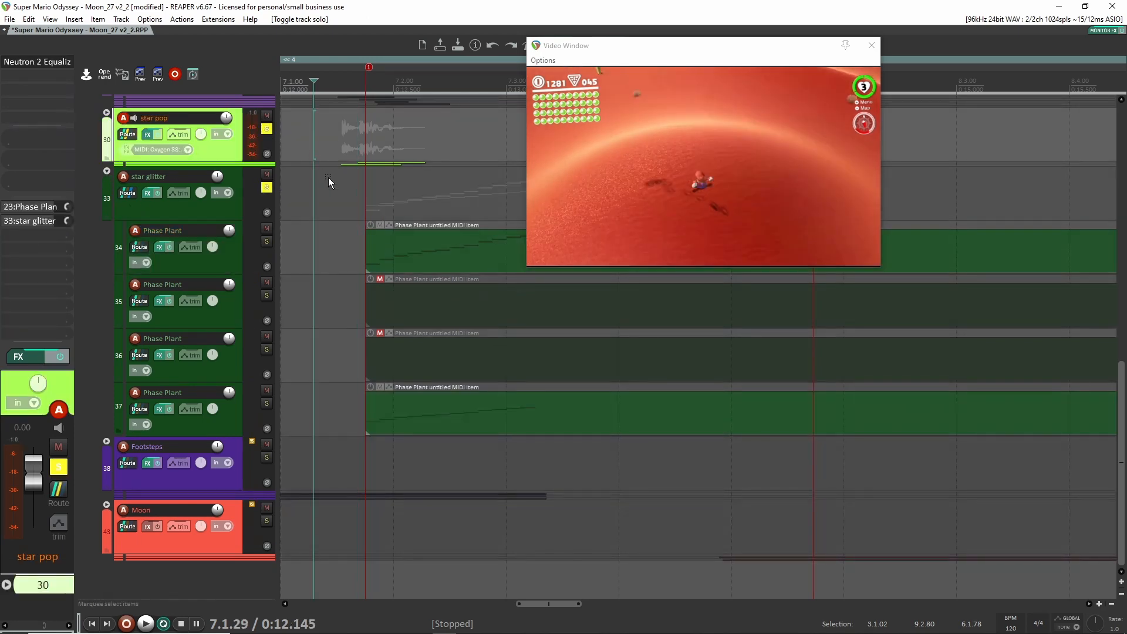
{"action": "key", "text": "space"}
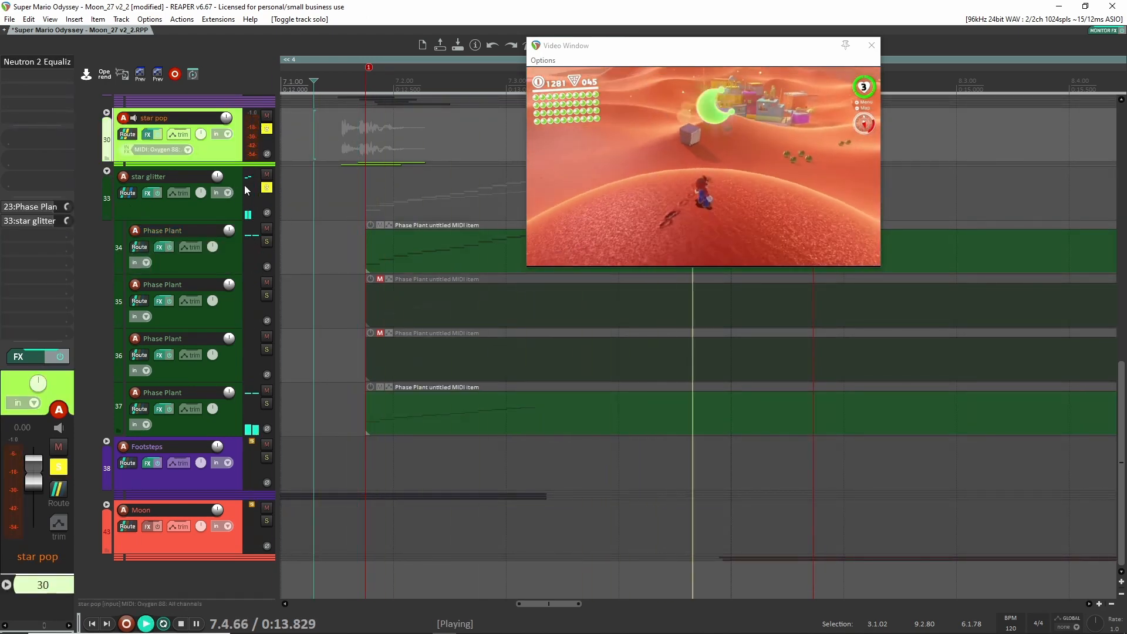
{"action": "key", "text": "space"}
{"action": "key", "text": "Down"}
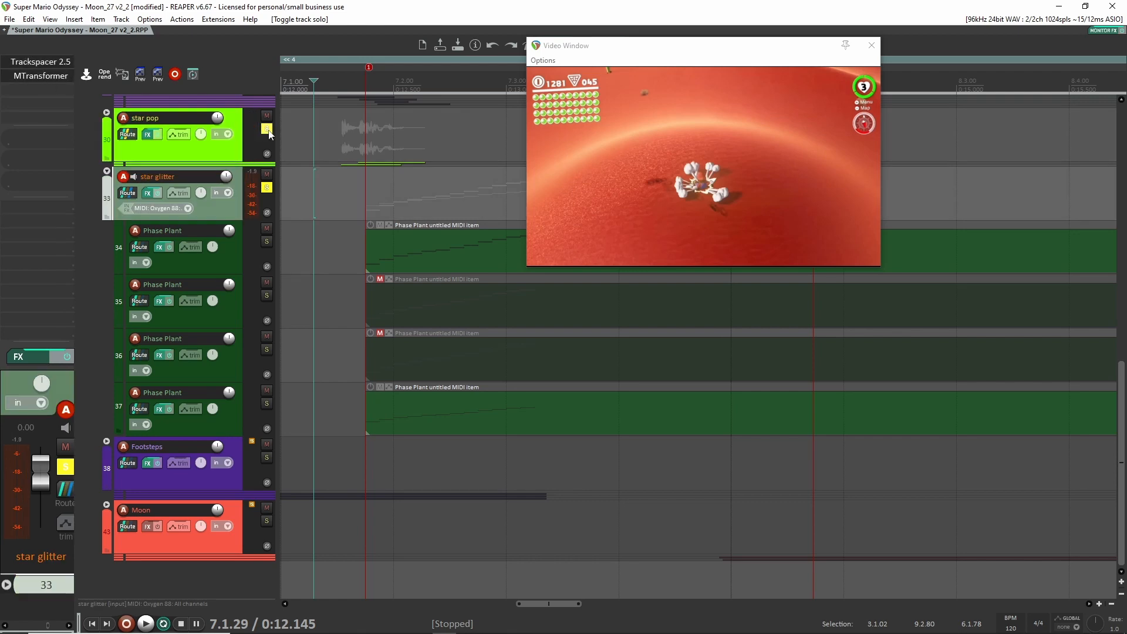
Step: Audition the star glitter folder soloed from 7.1.29, open its Trackspacer 2.5 plugin, inspect it and close it
{"action": "key", "text": "space"}
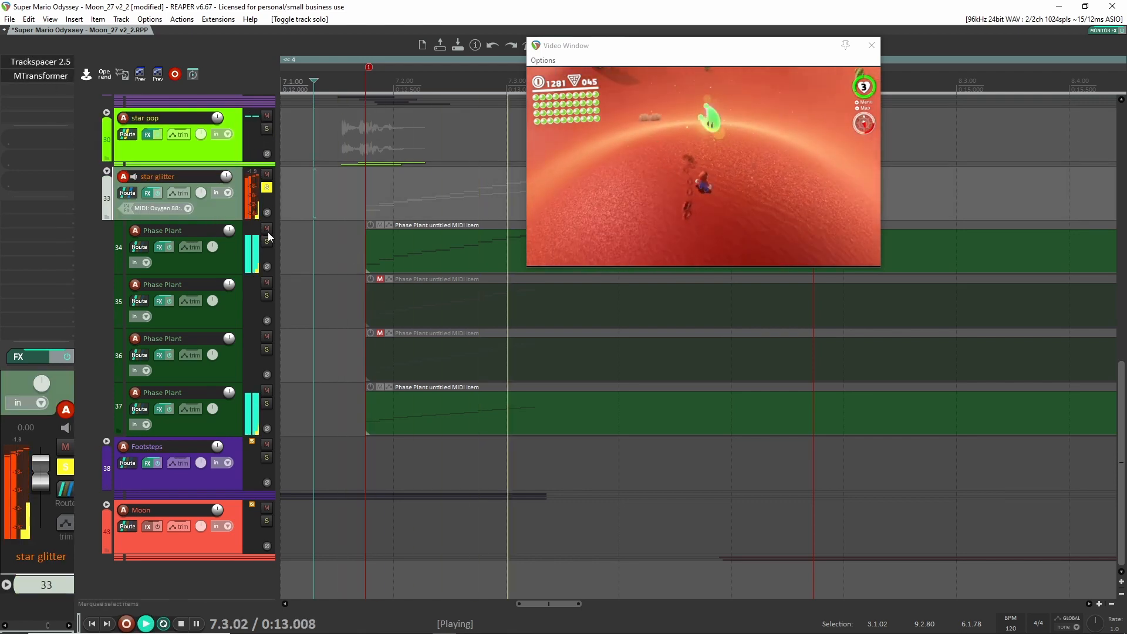
{"action": "key", "text": "space"}
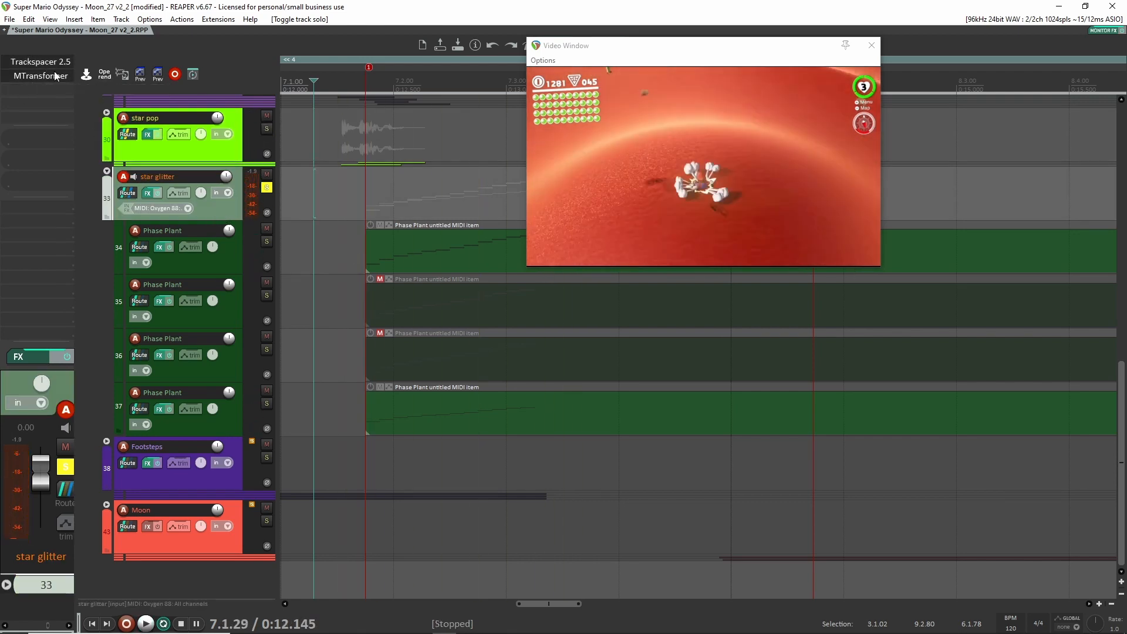
{"action": "left_click", "coordinate": [39, 61]}
{"action": "left_click", "coordinate": [392, 46]}
Step: Check the star pop track's effects and sends, and reopen and close star glitter's Trackspacer 2.5 to compare
{"action": "left_click", "coordinate": [345, 136]}
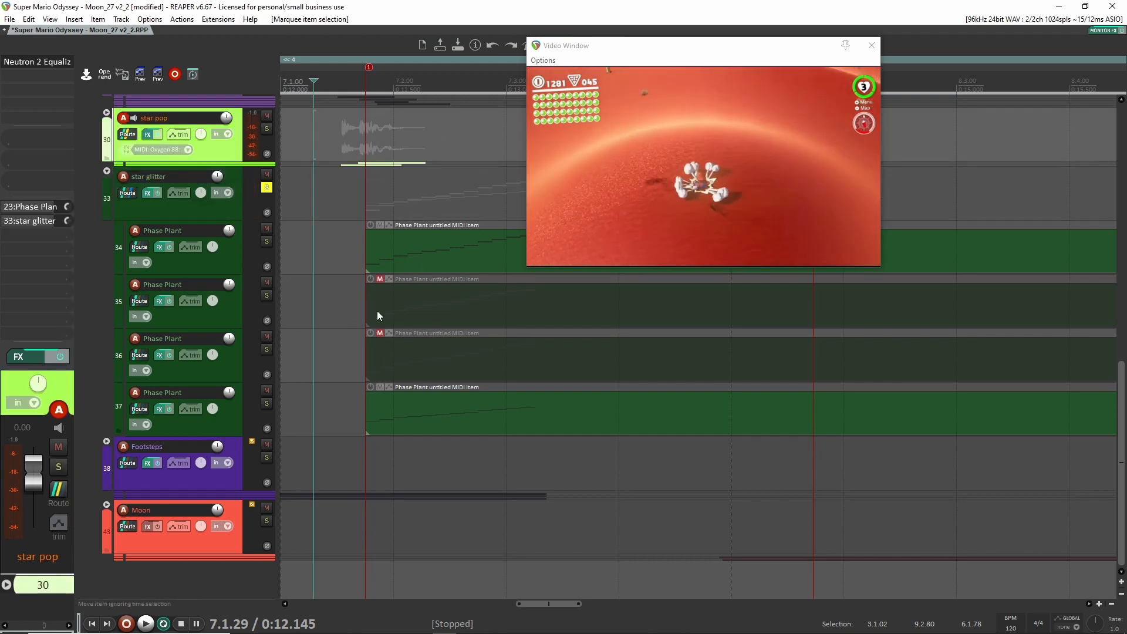
{"action": "left_click", "coordinate": [231, 208]}
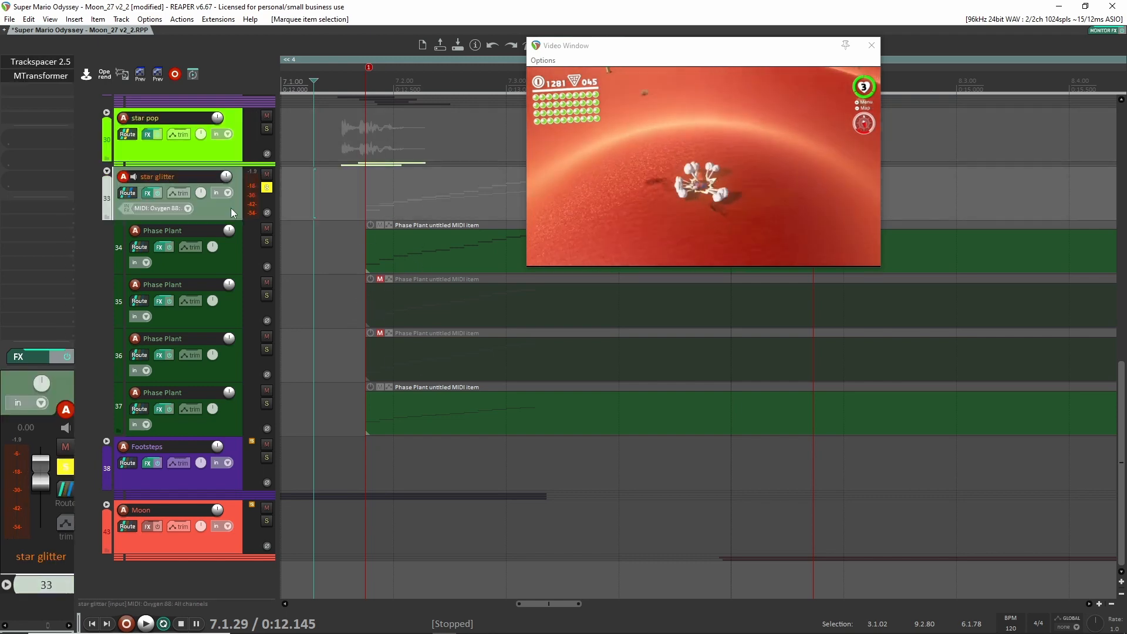
{"action": "left_click", "coordinate": [47, 62]}
{"action": "left_click", "coordinate": [384, 41]}
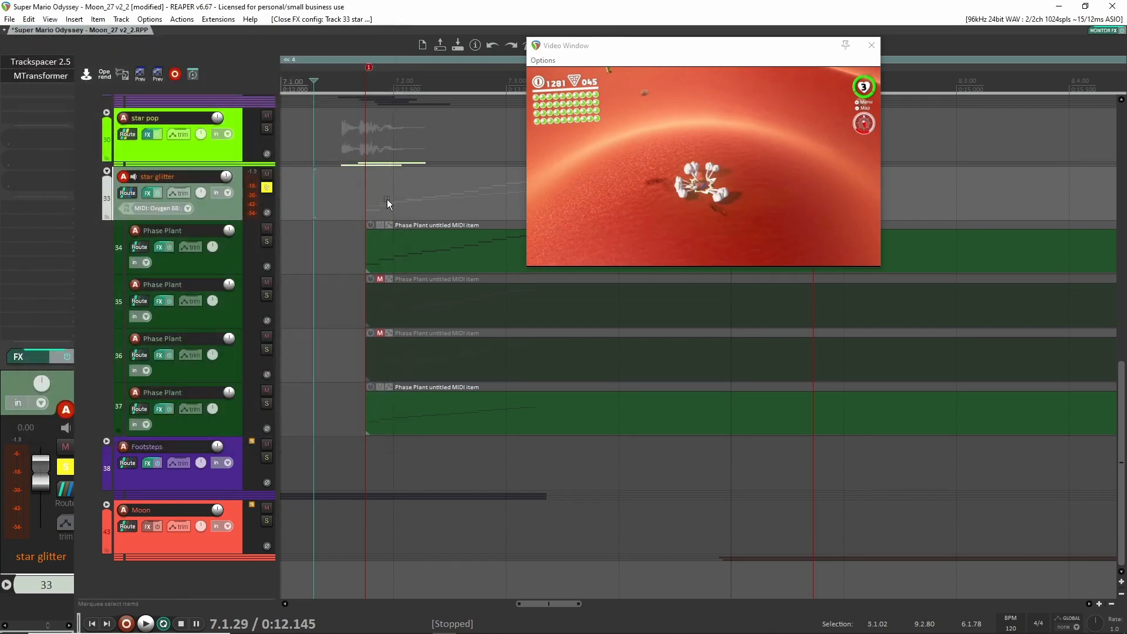
{"action": "left_click", "coordinate": [375, 145]}
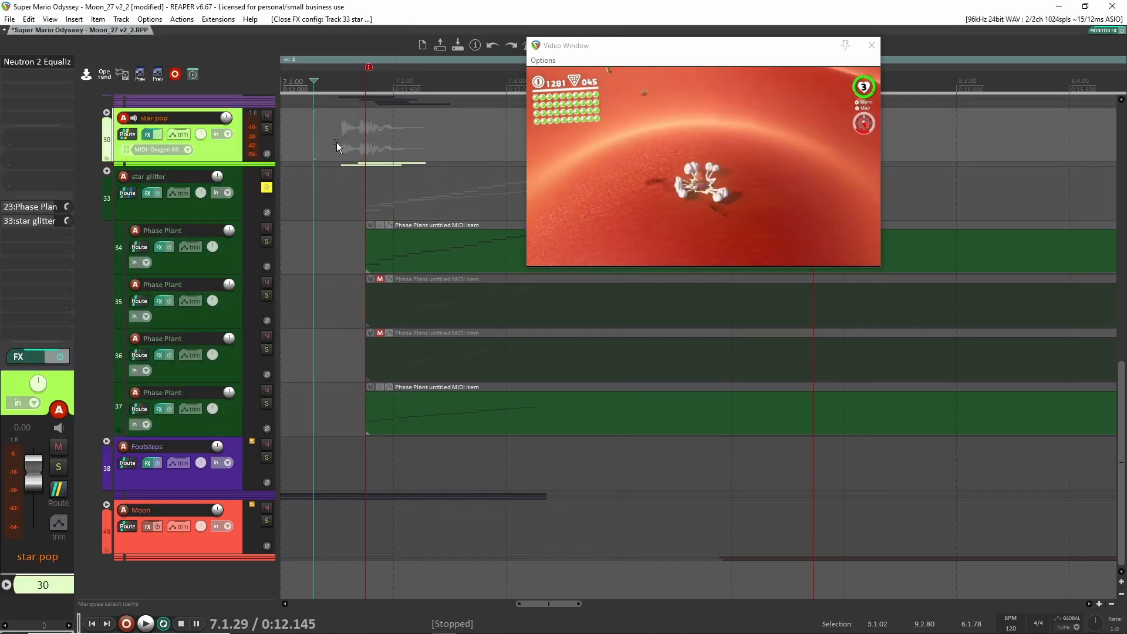
Step: Open MTransformer on the star glitter folder, inspect its Pitch shift setting, and close the plugin
{"action": "left_click", "coordinate": [237, 214]}
{"action": "left_click", "coordinate": [17, 80]}
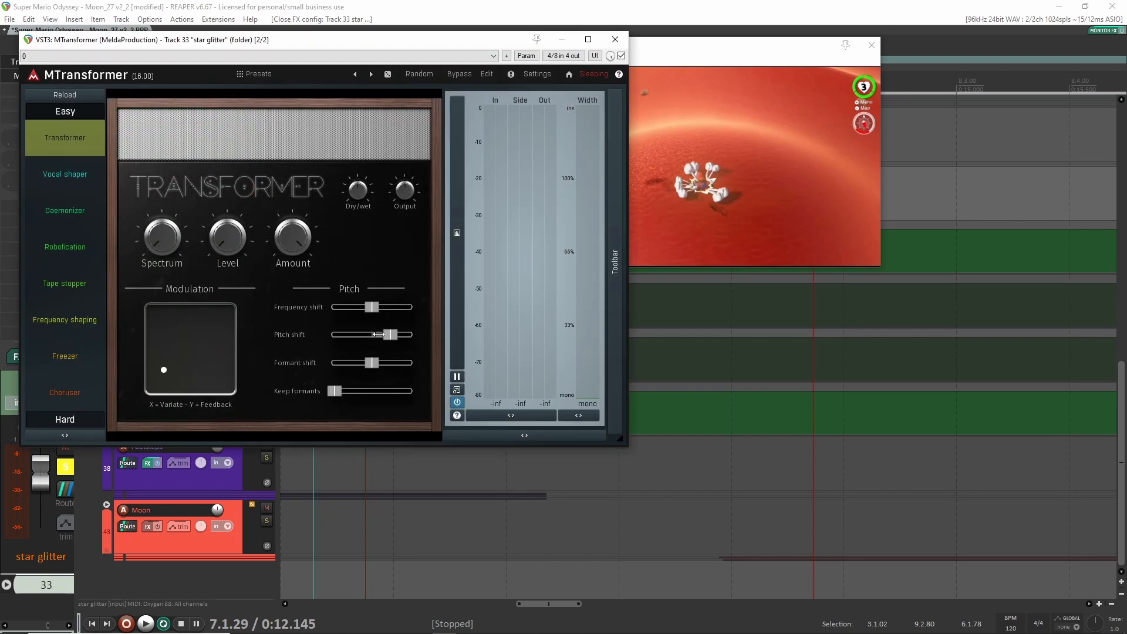
{"action": "left_click", "coordinate": [615, 40]}
Step: Compare star glitter with MTransformer bypassed and enabled by auditioning from 7.1.29, leaving the effect enabled
{"action": "left_click", "coordinate": [41, 75], "text": "shift"}
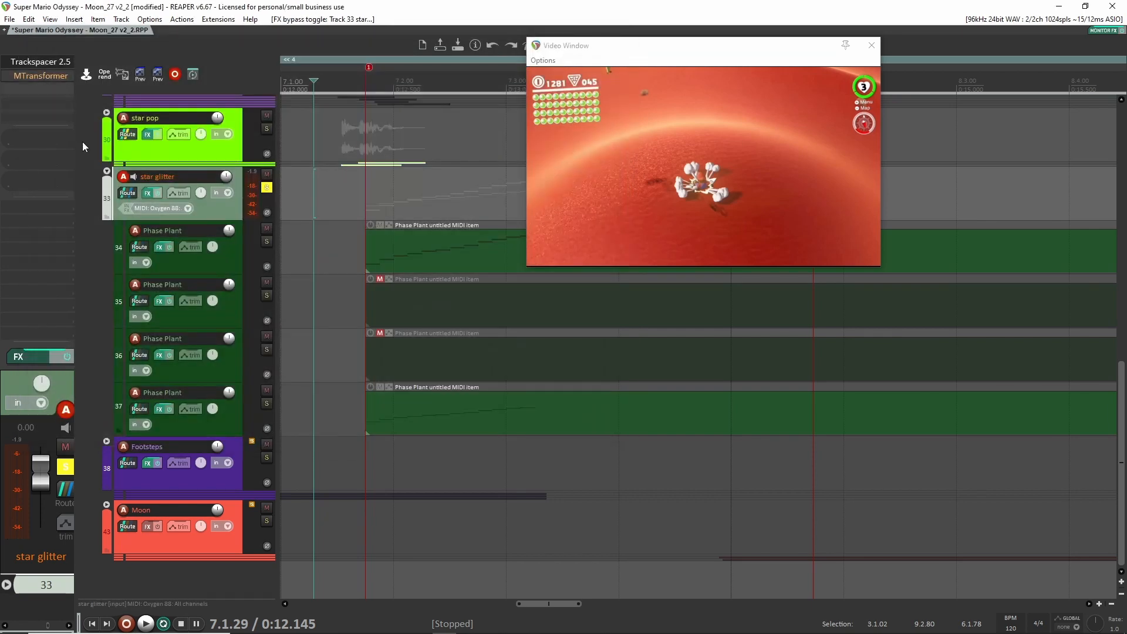
{"action": "key", "text": "space"}
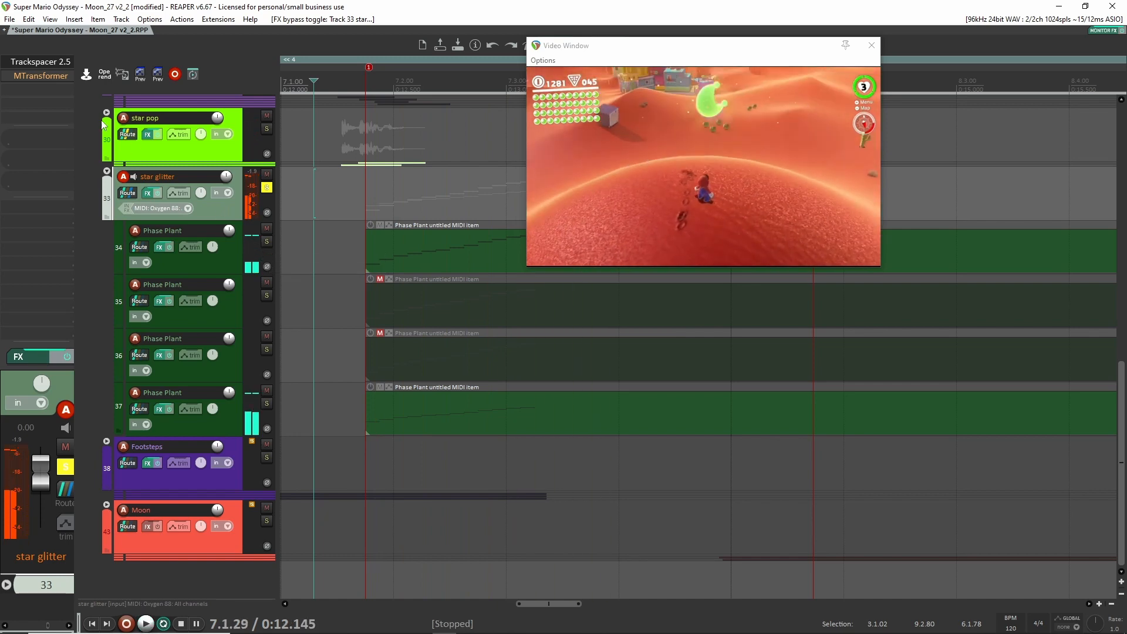
{"action": "key", "text": "space"}
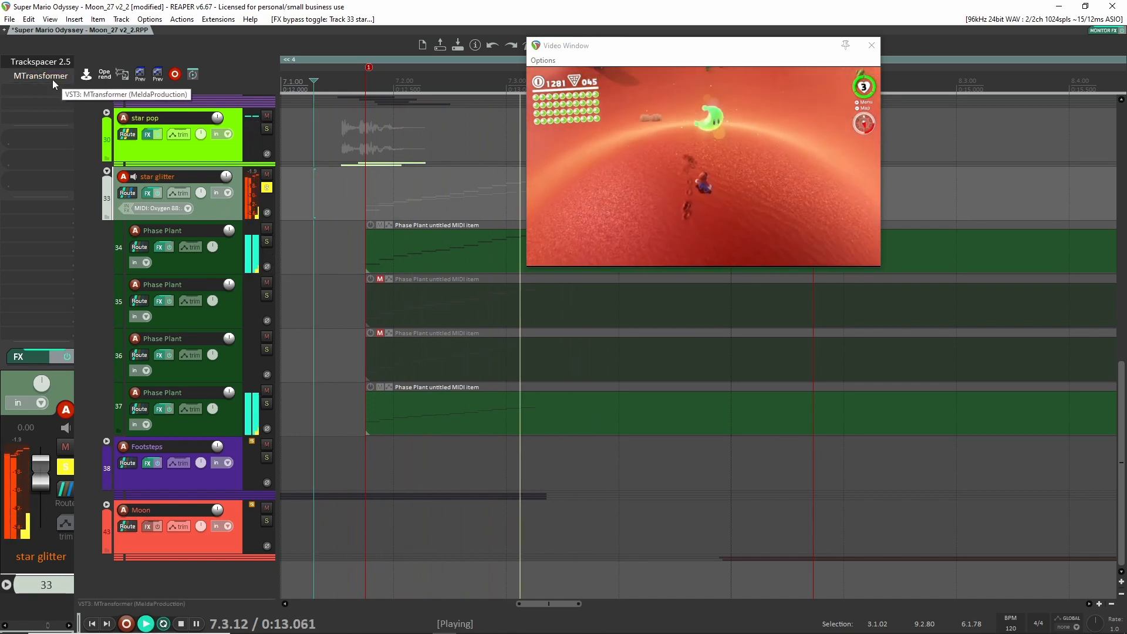
{"action": "left_click", "coordinate": [48, 76], "text": "shift"}
{"action": "key", "text": "space"}
{"action": "key", "text": "space"}
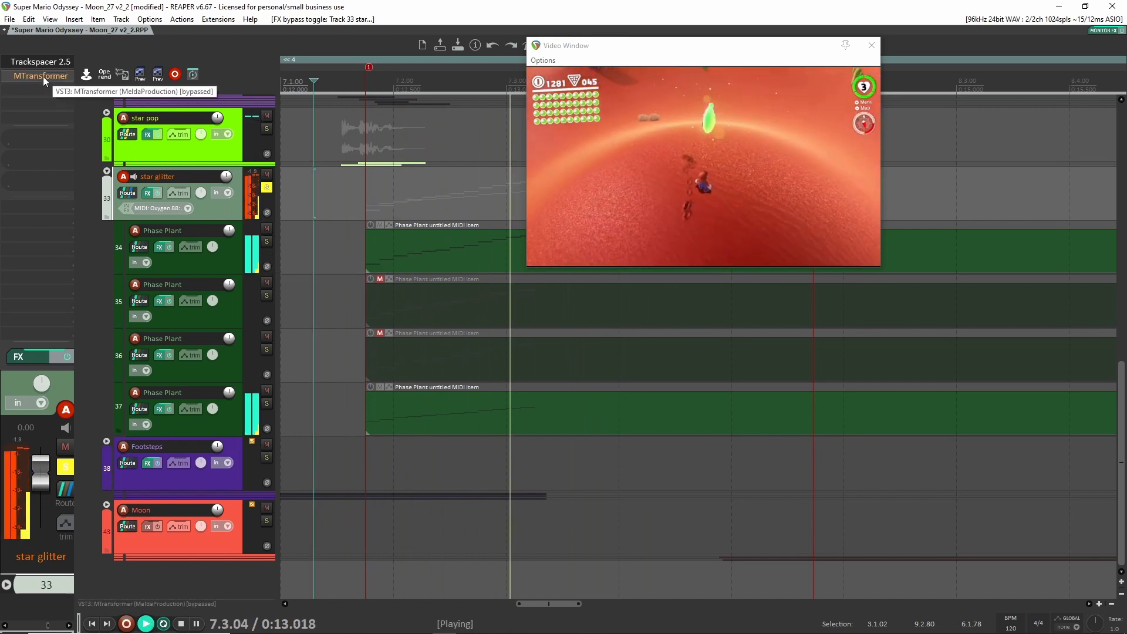
{"action": "left_click", "coordinate": [44, 76], "text": "shift"}
{"action": "key", "text": "space"}
{"action": "key", "text": "space"}
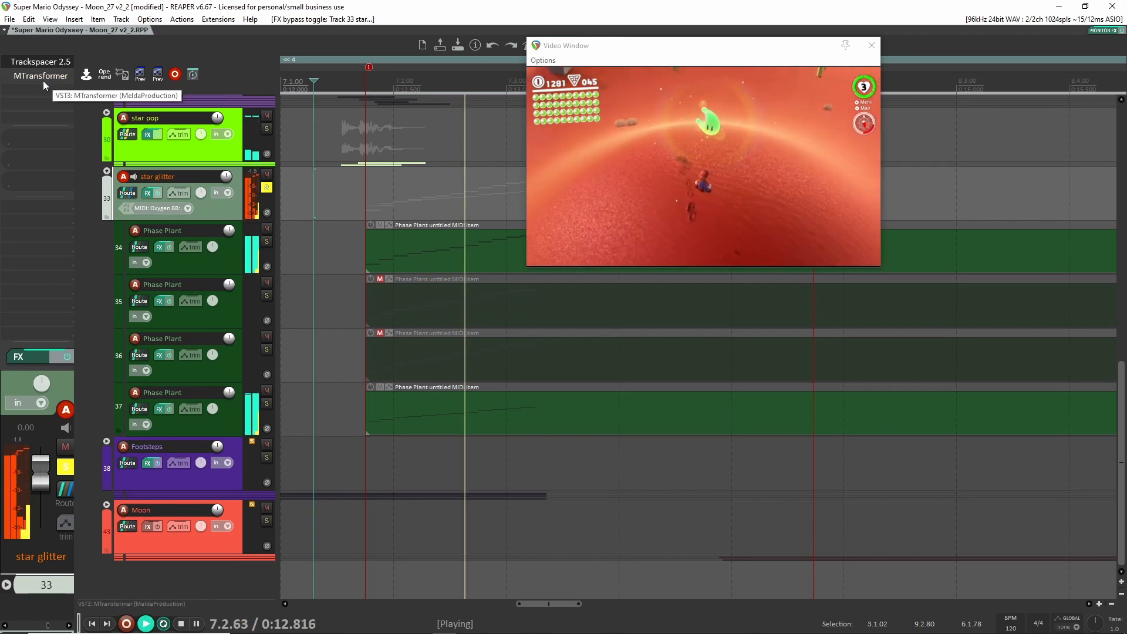
{"action": "key", "text": "space"}
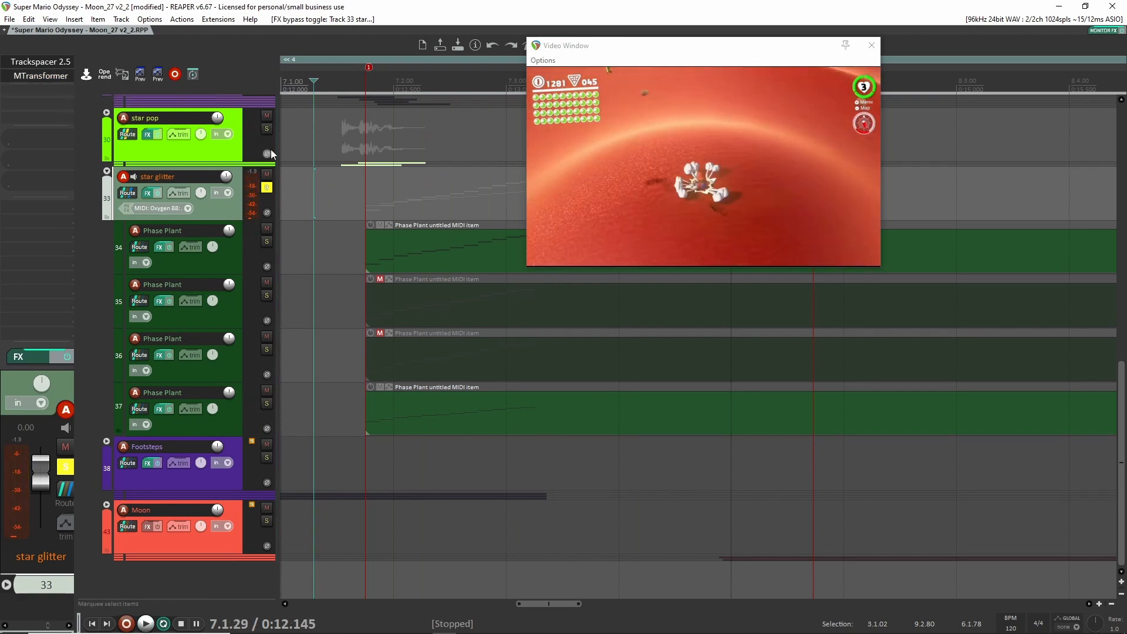
Step: Clear the star glitter solo, collapse its folder, and expand the Moon folder to show its child tracks
{"action": "left_click", "coordinate": [267, 189]}
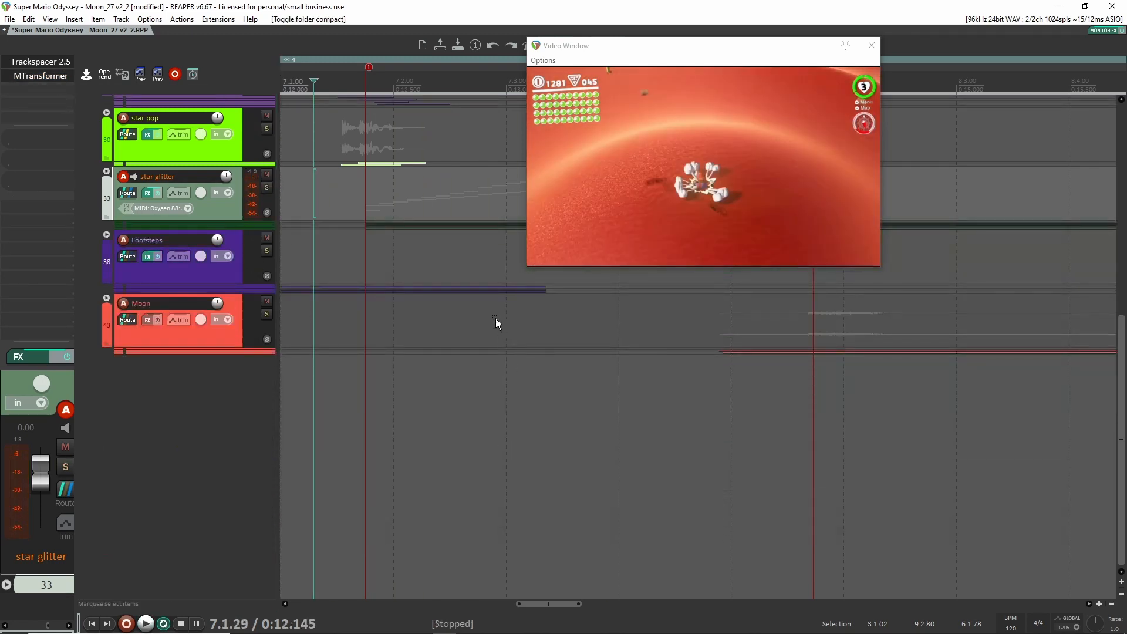
{"action": "scroll", "coordinate": [588, 422], "scroll_direction": "up", "scroll_amount": 4}
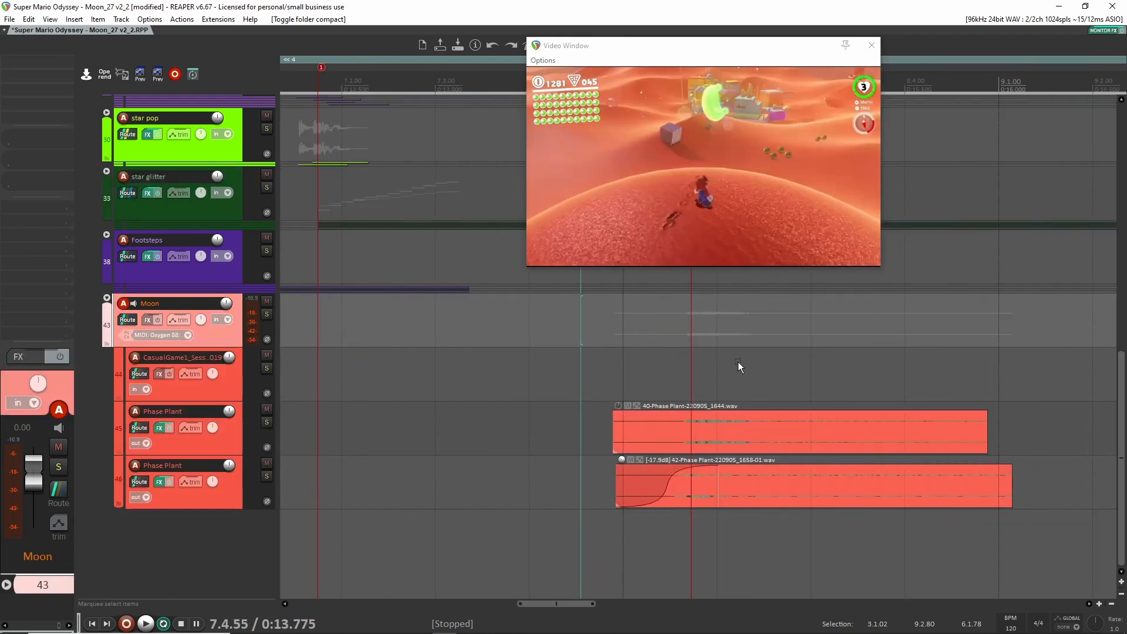
{"action": "left_click_drag", "start_coordinate": [674, 329], "coordinate": [525, 381]}
Step: Place the edit cursor at 8.1.09, solo the Moon folder, and audition it from there
{"action": "left_click", "coordinate": [484, 418]}
{"action": "scroll", "coordinate": [539, 378], "scroll_direction": "down", "scroll_amount": 1}
{"action": "scroll", "coordinate": [549, 381], "scroll_direction": "up", "scroll_amount": 2}
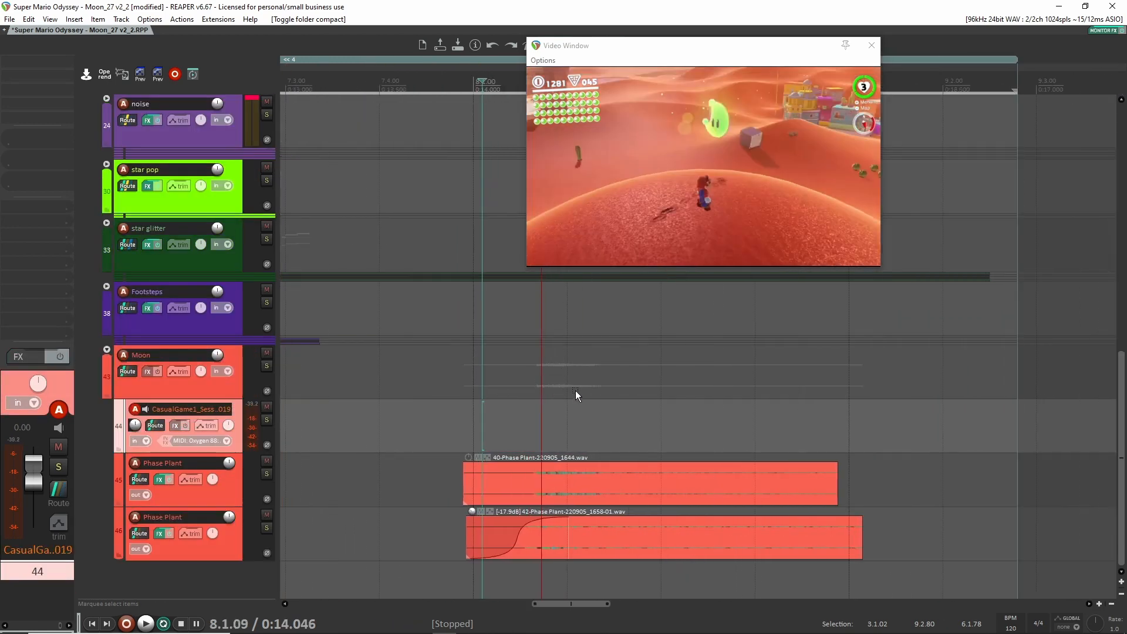
{"action": "left_click_drag", "start_coordinate": [617, 380], "coordinate": [515, 359]}
{"action": "left_click", "coordinate": [267, 366]}
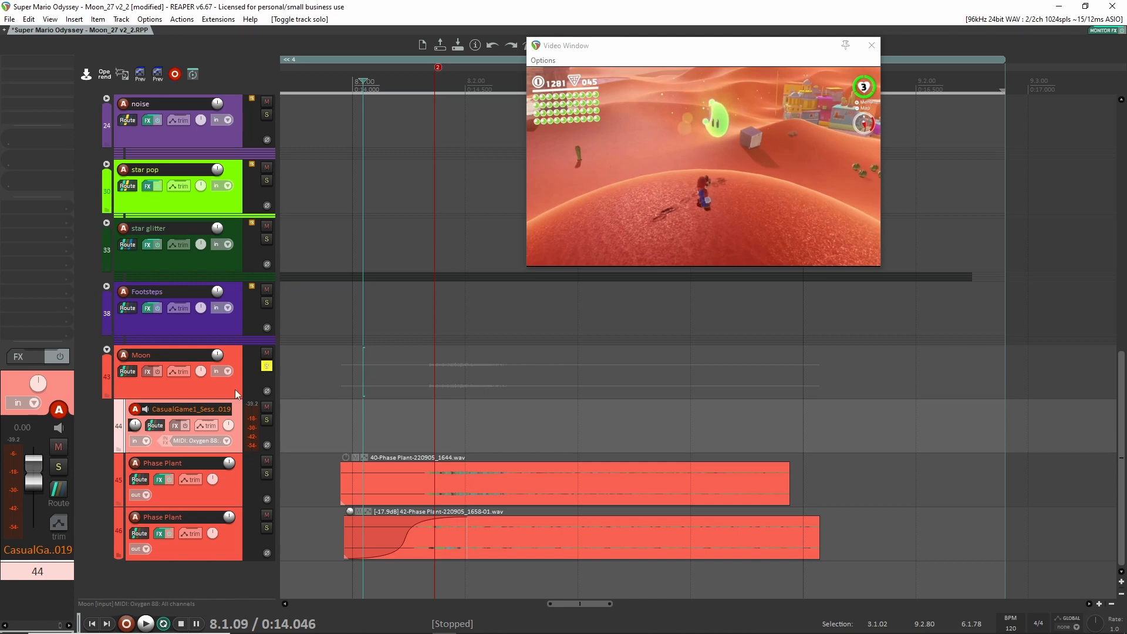
{"action": "key", "text": "space"}
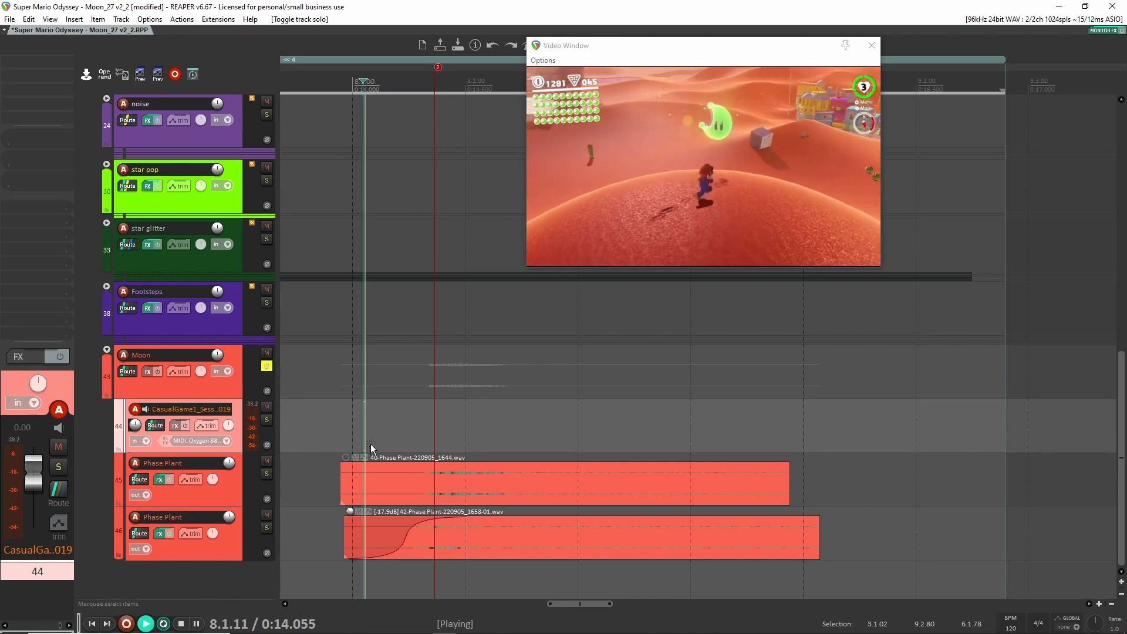
{"action": "key", "text": "space"}
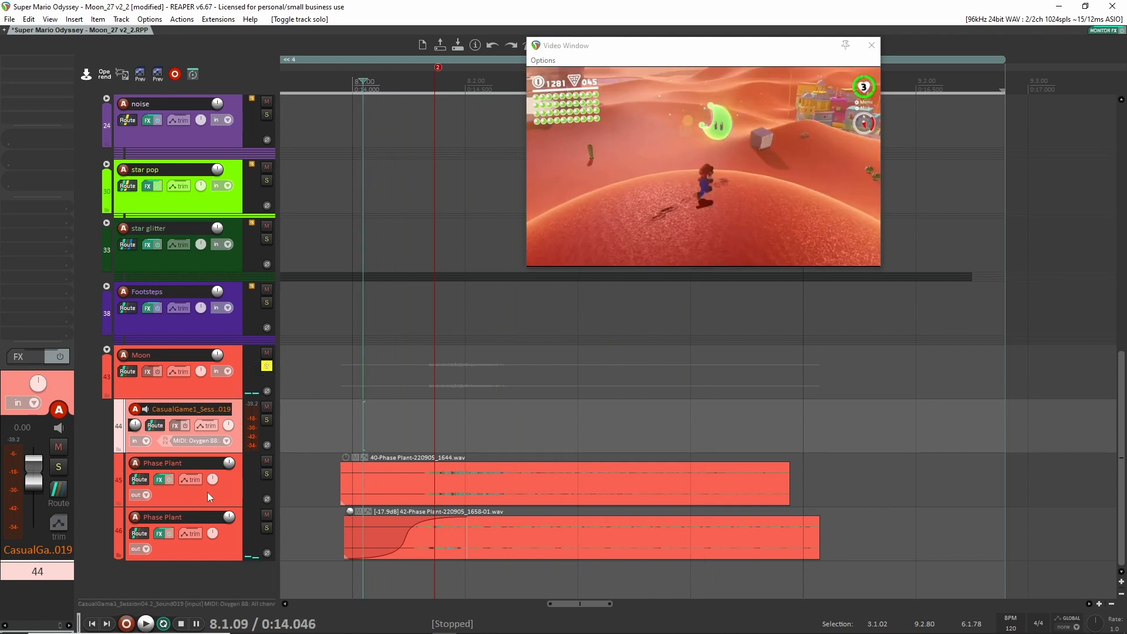
Step: Inspect track 45's Phase Plant, switching its Reverb and then all of Lane 1 off and back on, and close the plugin
{"action": "left_click", "coordinate": [207, 492]}
{"action": "left_click", "coordinate": [58, 63]}
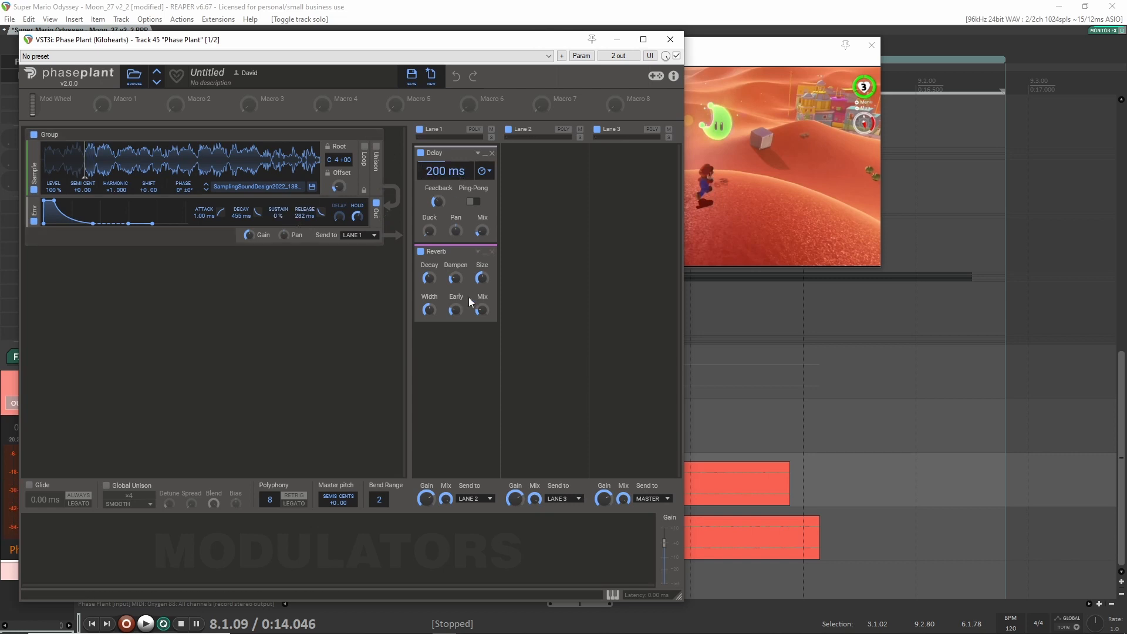
{"action": "left_click", "coordinate": [421, 252]}
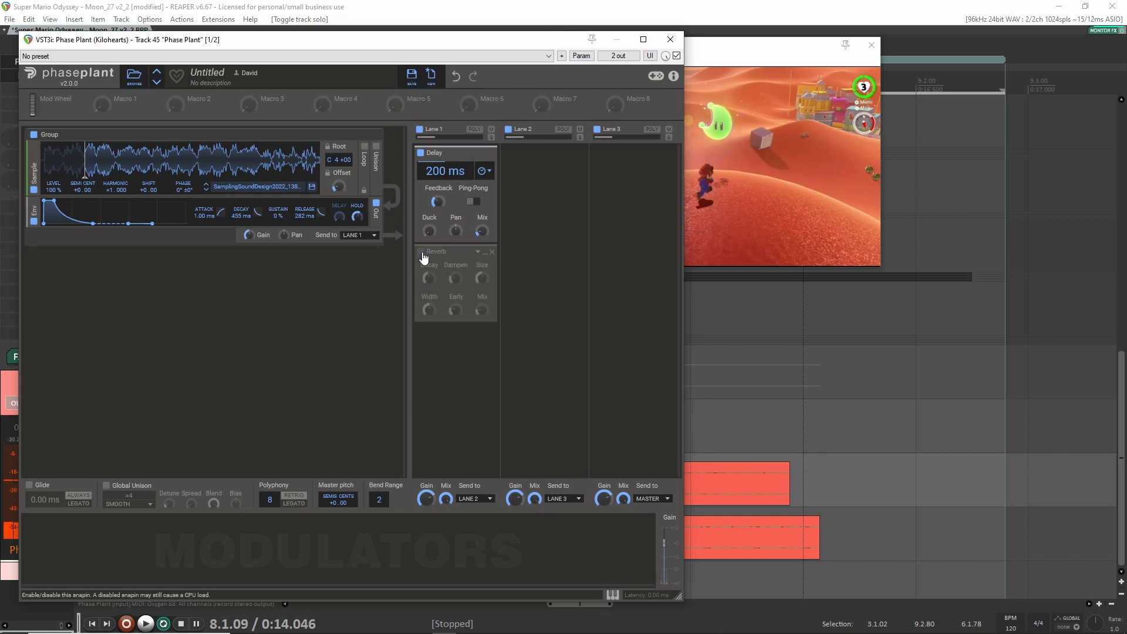
{"action": "left_click", "coordinate": [421, 253]}
{"action": "left_click", "coordinate": [420, 129]}
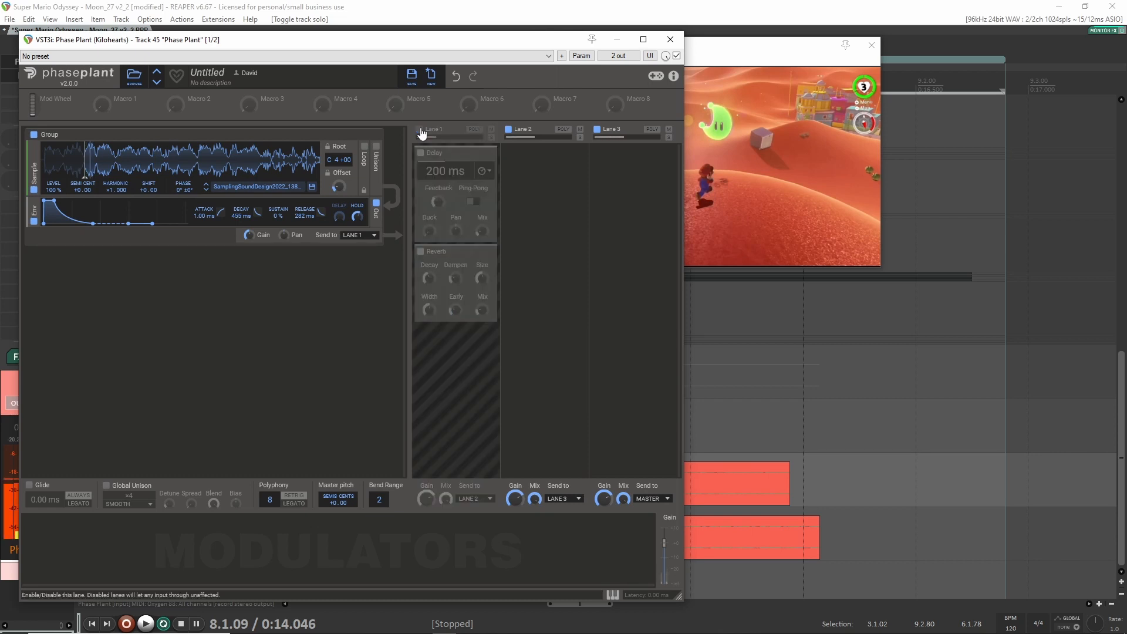
{"action": "left_click", "coordinate": [419, 130]}
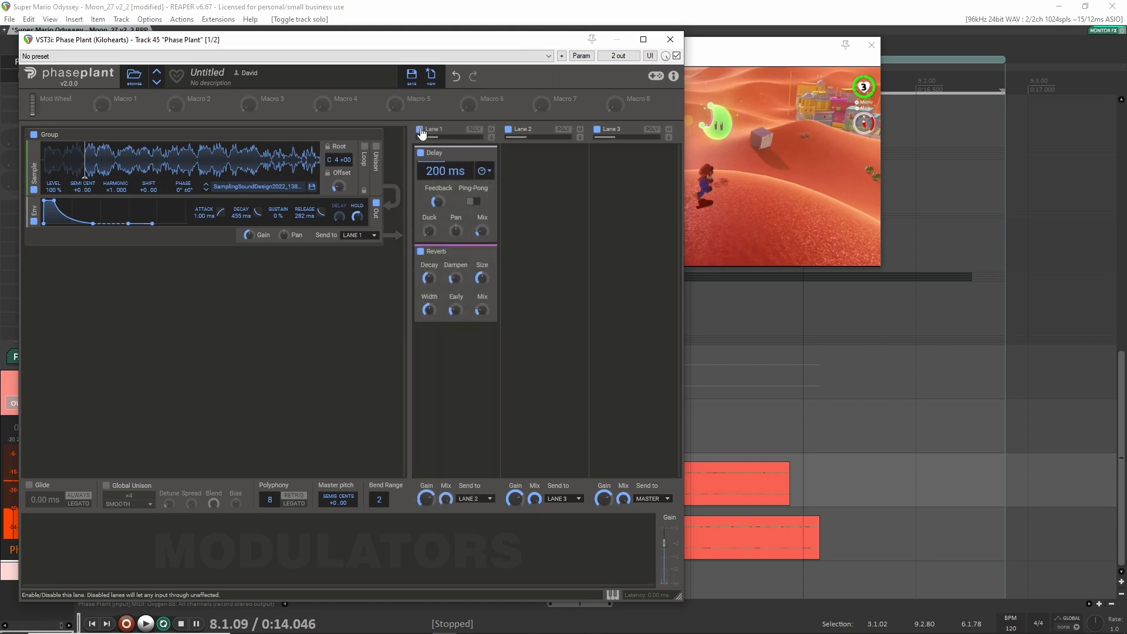
{"action": "left_click", "coordinate": [670, 39]}
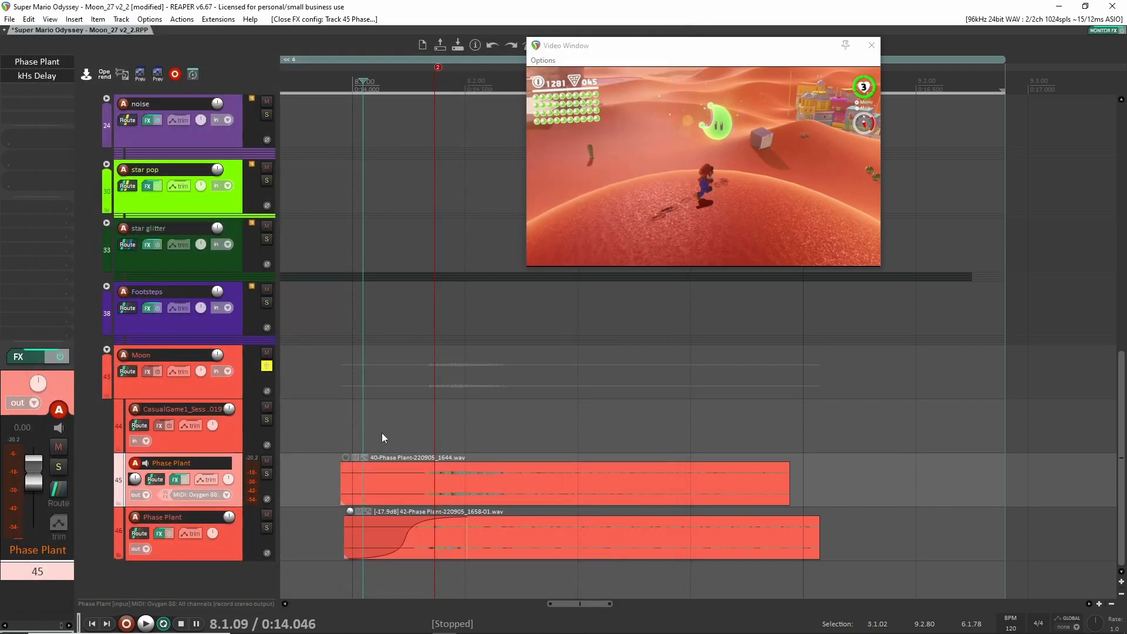
Step: Audition track 45 soloed from 8.1.09, clear its solo, and inspect its kHs Delay settings
{"action": "left_click", "coordinate": [268, 474]}
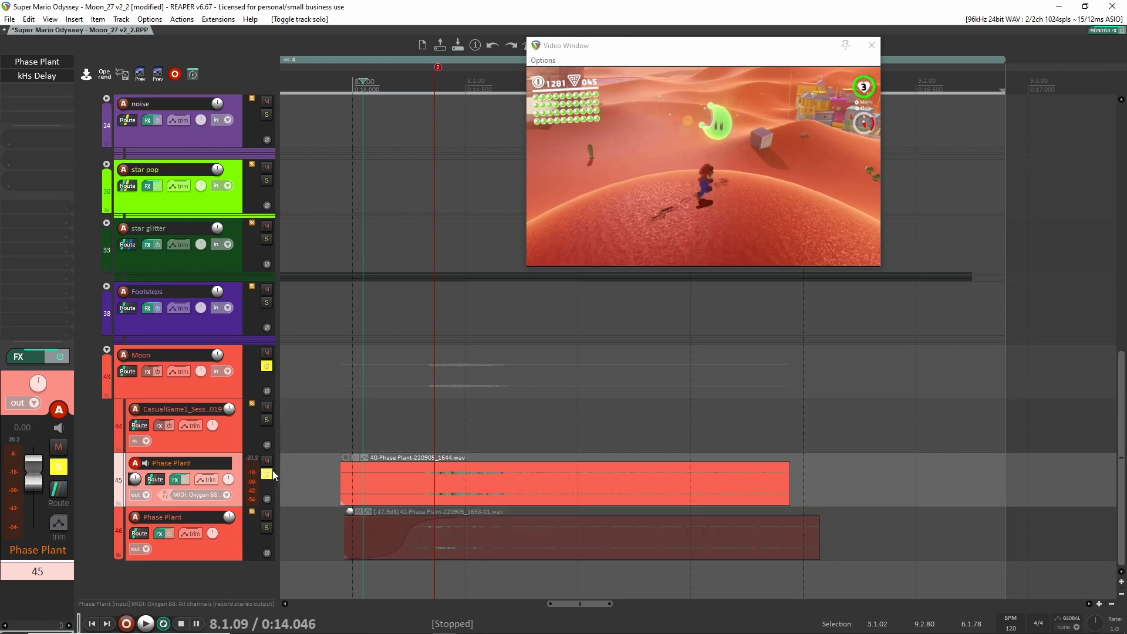
{"action": "key", "text": "space"}
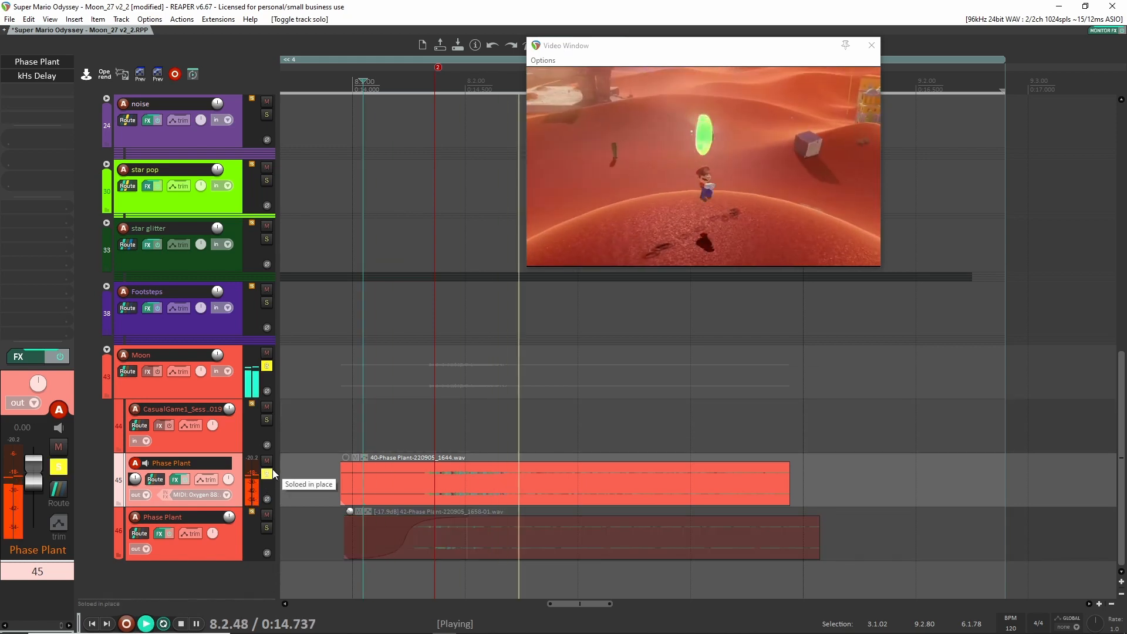
{"action": "key", "text": "space"}
{"action": "left_click", "coordinate": [267, 474]}
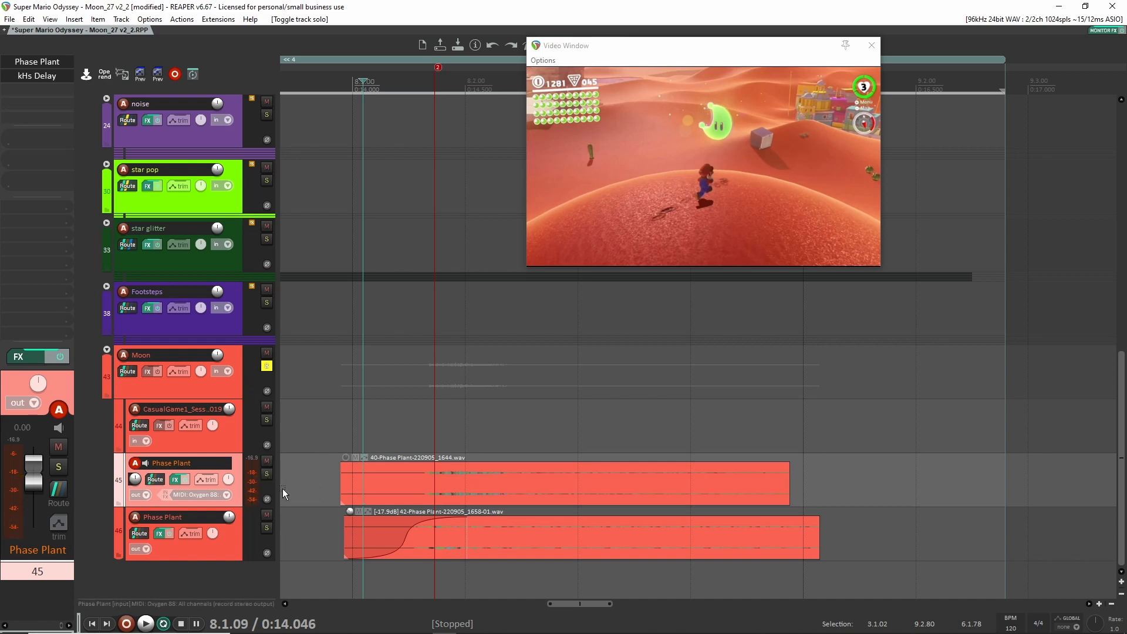
{"action": "left_click", "coordinate": [40, 77]}
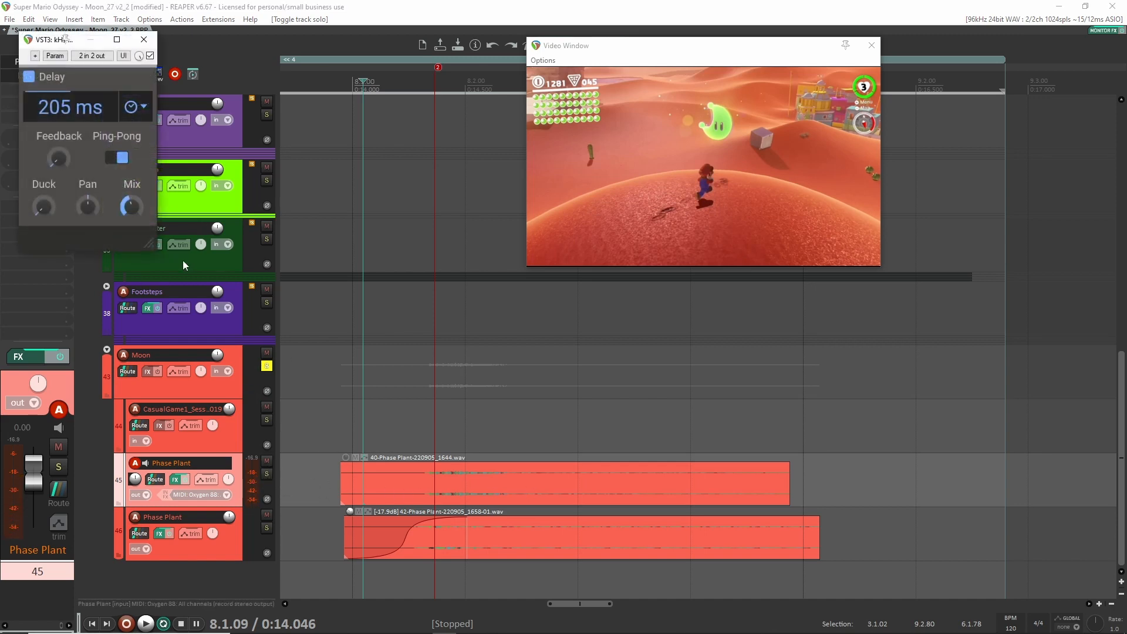
{"action": "left_click", "coordinate": [145, 41]}
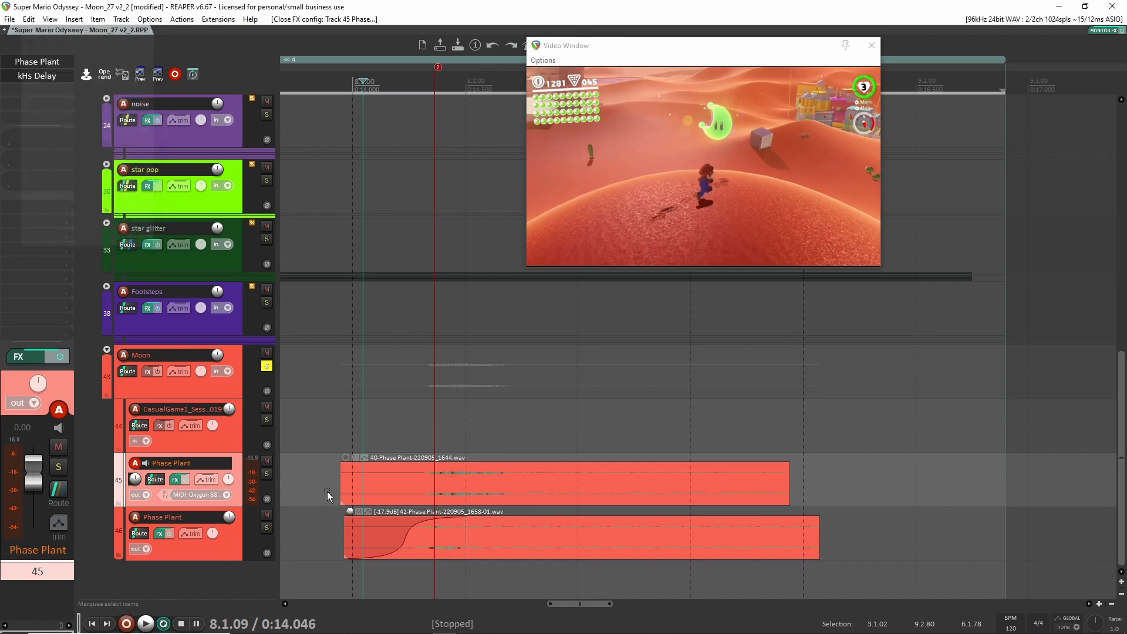
Step: Solo track 46, move the edit cursor to 7.4.86, and audition the track from there
{"action": "left_click", "coordinate": [236, 531]}
{"action": "left_click", "coordinate": [267, 527]}
{"action": "left_click", "coordinate": [337, 444]}
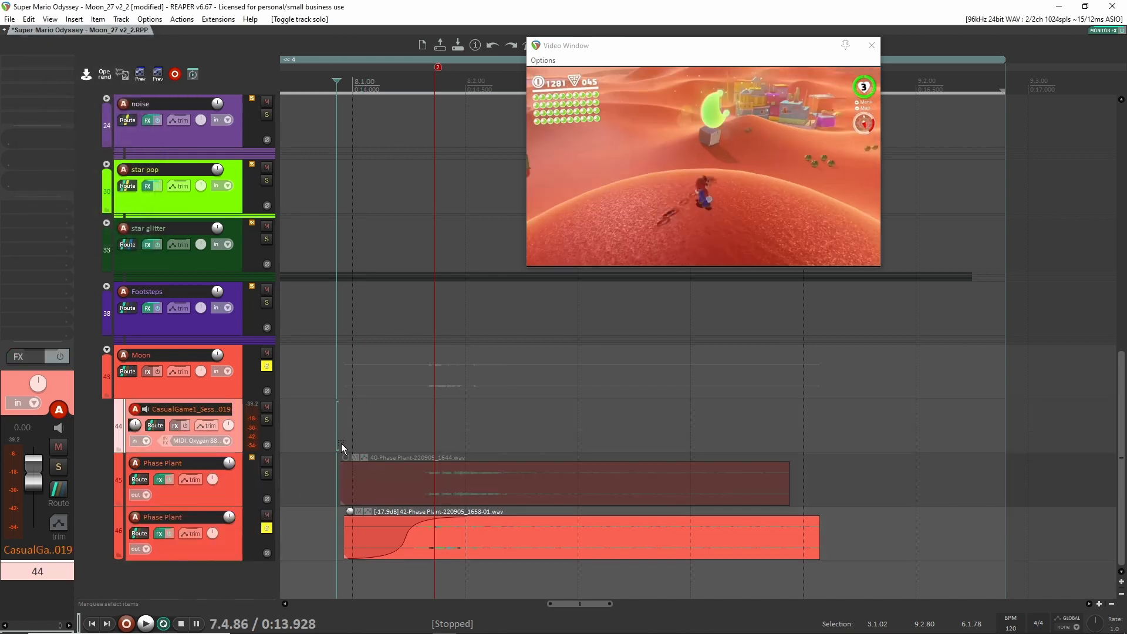
{"action": "key", "text": "space"}
Step: Switch the solo between tracks 45 and 46 to compare both Phase Plant layers from 7.4.86, ending with track 46 soloed
{"action": "left_click", "coordinate": [266, 474]}
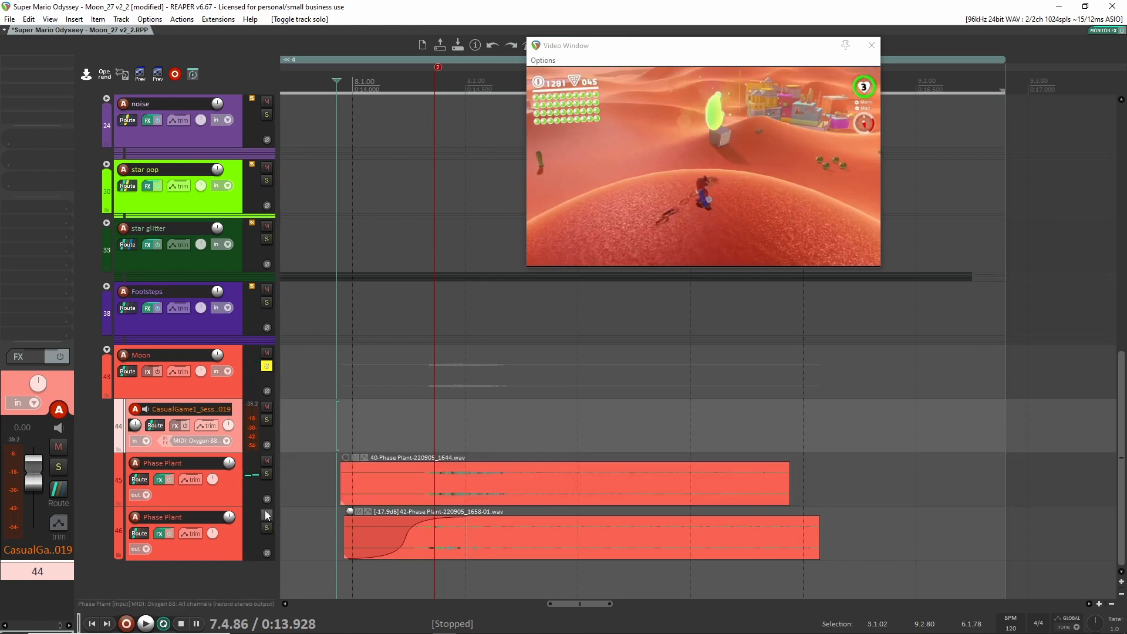
{"action": "left_click", "coordinate": [266, 528]}
{"action": "key", "text": "space"}
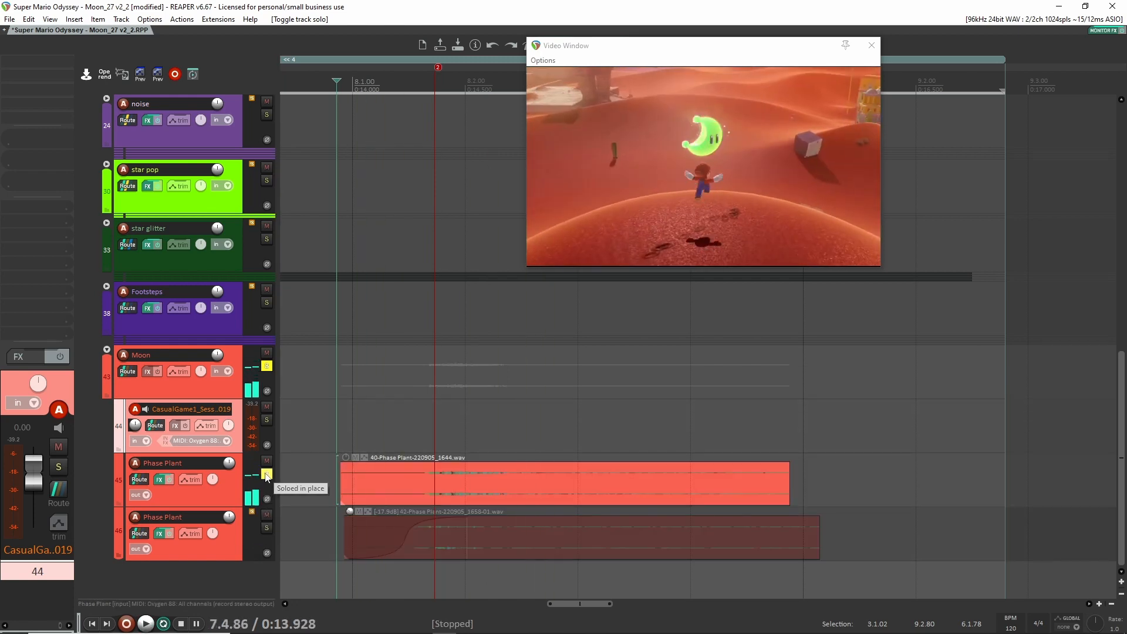
{"action": "left_click", "coordinate": [266, 474]}
{"action": "left_click", "coordinate": [267, 528]}
{"action": "key", "text": "space"}
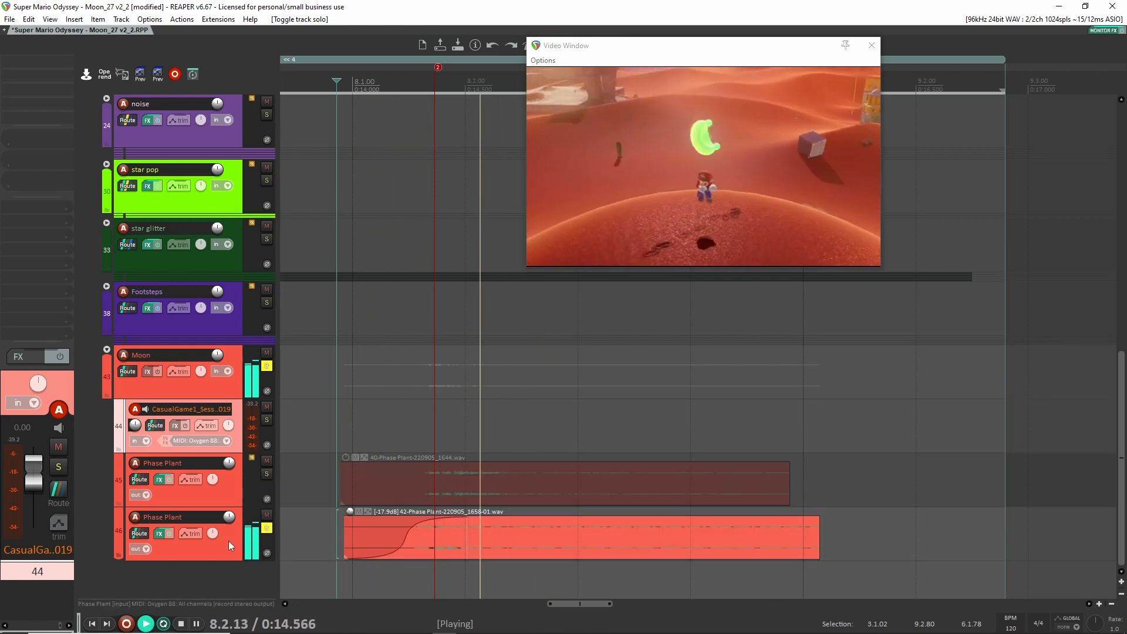
Step: Stop playback, inspect the sample and effect lanes in track 46's Phase Plant, and close the plugin
{"action": "left_click", "coordinate": [228, 540]}
{"action": "key", "text": "space"}
{"action": "left_click", "coordinate": [44, 62]}
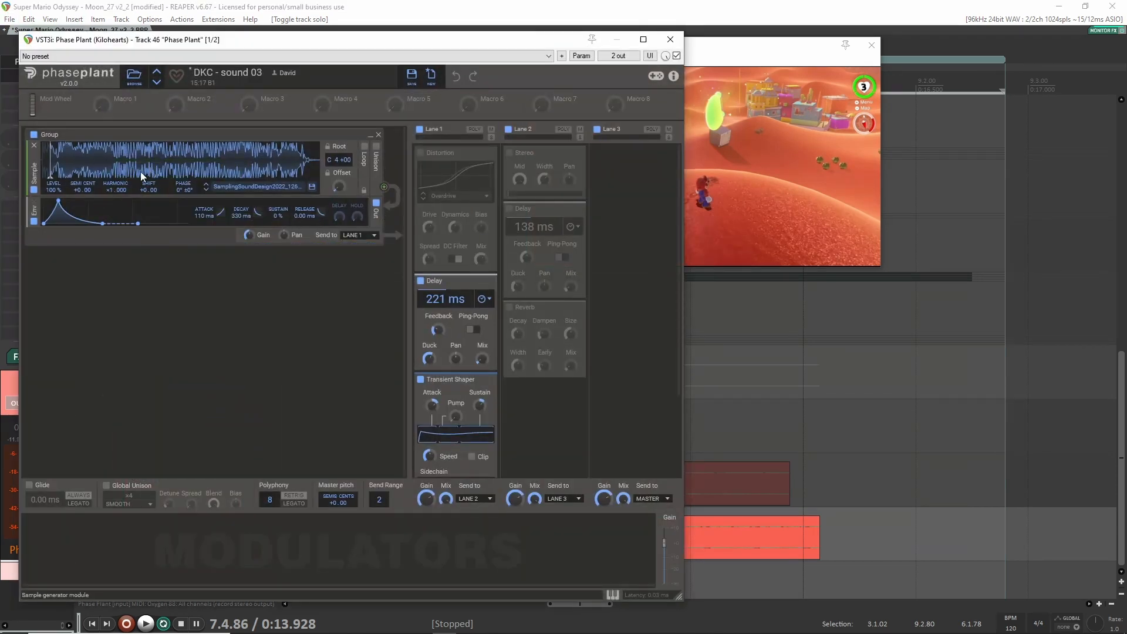
{"action": "left_click", "coordinate": [670, 40]}
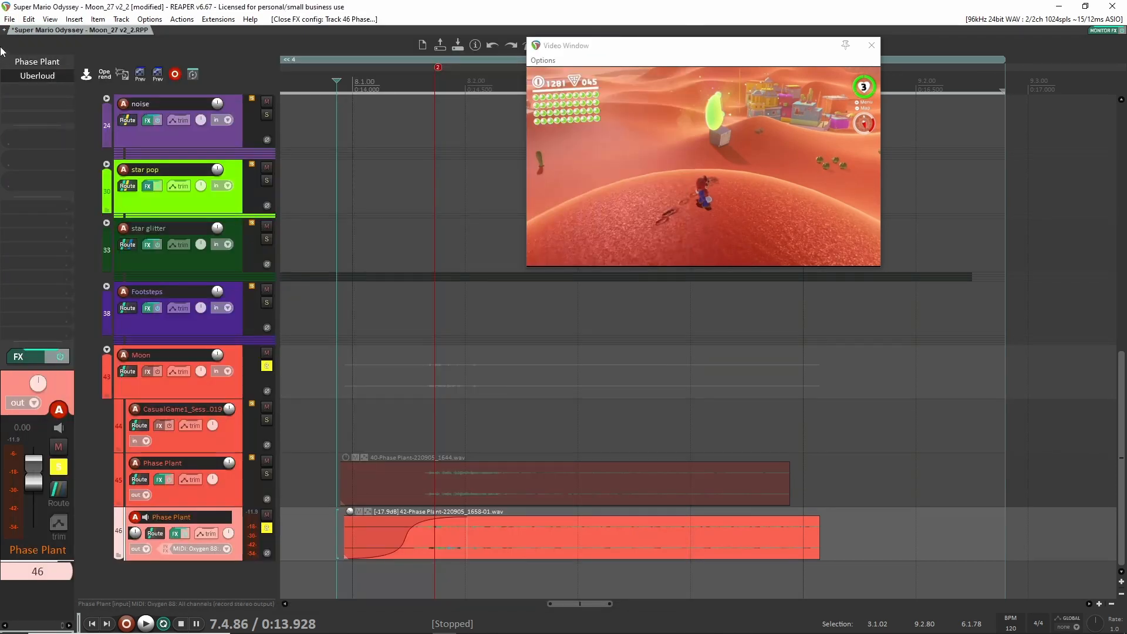
Step: Inspect the Uberloud settings on track 46, then clear its solo to audition the Moon layers together
{"action": "left_click", "coordinate": [54, 75]}
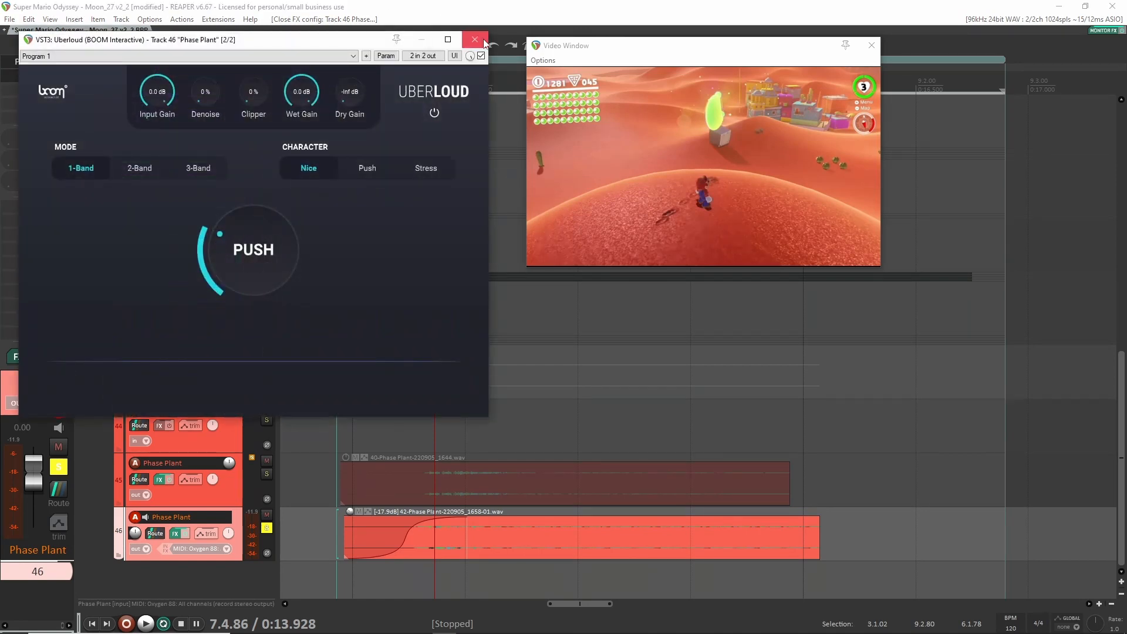
{"action": "left_click", "coordinate": [475, 40]}
{"action": "key", "text": "space"}
{"action": "key", "text": "space"}
{"action": "left_click", "coordinate": [267, 528]}
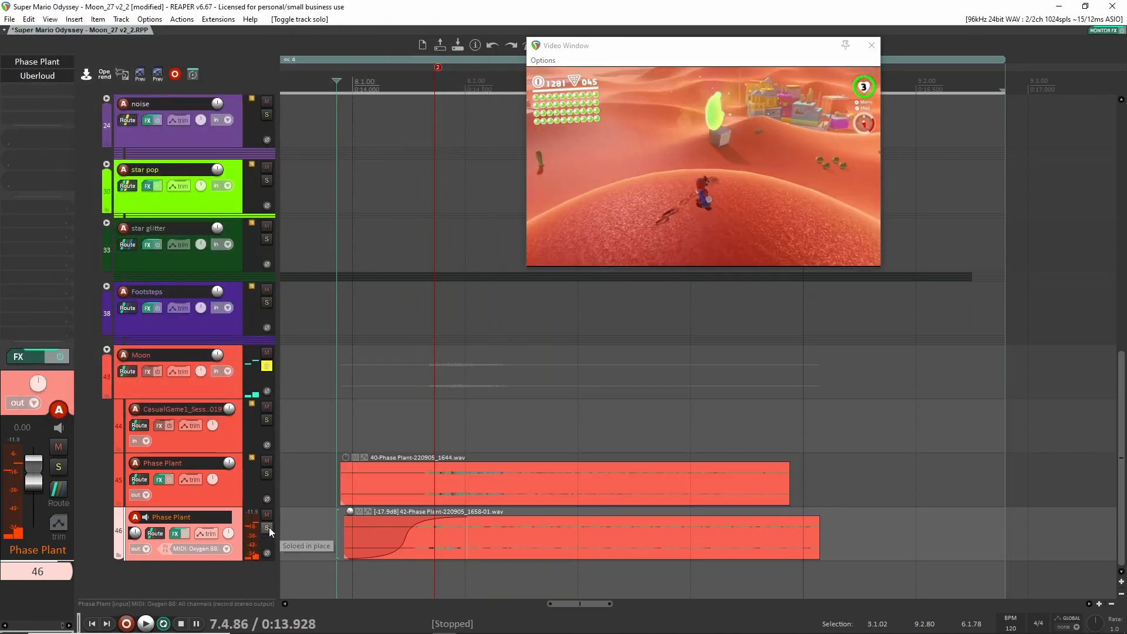
{"action": "key", "text": "space"}
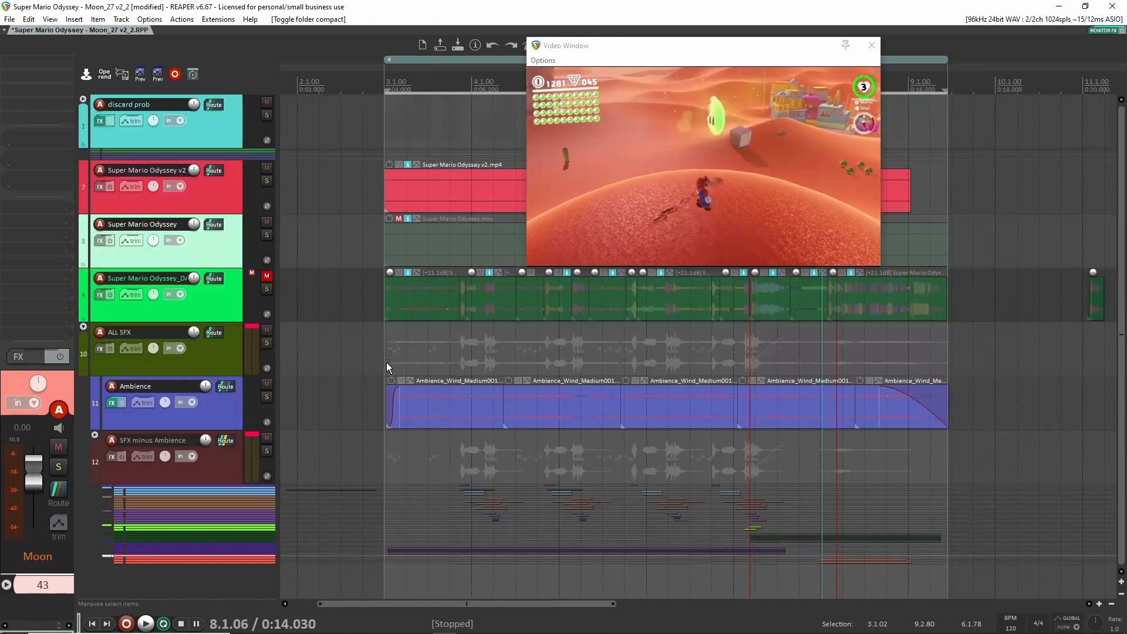
{"action": "key", "text": "space"}
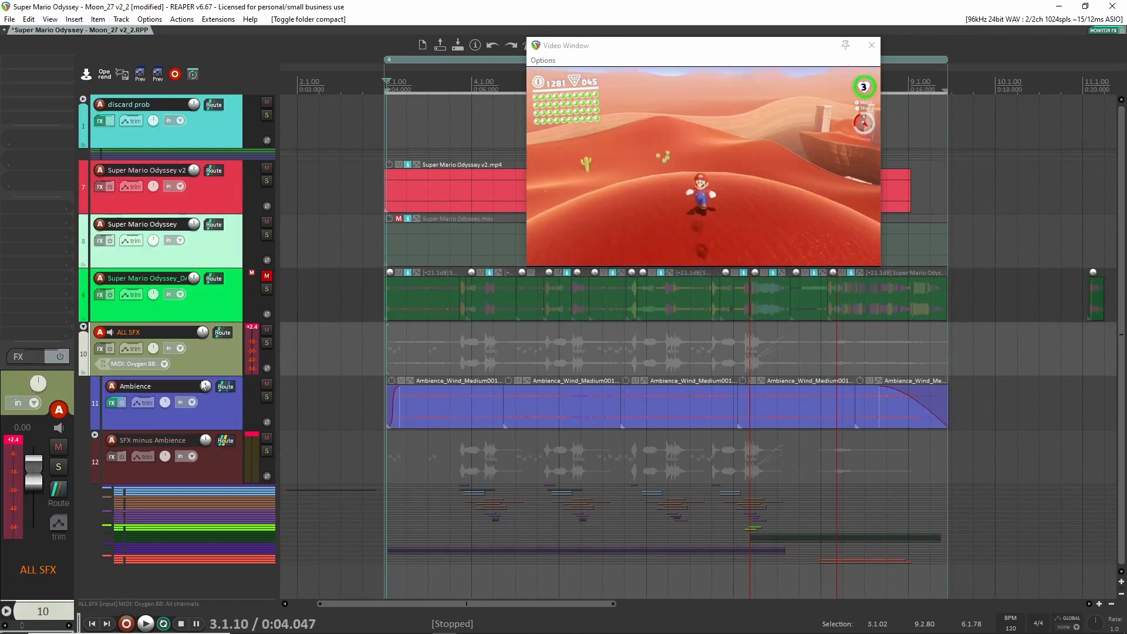
Step: Solo only the Super Mario Odyssey_DAW reference track and audition it from 3.1.00
{"action": "left_click", "coordinate": [231, 403]}
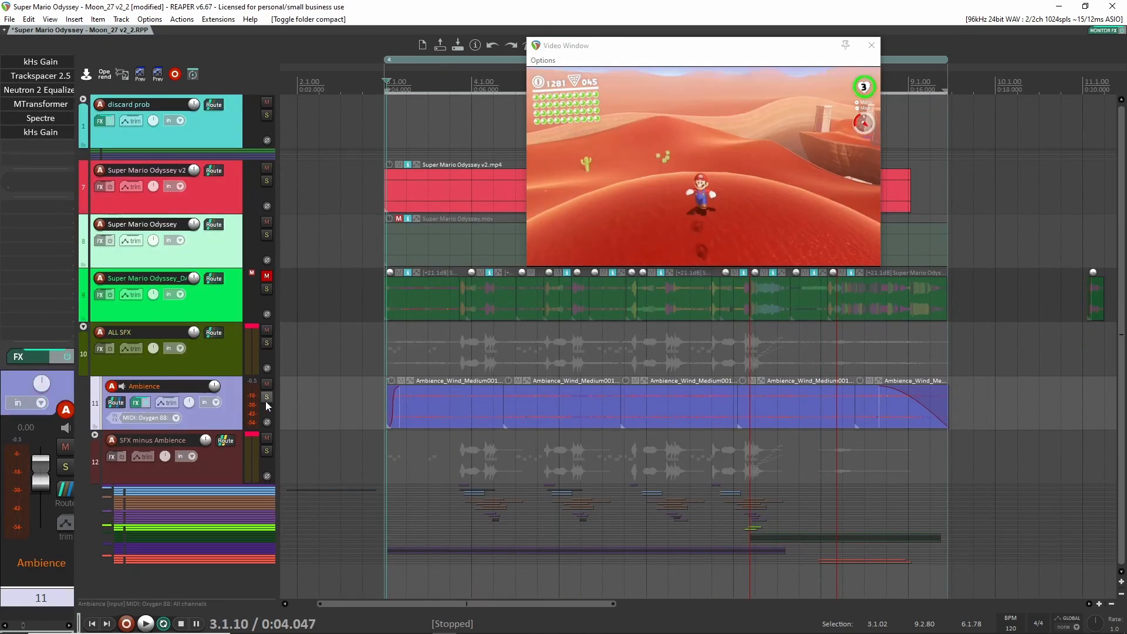
{"action": "left_click", "coordinate": [267, 397]}
{"action": "left_click", "coordinate": [267, 289]}
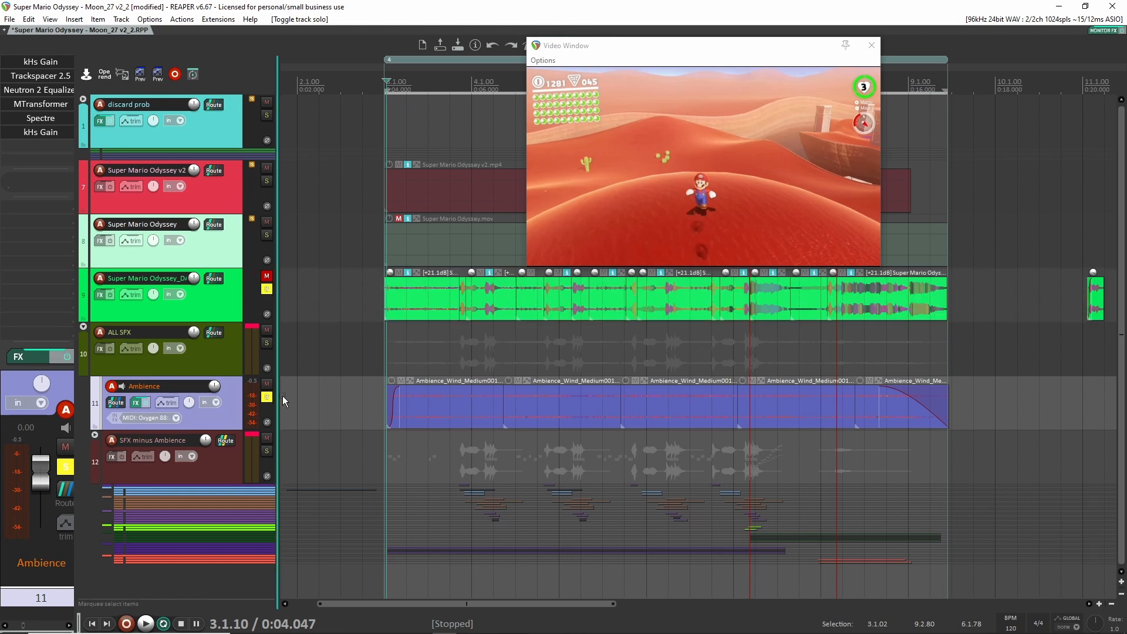
{"action": "left_click", "coordinate": [267, 398]}
{"action": "left_click", "coordinate": [409, 261]}
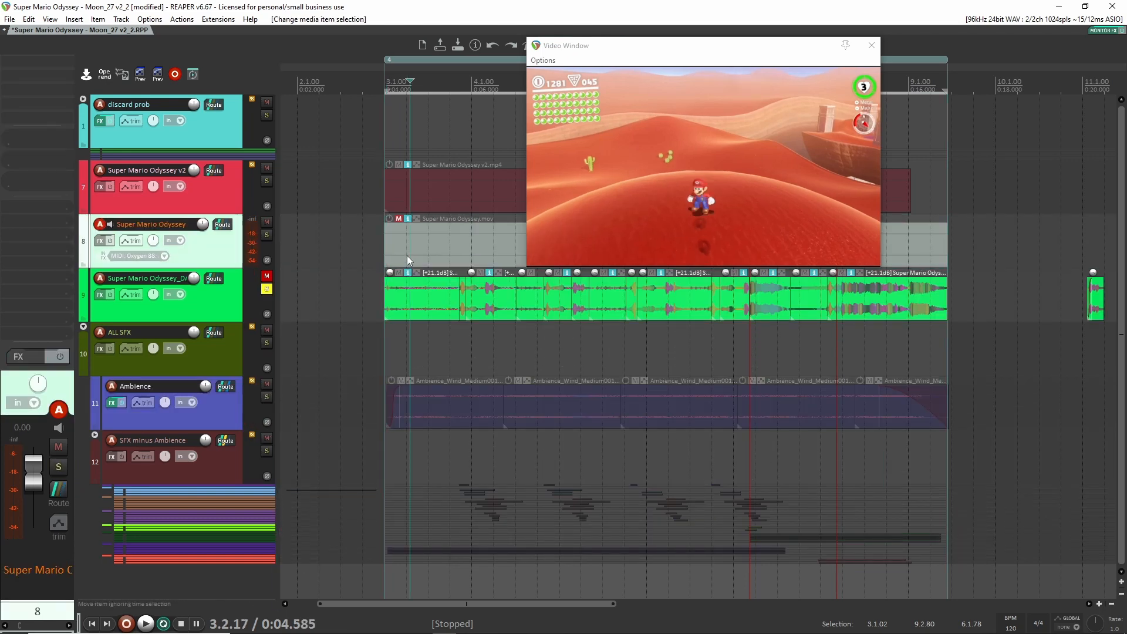
{"action": "left_click", "coordinate": [387, 248]}
{"action": "key", "text": "space"}
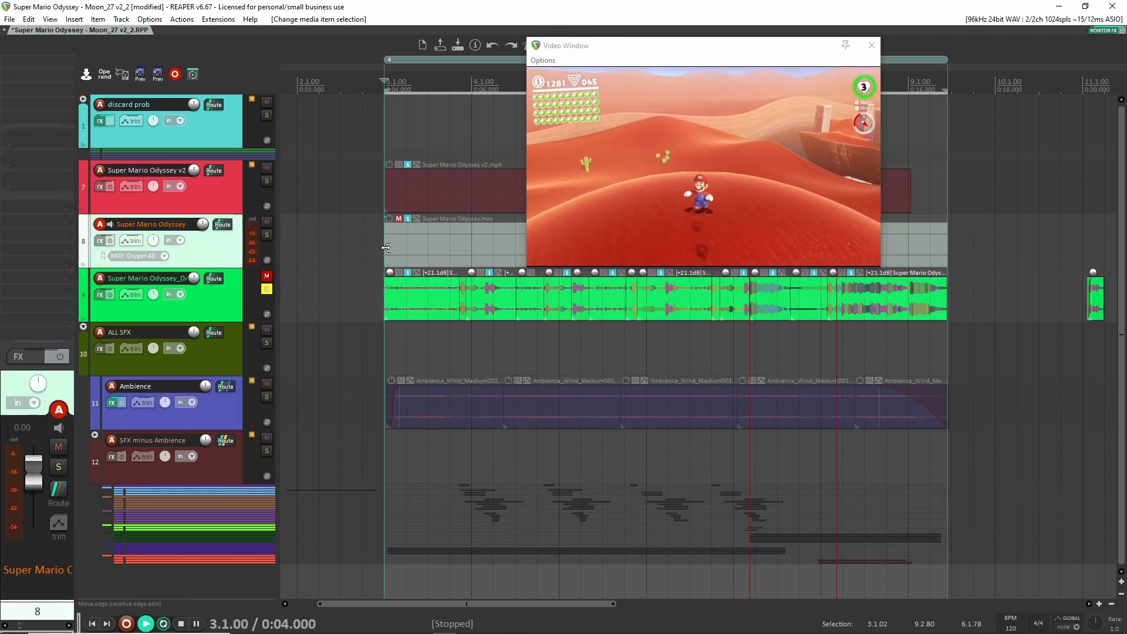
{"action": "key", "text": "space"}
Step: Switch the solo from the reference to the Ambience track and place the edit cursor at 3.2.33
{"action": "left_click", "coordinate": [266, 290]}
{"action": "left_click", "coordinate": [266, 396]}
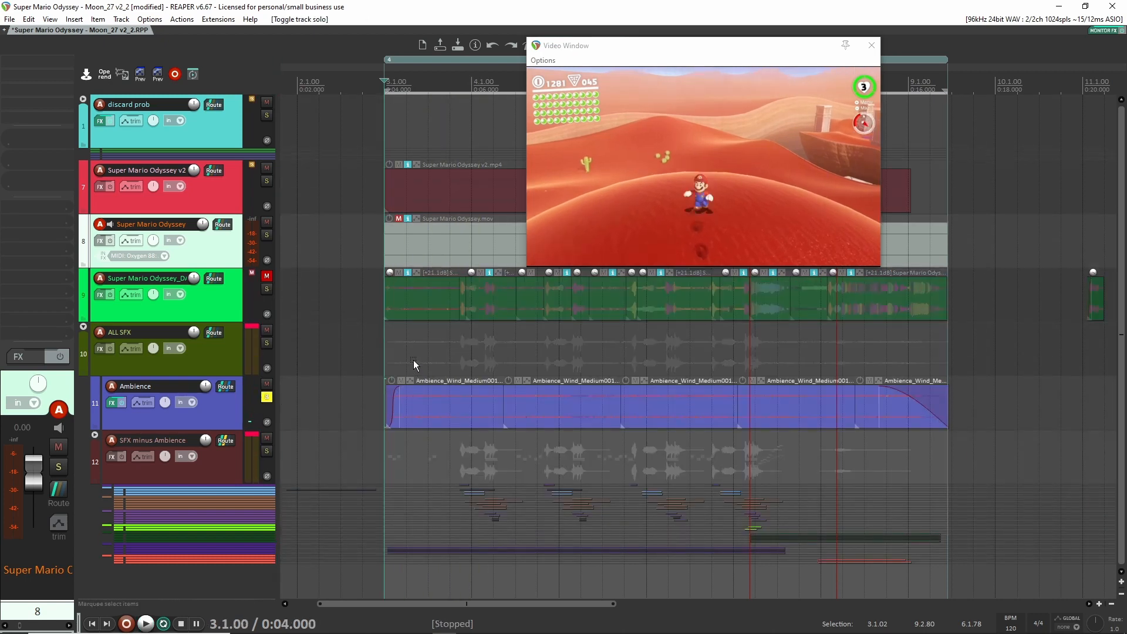
{"action": "left_click", "coordinate": [413, 357]}
{"action": "scroll", "coordinate": [413, 358], "scroll_direction": "up", "scroll_amount": 5}
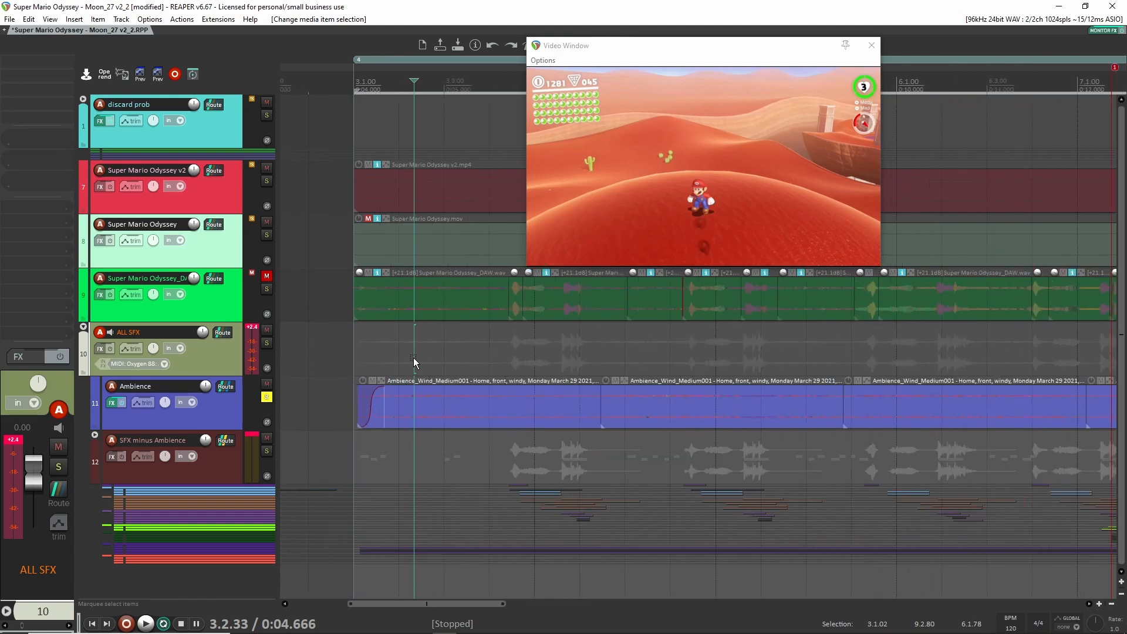
{"action": "scroll", "coordinate": [414, 357], "scroll_direction": "down", "scroll_amount": 3}
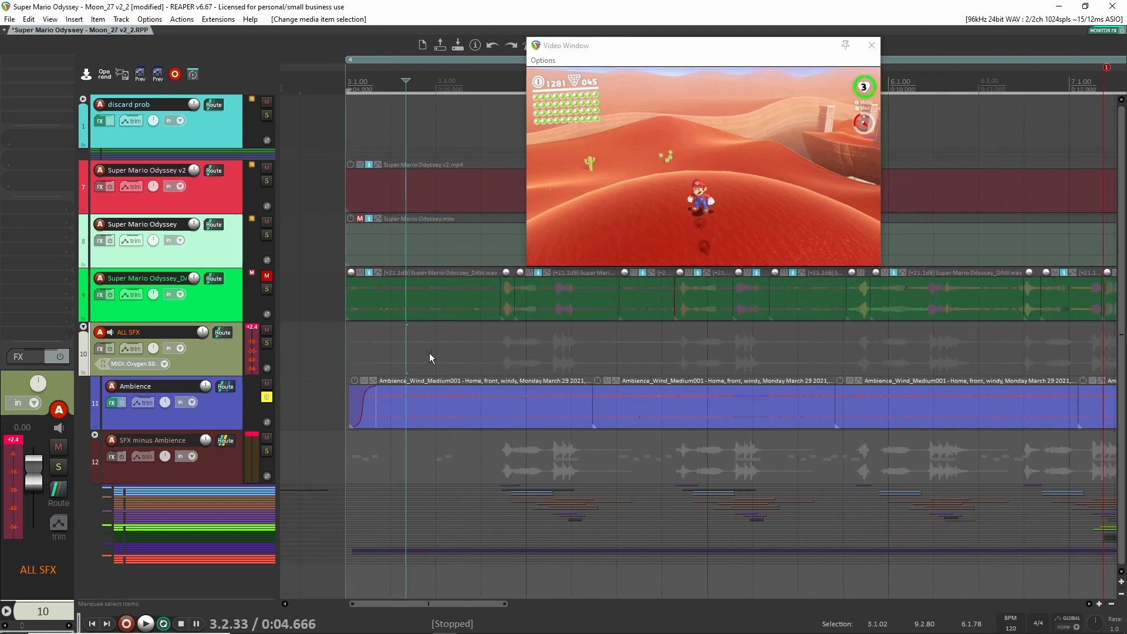
{"action": "scroll", "coordinate": [334, 381], "scroll_direction": "down", "scroll_amount": 1}
Step: Bypass the Ambience track's whole effects chain and audition the dry wind from 3.2.33
{"action": "left_click", "coordinate": [232, 412]}
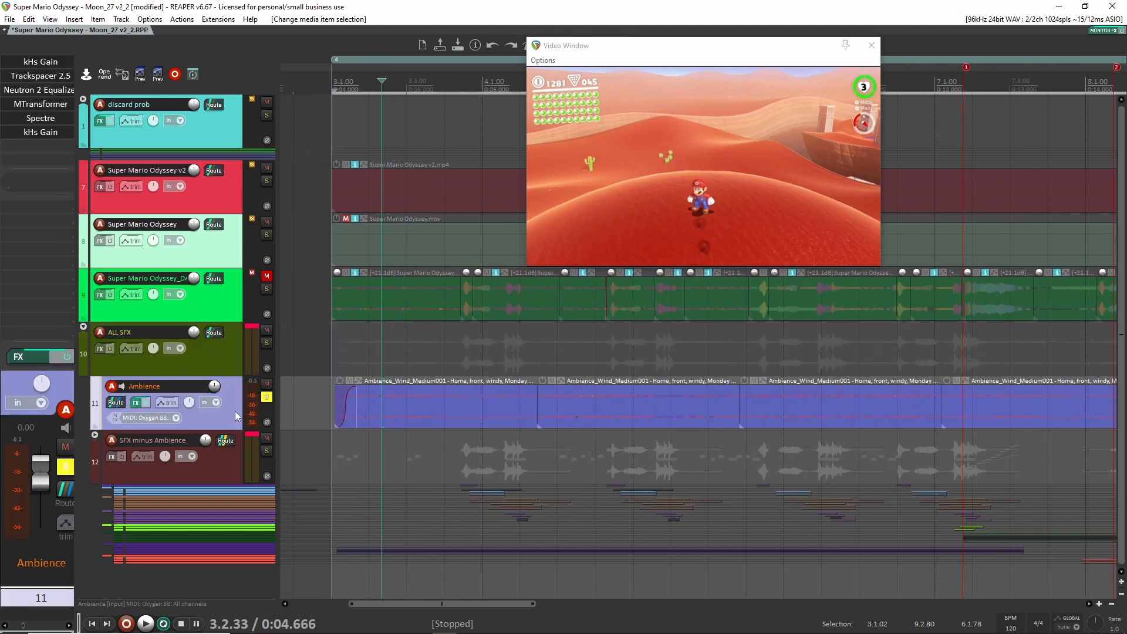
{"action": "left_click", "coordinate": [64, 357]}
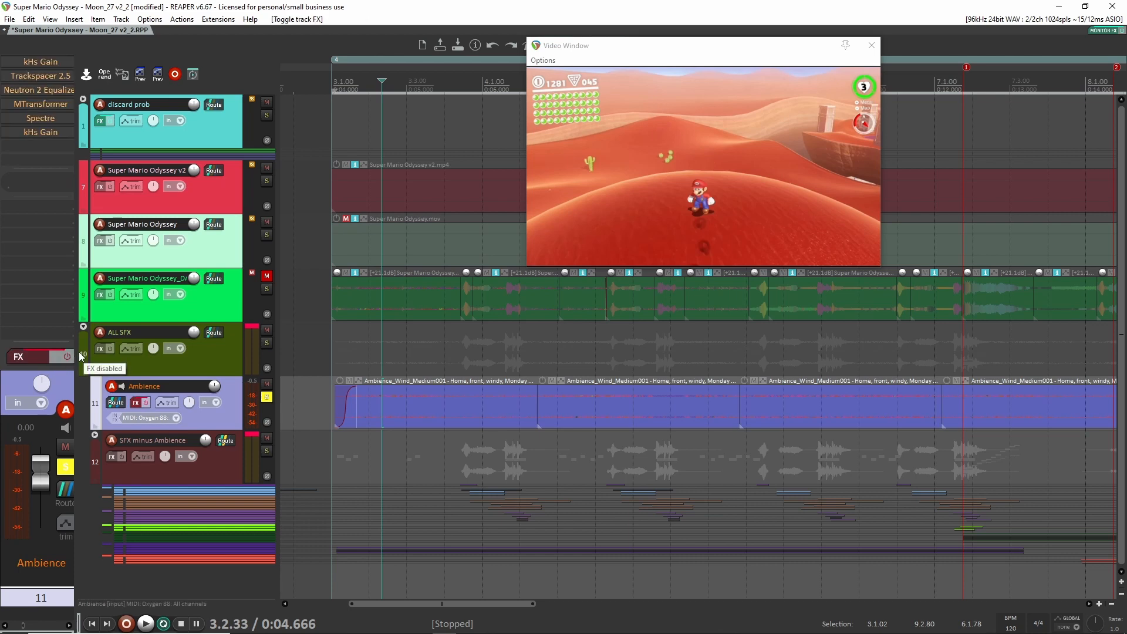
{"action": "key", "text": "space"}
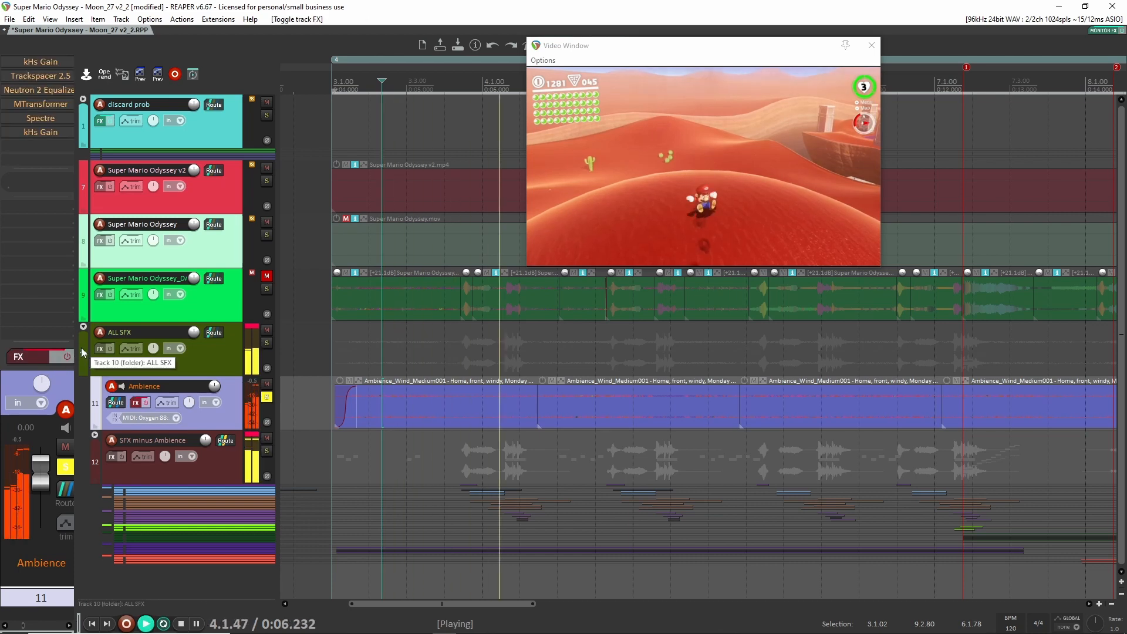
{"action": "scroll", "coordinate": [82, 353], "scroll_direction": "down", "scroll_amount": 1}
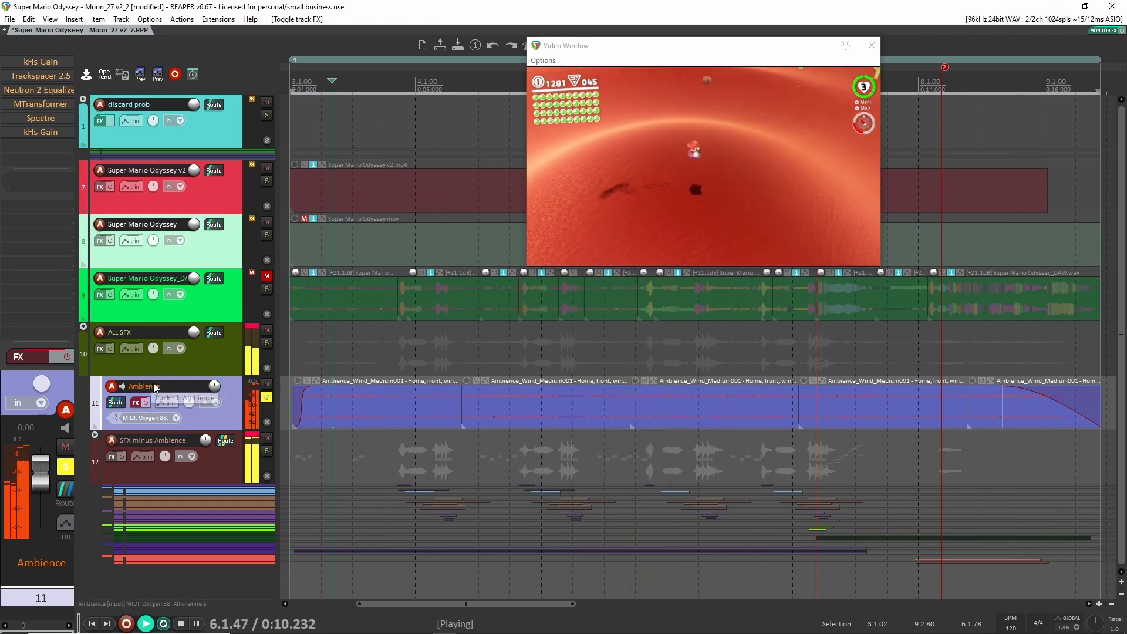
{"action": "key", "text": "space"}
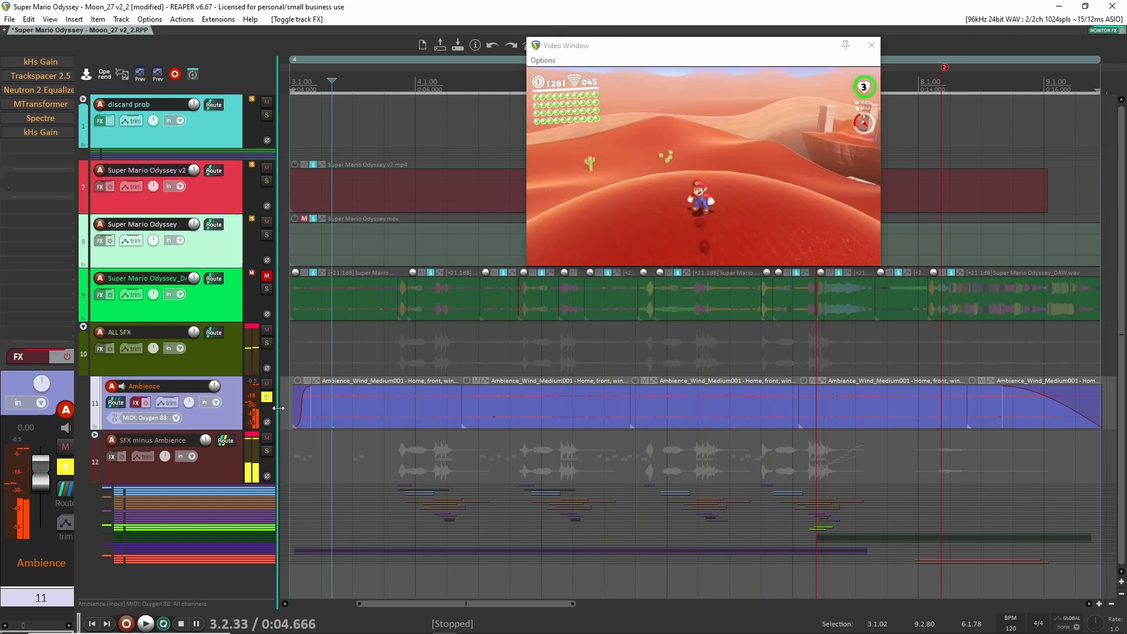
Step: Re-enable the Ambience effects chain and bypass every effect after the first kHs Gain
{"action": "left_click", "coordinate": [63, 356]}
{"action": "left_click", "coordinate": [40, 119], "text": "shift"}
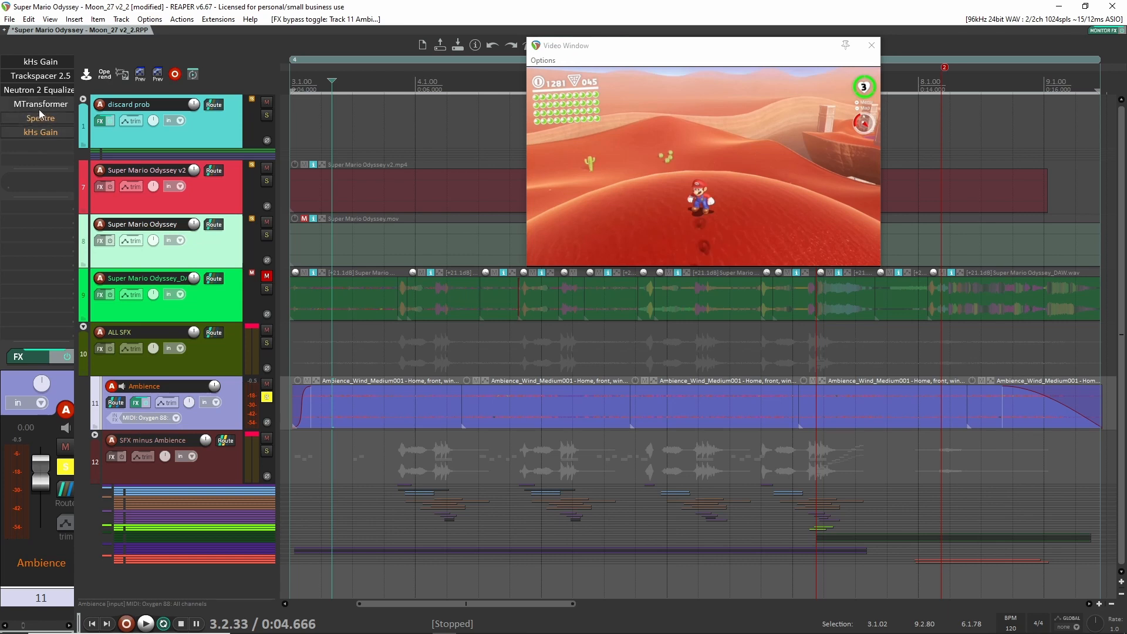
{"action": "left_click", "coordinate": [41, 105], "text": "shift"}
{"action": "left_click", "coordinate": [39, 91], "text": "shift"}
{"action": "left_click", "coordinate": [39, 76], "text": "shift"}
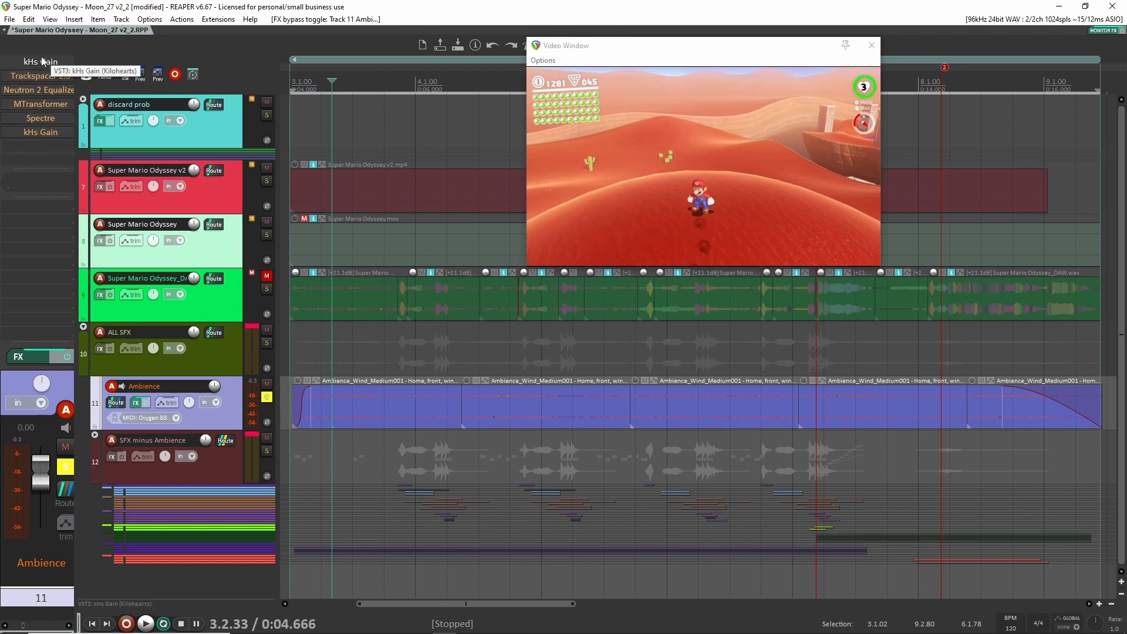
Step: Inspect the first kHs Gain on Ambience, close it, and audition the track with only that effect active
{"action": "left_click", "coordinate": [42, 62]}
{"action": "left_click", "coordinate": [147, 38]}
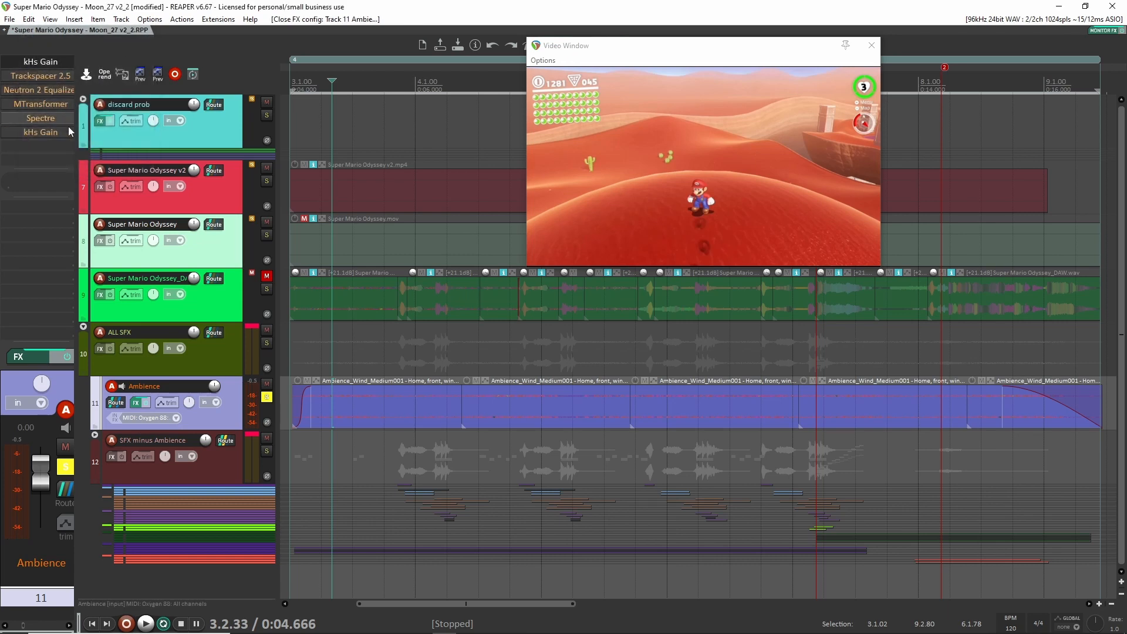
{"action": "key", "text": "space"}
Step: Enable Trackspacer 2.5 on the Ambience track, stop playback, and inspect the plugin's main controls
{"action": "left_click", "coordinate": [49, 78], "text": "shift"}
{"action": "key", "text": "space"}
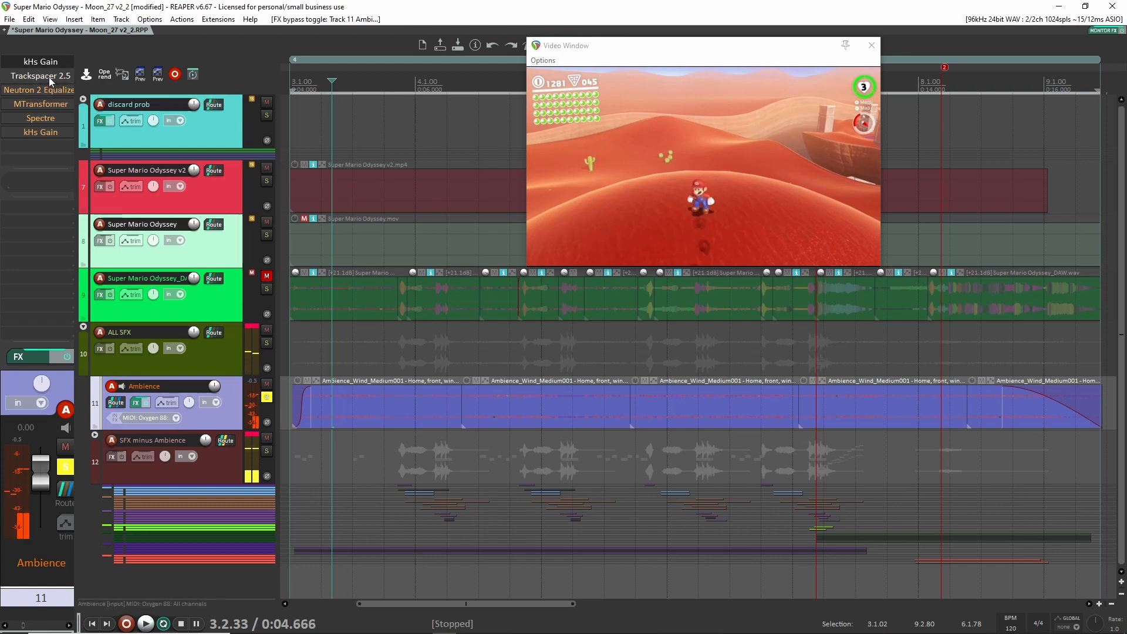
{"action": "left_click", "coordinate": [41, 76]}
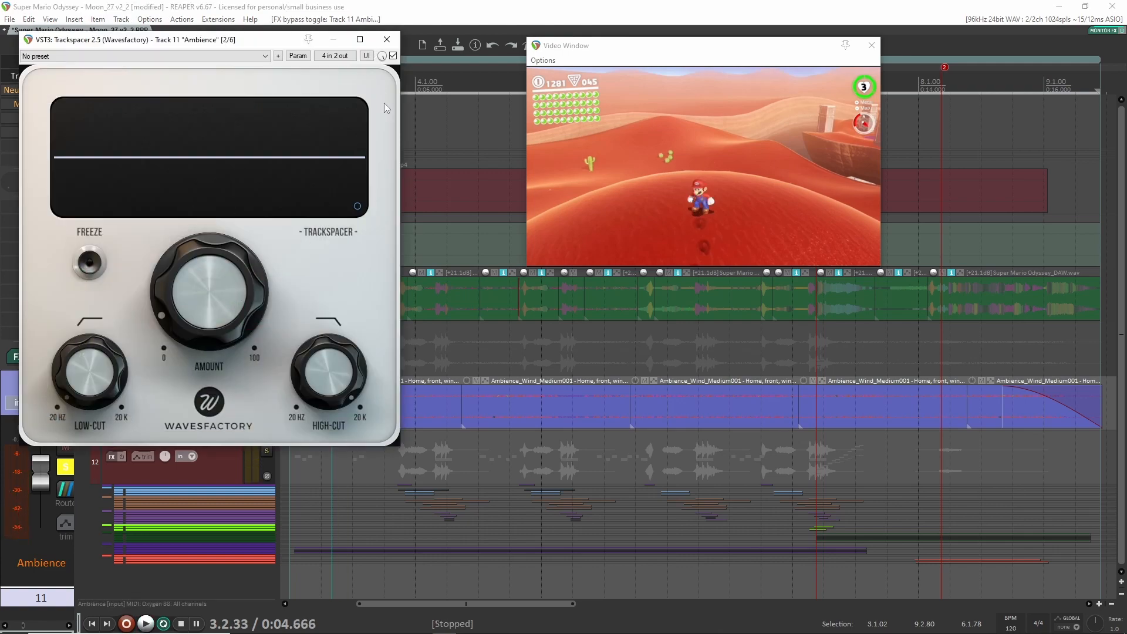
{"action": "left_click", "coordinate": [386, 39]}
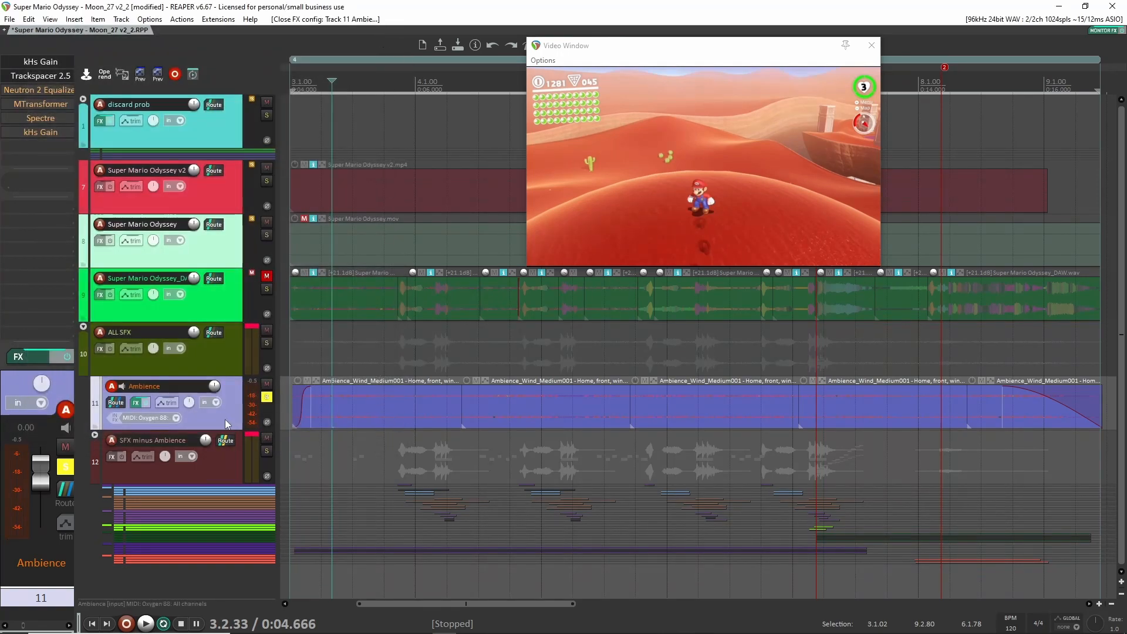
Step: Select the first group of sound effect items and view Trackspacer's Advanced Panel on the Ambience track
{"action": "left_click_drag", "start_coordinate": [394, 474], "coordinate": [498, 549]}
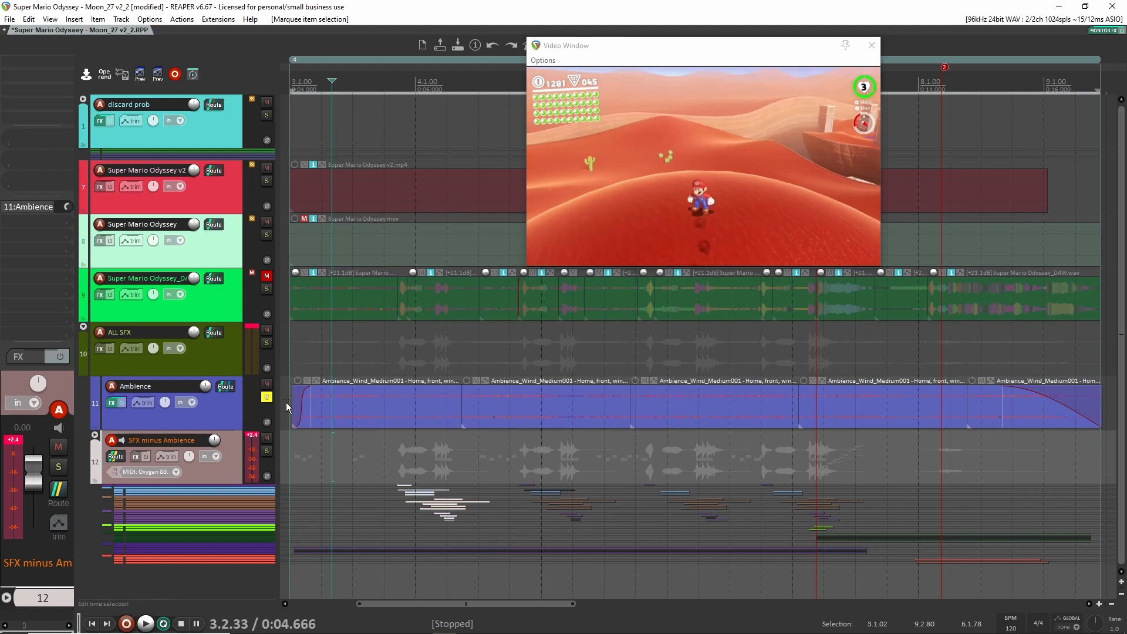
{"action": "left_click", "coordinate": [47, 76]}
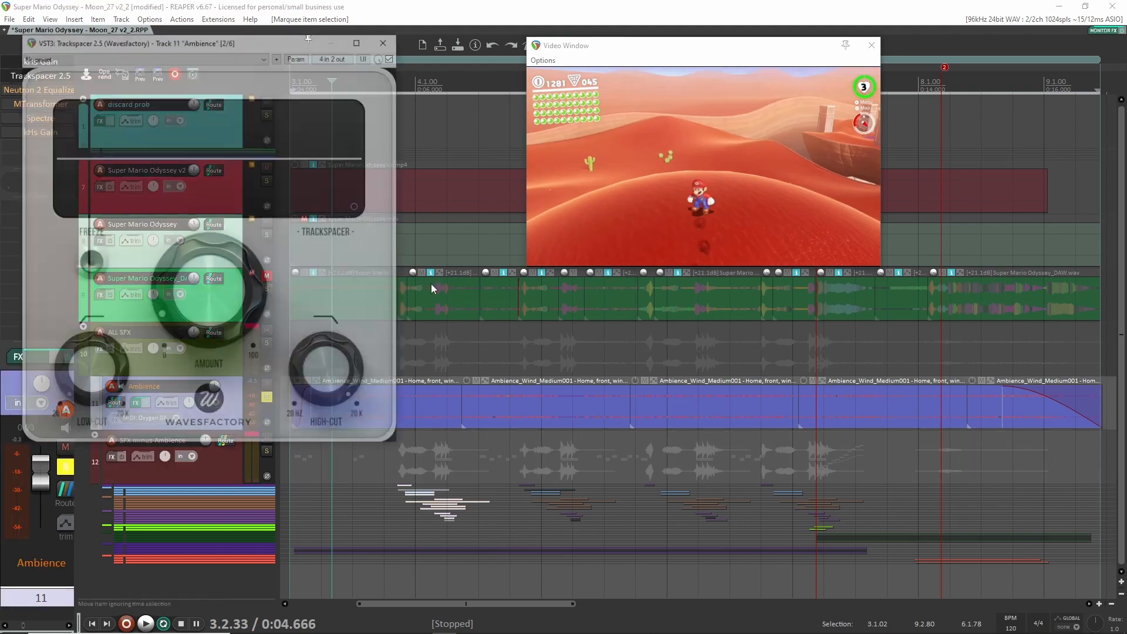
{"action": "mouse_move", "coordinate": [206, 297]}
{"action": "left_click", "coordinate": [357, 206]}
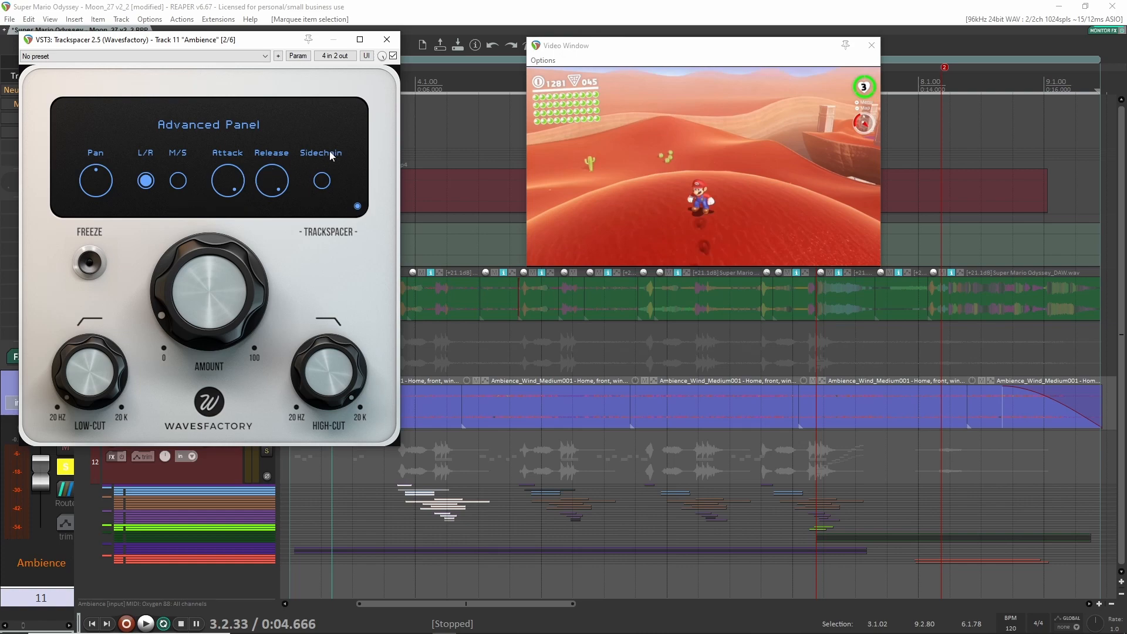
{"action": "left_click", "coordinate": [387, 40]}
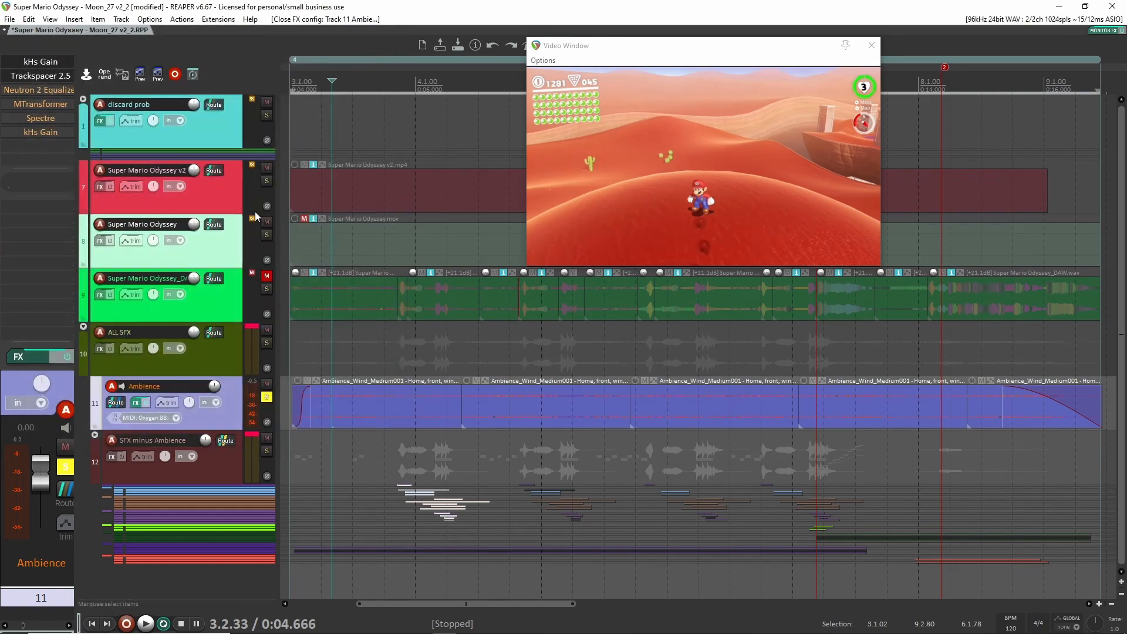
Step: Enable the Neutron 2 Equalizer on the Ambience track and open its window clear of the track controls
{"action": "left_click", "coordinate": [41, 90]}
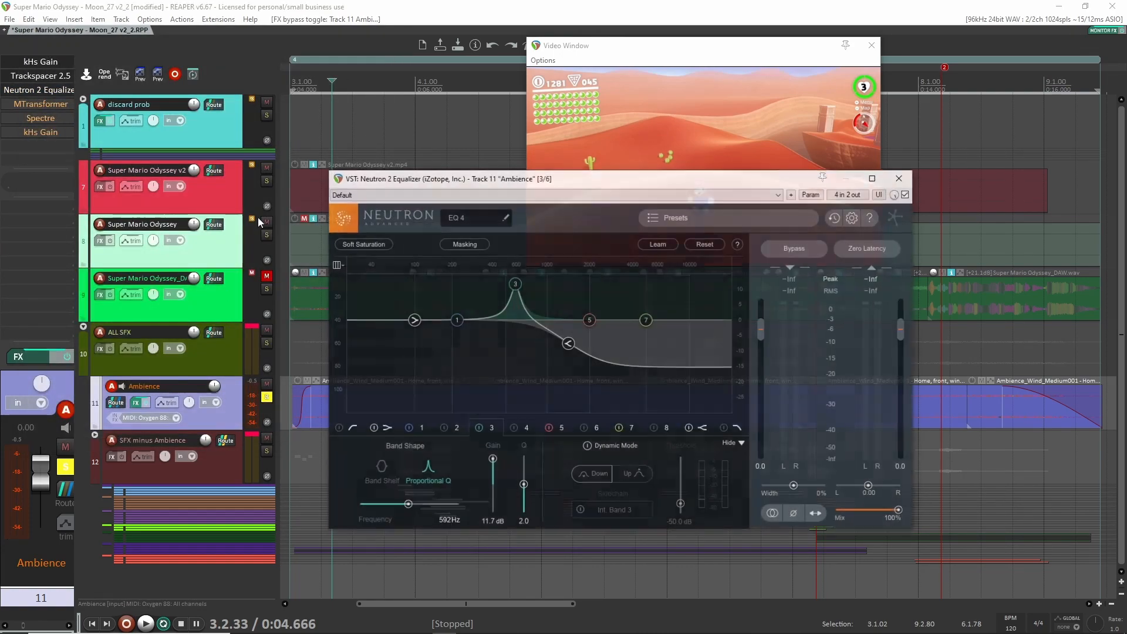
{"action": "left_click_drag", "start_coordinate": [695, 182], "coordinate": [793, 126]}
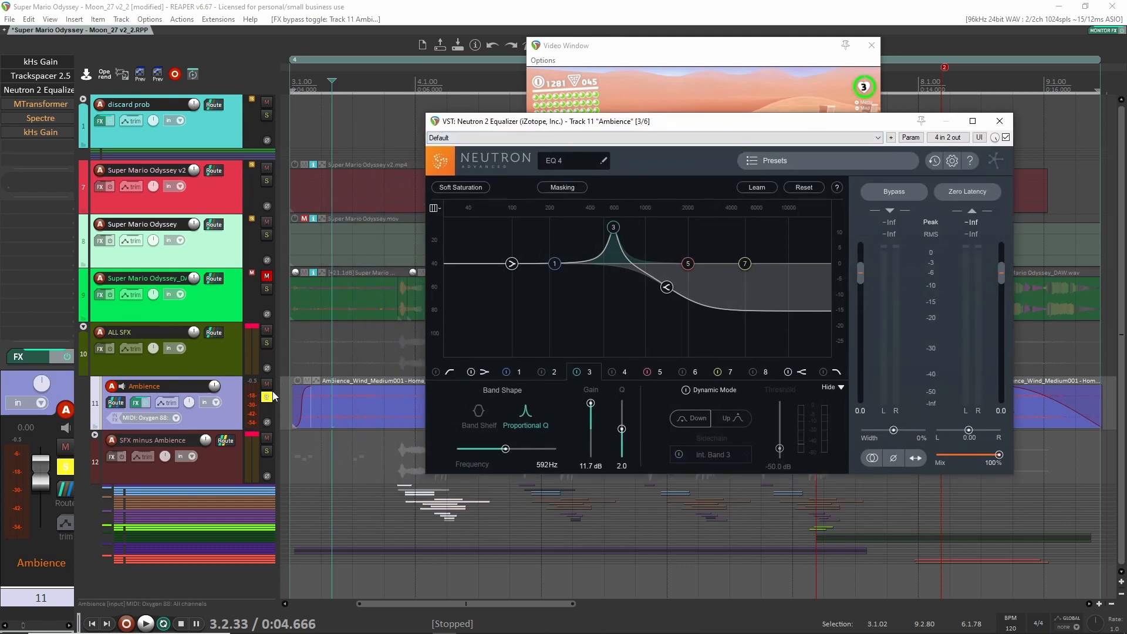
Step: Compare the Ambience track with the Neutron 2 Equalizer bypassed and active from 3.2.33, ending with it active
{"action": "left_click", "coordinate": [1006, 138]}
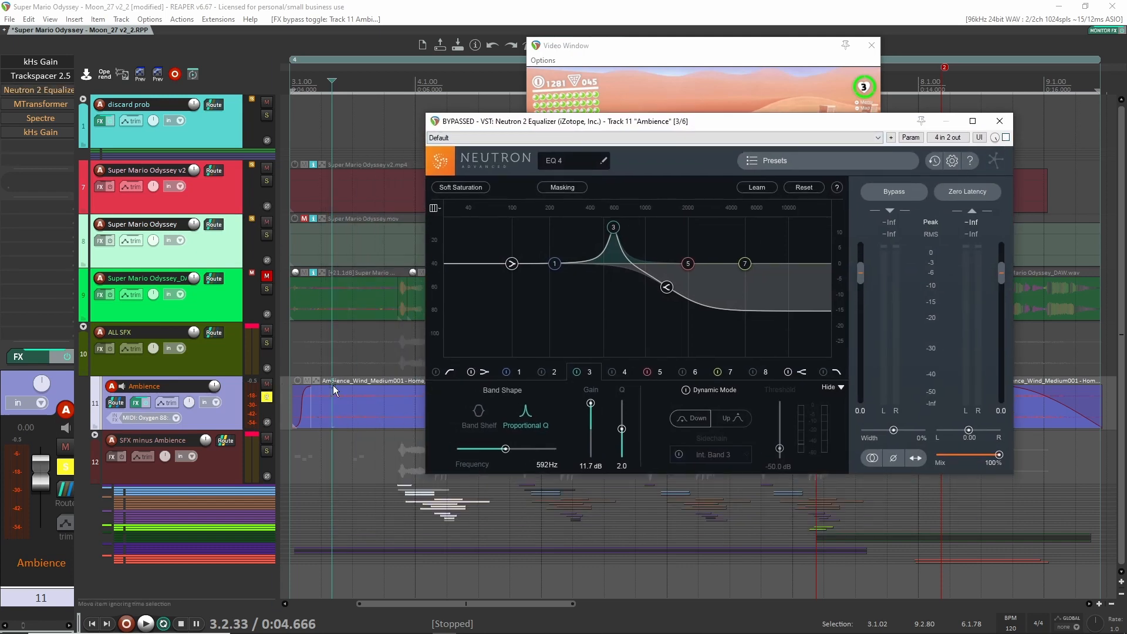
{"action": "key", "text": "space"}
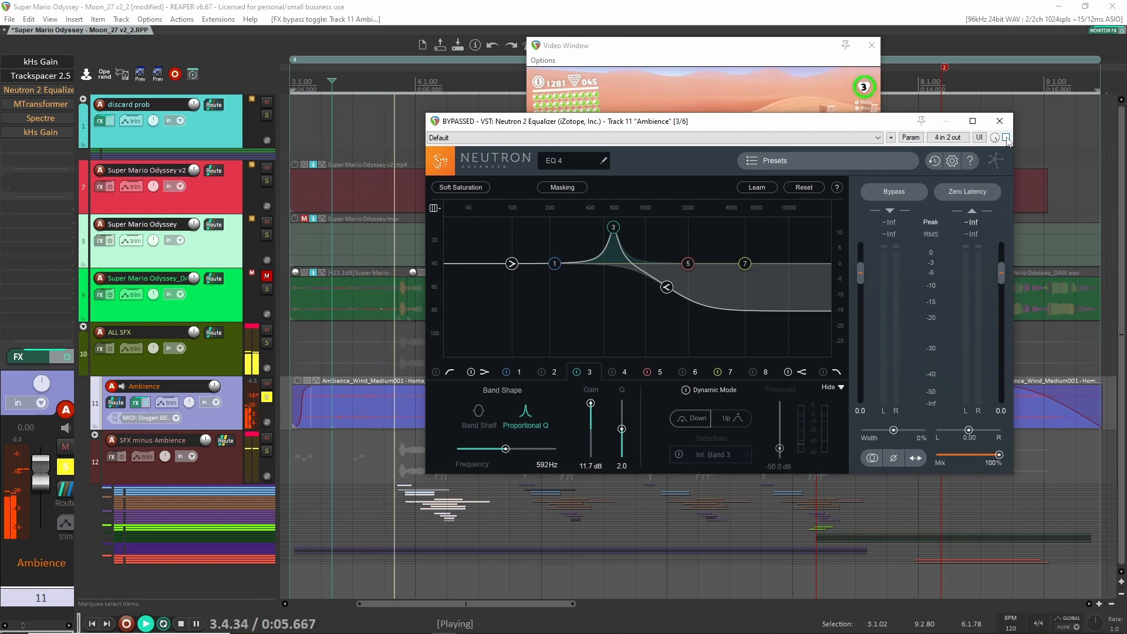
{"action": "key", "text": "space"}
{"action": "left_click", "coordinate": [1005, 137]}
{"action": "key", "text": "space"}
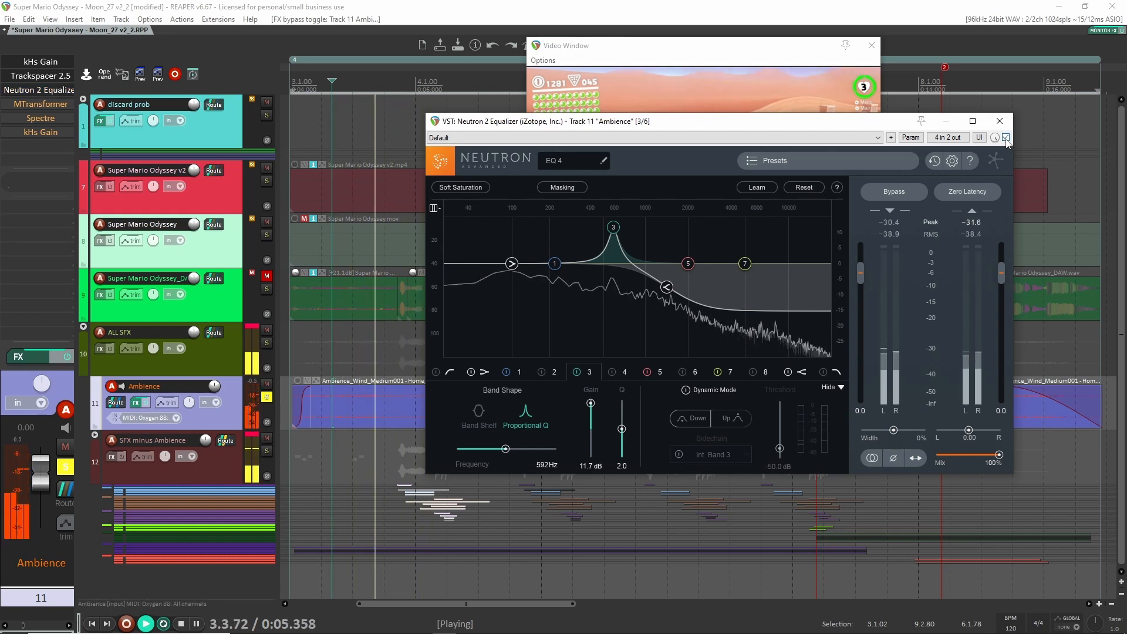
{"action": "key", "text": "space"}
{"action": "left_click", "coordinate": [1005, 137]}
{"action": "key", "text": "space"}
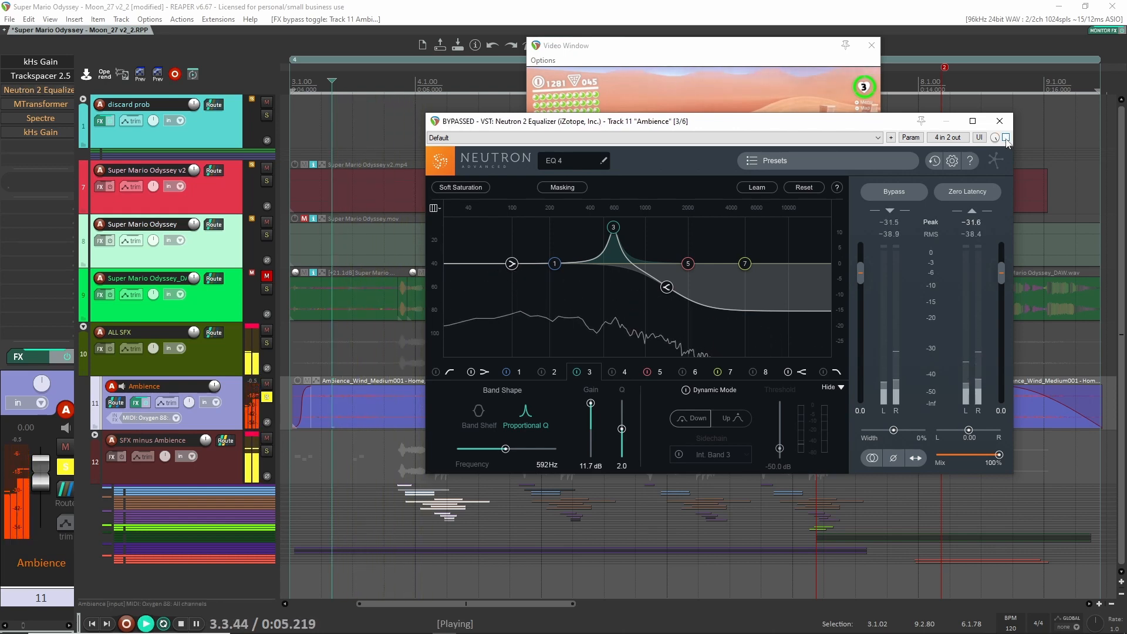
{"action": "key", "text": "space"}
{"action": "left_click", "coordinate": [1006, 137]}
{"action": "key", "text": "space"}
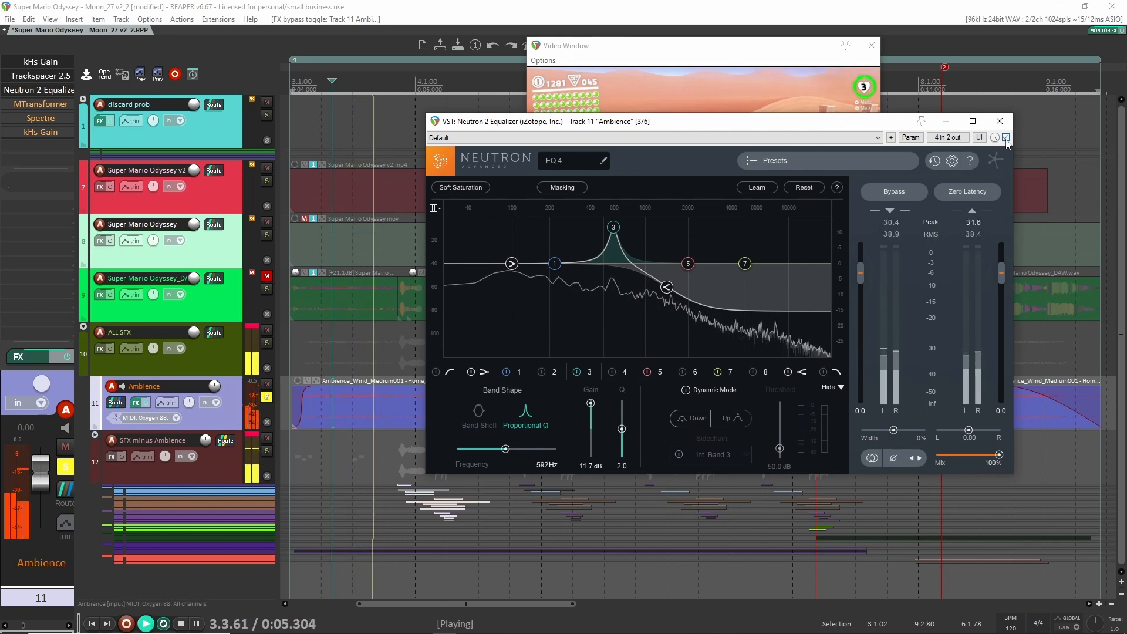
{"action": "key", "text": "space"}
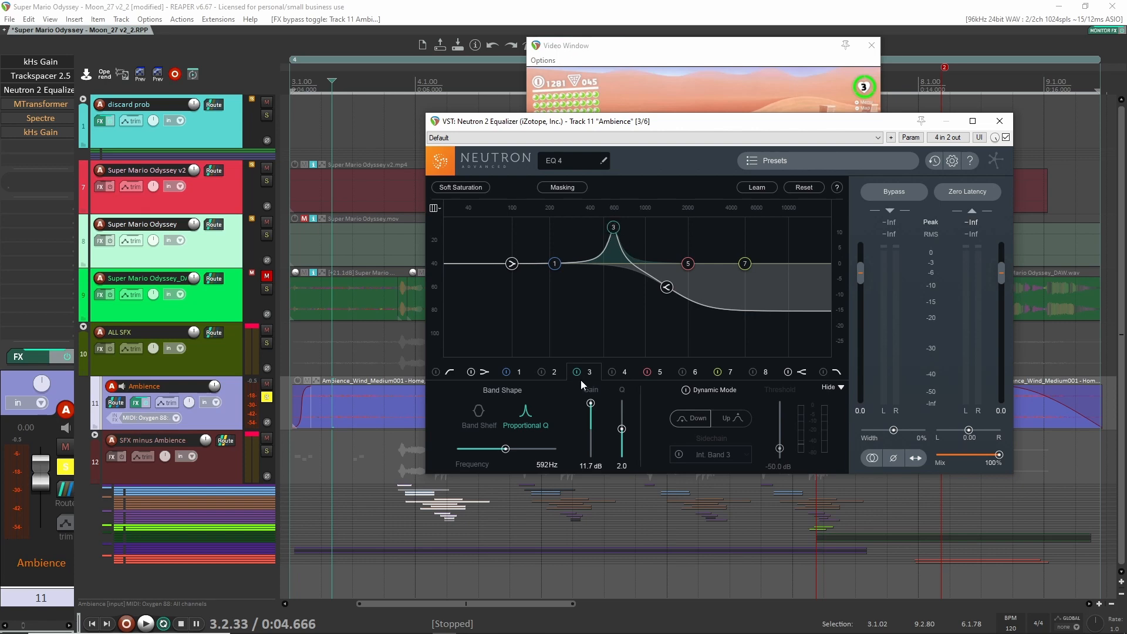
{"action": "key", "text": "space"}
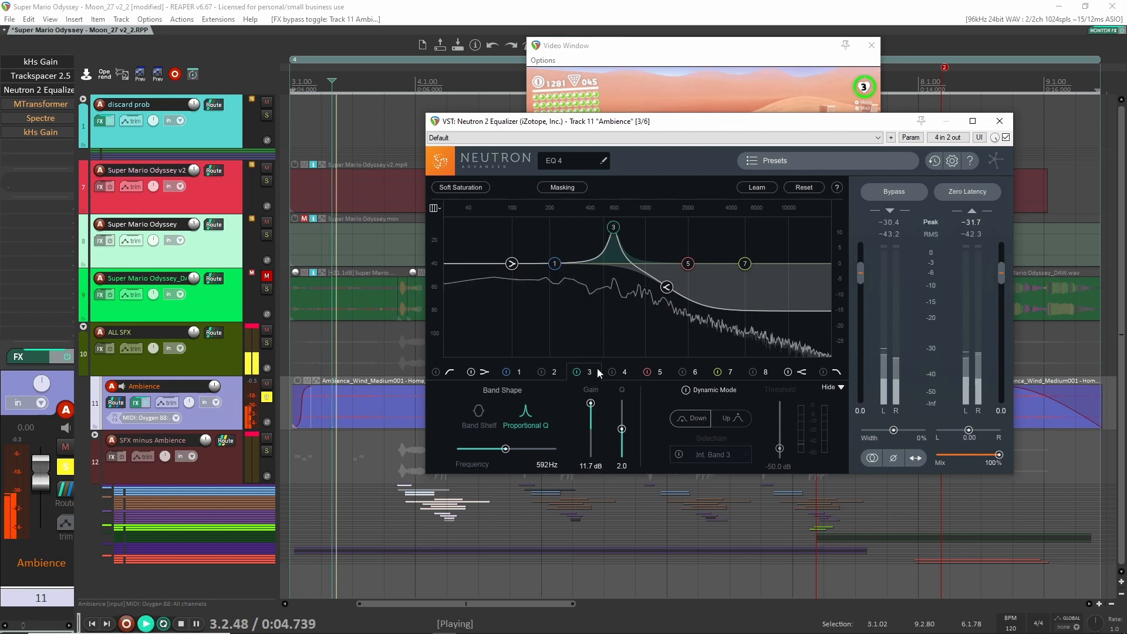
Step: Examine the band 3 boost in the Neutron 2 Equalizer on the Ambience track during playback, stop, and close the plugin
{"action": "left_click", "coordinate": [615, 228]}
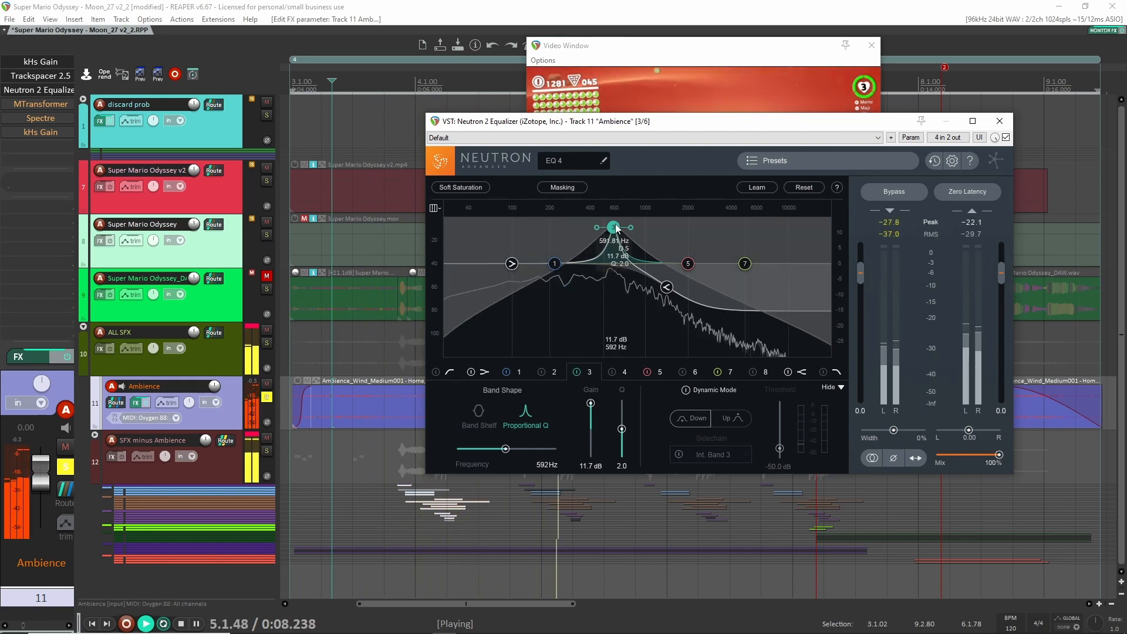
{"action": "key", "text": "space"}
{"action": "key", "text": "Escape"}
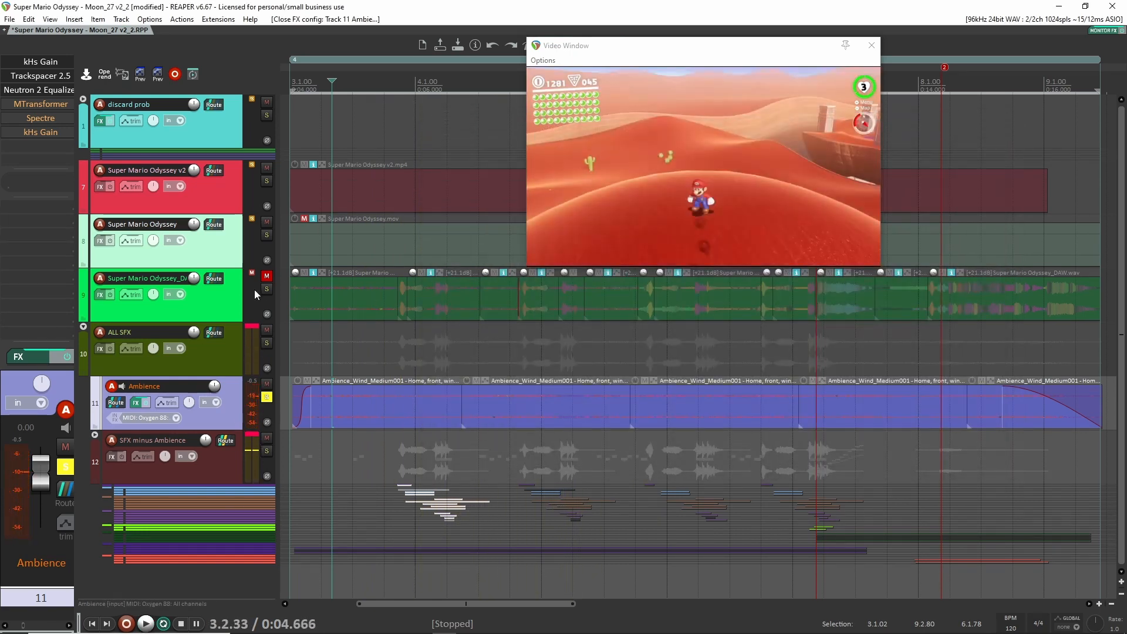
Step: Solo the original Super Mario Odyssey_DAW audio track instead of Ambience and listen to it briefly from 3.1.91
{"action": "left_click", "coordinate": [267, 398]}
{"action": "left_click", "coordinate": [267, 289]}
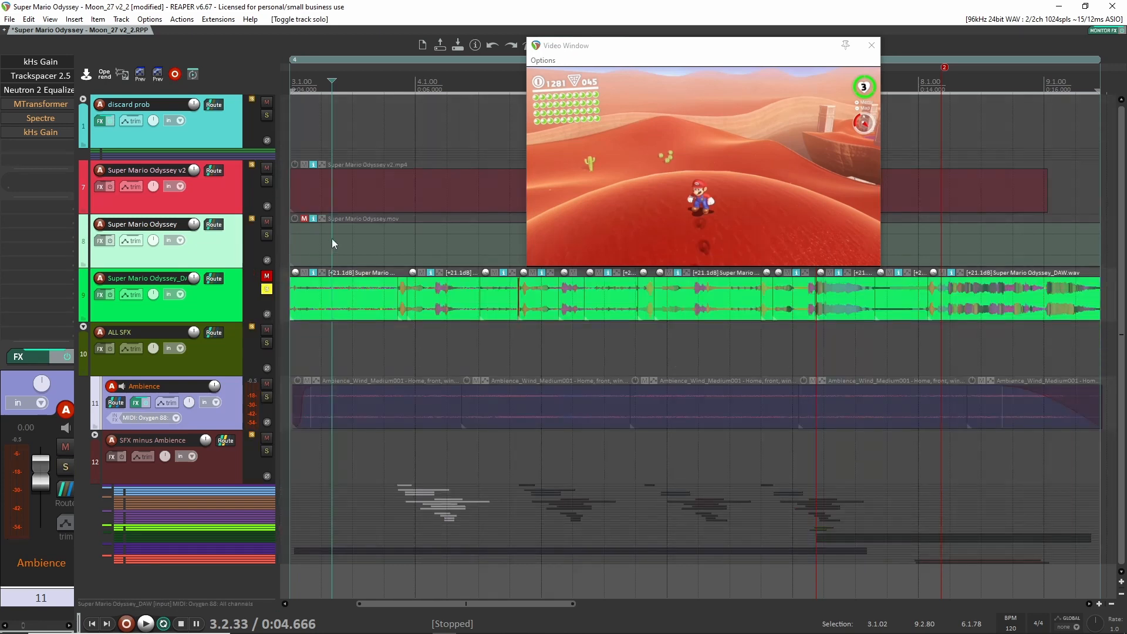
{"action": "left_click", "coordinate": [318, 247]}
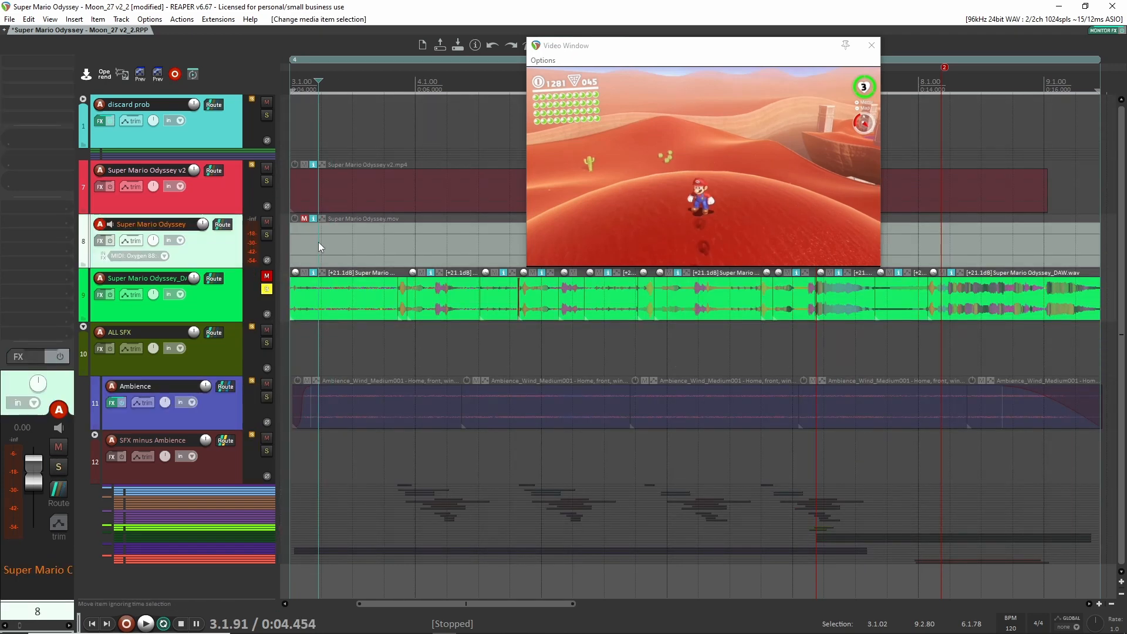
{"action": "key", "text": "space"}
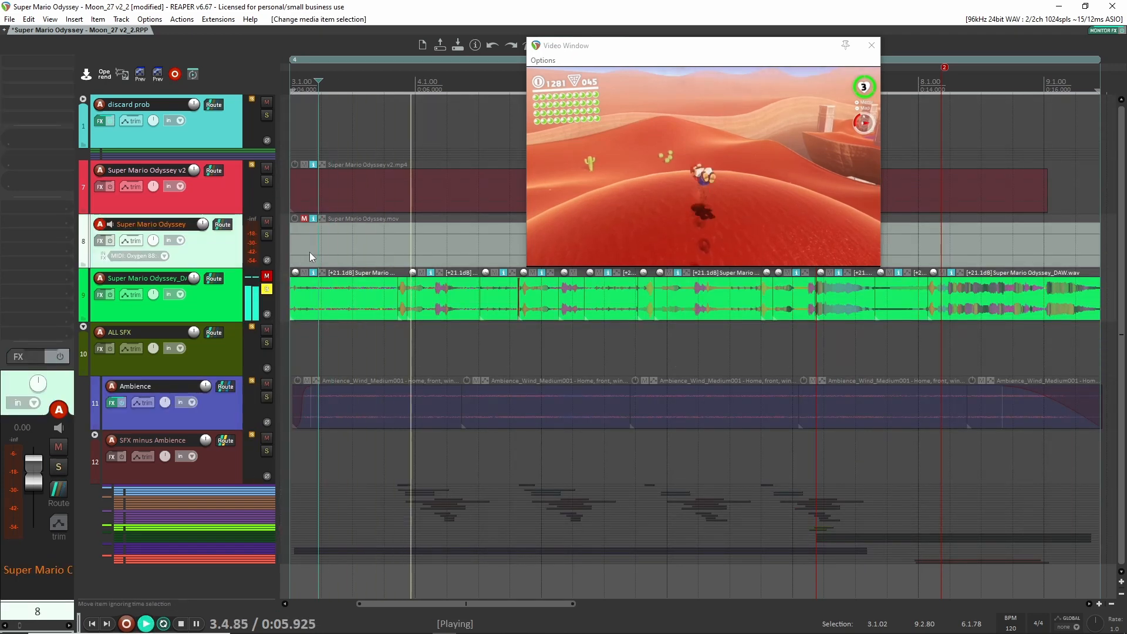
{"action": "key", "text": "space"}
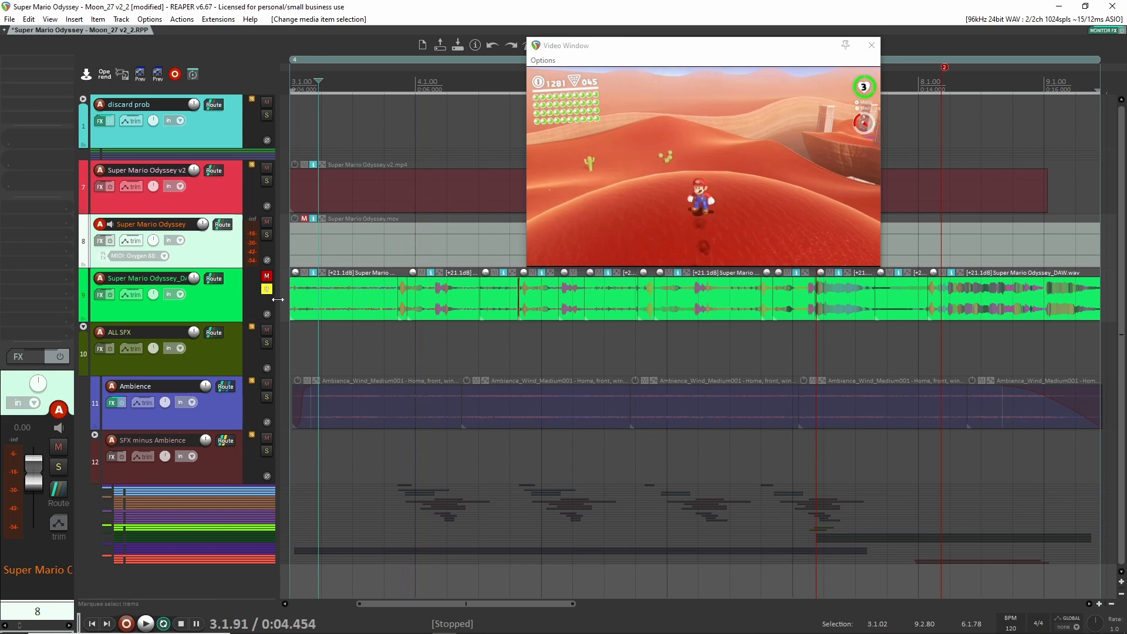
Step: Solo the Ambience track again and audition it from 3.1.91 with the Neutron 2 Equalizer open, closing the plugin at the end
{"action": "left_click", "coordinate": [266, 290]}
{"action": "left_click", "coordinate": [267, 398]}
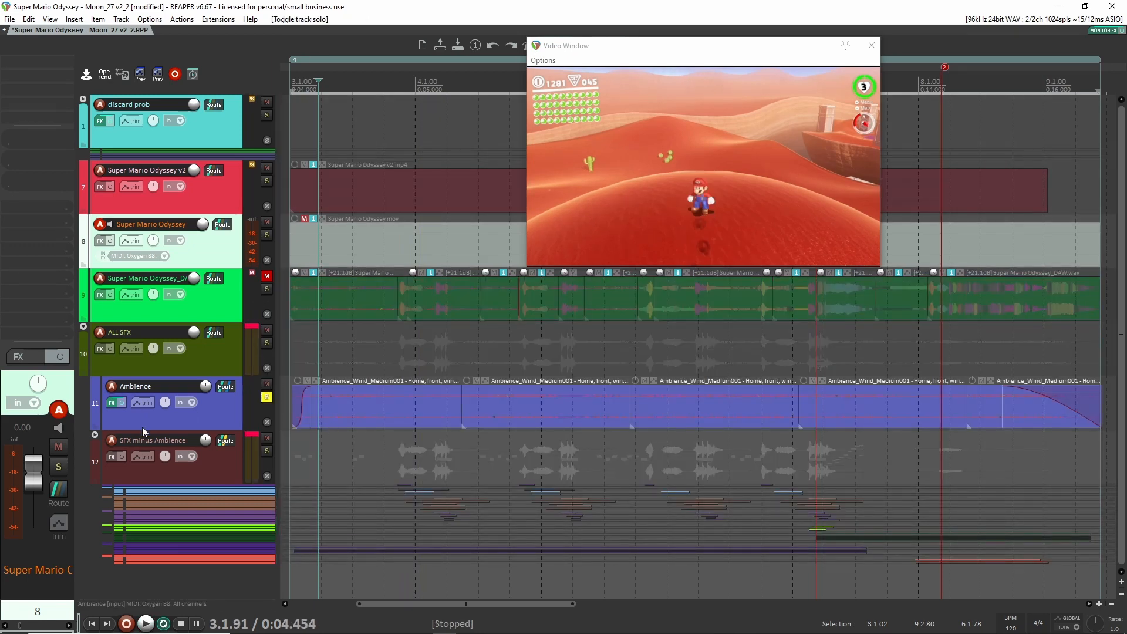
{"action": "left_click", "coordinate": [220, 417]}
{"action": "left_click", "coordinate": [47, 90]}
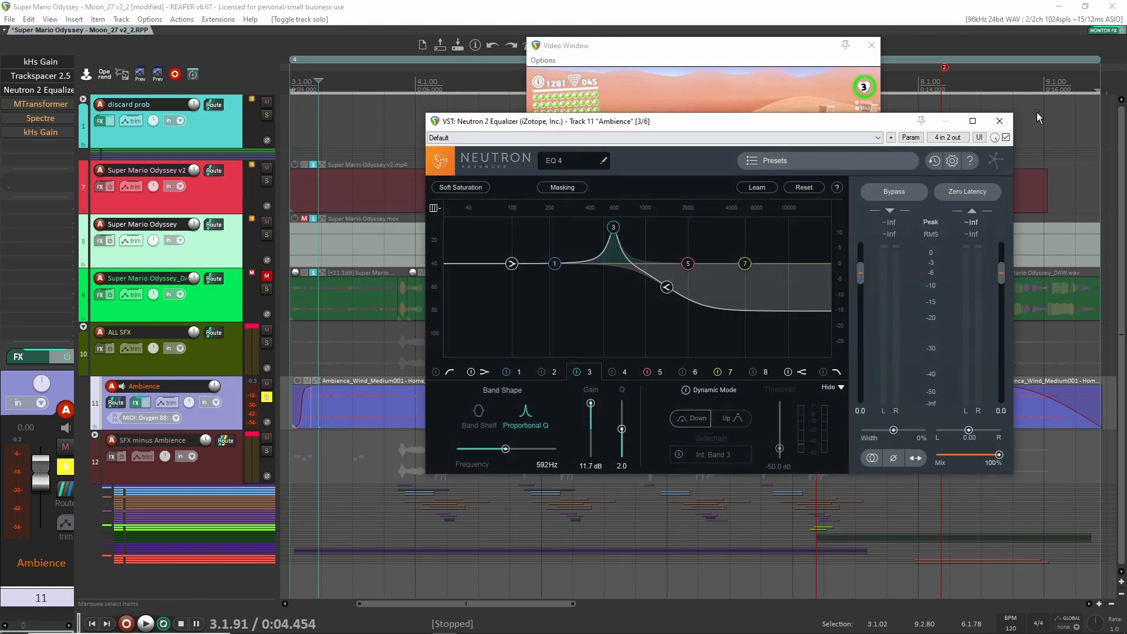
{"action": "key", "text": "space"}
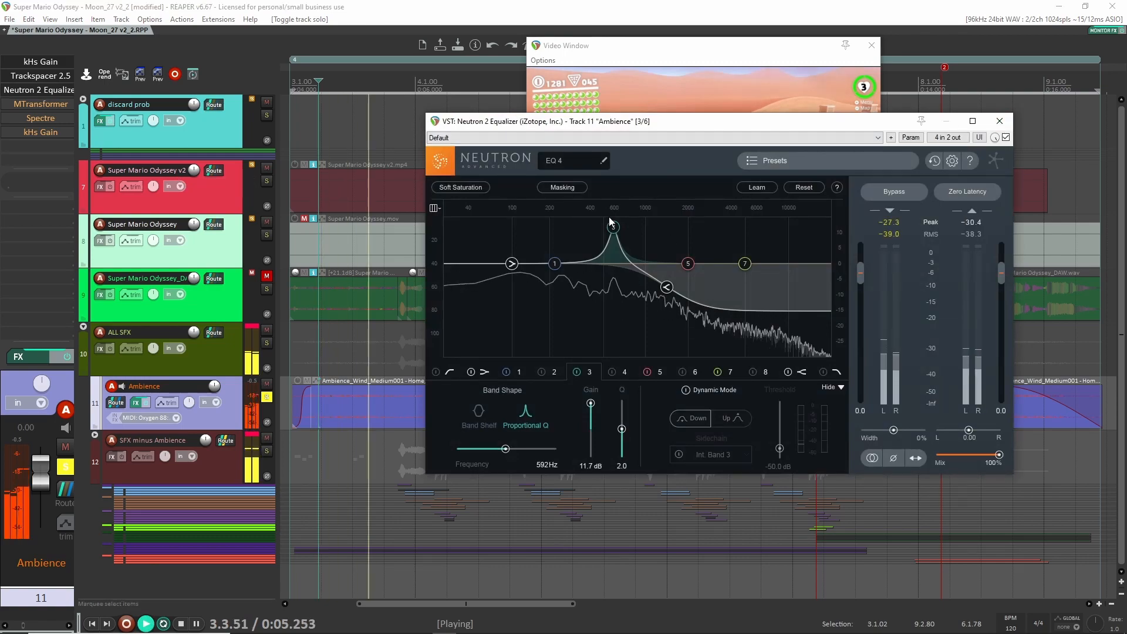
{"action": "key", "text": "space"}
{"action": "left_click", "coordinate": [1000, 120]}
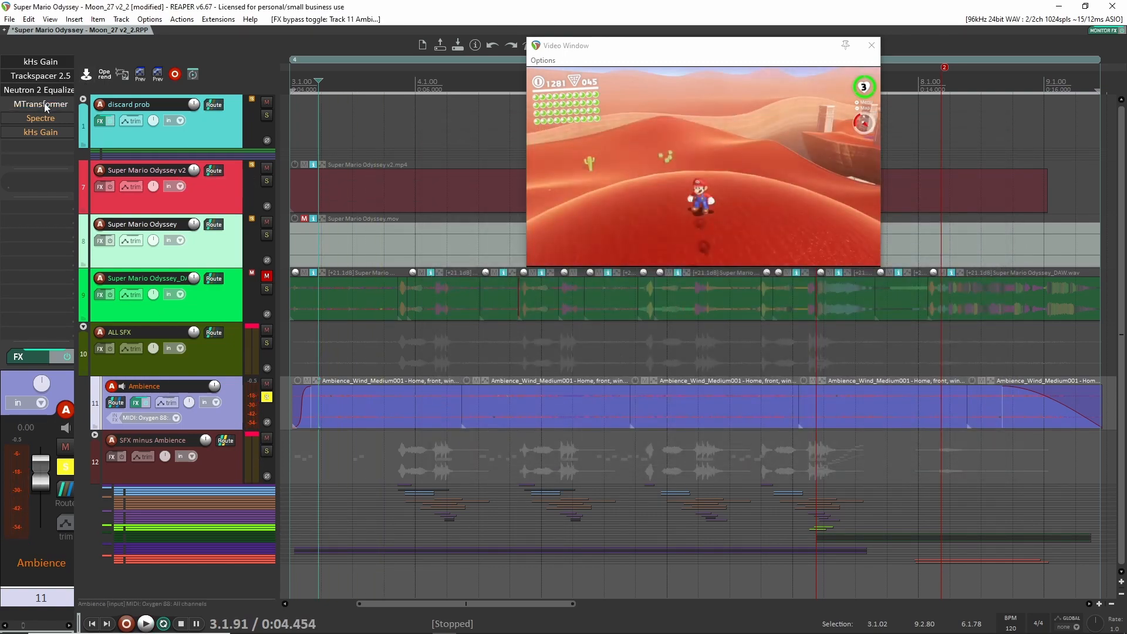
Step: Enable MTransformer on the Ambience track, listen to its frequency shift from 3.1.91, and close the plugin
{"action": "left_click", "coordinate": [51, 108]}
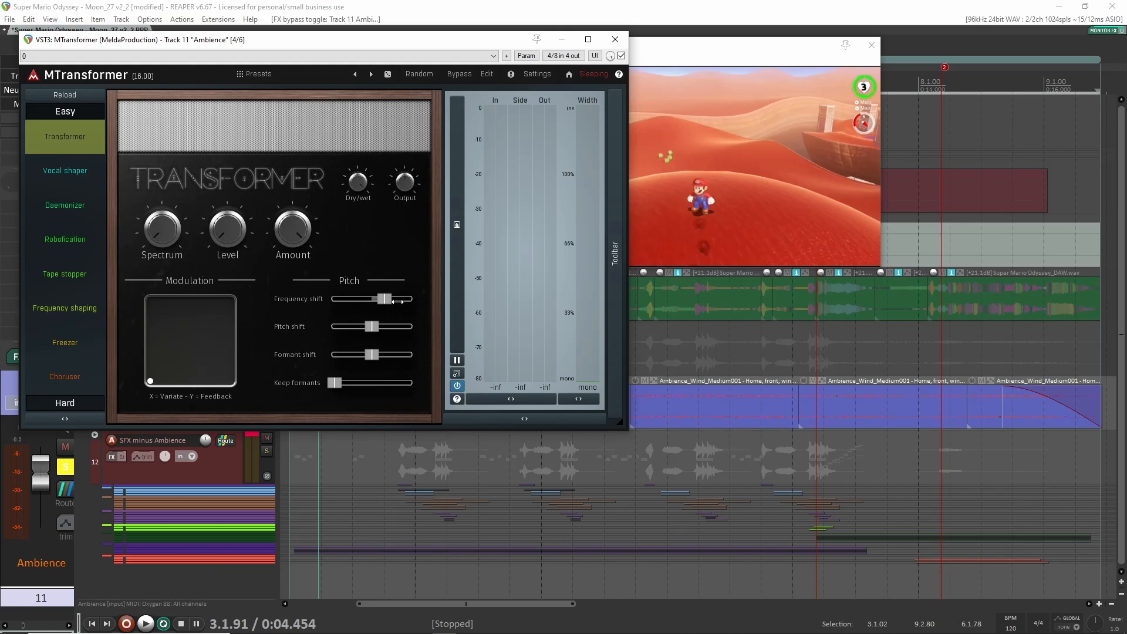
{"action": "key", "text": "space"}
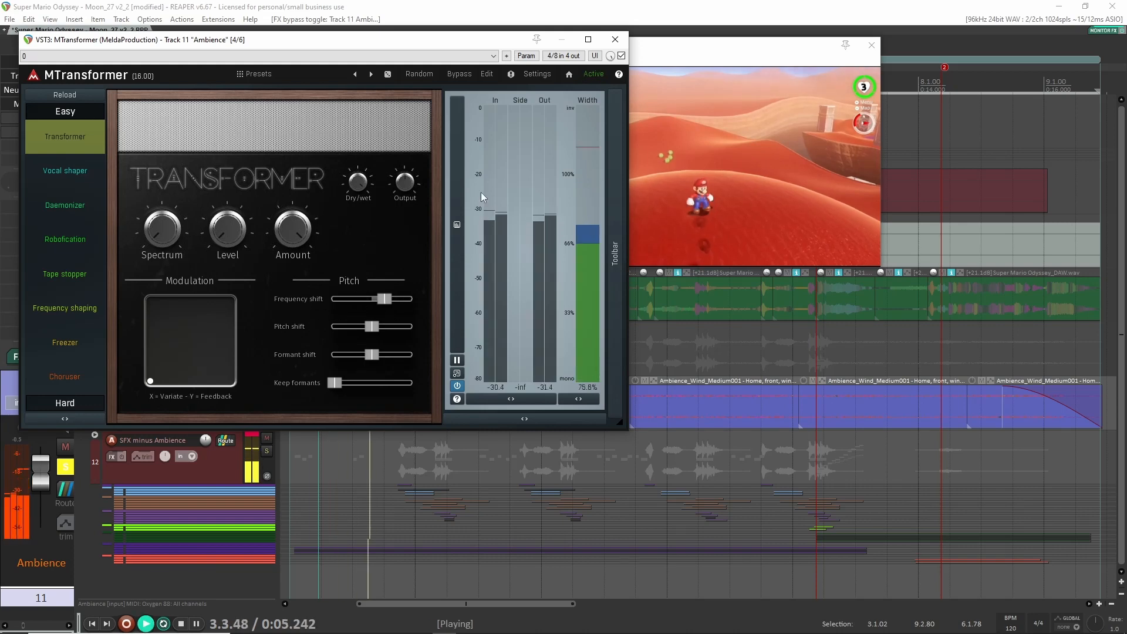
{"action": "key", "text": "space"}
{"action": "left_click", "coordinate": [615, 39]}
Step: Enable Spectre on the Ambience track and compare playback with it bypassed and active, ending with it active and its window closed
{"action": "left_click", "coordinate": [40, 118]}
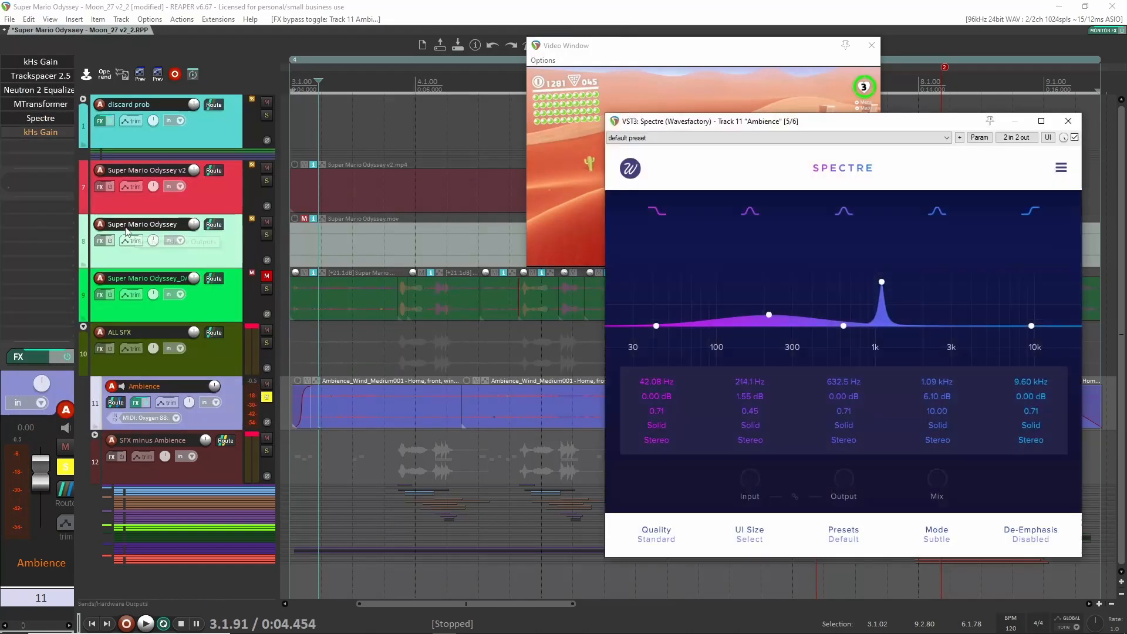
{"action": "left_click_drag", "start_coordinate": [889, 124], "coordinate": [629, 107]}
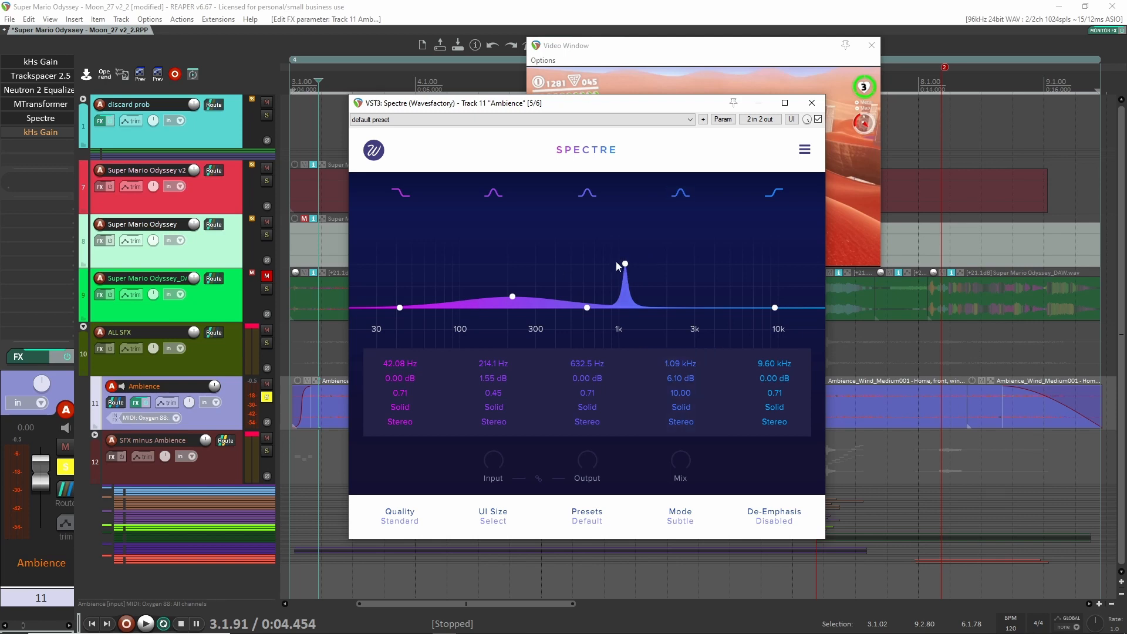
{"action": "key", "text": "space"}
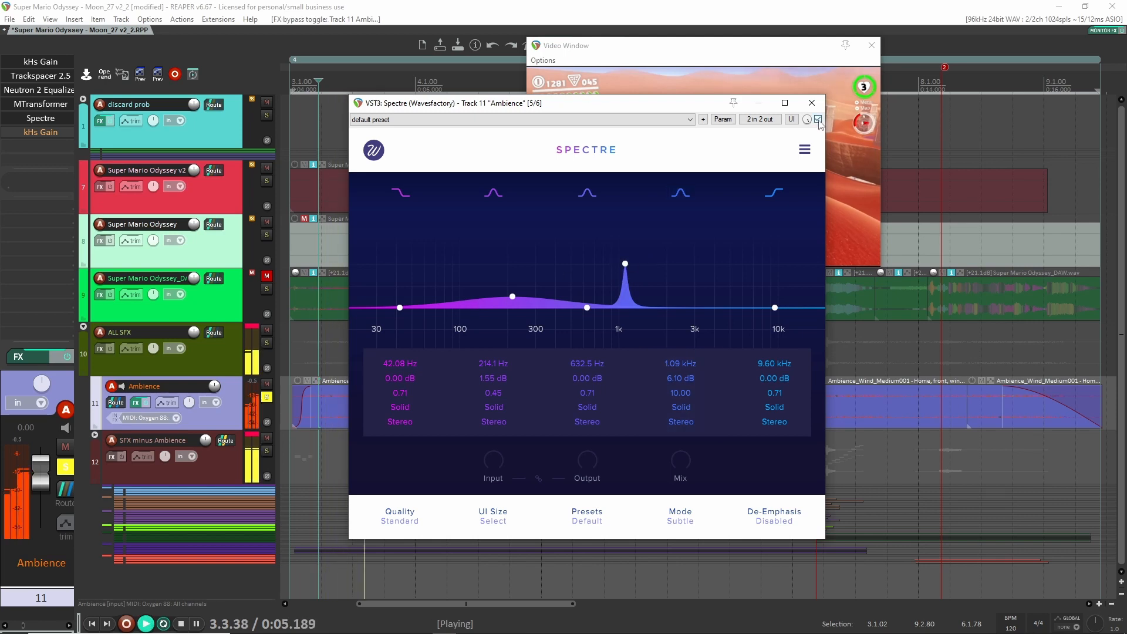
{"action": "left_click", "coordinate": [817, 119]}
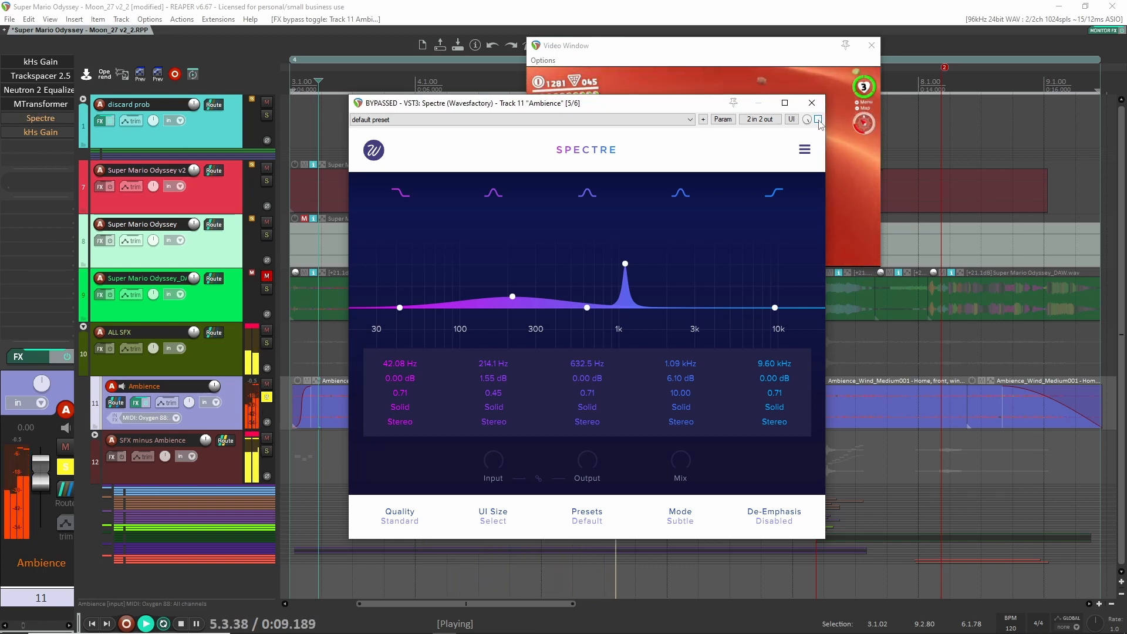
{"action": "key", "text": "space"}
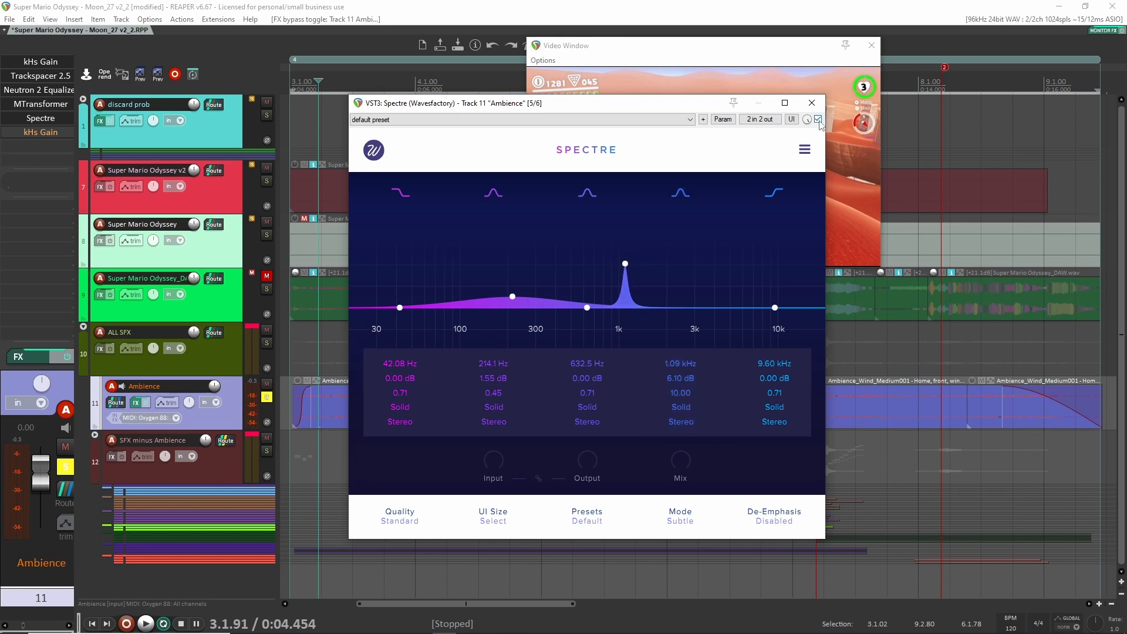
{"action": "key", "text": "space"}
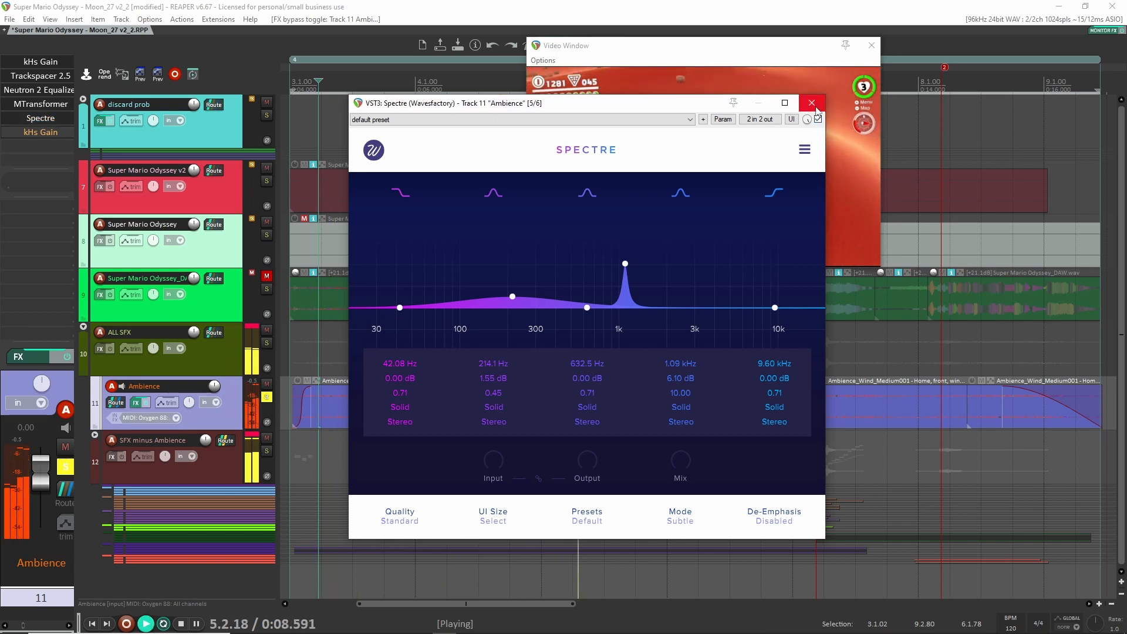
{"action": "left_click", "coordinate": [812, 102]}
{"action": "key", "text": "space"}
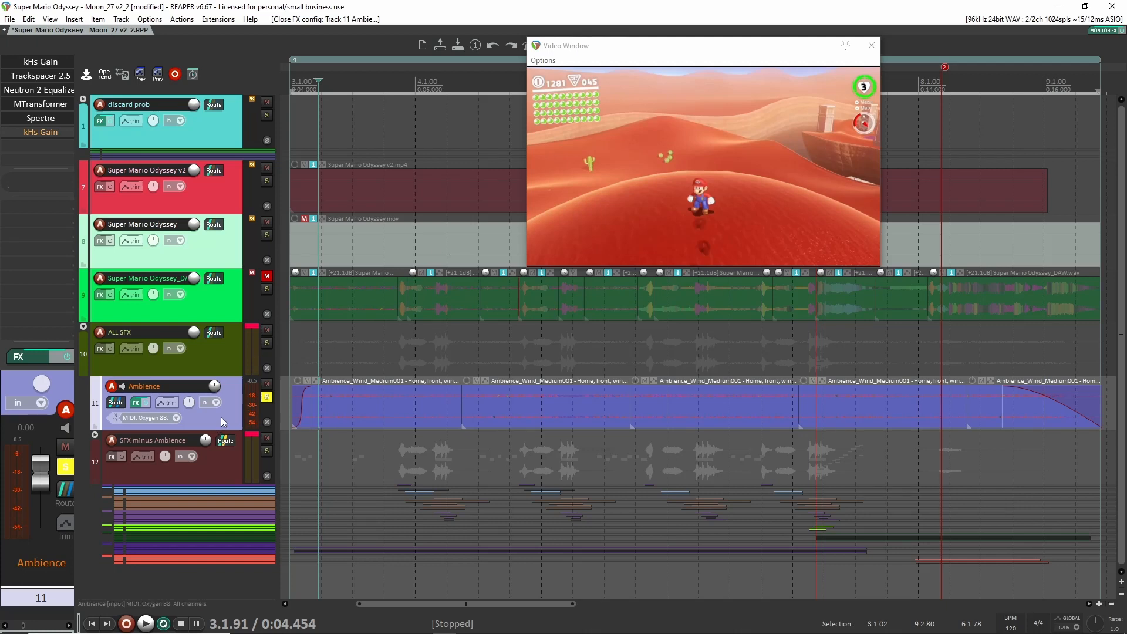
Step: Enable the final kHs Gain on the Ambience track, view its gain setting, and close the plugin
{"action": "left_click", "coordinate": [34, 136]}
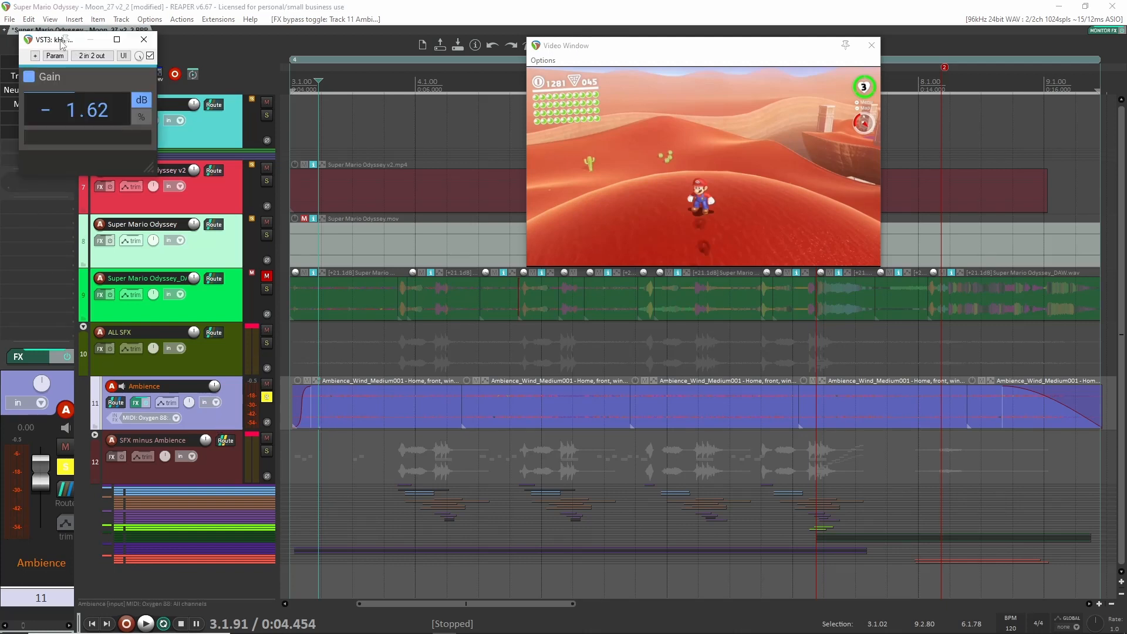
{"action": "left_click_drag", "start_coordinate": [62, 44], "coordinate": [379, 120]}
{"action": "left_click", "coordinate": [461, 117]}
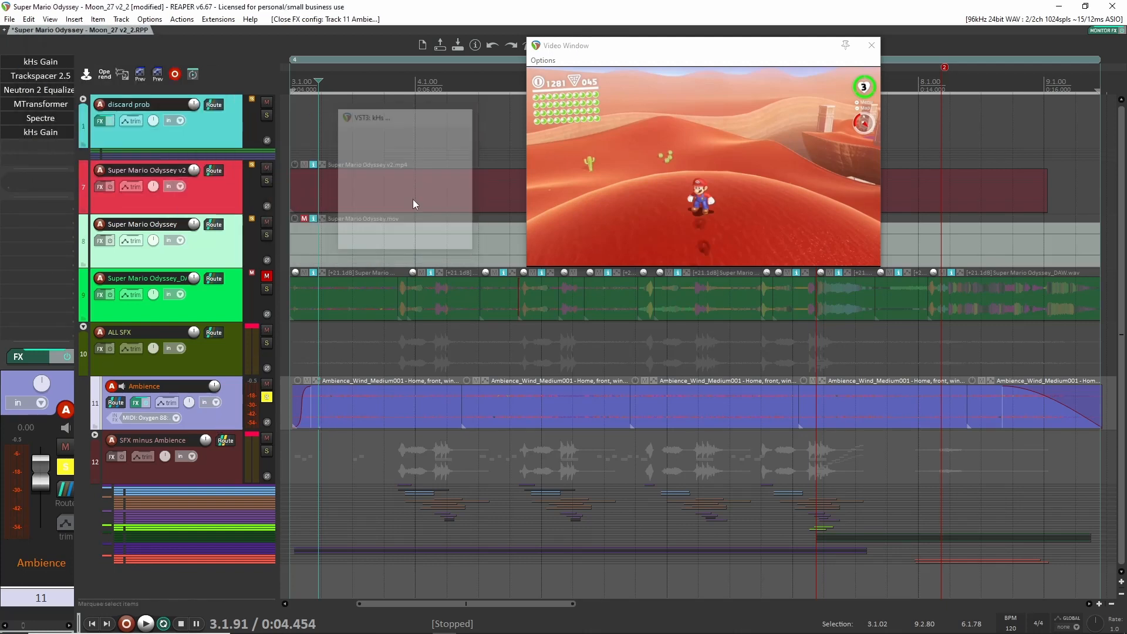
Step: Compare the Ambience track from 3.1.91 with its whole effects chain disabled and enabled, ending with it enabled
{"action": "key", "text": "space"}
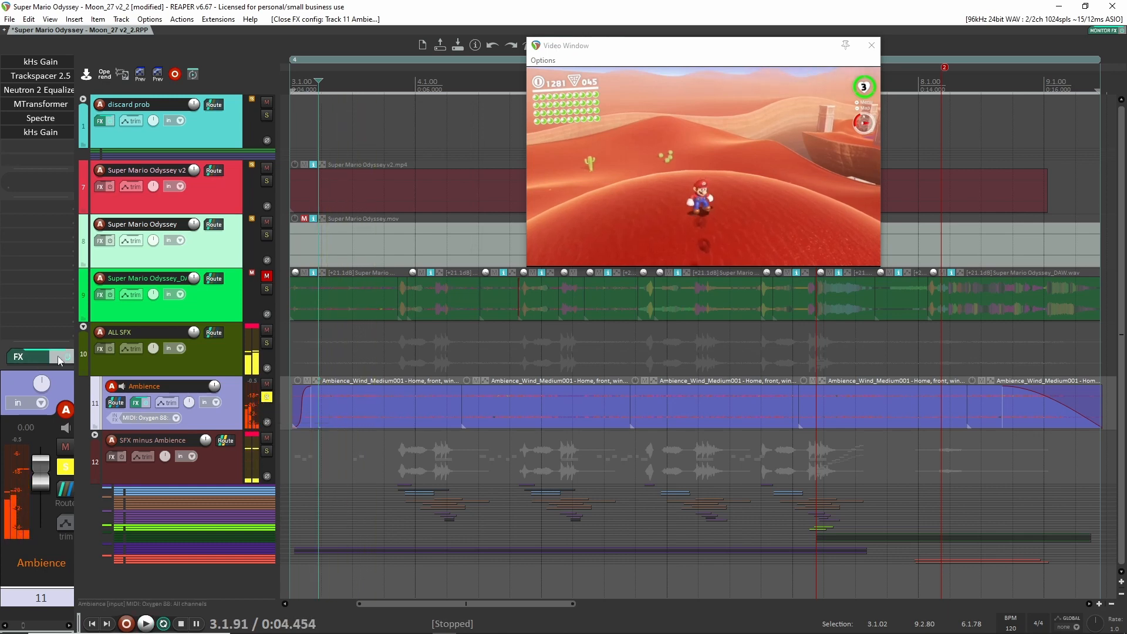
{"action": "left_click", "coordinate": [66, 357]}
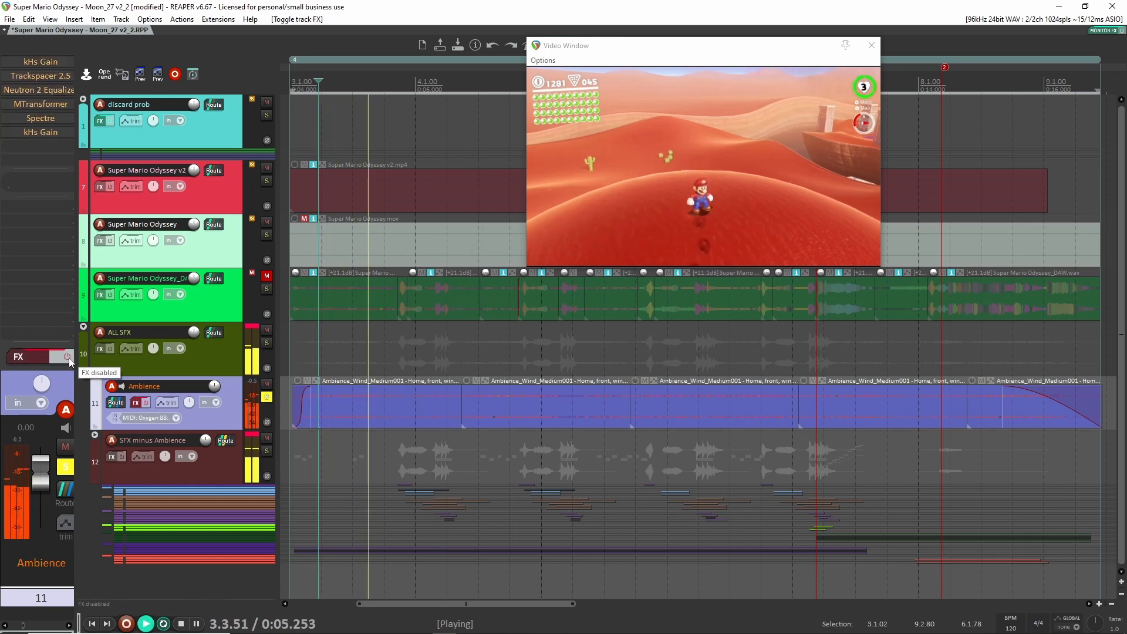
{"action": "key", "text": "space"}
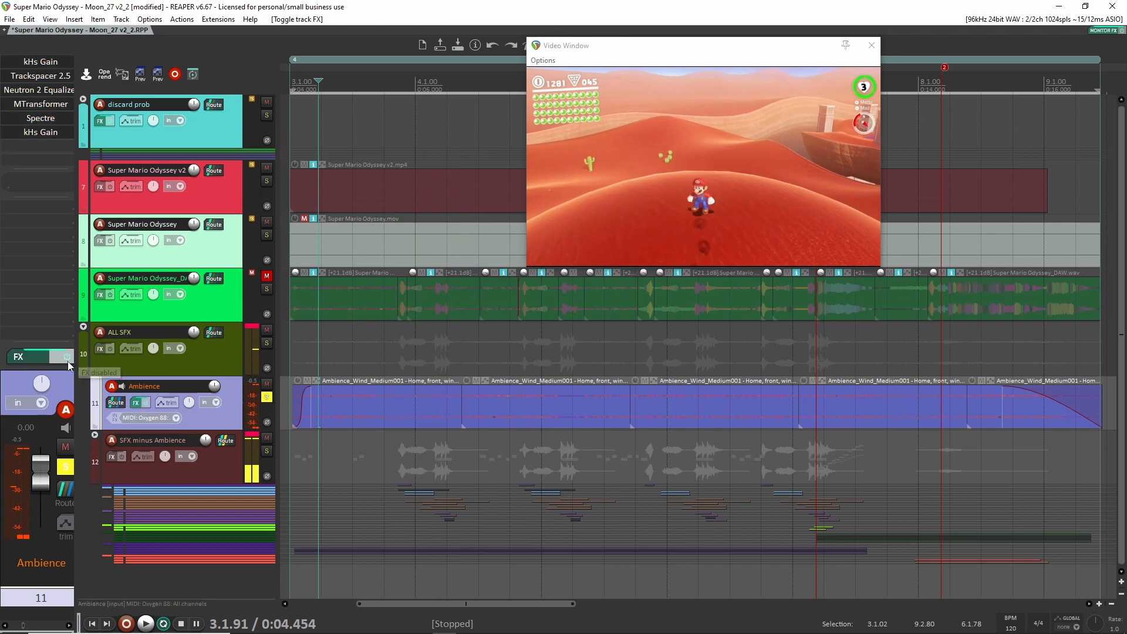
{"action": "left_click", "coordinate": [68, 358]}
{"action": "key", "text": "space"}
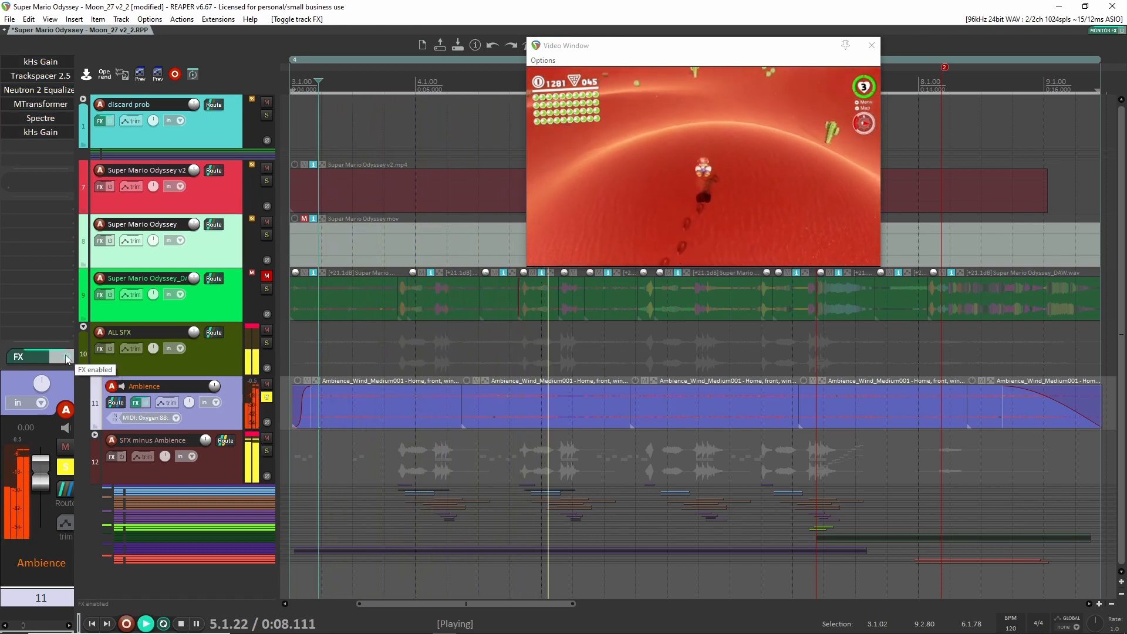
{"action": "key", "text": "space"}
Step: Unsolo the Ambience track and place the edit cursor at 3.1.00, the start of the clips
{"action": "left_click", "coordinate": [265, 397]}
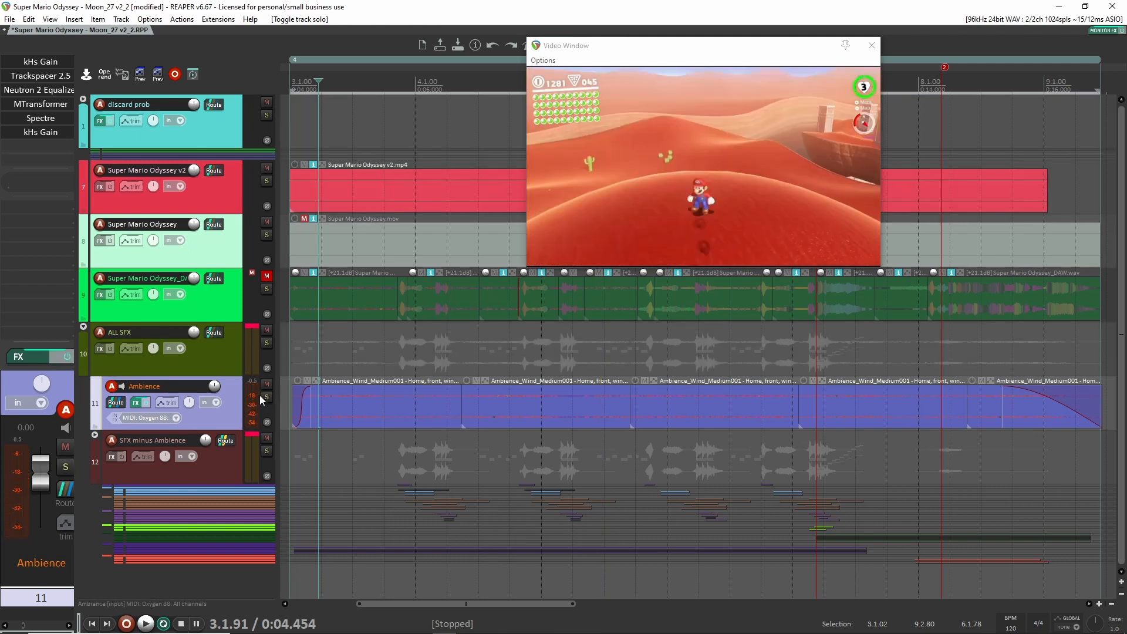
{"action": "left_click", "coordinate": [296, 344]}
{"action": "left_click", "coordinate": [292, 263]}
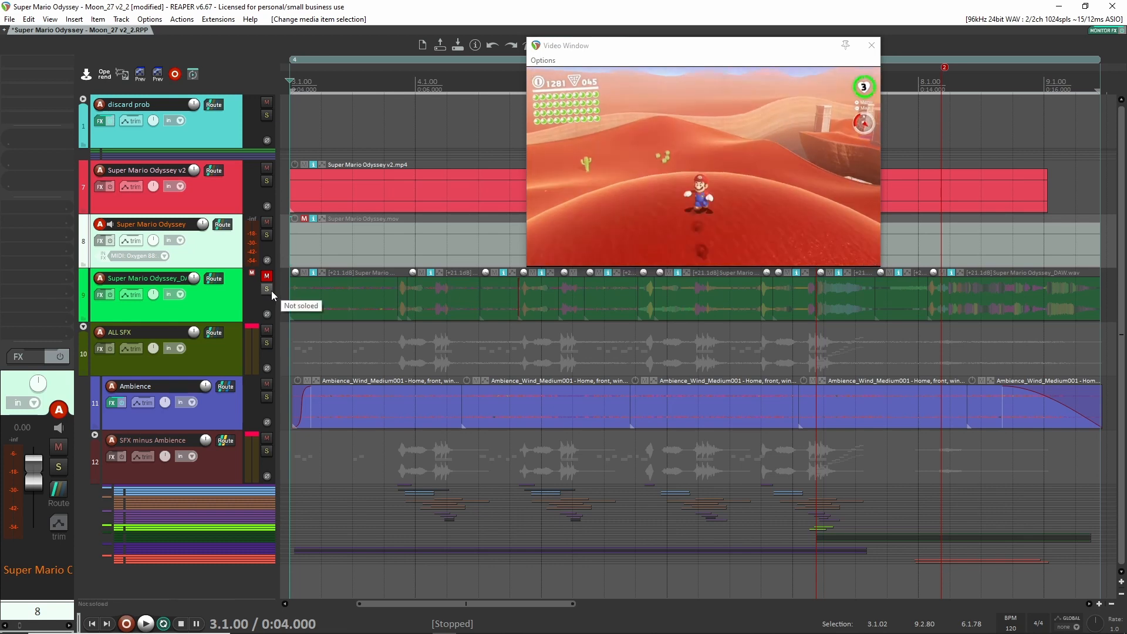
Step: Expand the SFX minus Ambience folder to show its child tracks, including Super Mario Voice and jump - noise sweep
{"action": "left_click", "coordinate": [94, 435]}
{"action": "left_click_drag", "start_coordinate": [316, 335], "coordinate": [330, 335]}
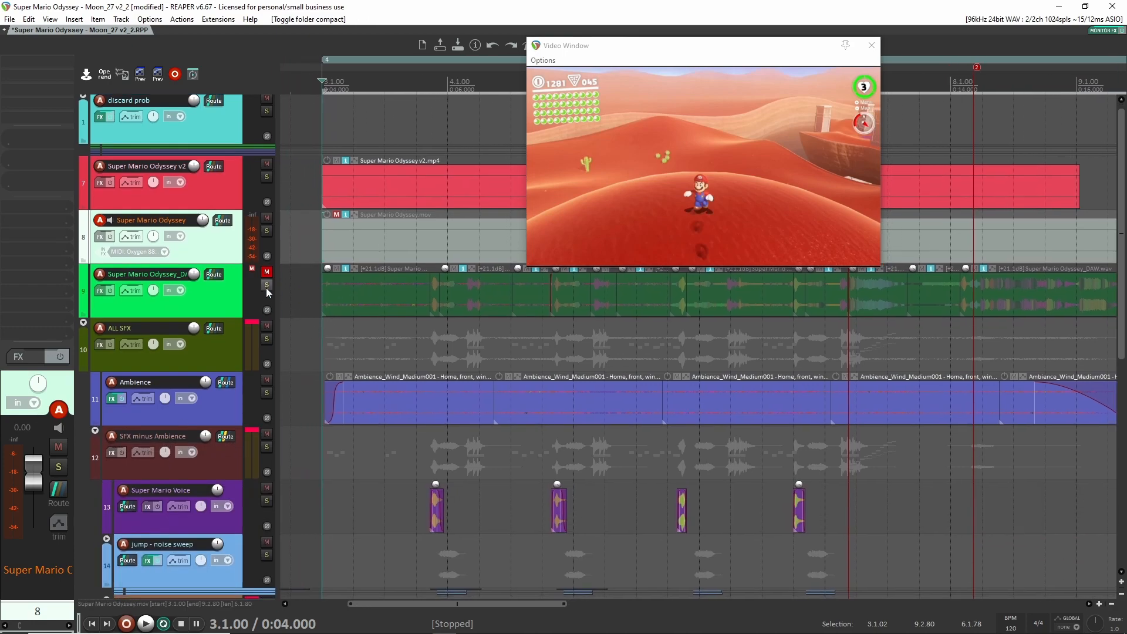